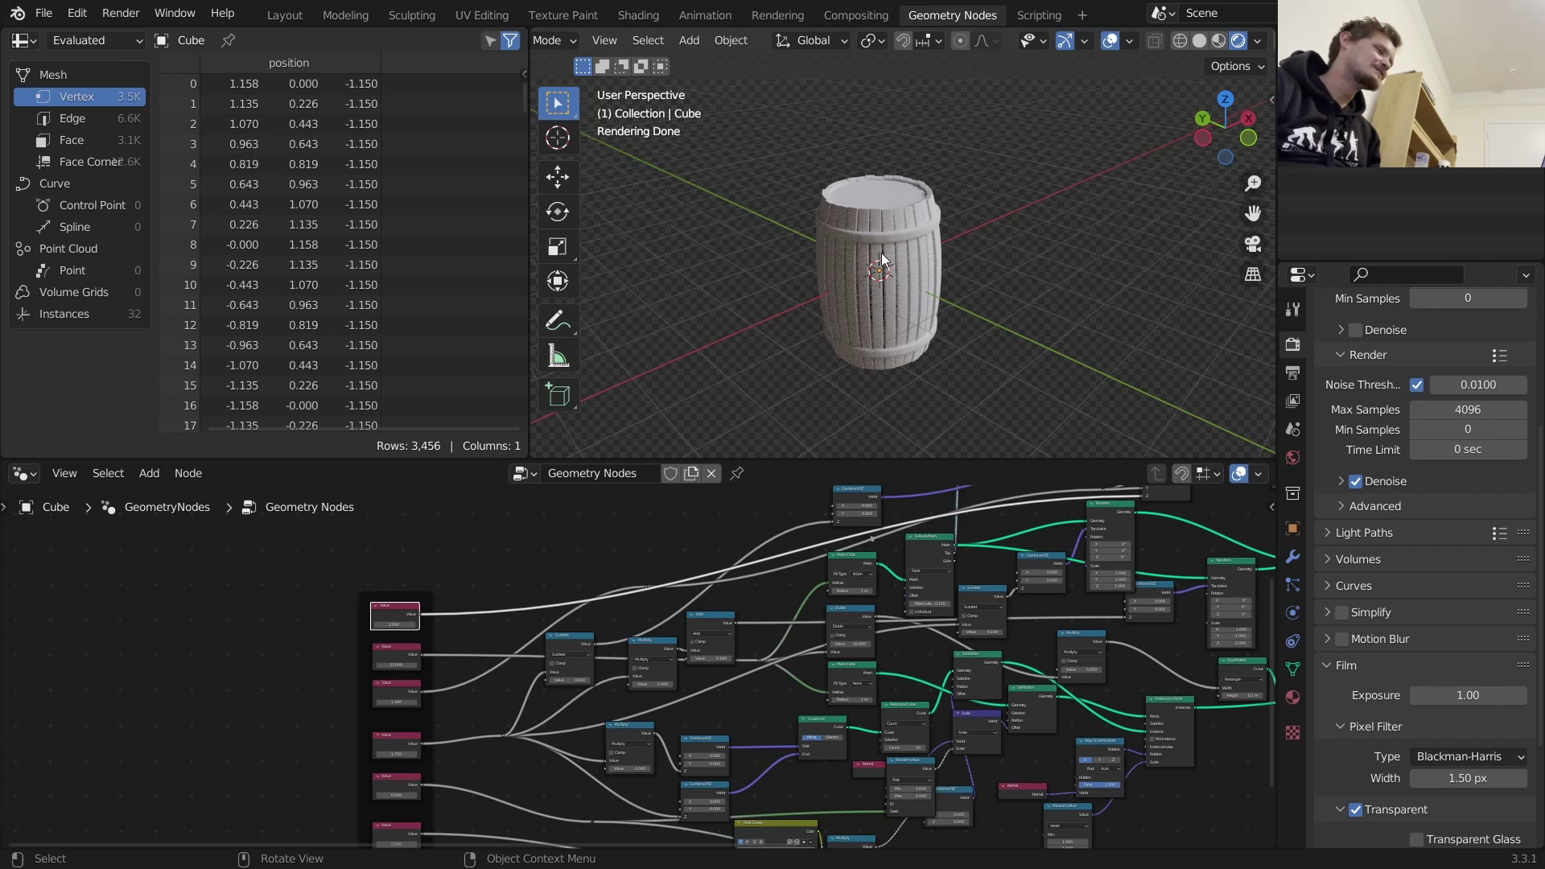
Examine the barrel model's planks, metal bands and lid up close in the rendered view
middle_drag(956, 258, 932, 272)
scroll(914, 244, up, 2)
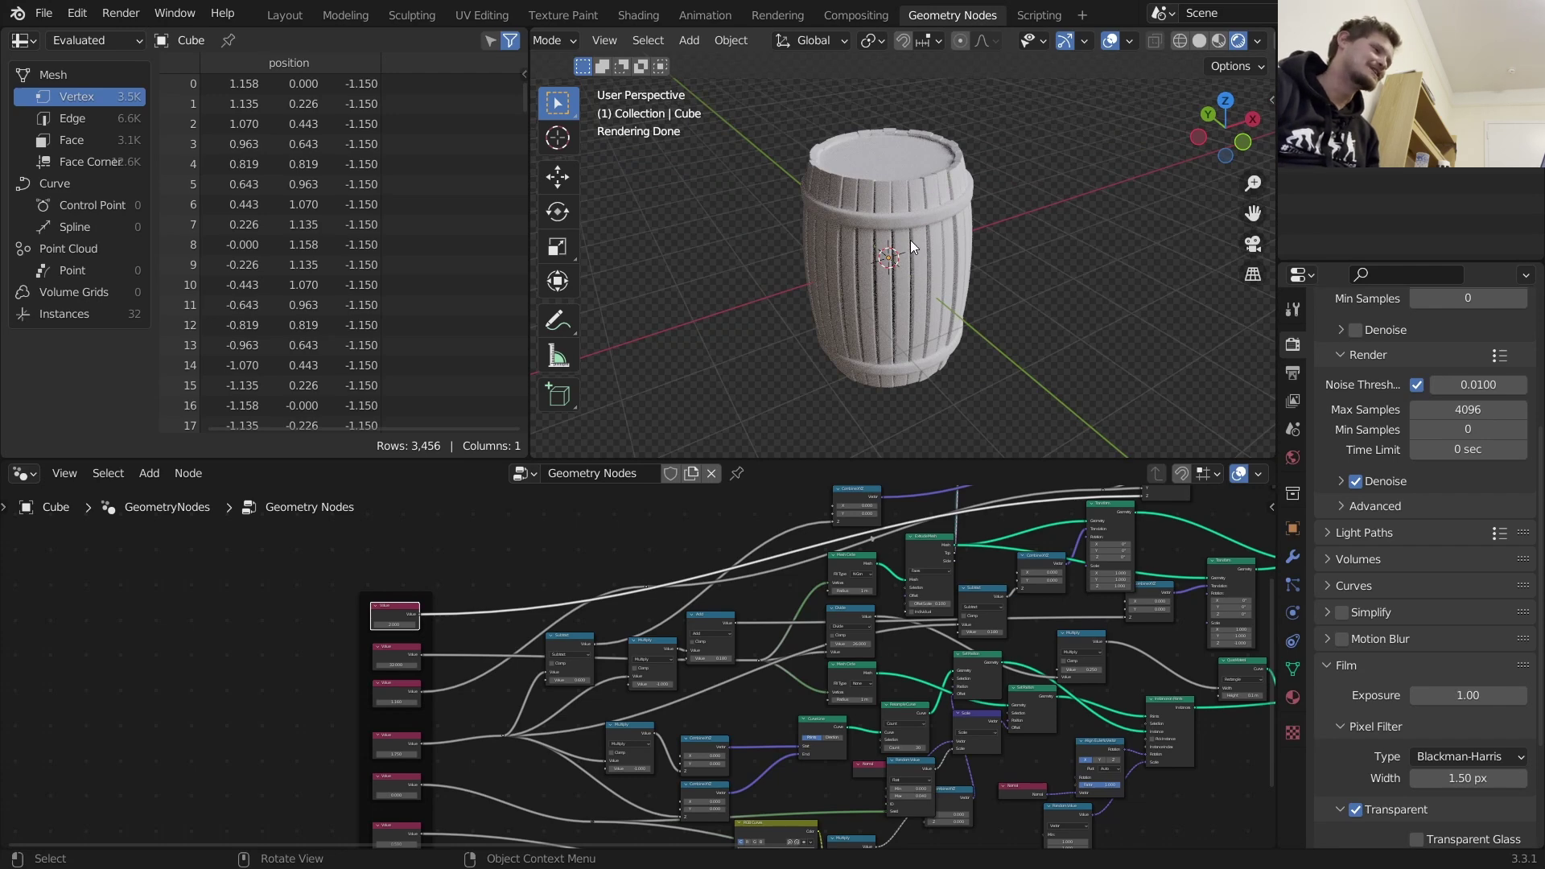
scroll(910, 239, up, 1)
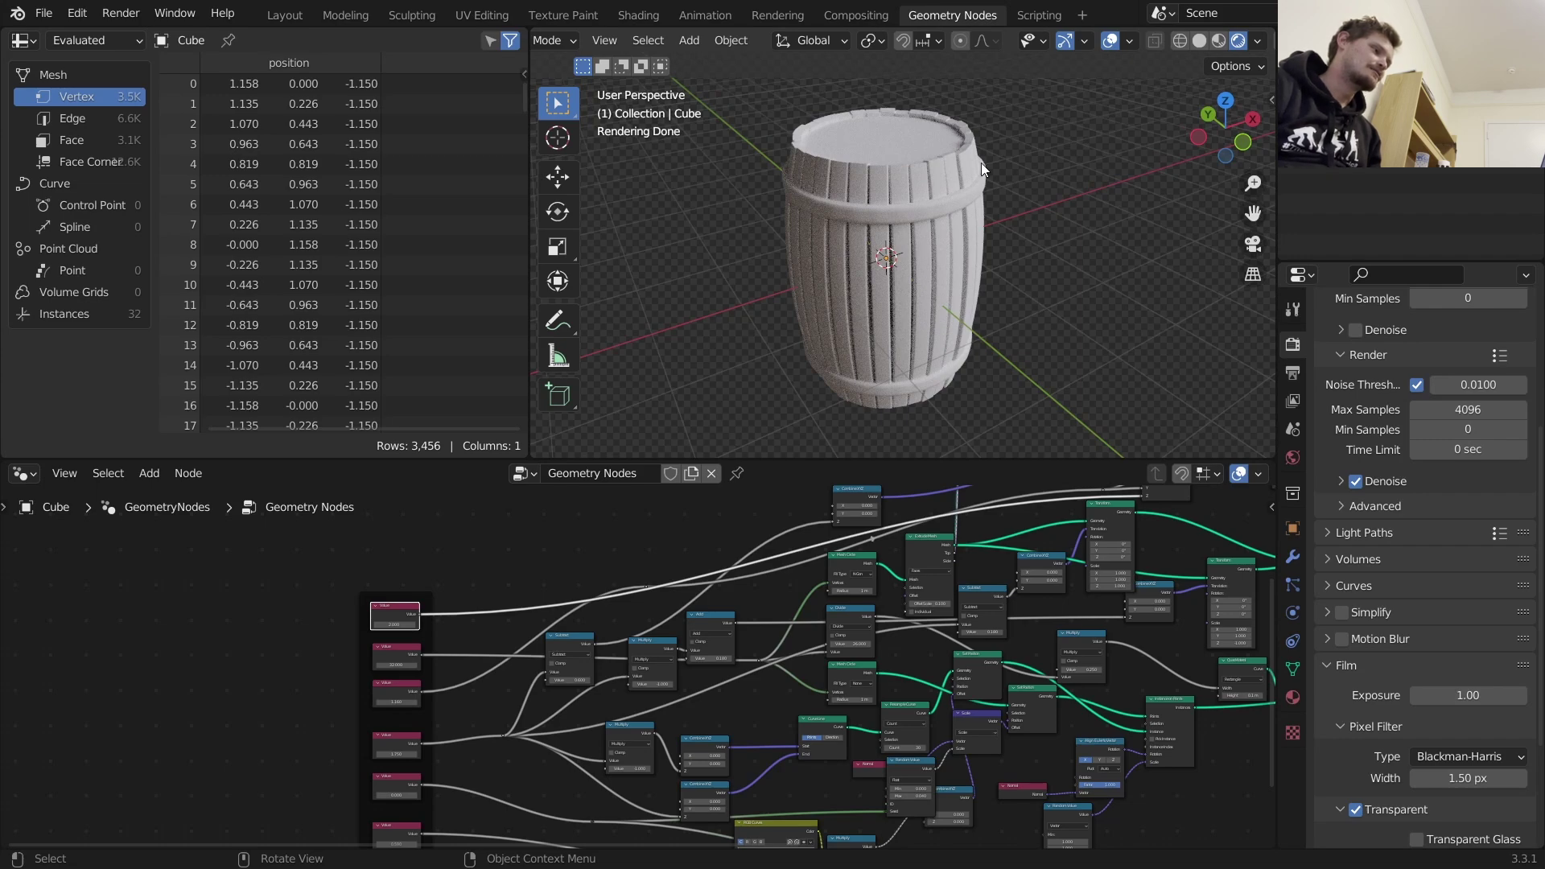
scroll(879, 235, up, 2)
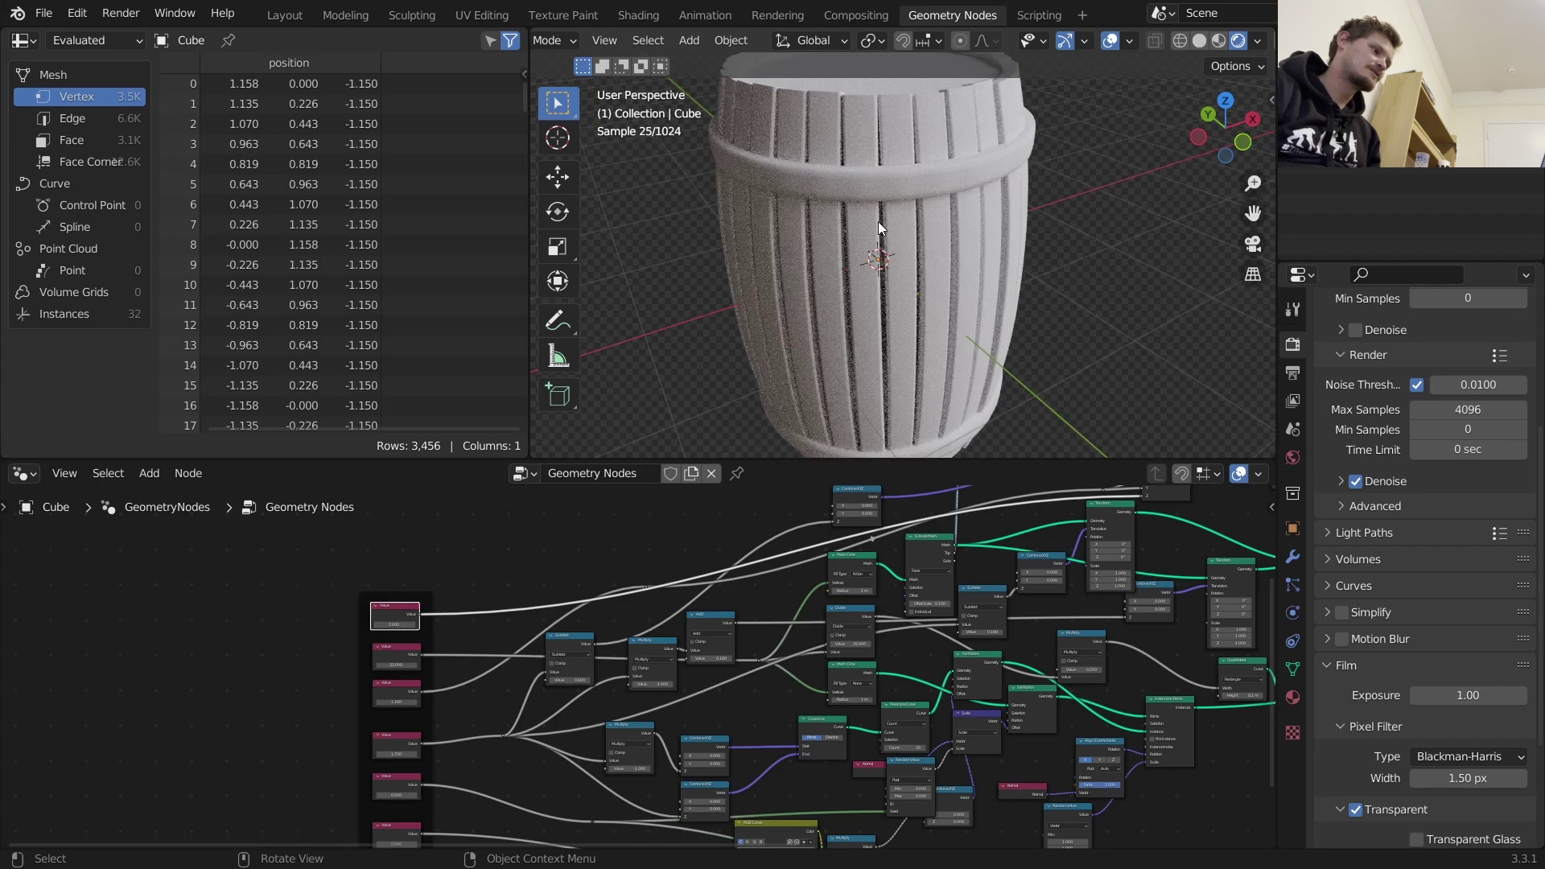
drag(891, 118, 913, 366)
scroll(866, 202, down, 2)
key(ctrl+z)
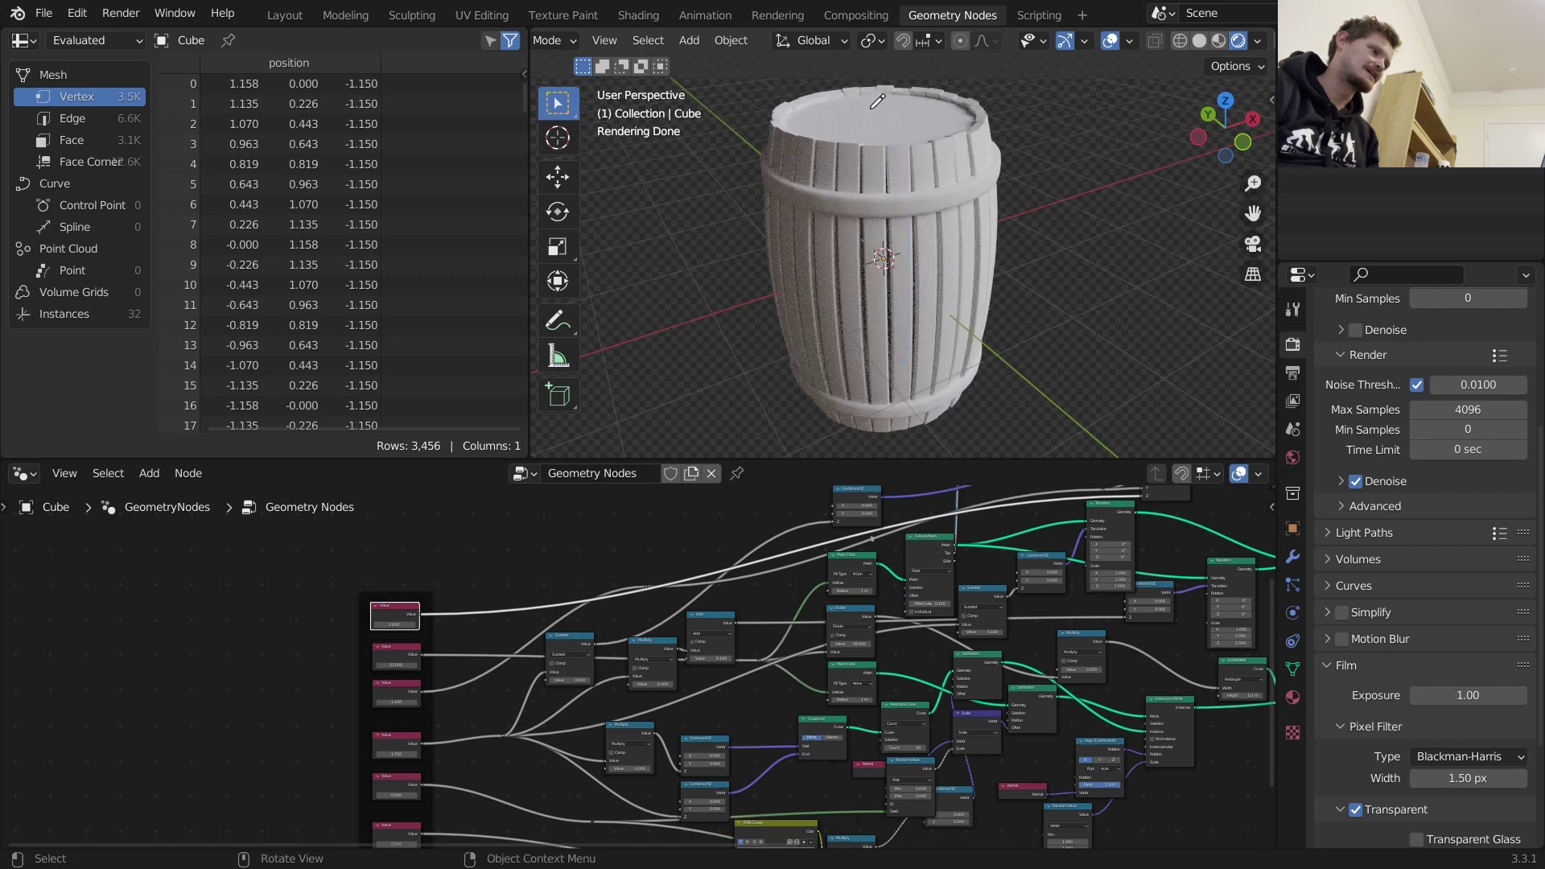
drag(869, 110, 918, 90)
key(ctrl+z)
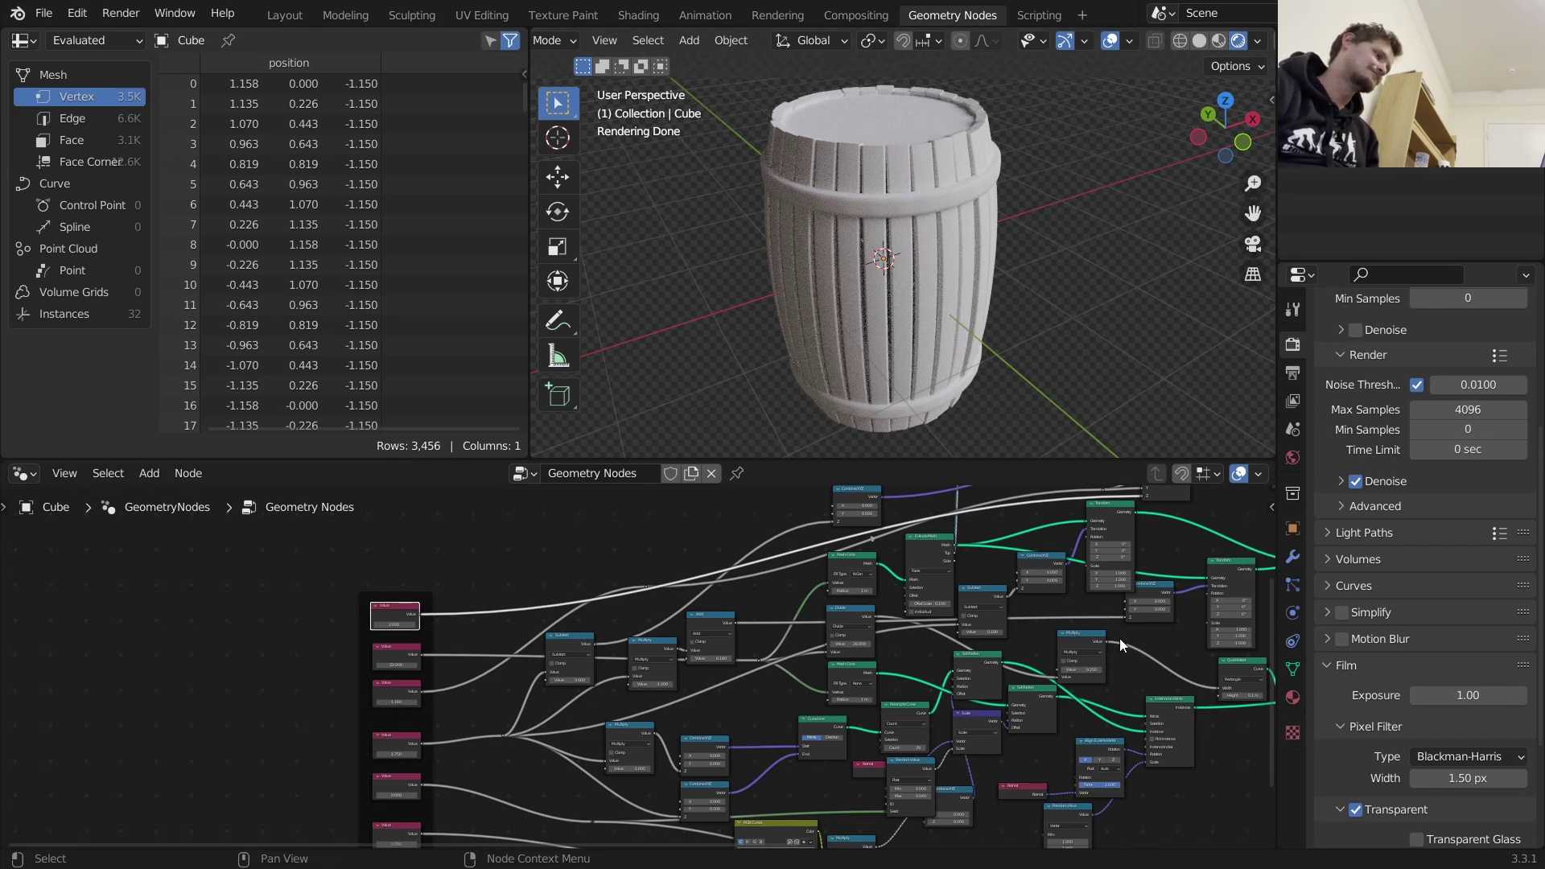
Examine the barrel's geometry node tree from the plank nodes through to the join and output nodes
middle_drag(1099, 610, 716, 640)
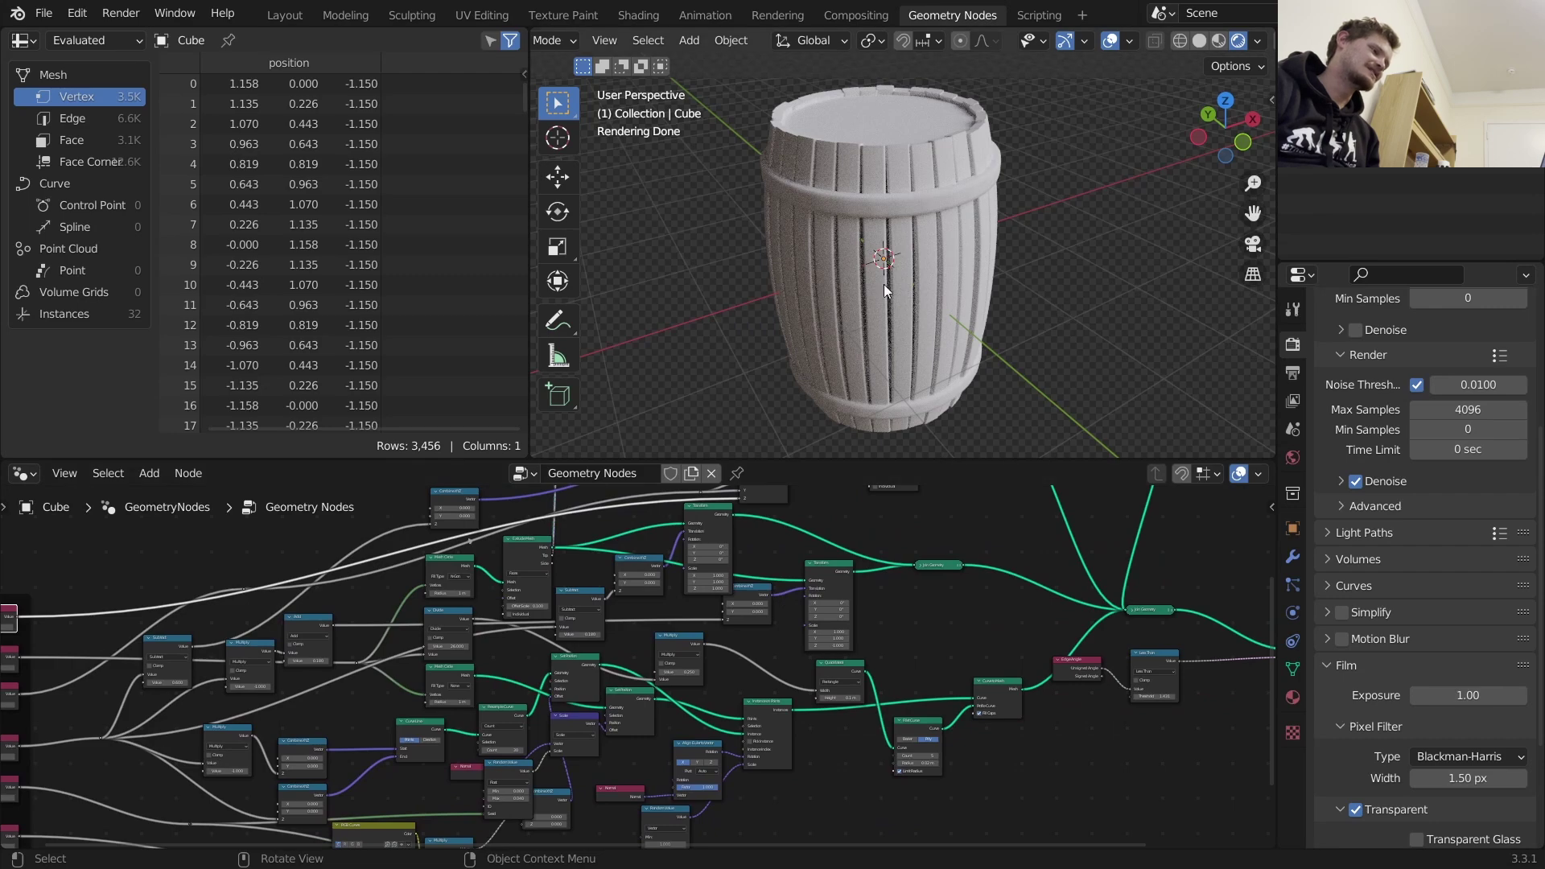
scroll(877, 568, up, 6)
middle_drag(875, 535, 838, 568)
scroll(837, 568, down, 3)
scroll(837, 567, down, 3)
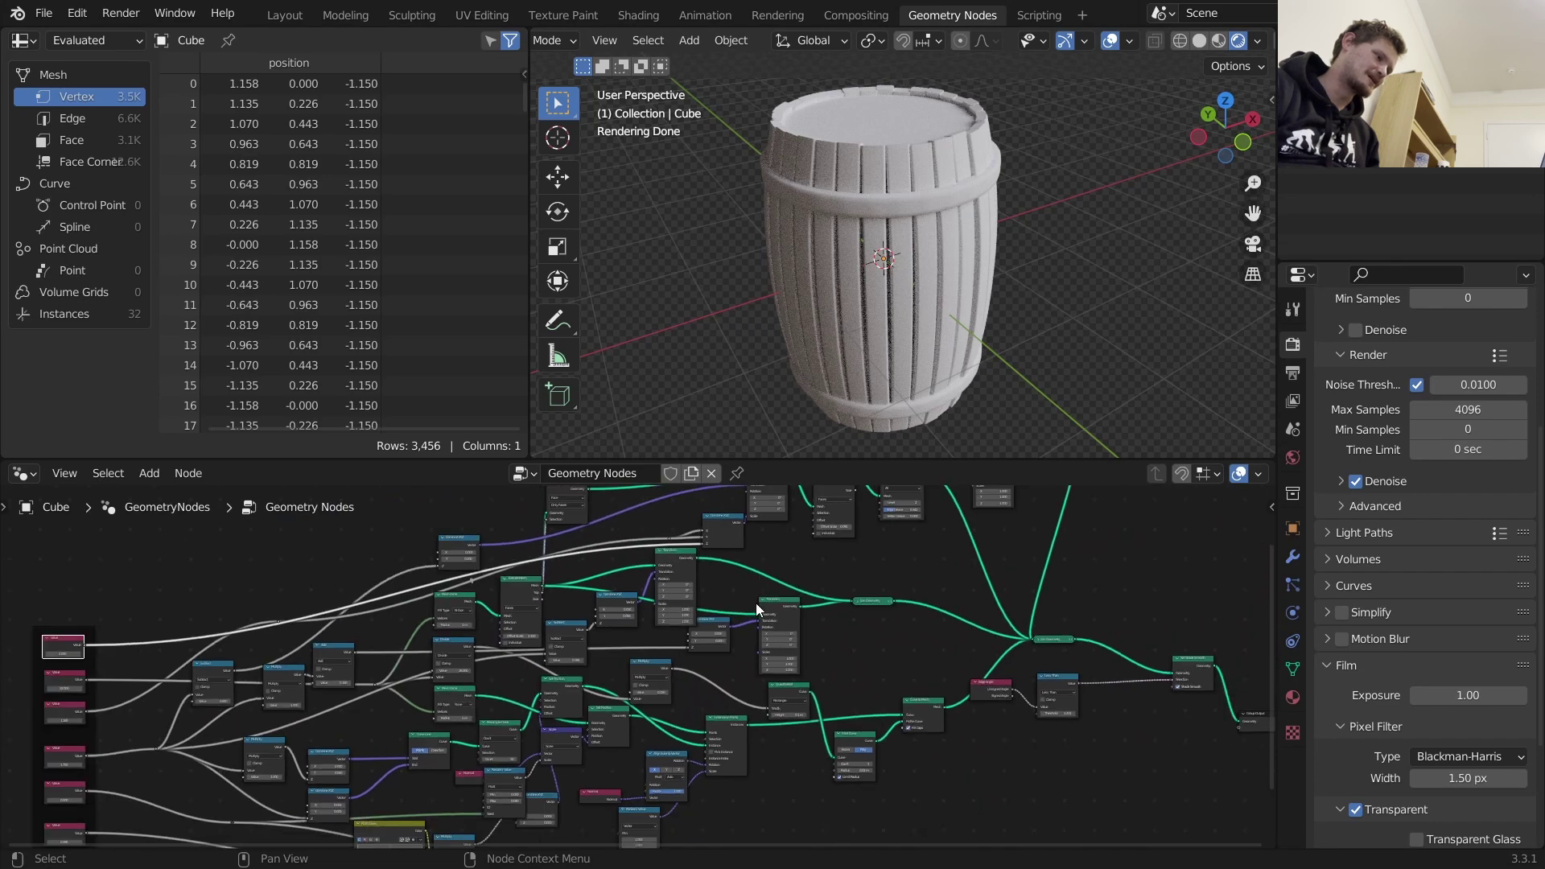
middle_drag(832, 641, 830, 612)
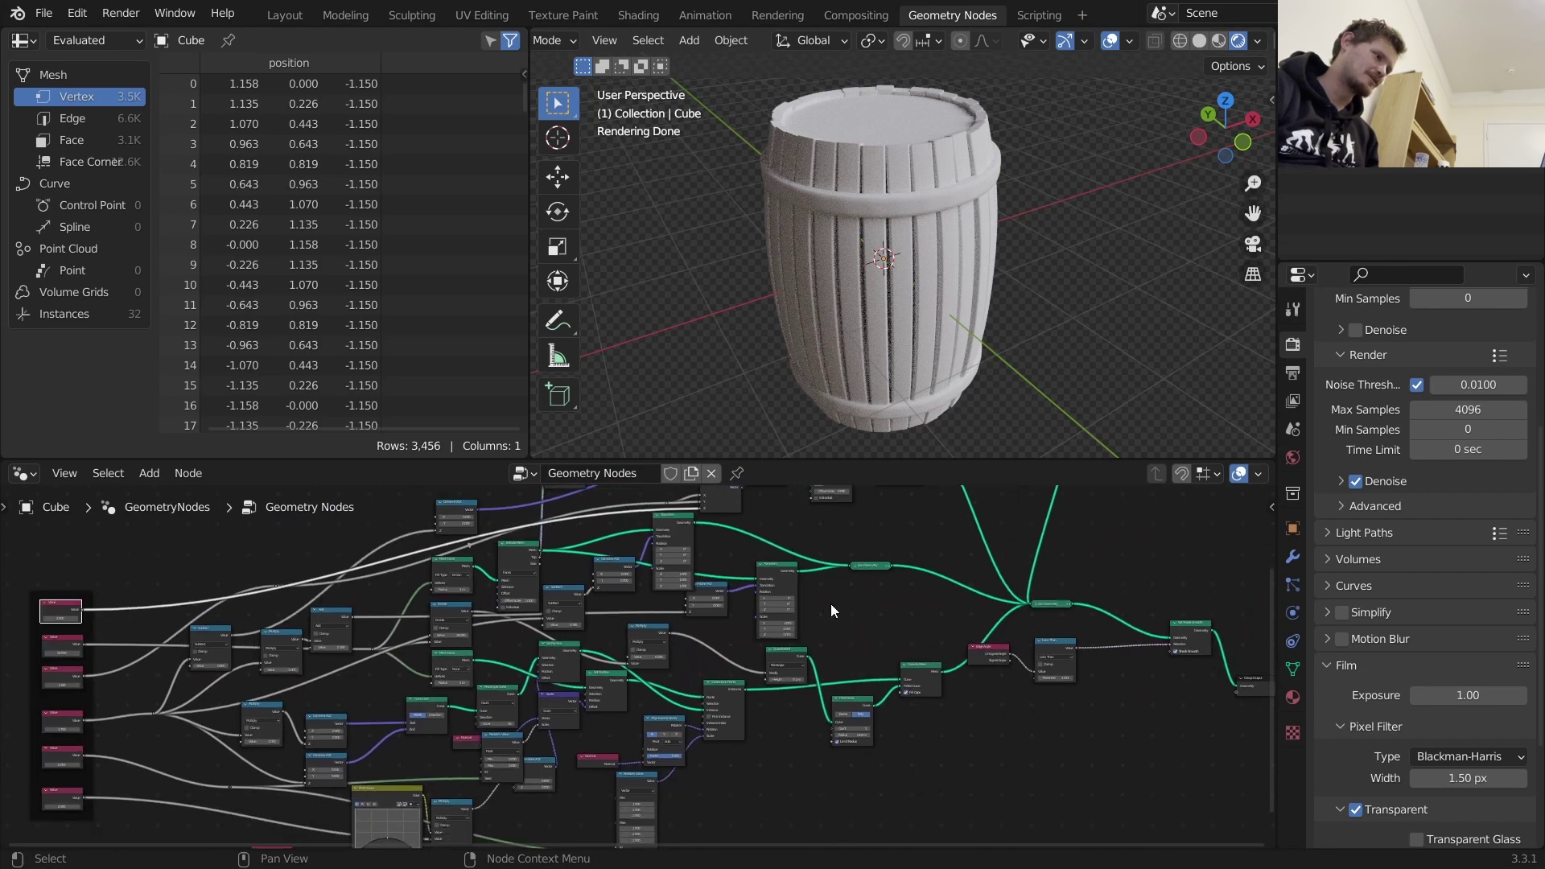
scroll(765, 578, up, 4)
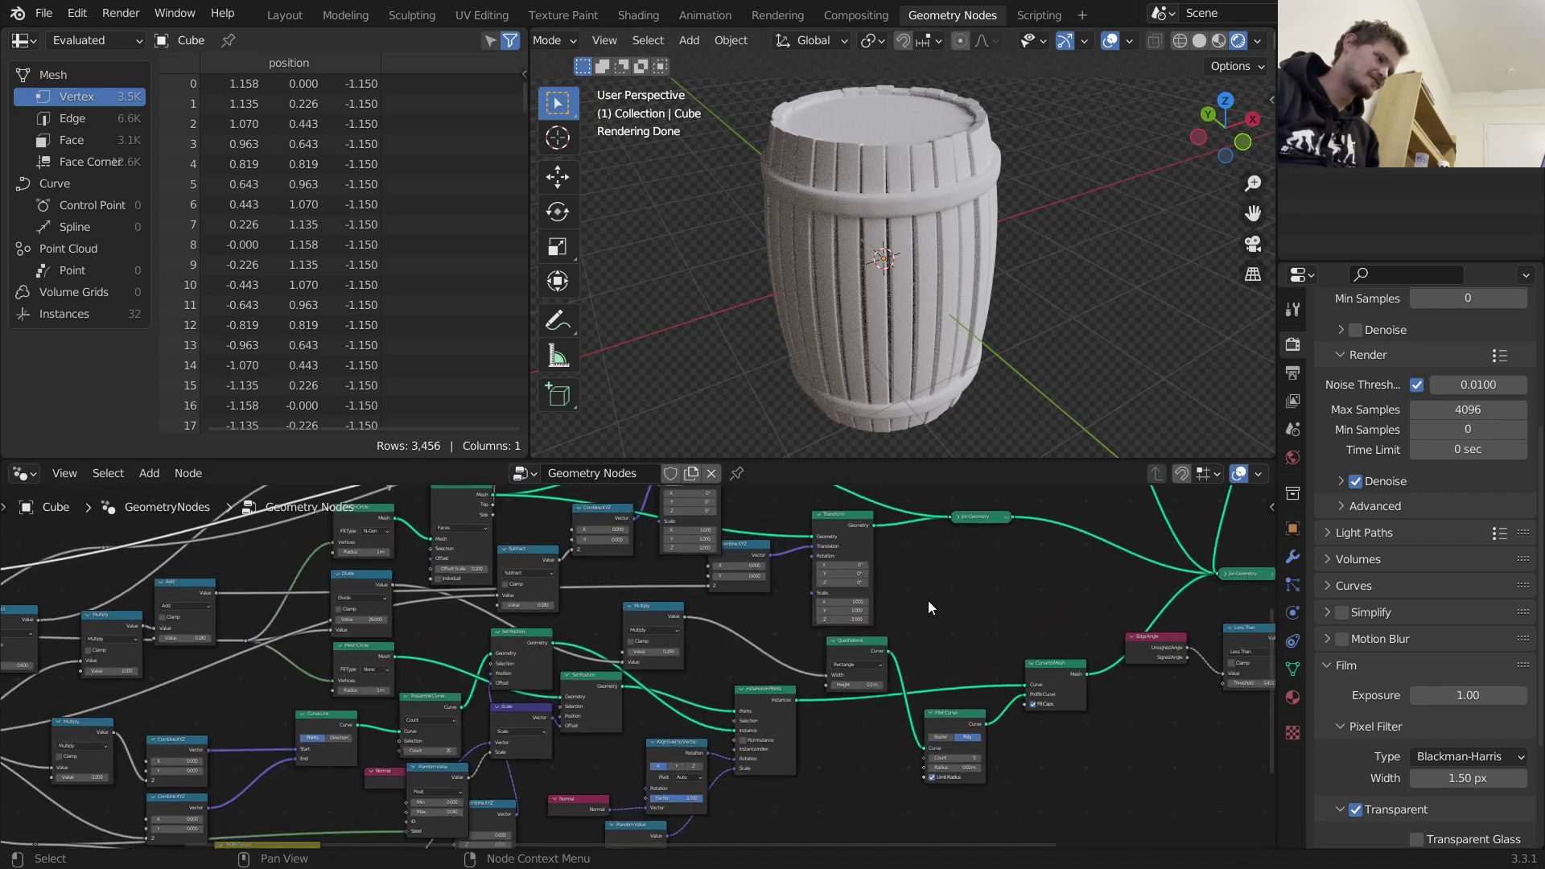
scroll(780, 707, up, 3)
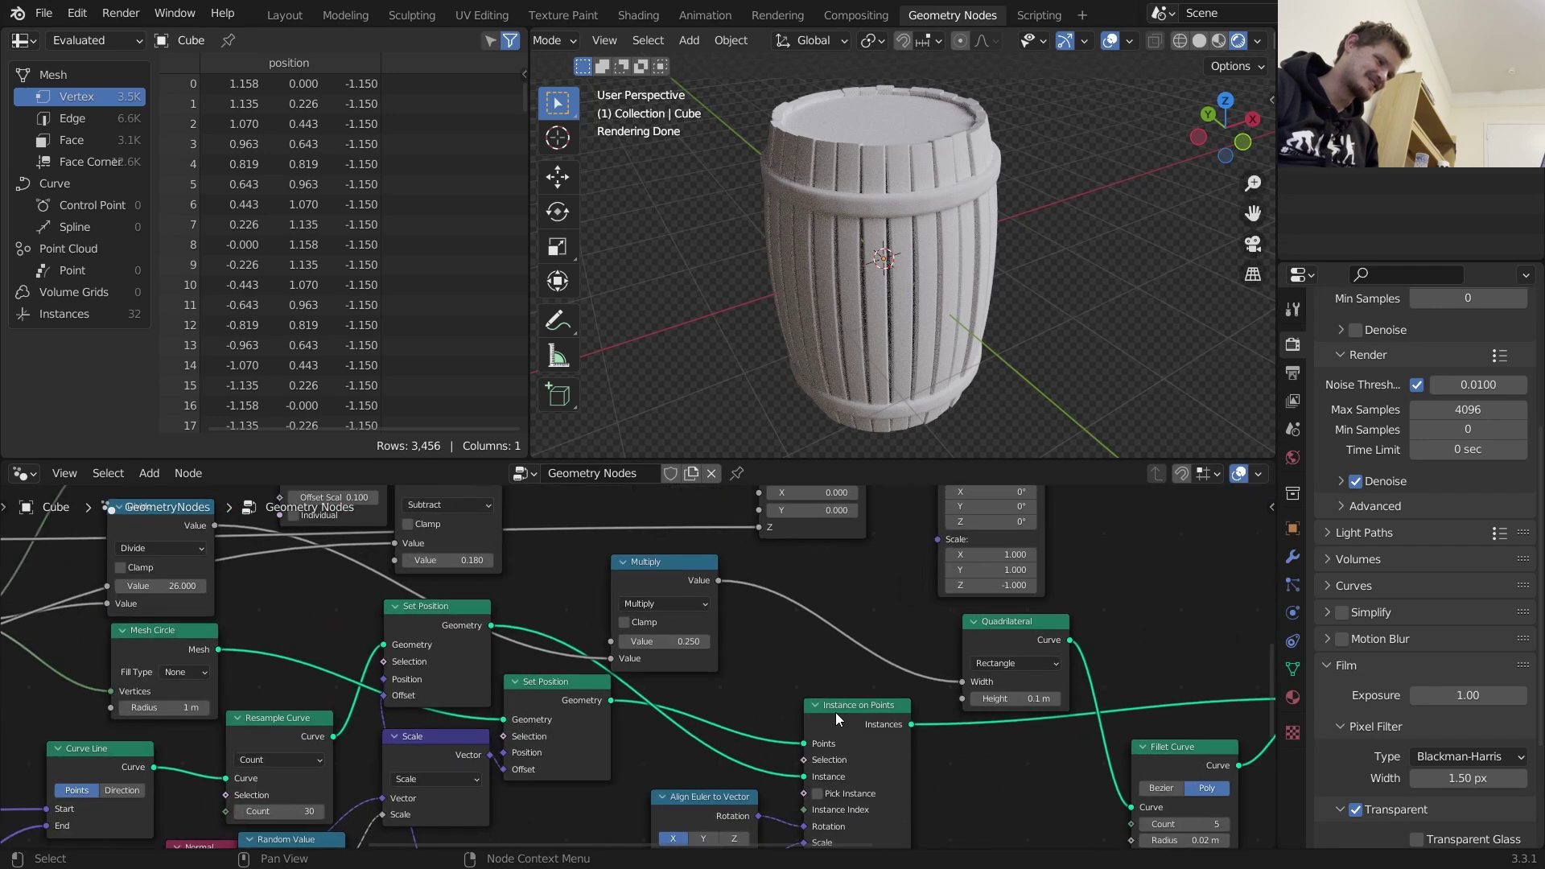
Insert a Set Material node between the planks' Curve to Mesh node and the Join Geometry node
click(894, 705)
middle_drag(1058, 707, 666, 697)
key(shift+a)
click(762, 434)
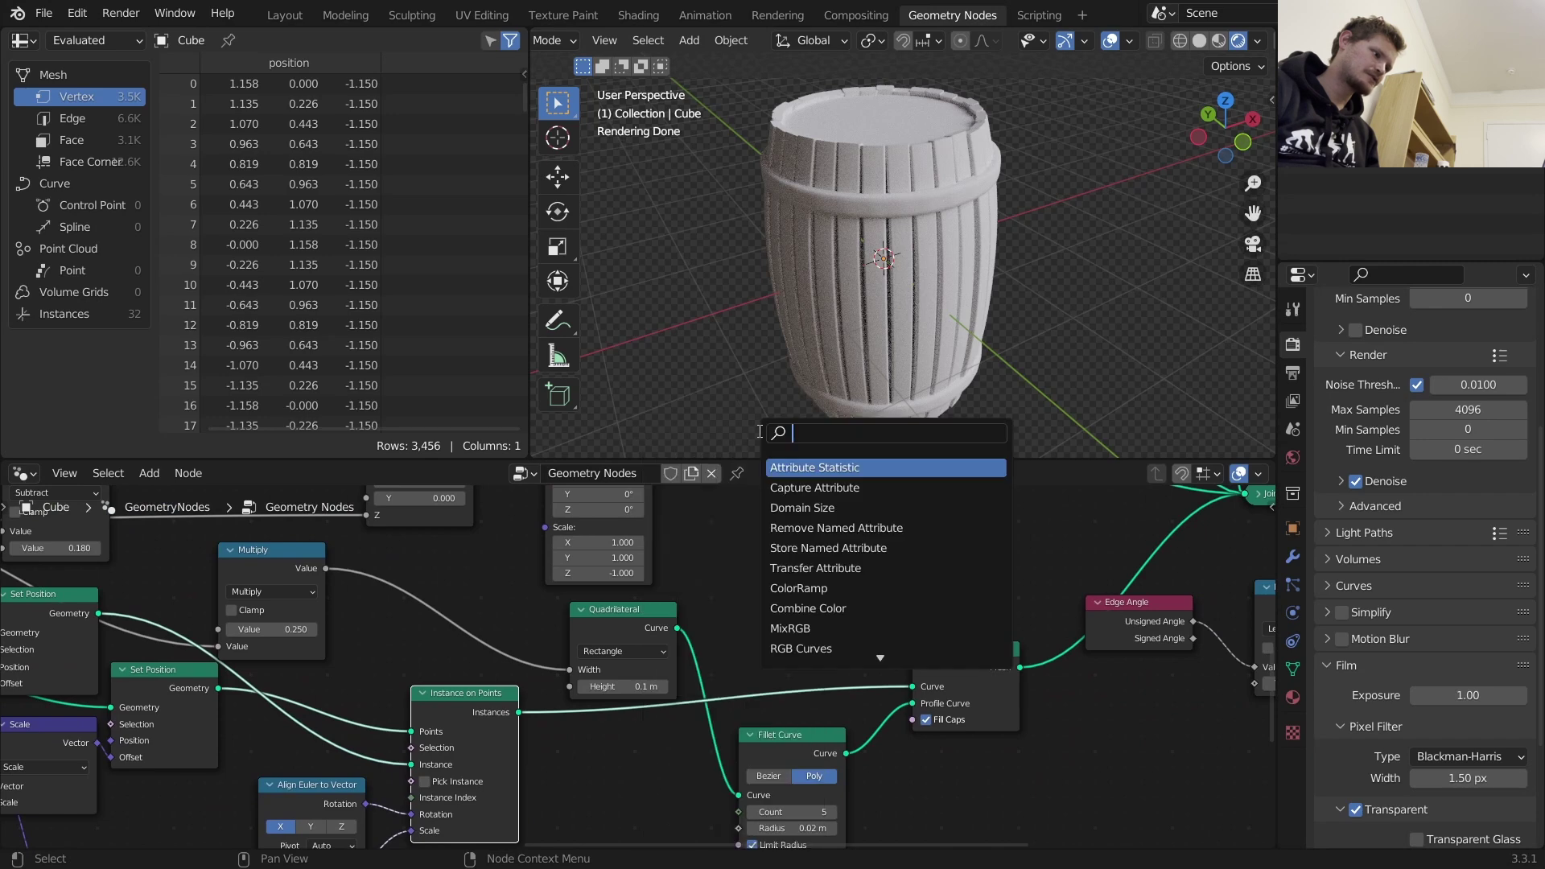
text(fillet)
key(Return)
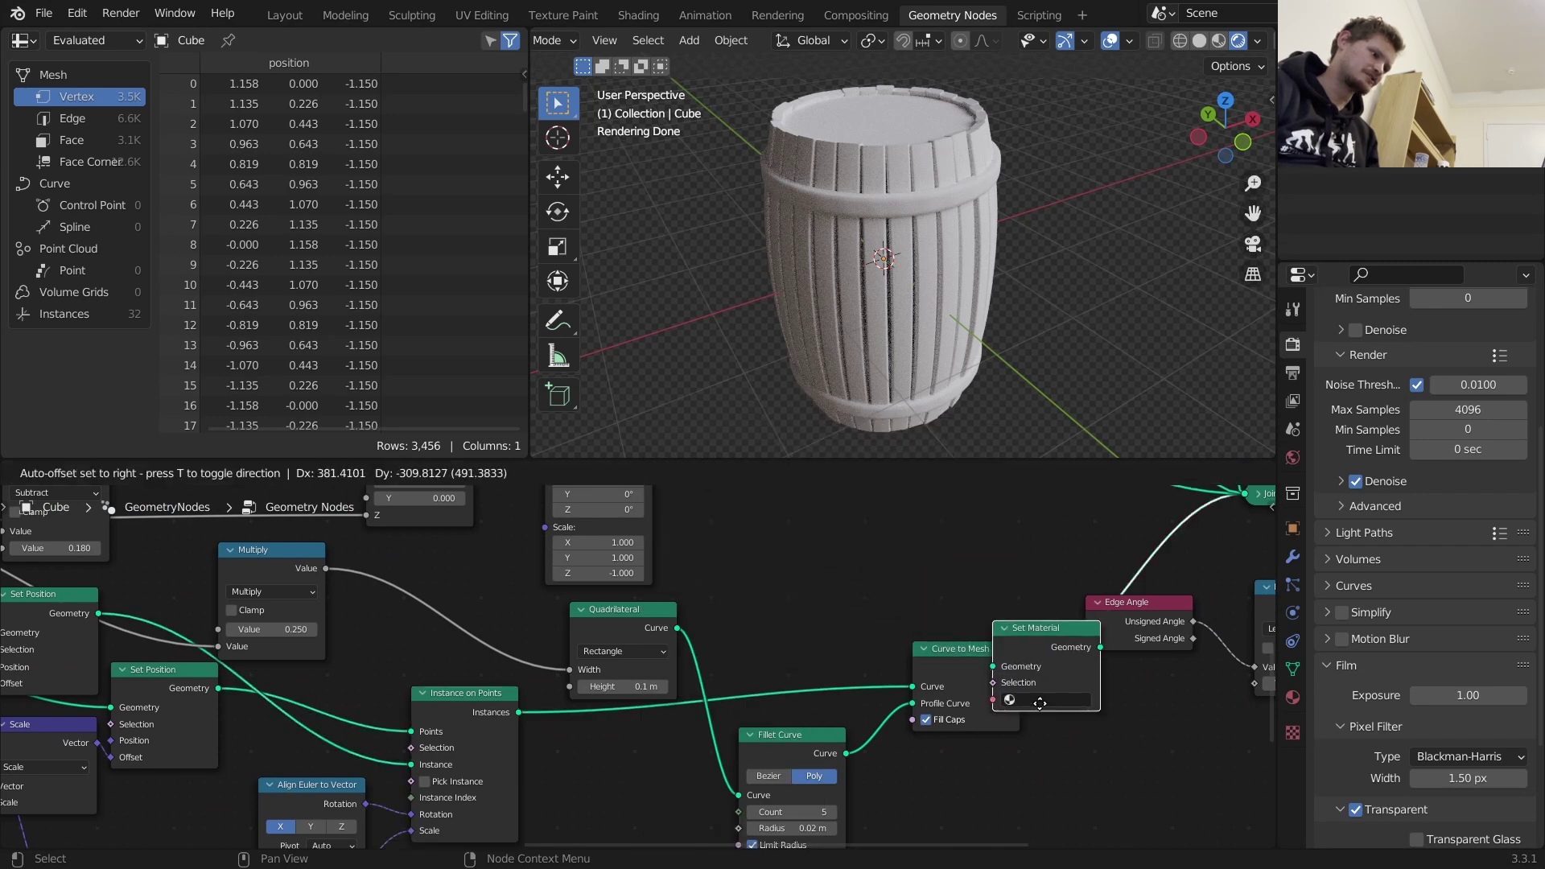
click(1149, 639)
drag(1149, 640, 1058, 693)
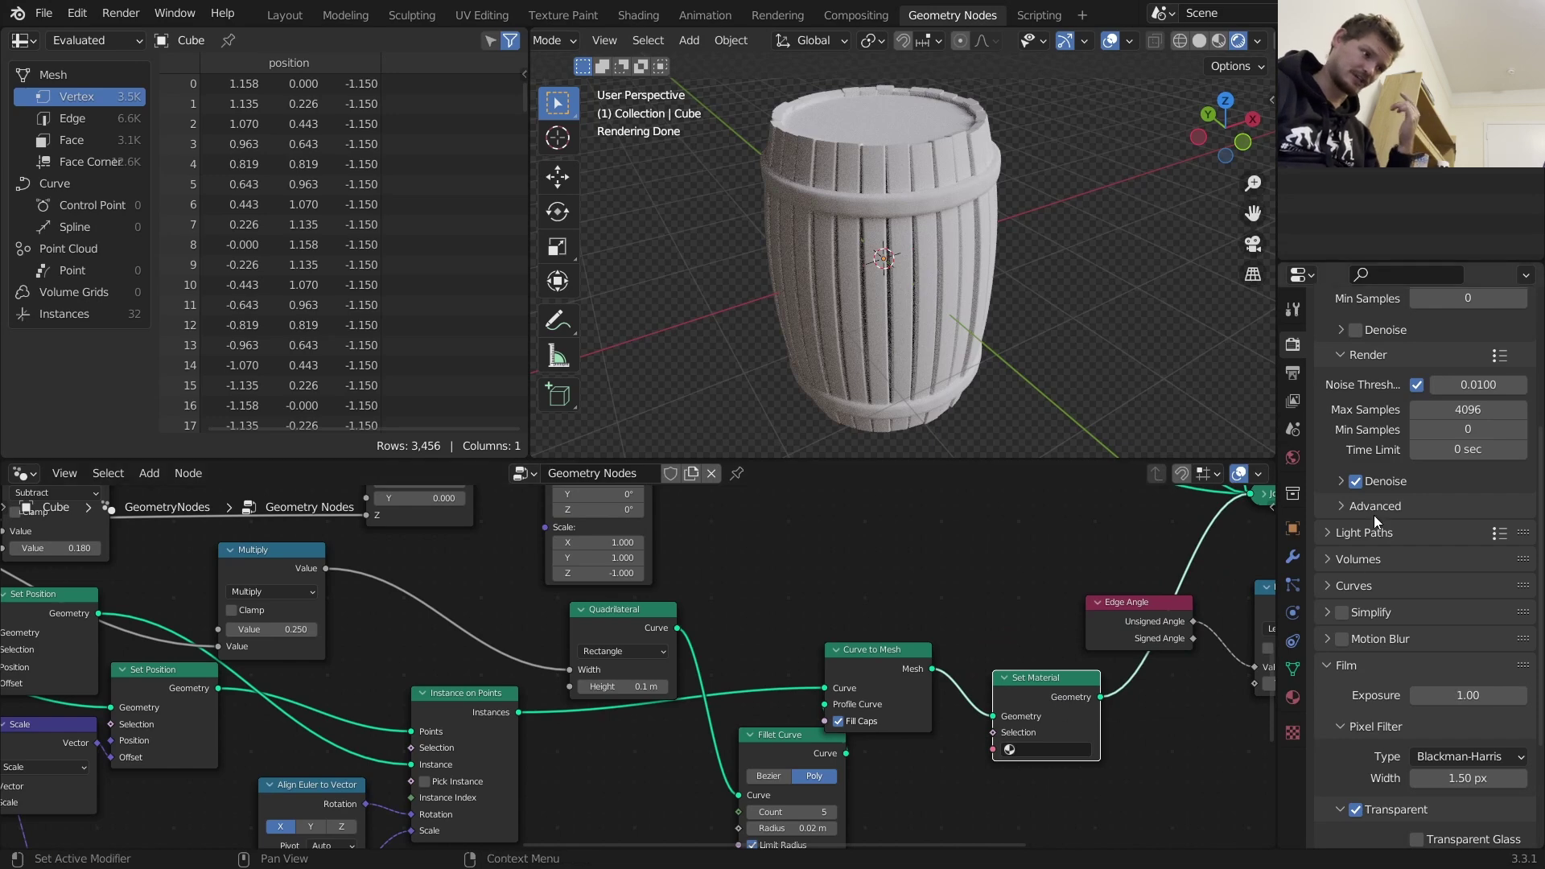
Split the node editor area in two and switch the new area to the Shader Editor
drag(1268, 467, 765, 489)
click(784, 473)
click(127, 659)
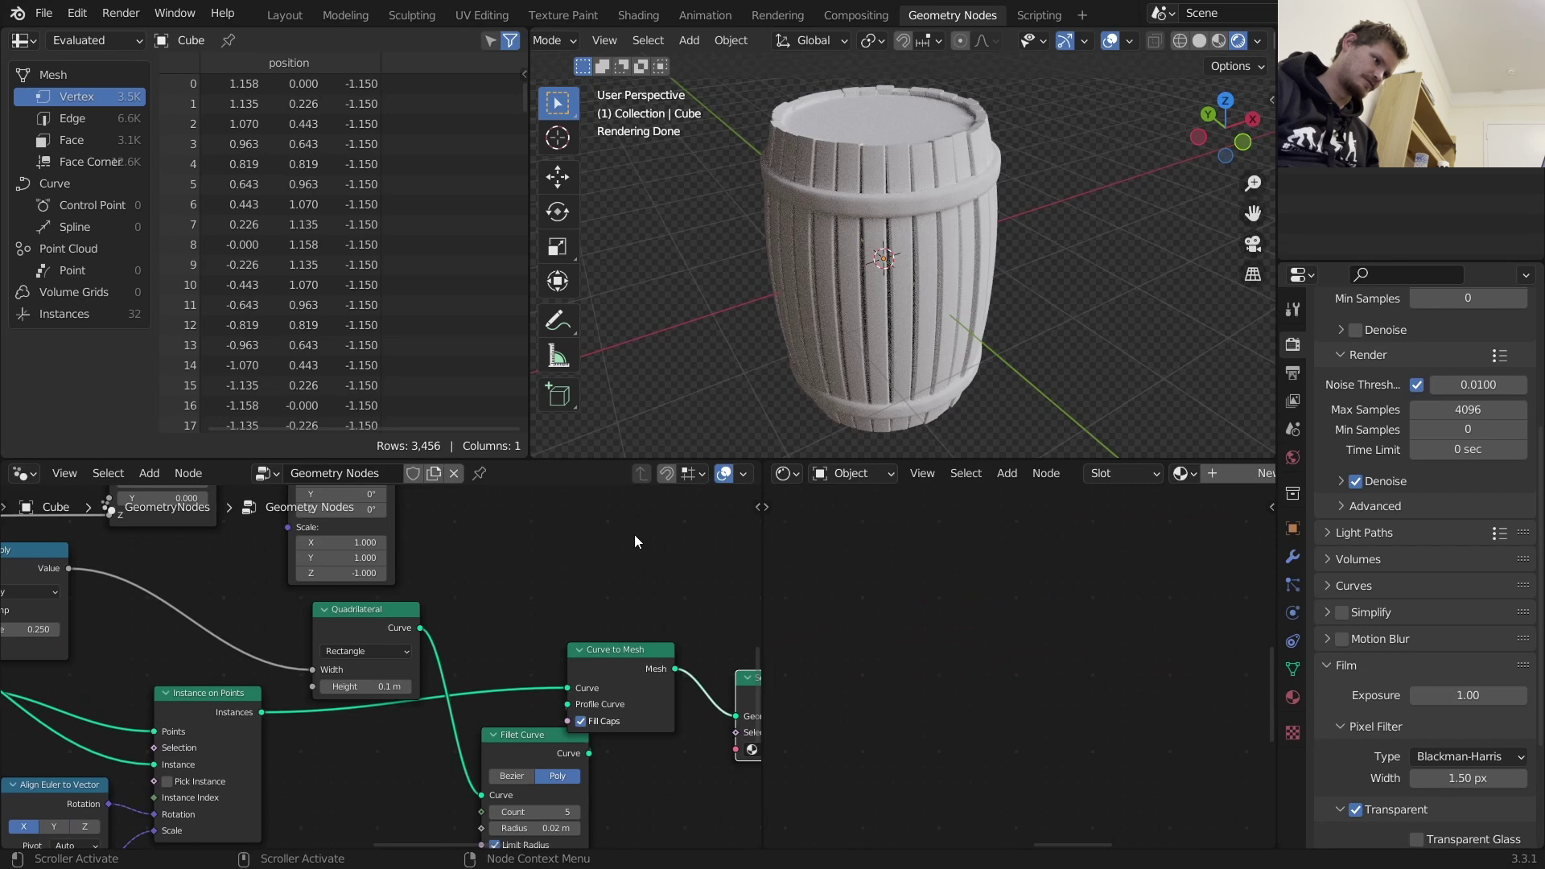
Create a new material on the barrel object and name it planks
scroll(1154, 480, down, 6)
click(1078, 476)
click(1155, 481)
text(planks)
key(Return)
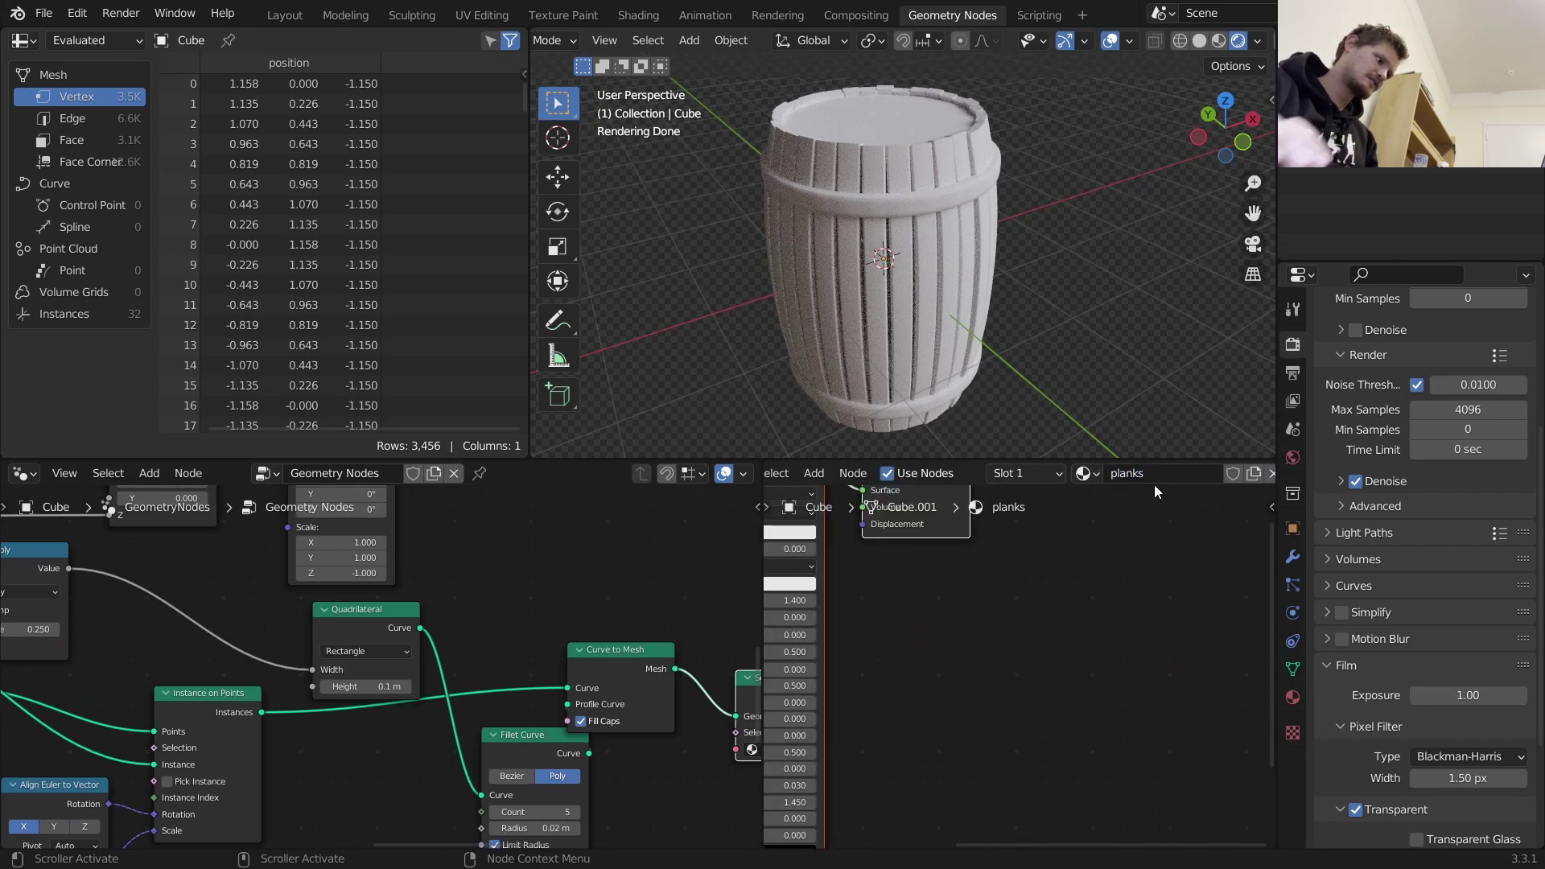
Assign the planks material in the Set Material node
middle_drag(647, 694, 370, 667)
click(513, 721)
click(514, 706)
click(511, 724)
click(544, 584)
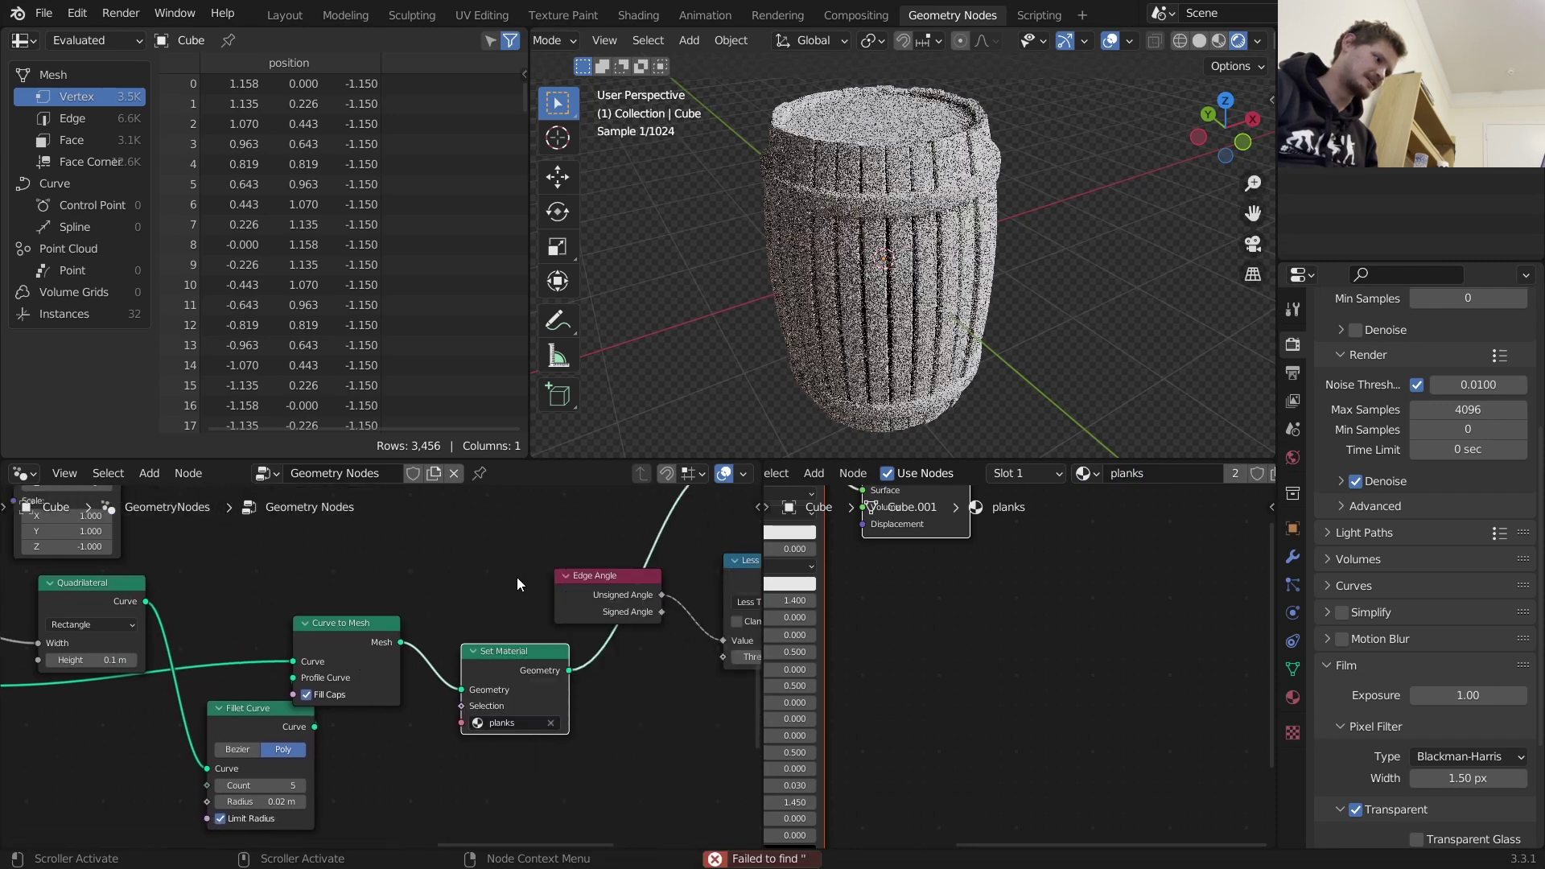
Test the planks material with a red Base Color, and undo the color change
key(Home)
click(962, 618)
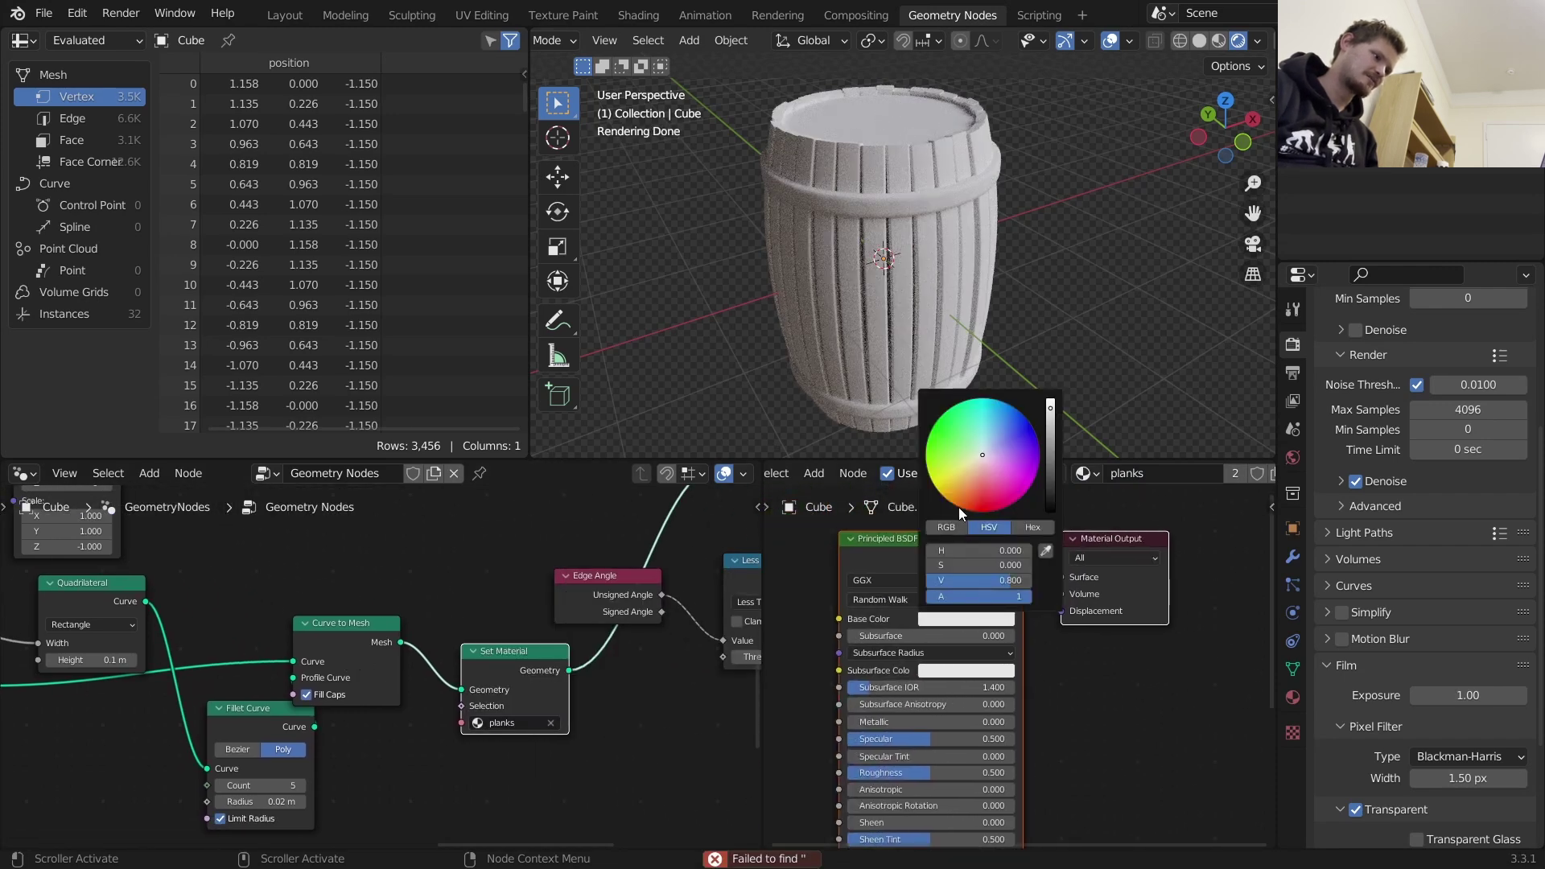
click(986, 507)
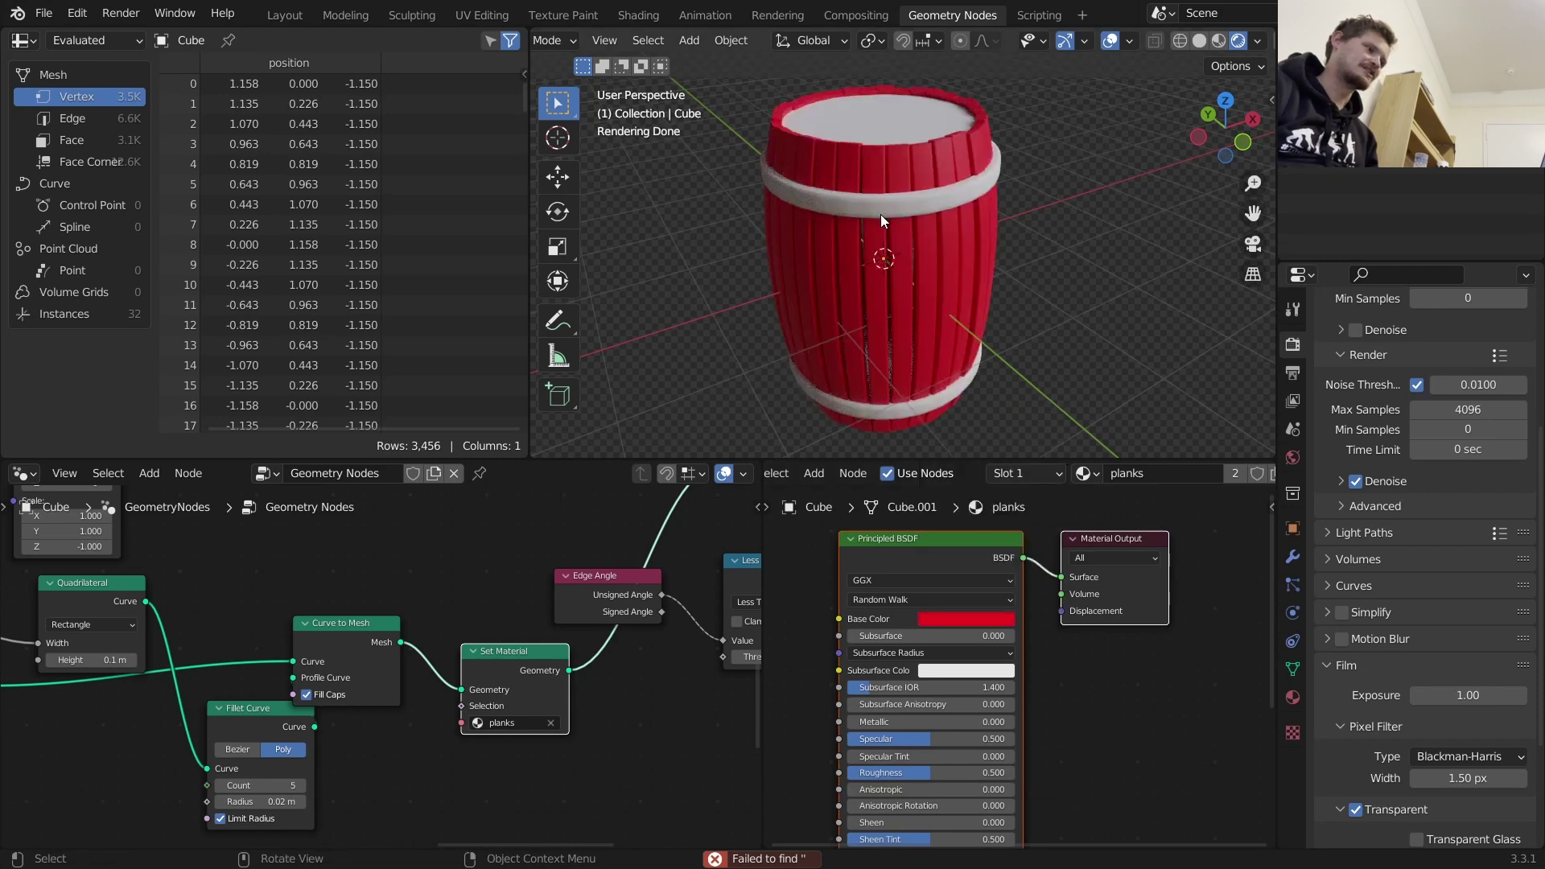
key(ctrl+z)
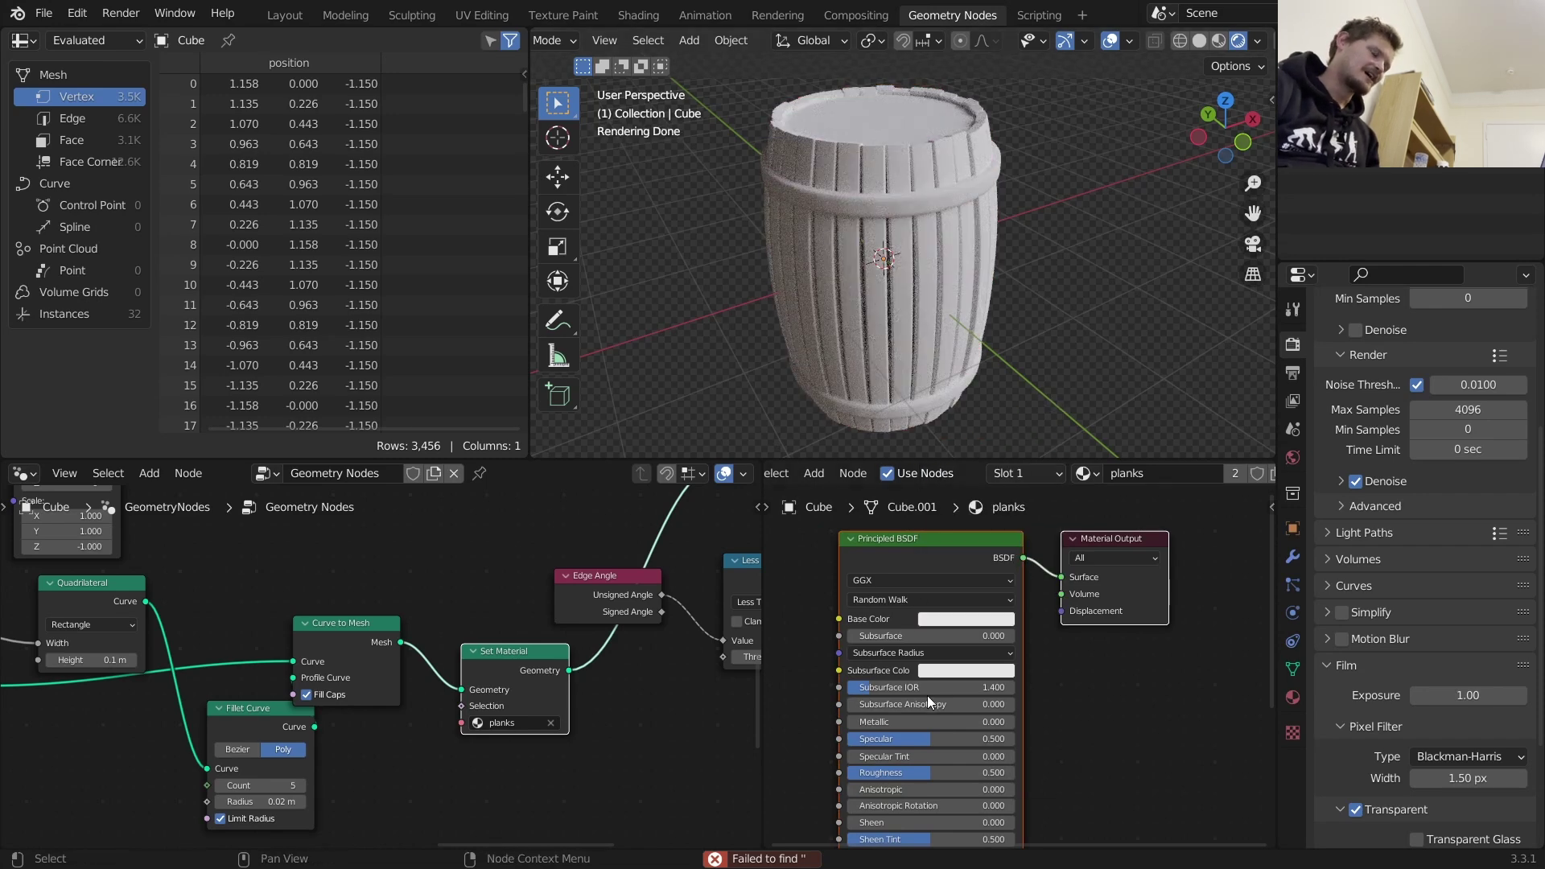
Make room after the Curve to Mesh node and add a Geometry input node beside the planks material's Principled BSDF
middle_drag(903, 658, 1075, 624)
drag(348, 629, 237, 639)
middle_drag(889, 627, 948, 611)
key(shift+a)
text(ge)
key(Return)
click(862, 602)
Preview the Geometry node's outputs on the barrel, cycling through to Random Per Island
ctrl+shift+click(871, 600)
ctrl+shift+click(871, 600)
key(shift+f)
key(shift+f)
key(shift+f)
key(shift+f)
key(shift+f)
key(shift+f)
key(shift+f)
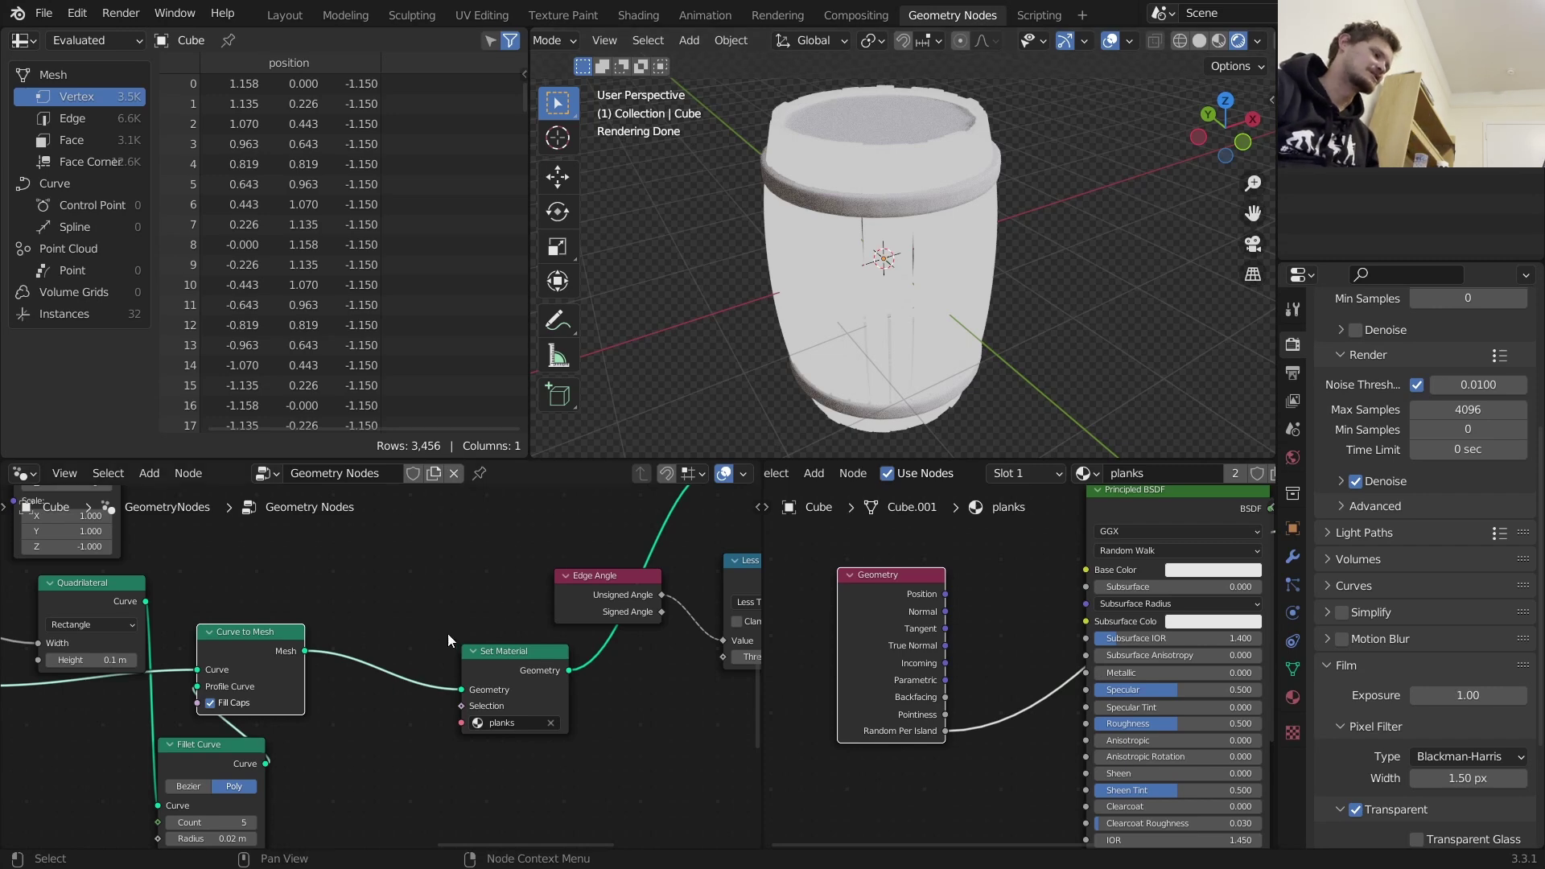
Insert a Realize Instances node between Curve to Mesh and Set Material so each plank counts as separate geometry
key(shift+a)
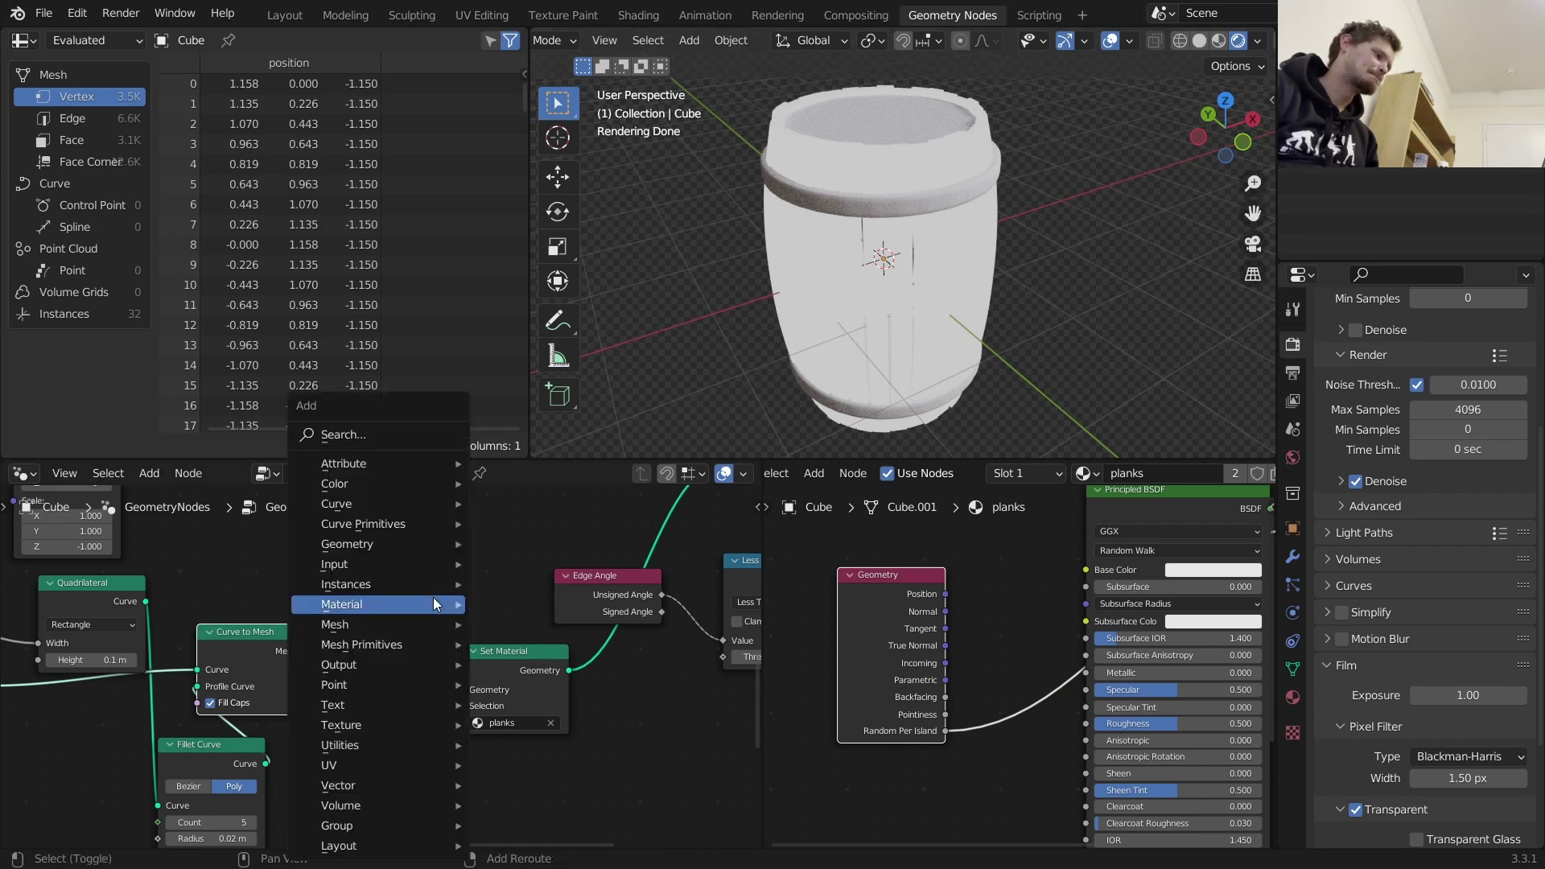
click(386, 441)
text(rea)
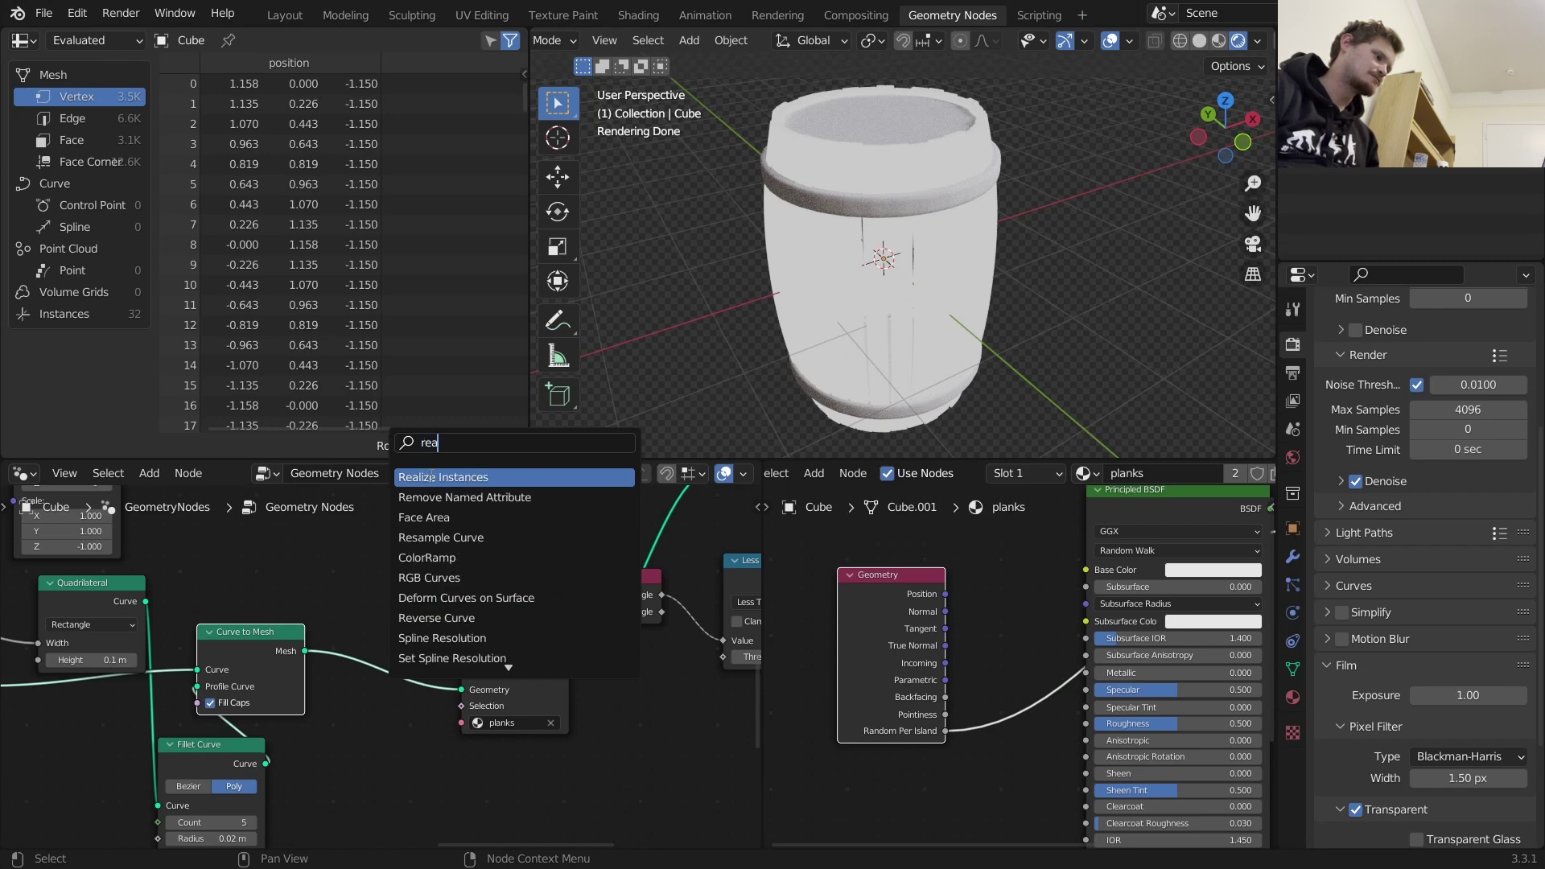
click(437, 477)
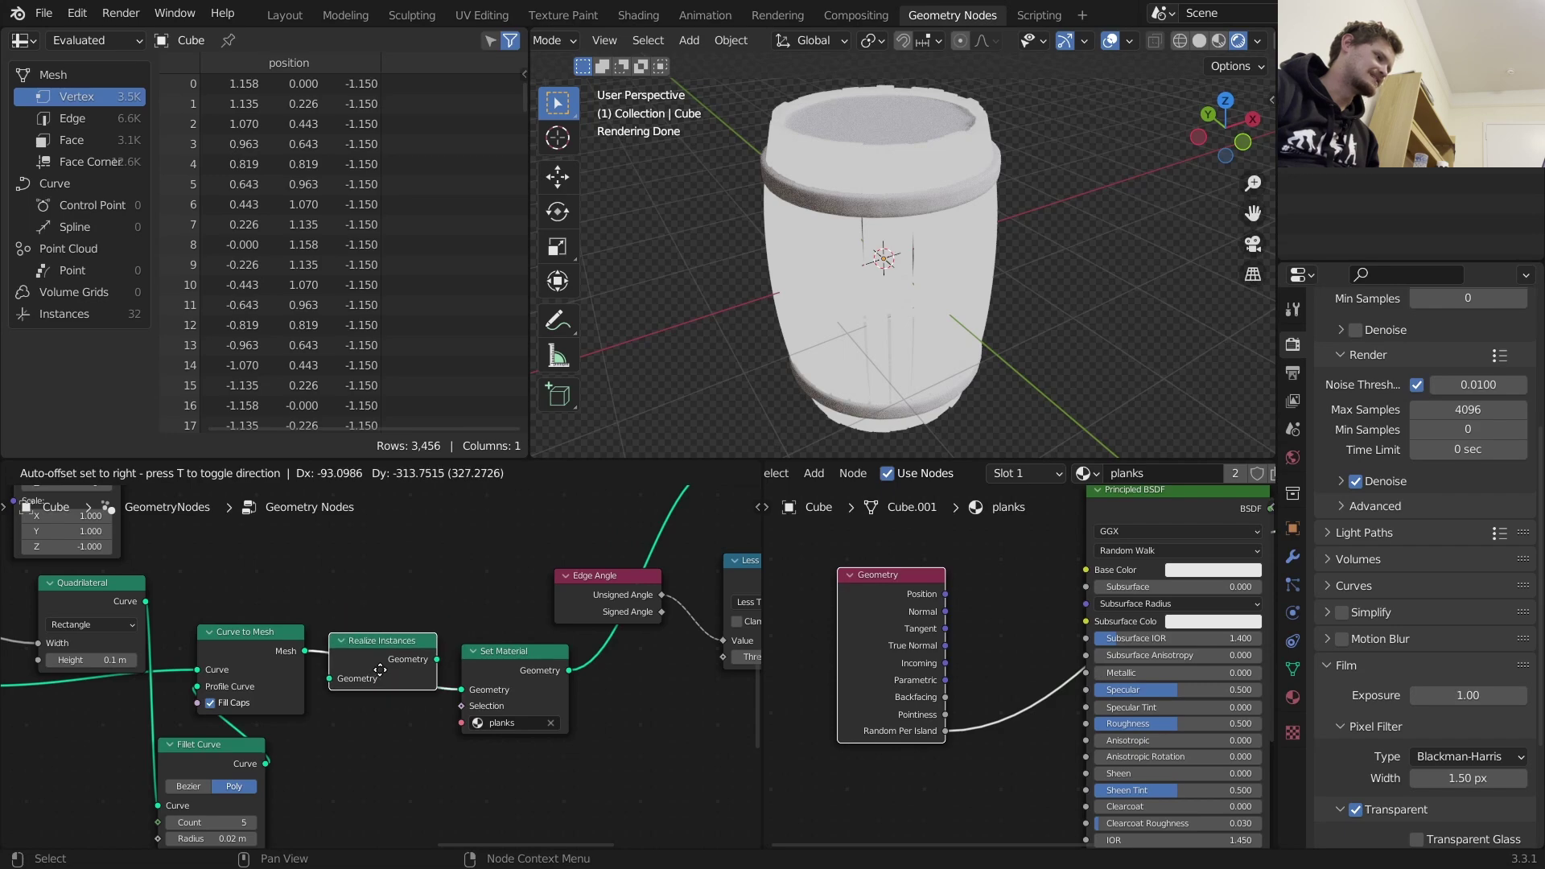
click(381, 673)
middle_drag(949, 205, 906, 193)
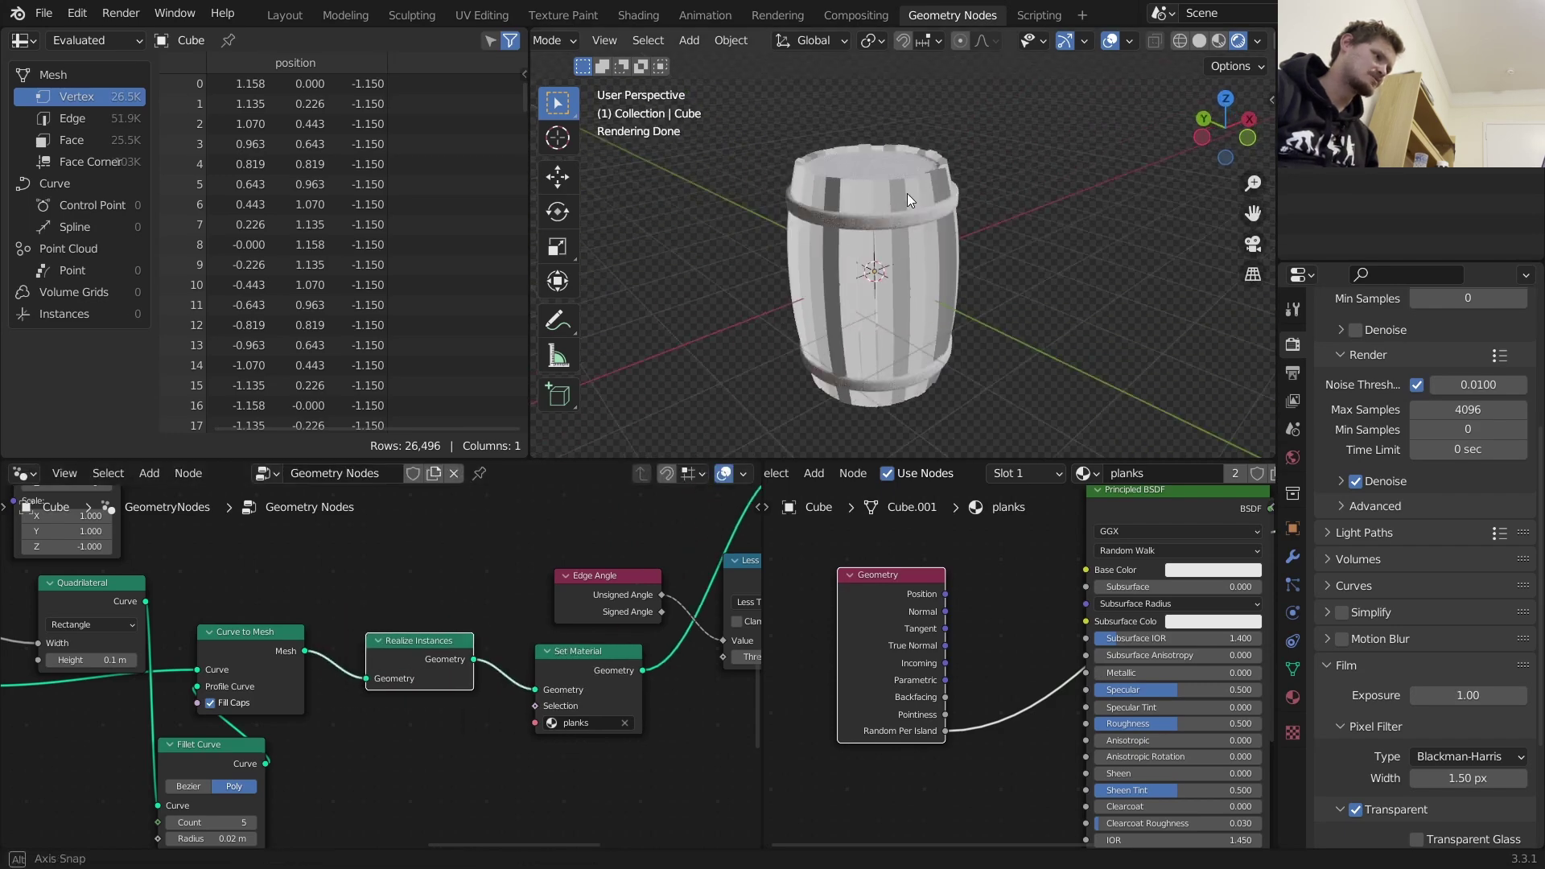
Connect Random Per Island to the Principled BSDF's Base Color, preview the shader again, and move the Geometry node aside
drag(889, 593, 782, 597)
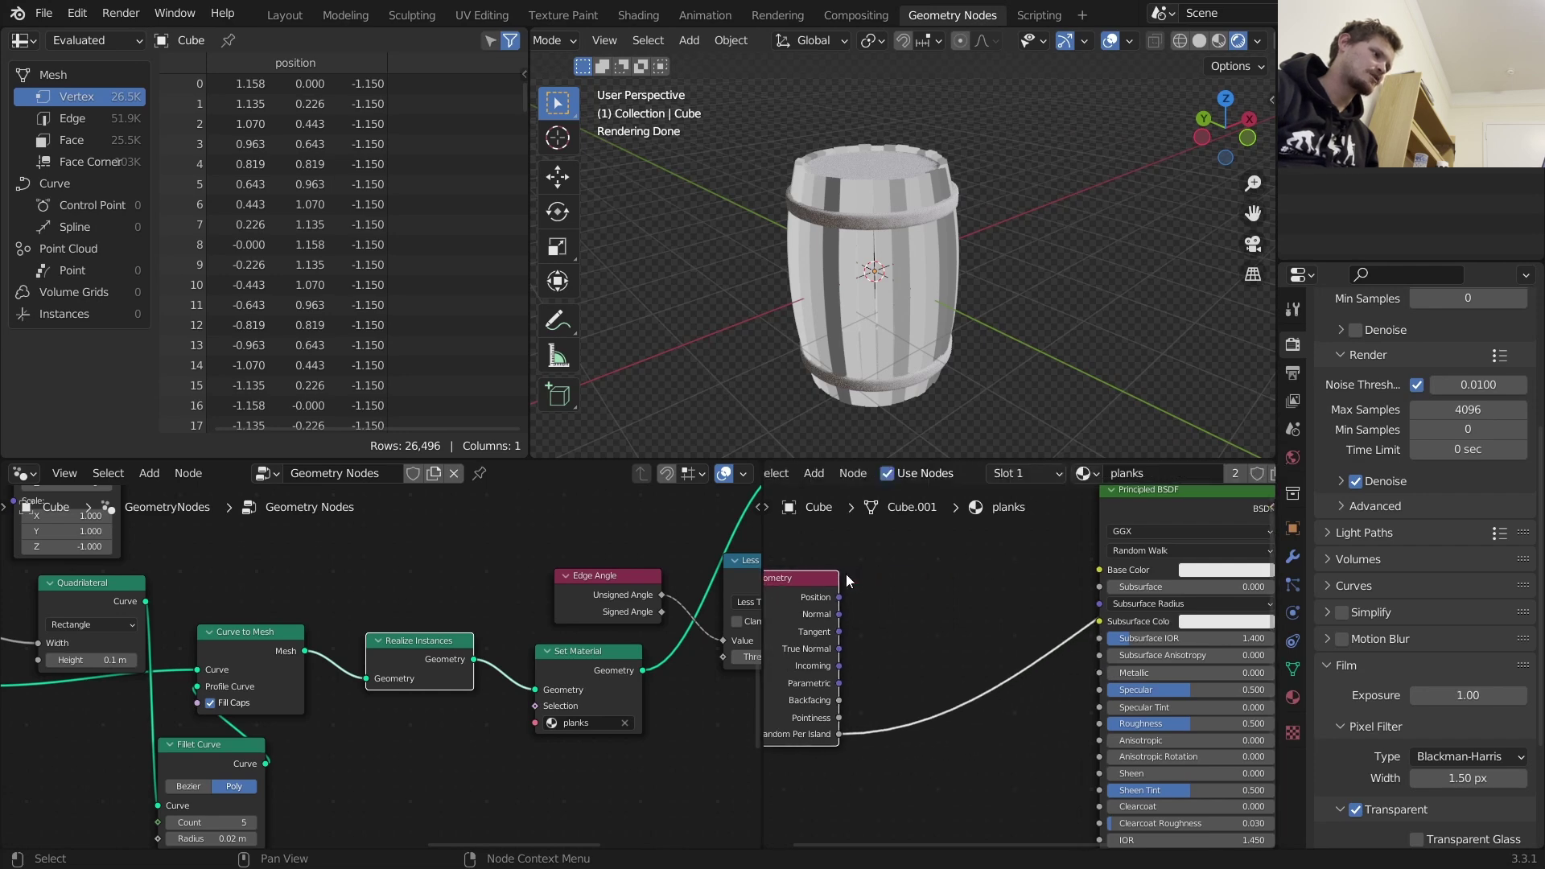
drag(842, 735, 1099, 570)
middle_drag(1100, 570, 1040, 616)
ctrl+shift+click(1099, 539)
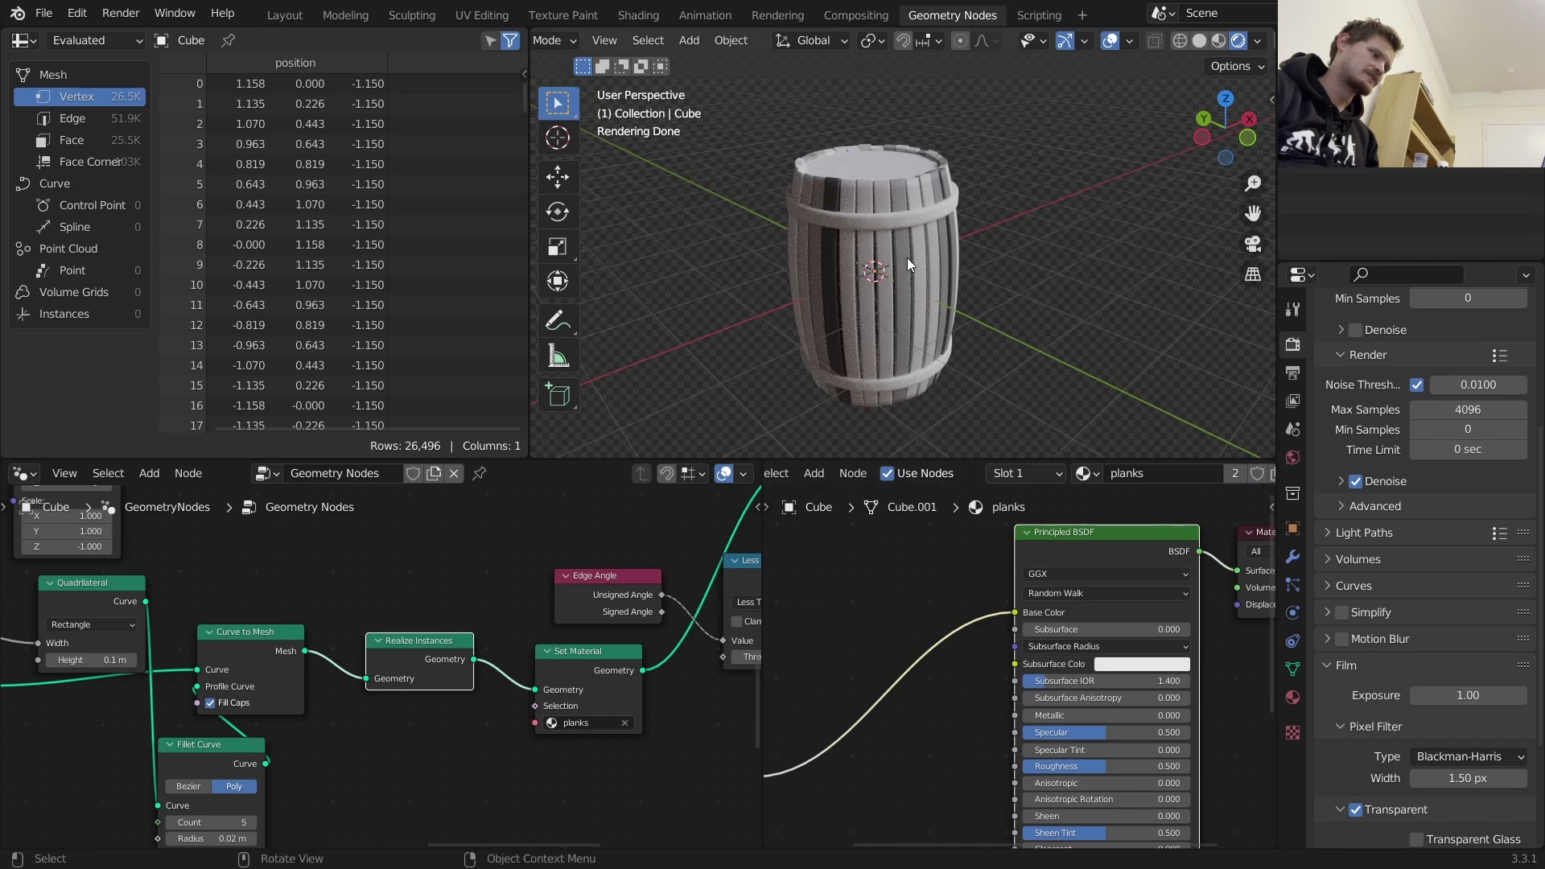
middle_drag(914, 258, 892, 311)
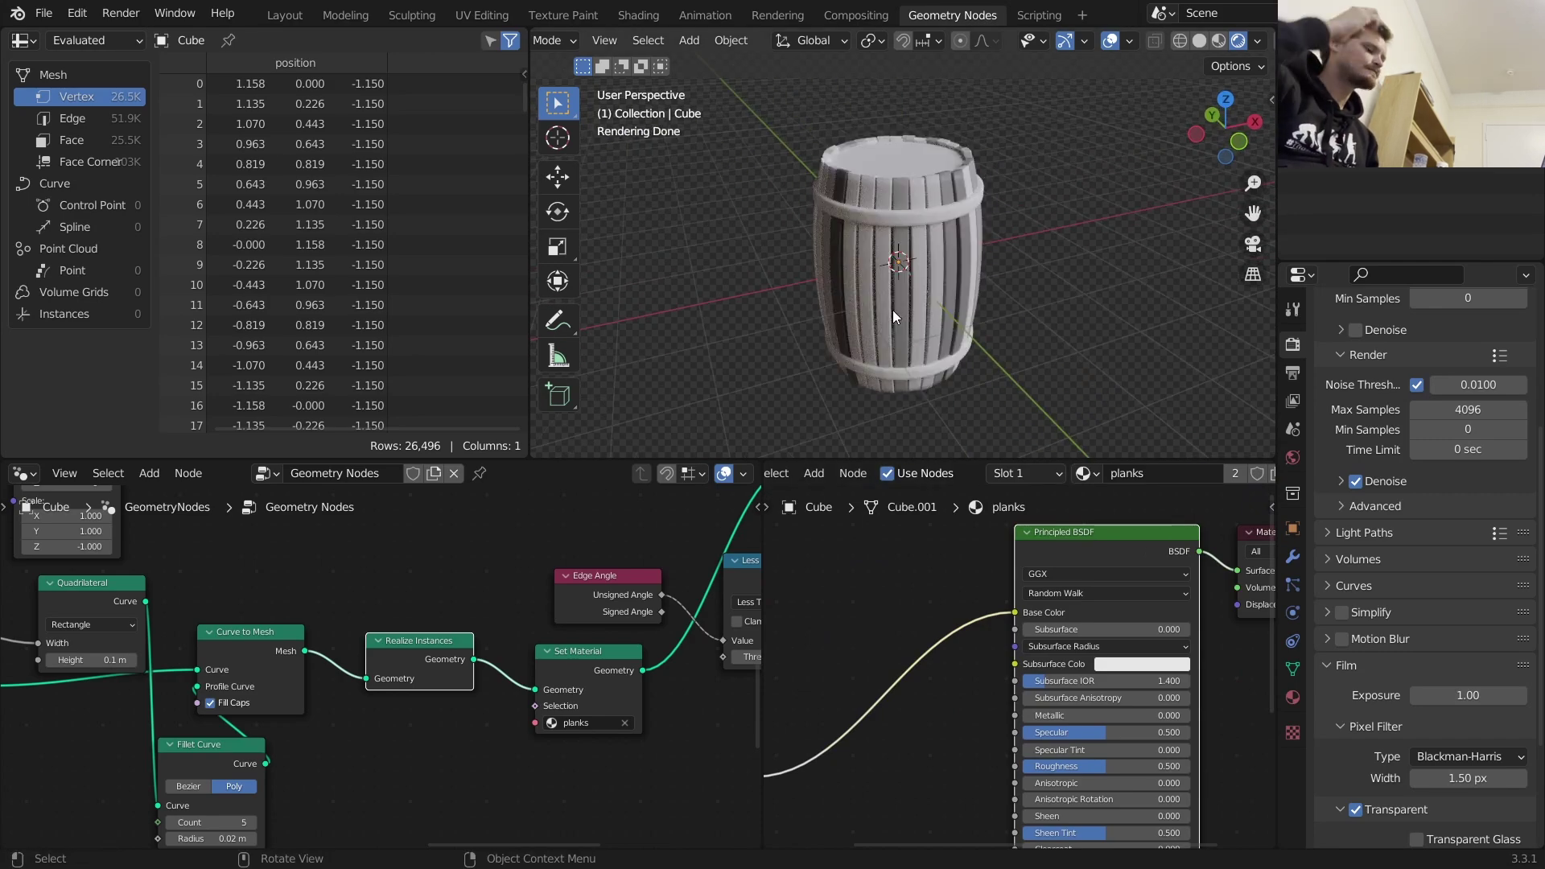
middle_drag(998, 635, 1145, 639)
drag(879, 641, 794, 707)
key(shift+a)
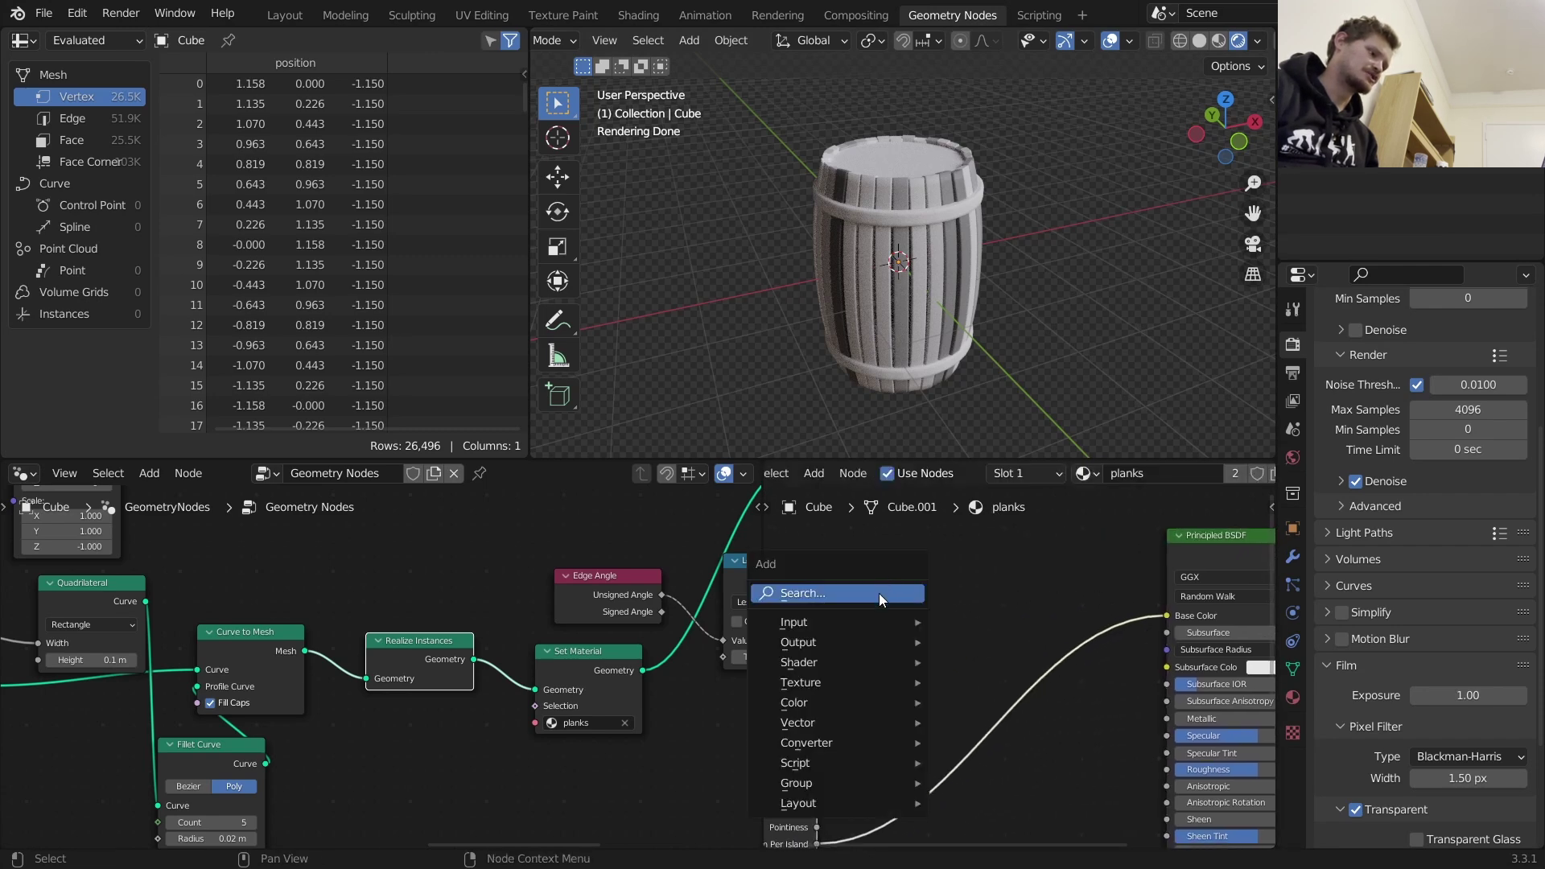
text(wave)
click(937, 652)
click(930, 558)
key(x)
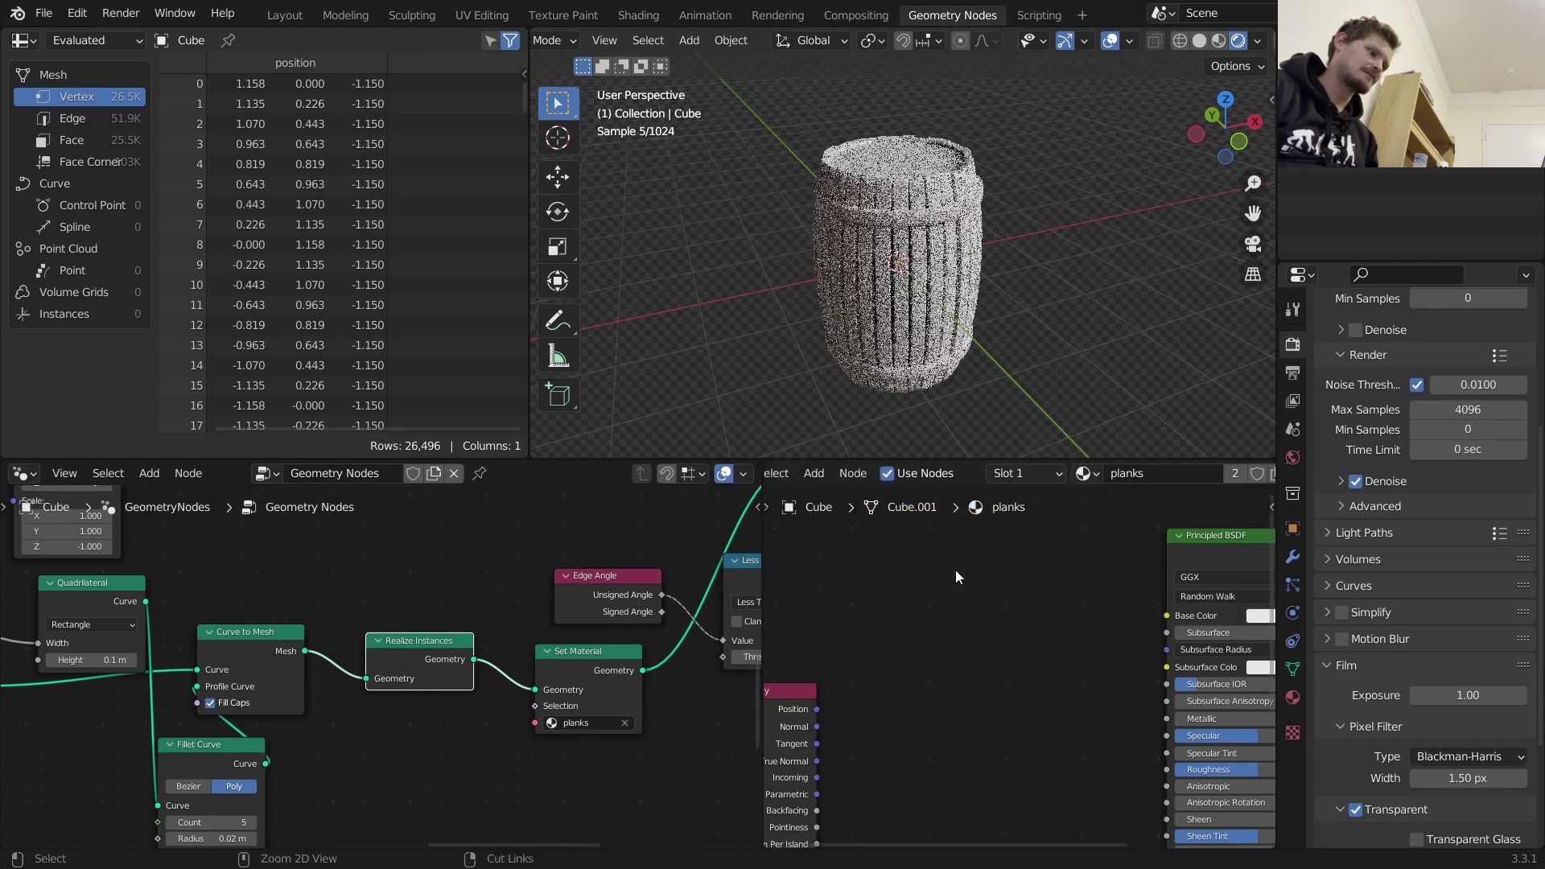
Add a Wave Texture node between the Geometry node and the Principled BSDF, and preview its Color output
scroll(963, 619, down, 2)
key(shift+a)
text(wave)
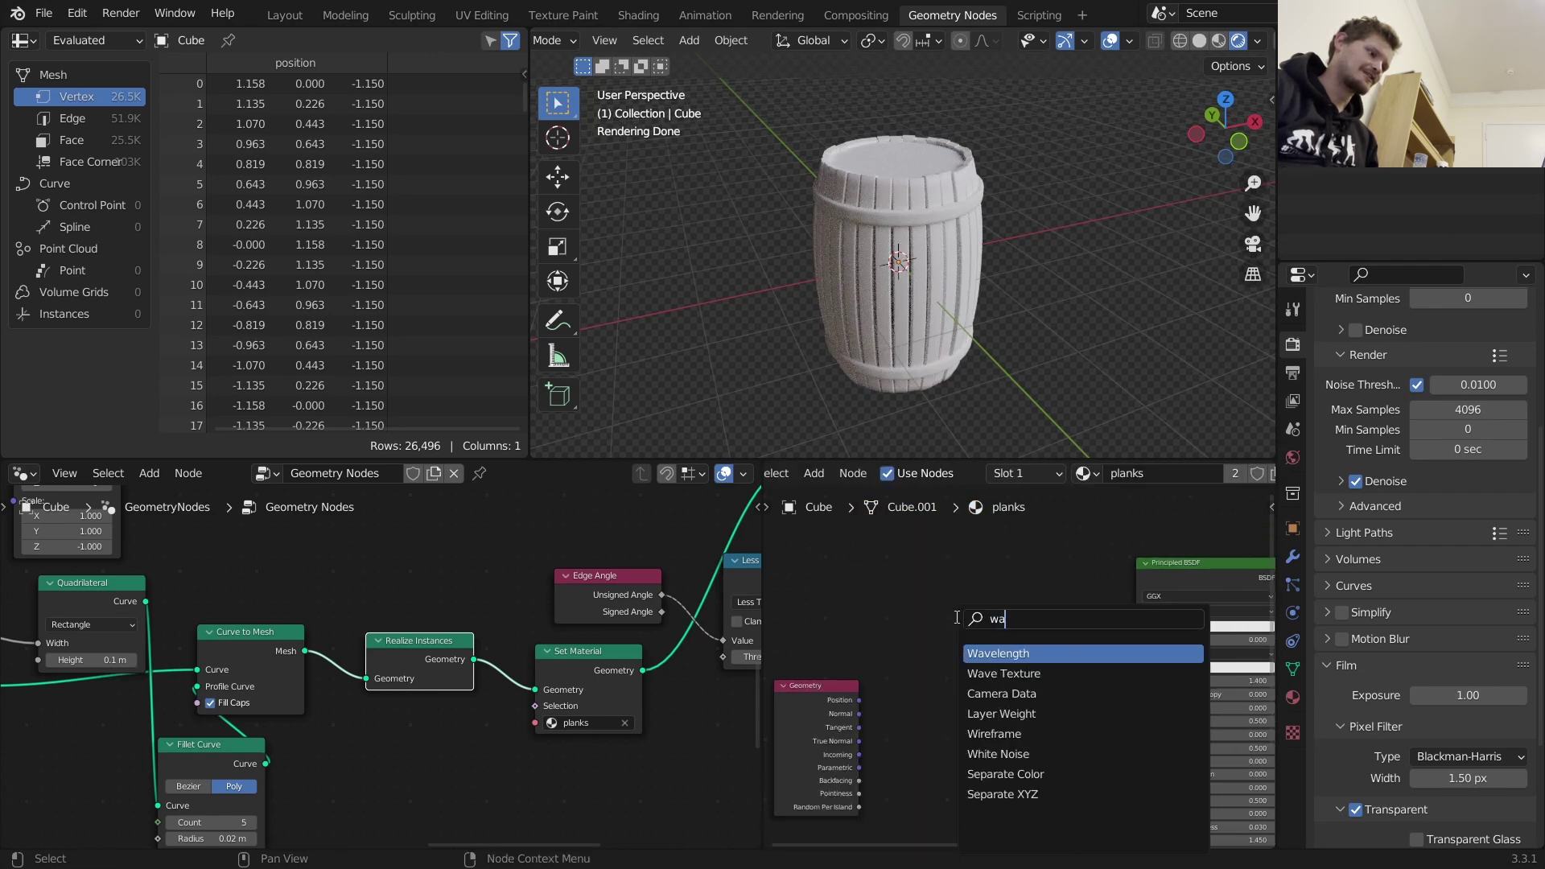
click(1003, 673)
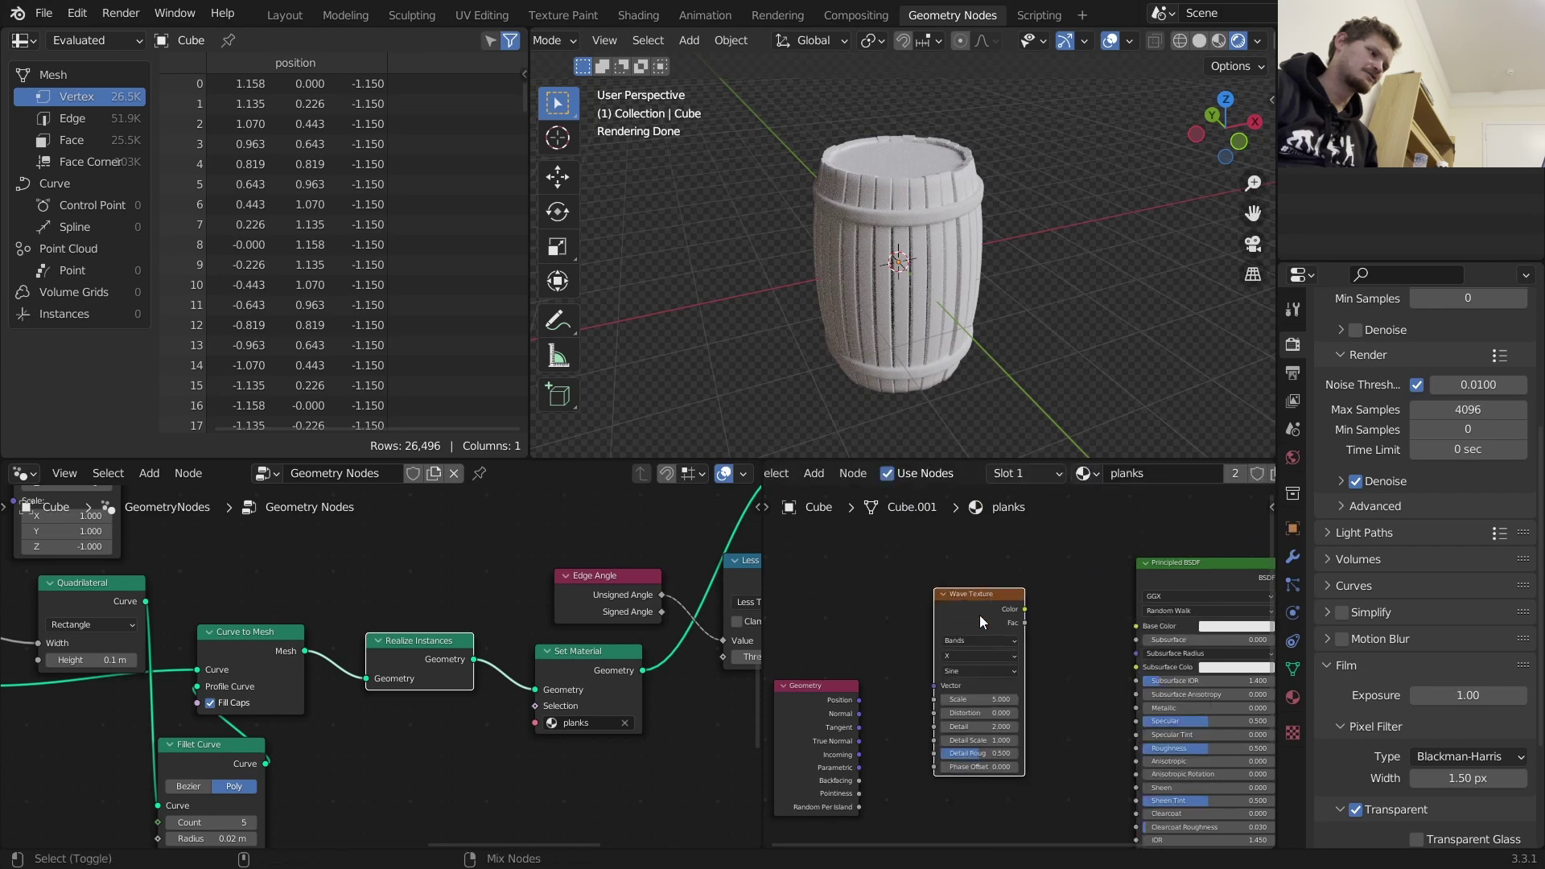
click(979, 614)
scroll(898, 276, up, 2)
scroll(999, 682, up, 2)
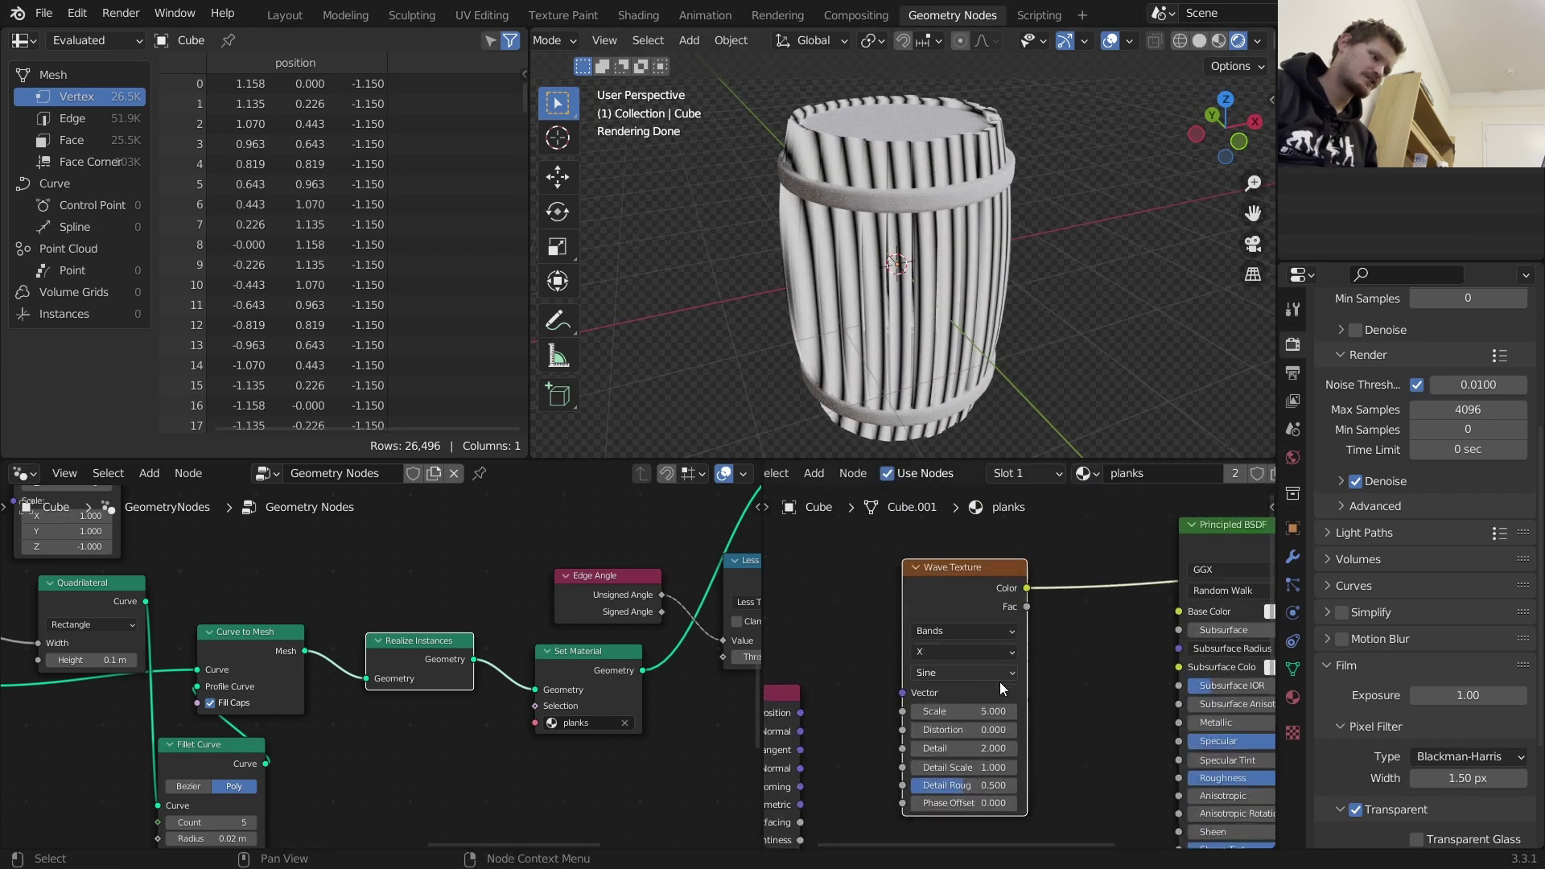
Set the Wave Texture's Detail to 6, Distortion to 7.2 and Detail Roughness to 0.975
click(995, 751)
text(6)
click(1102, 739)
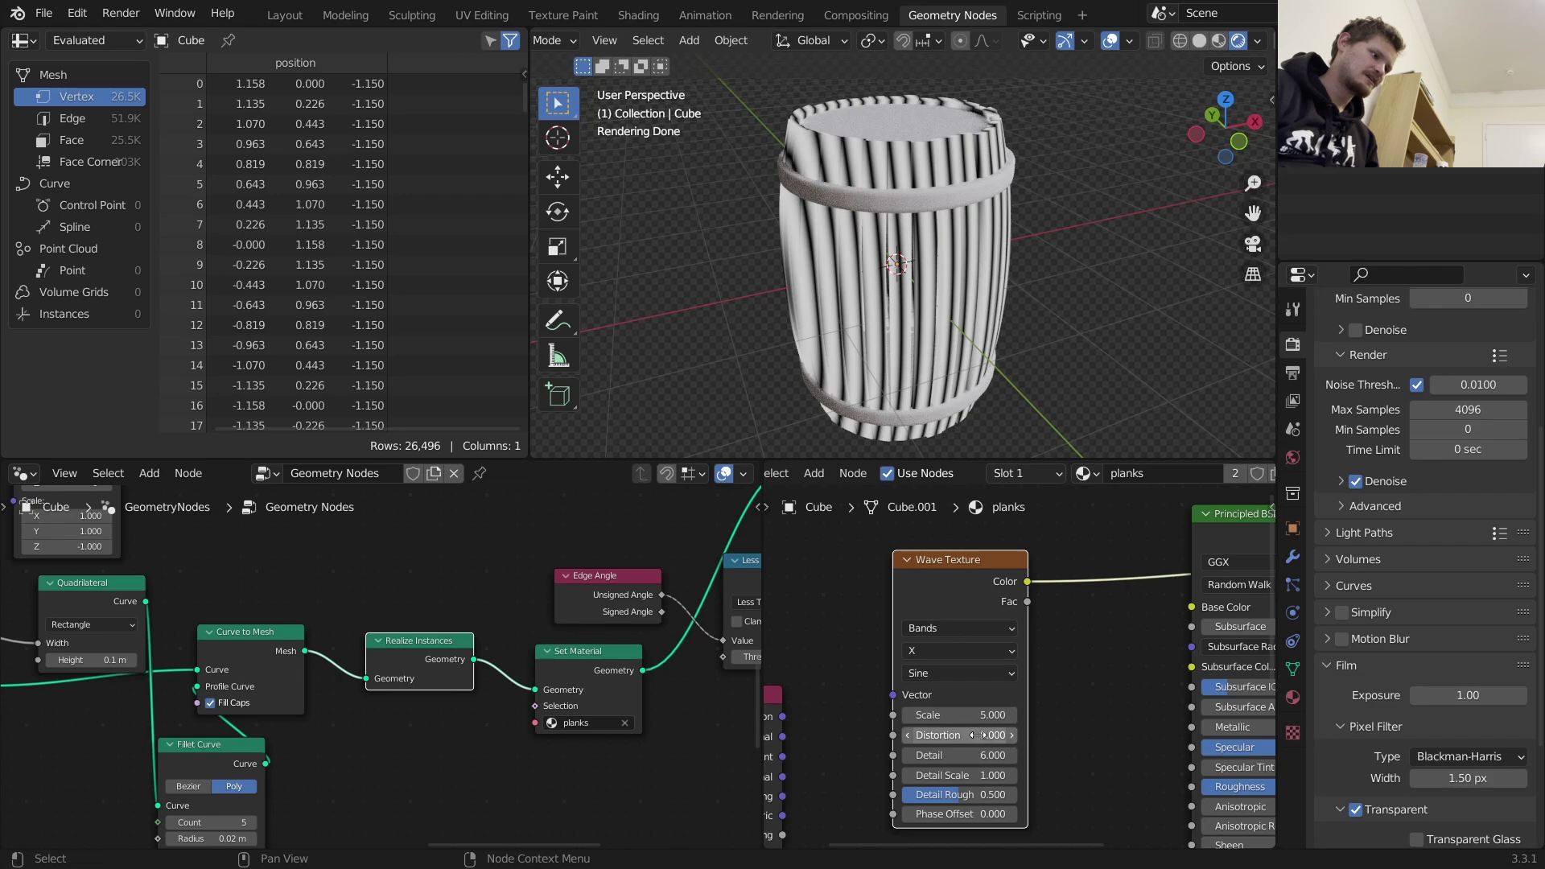
drag(975, 735, 1142, 735)
drag(959, 803, 1006, 802)
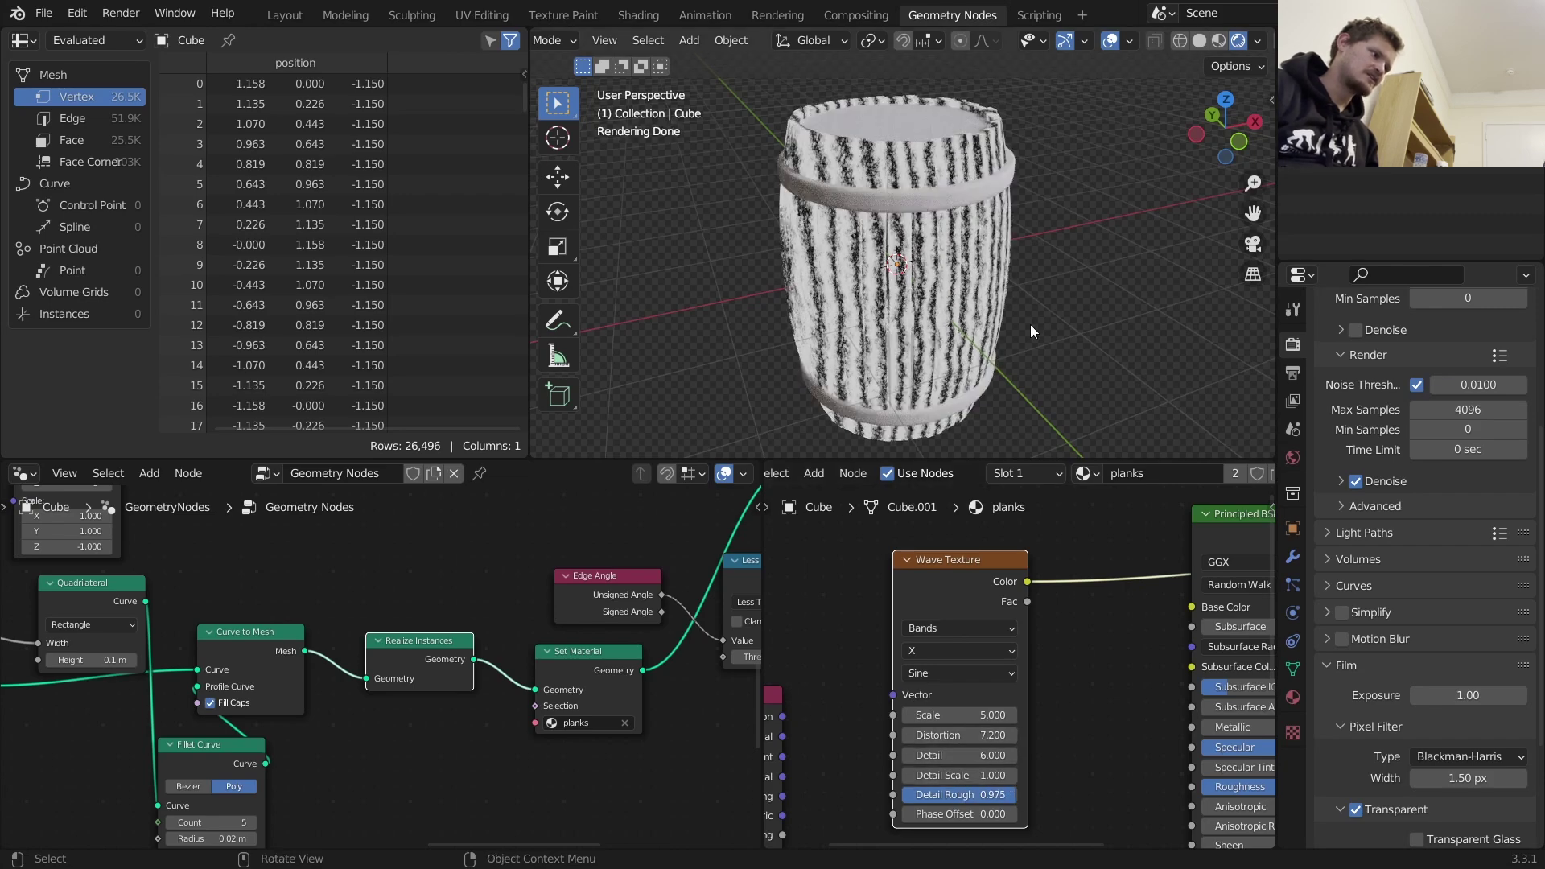
scroll(963, 292, up, 3)
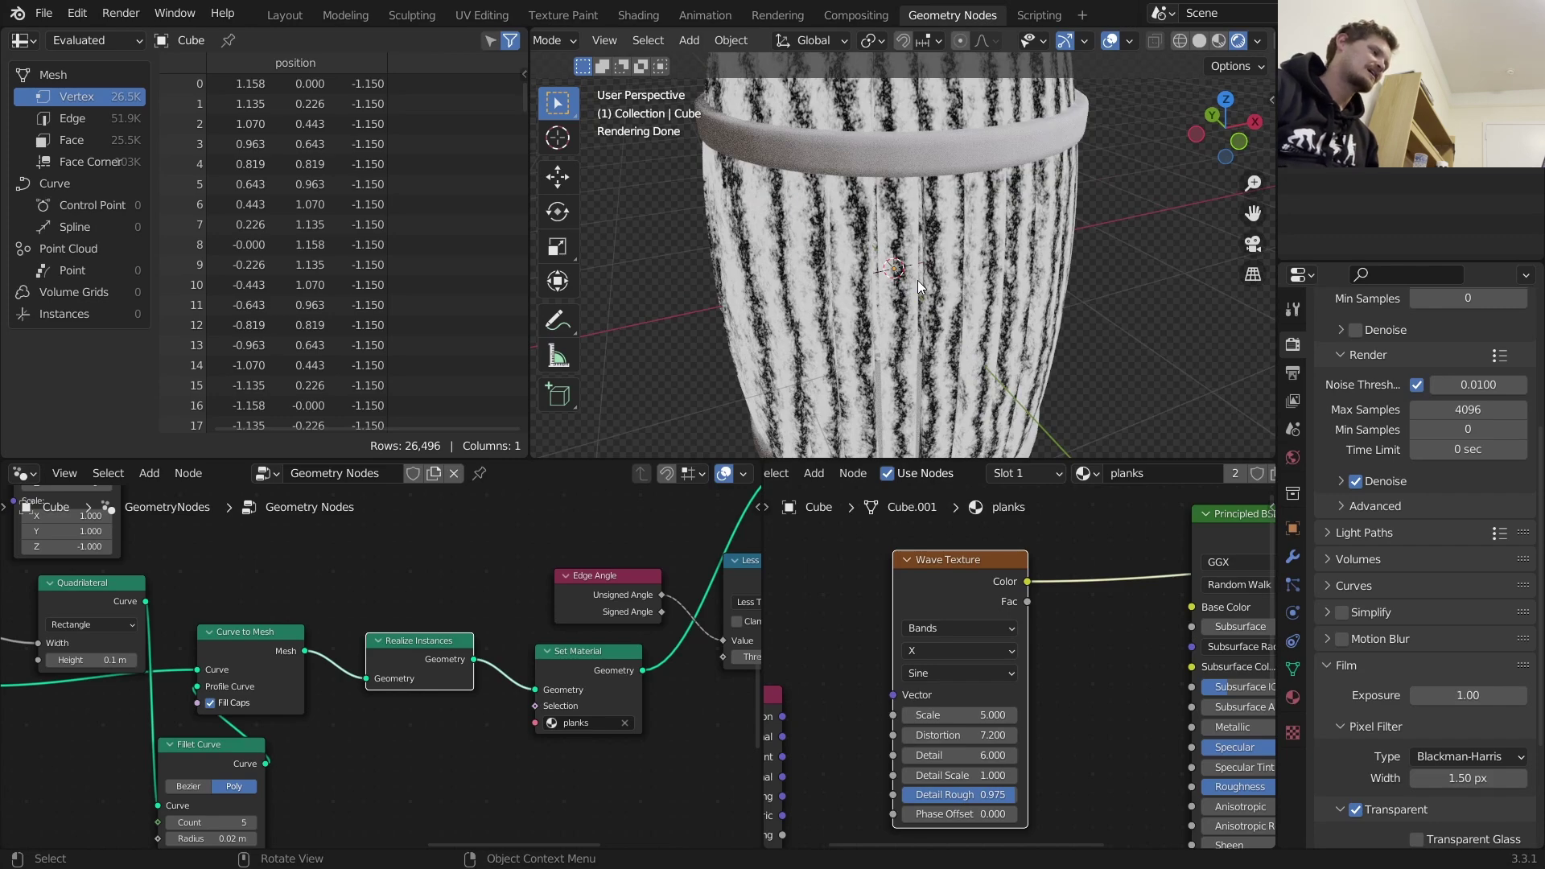
Try the Y and Z band directions on the Wave Texture, inspect the barrel, and return the direction to X
scroll(917, 280, down, 4)
mouse_move(838, 268)
middle_down()
mouse_move(1006, 253)
mouse_move(813, 261)
middle_up()
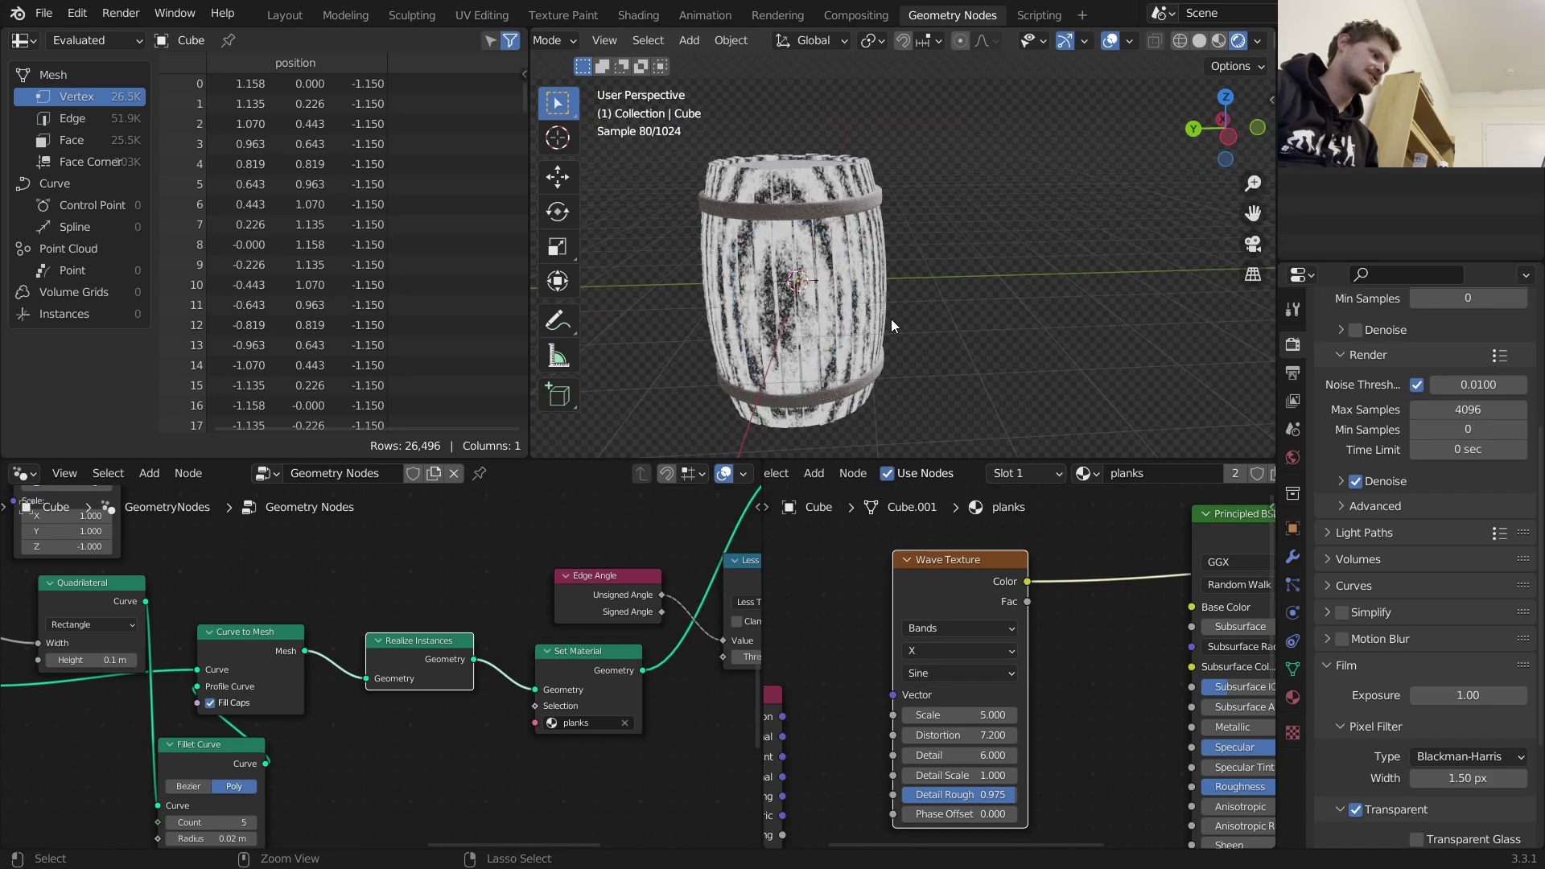
middle_drag(885, 299, 736, 336)
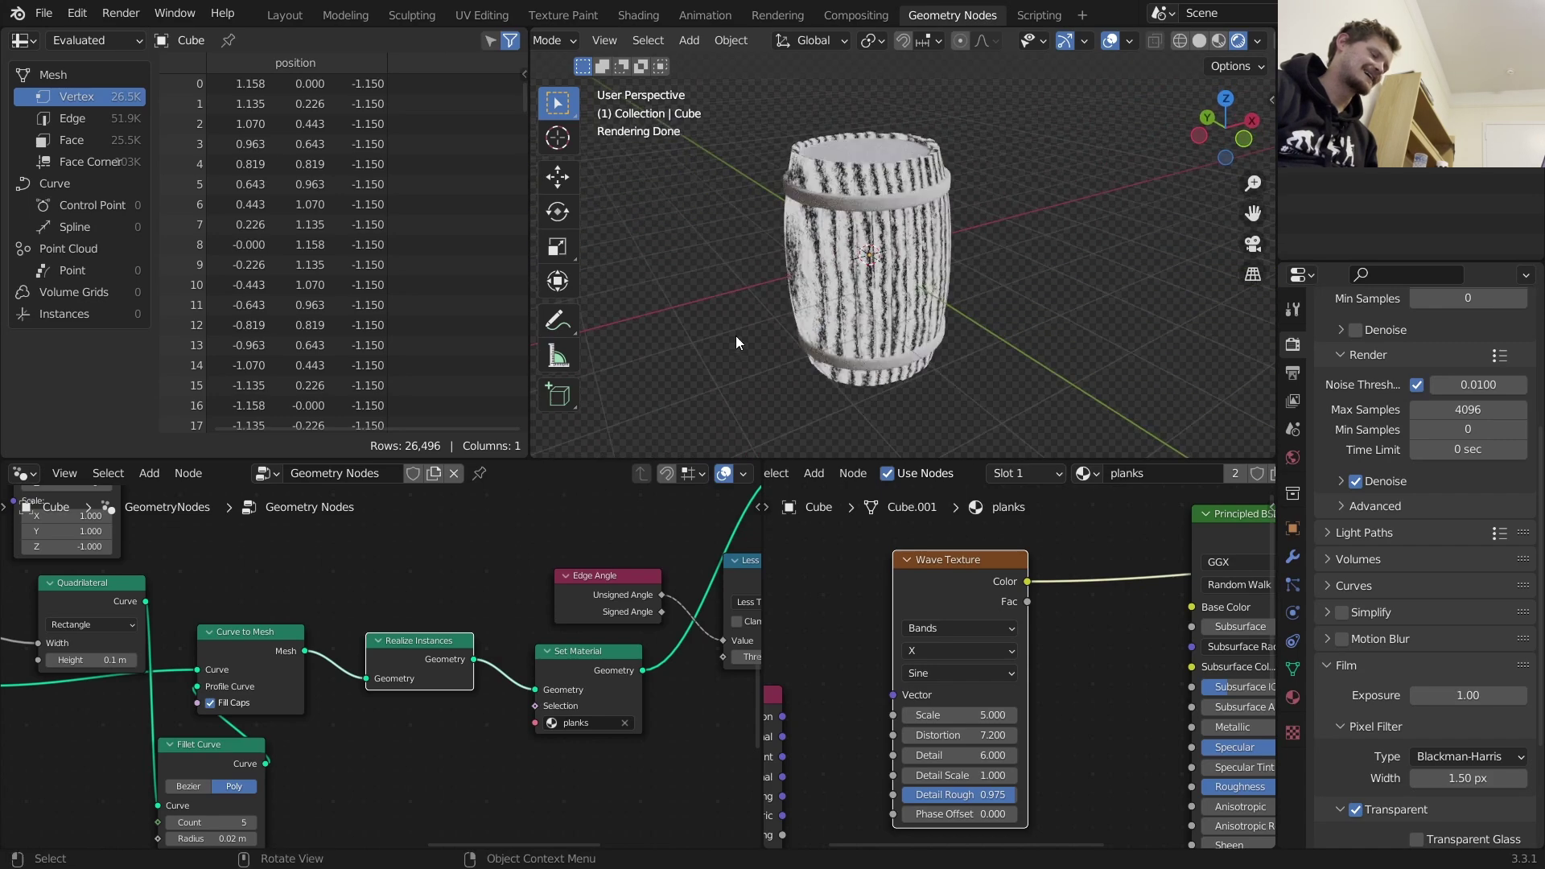
click(956, 651)
click(950, 688)
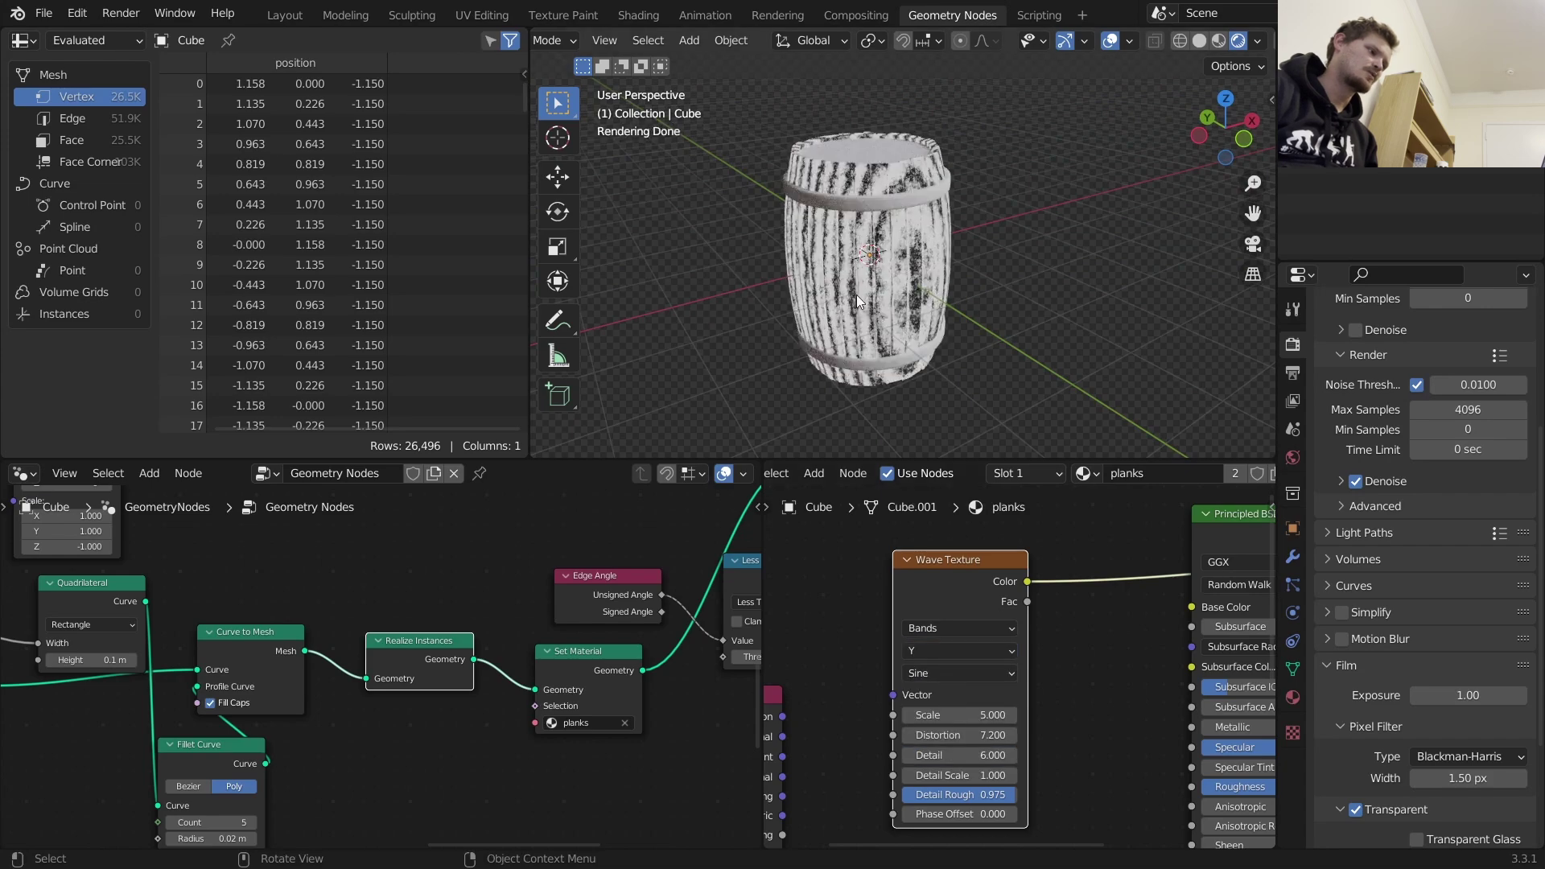
middle_drag(901, 229, 908, 242)
click(943, 653)
click(939, 696)
scroll(827, 208, up, 4)
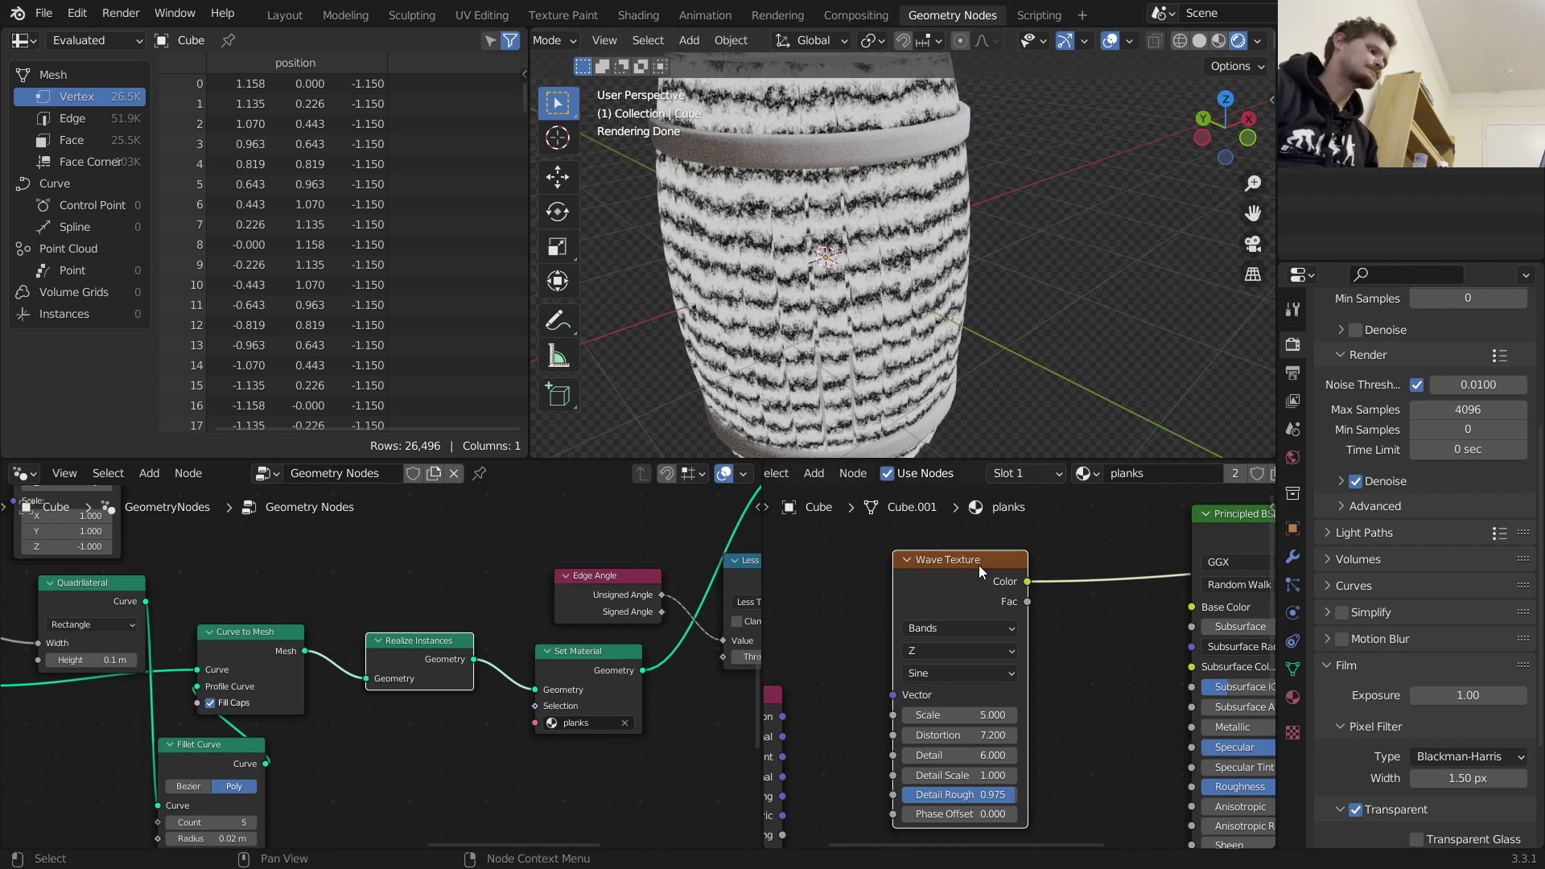
click(967, 650)
click(960, 667)
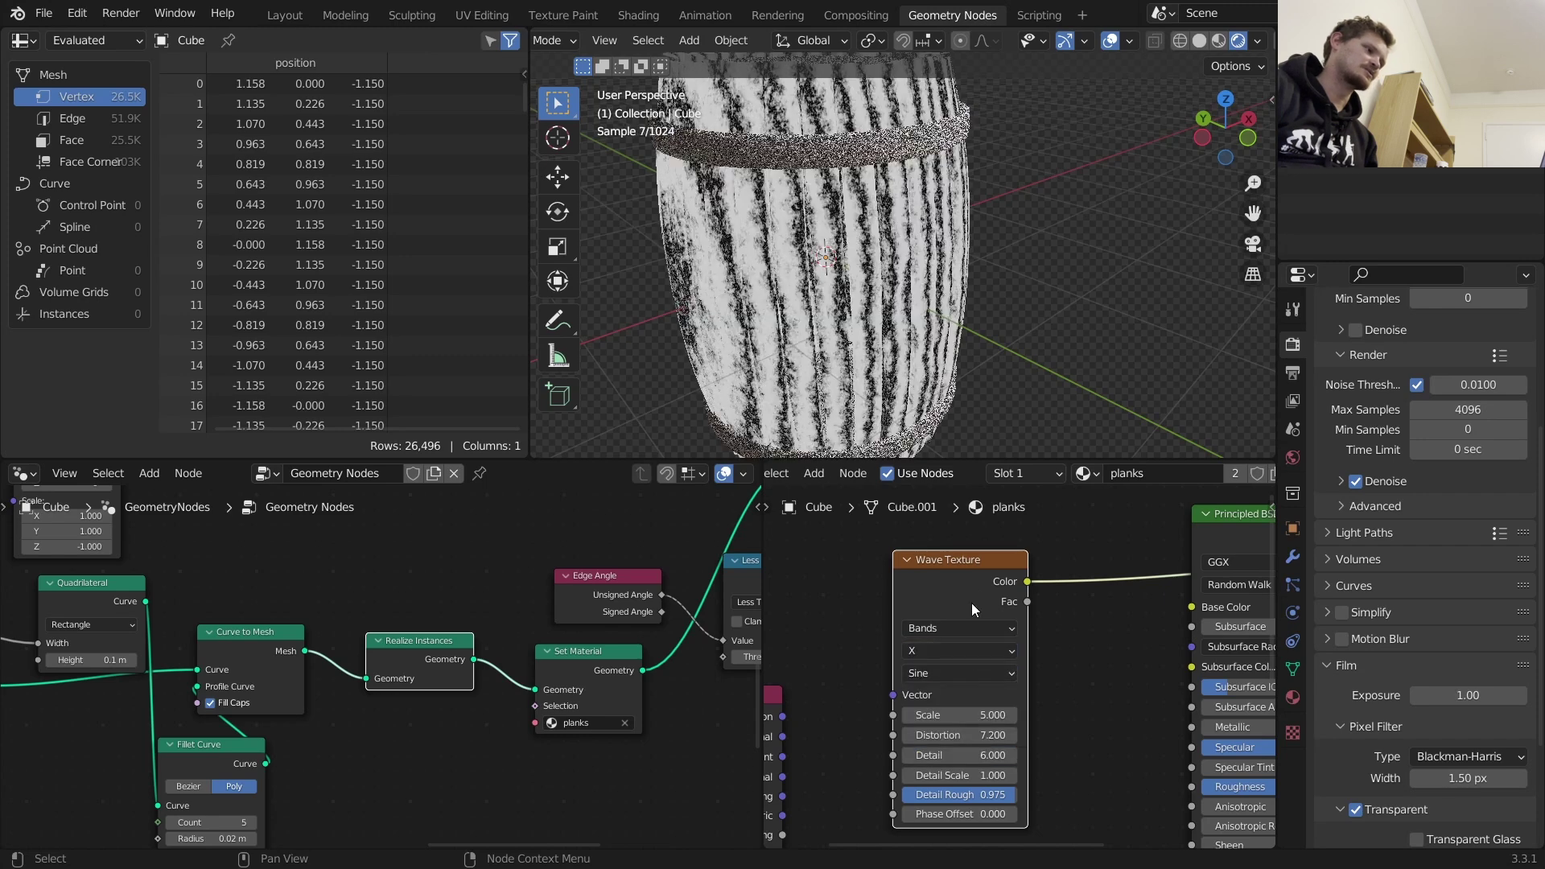
Try the Geometry node's Position and Normal outputs as the Wave Texture's Vector input while previewing the texture
middle_drag(843, 672, 1000, 624)
mouse_move(1050, 646)
mouse_down()
mouse_move(897, 667)
mouse_move(1050, 642)
mouse_up()
ctrl+shift+click(1116, 517)
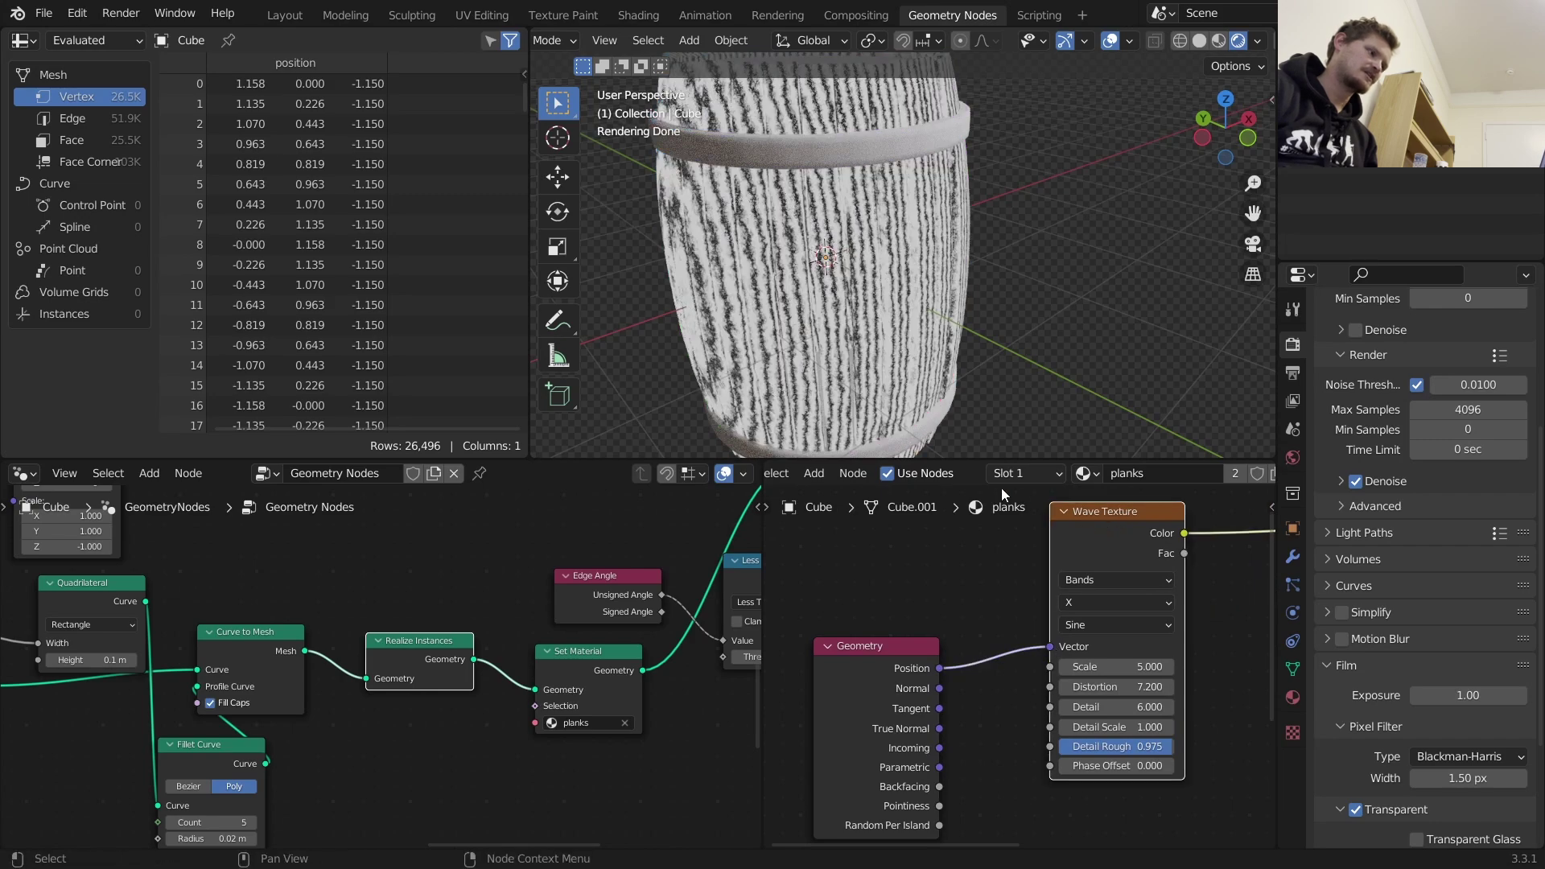
drag(939, 688, 1060, 648)
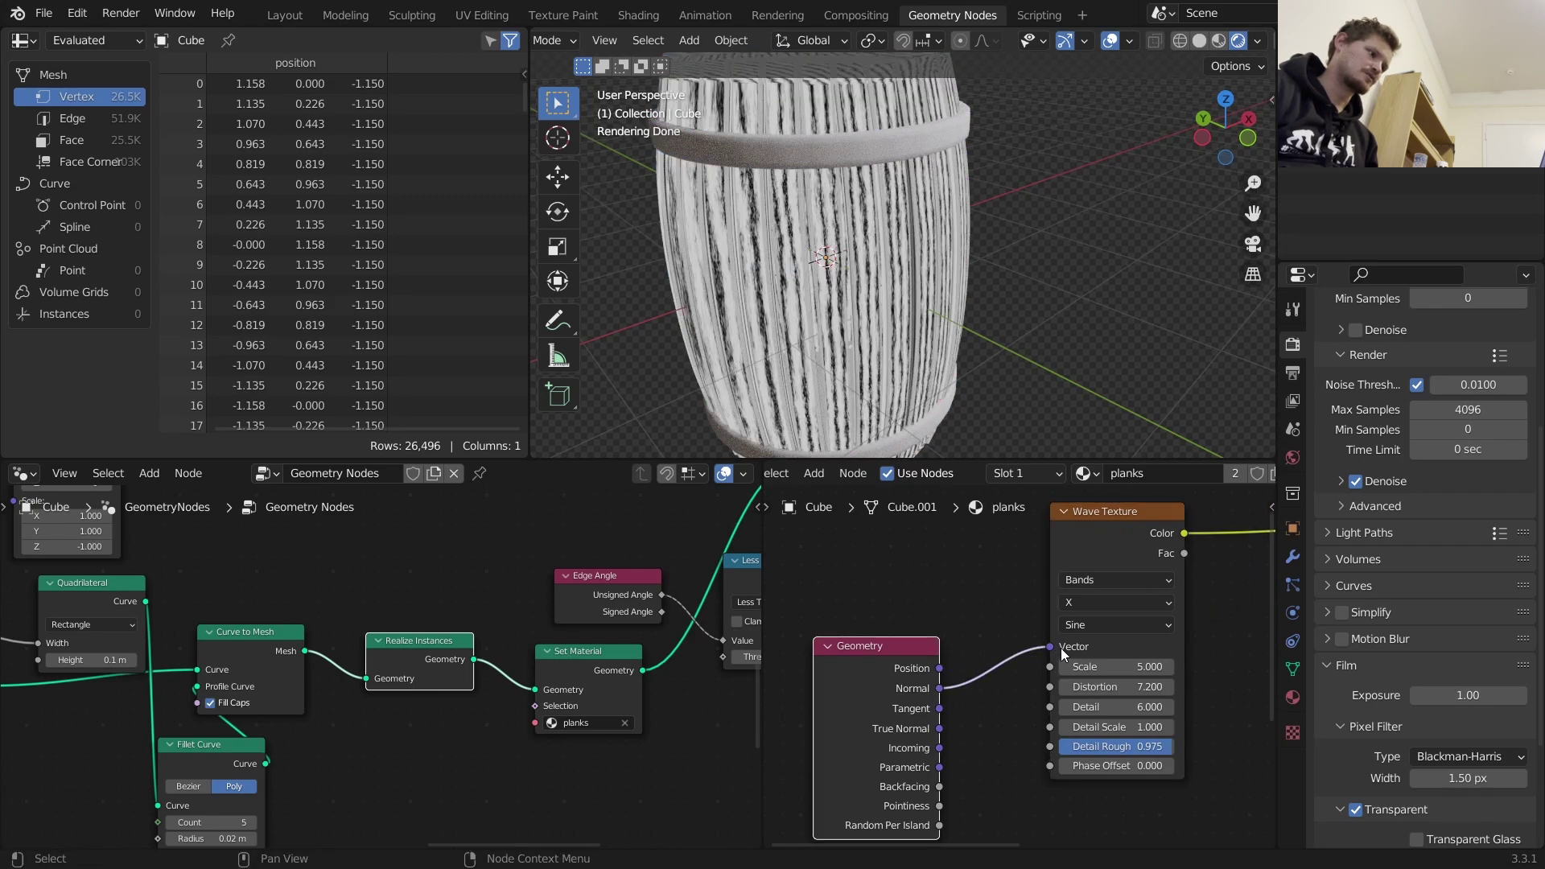
Examine the wave grain on the plank sides, rim and upper edge of the barrel from several angles
middle_drag(845, 264, 1020, 225)
shift+middle_drag(856, 294, 1054, 277)
scroll(1025, 281, down, 4)
middle_drag(877, 283, 988, 340)
scroll(1005, 341, up, 5)
scroll(909, 236, up, 6)
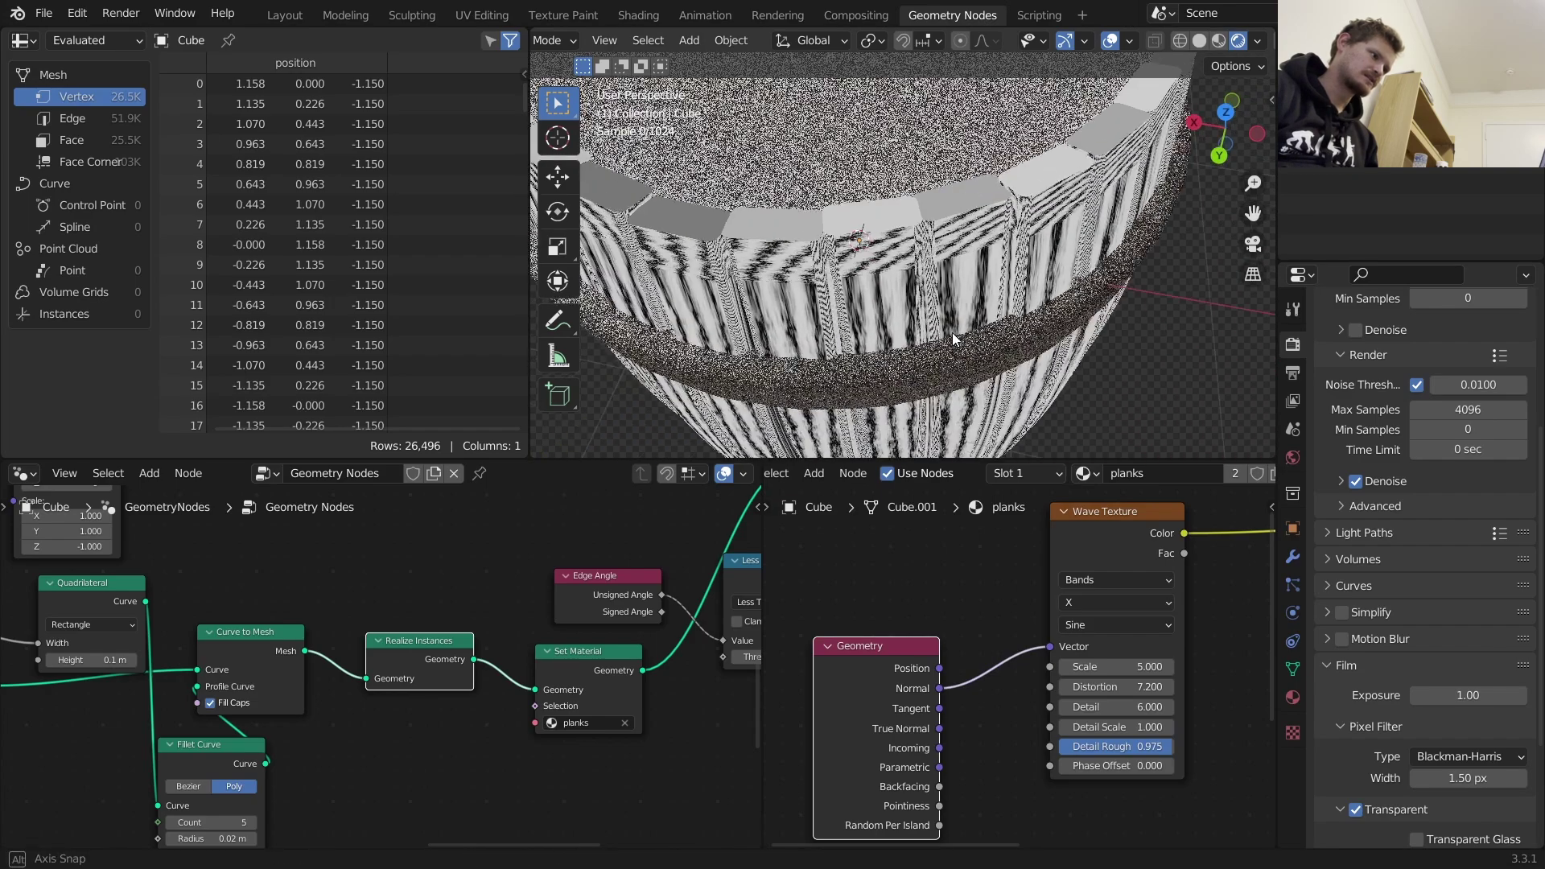
middle_drag(890, 264, 794, 161)
scroll(794, 161, down, 5)
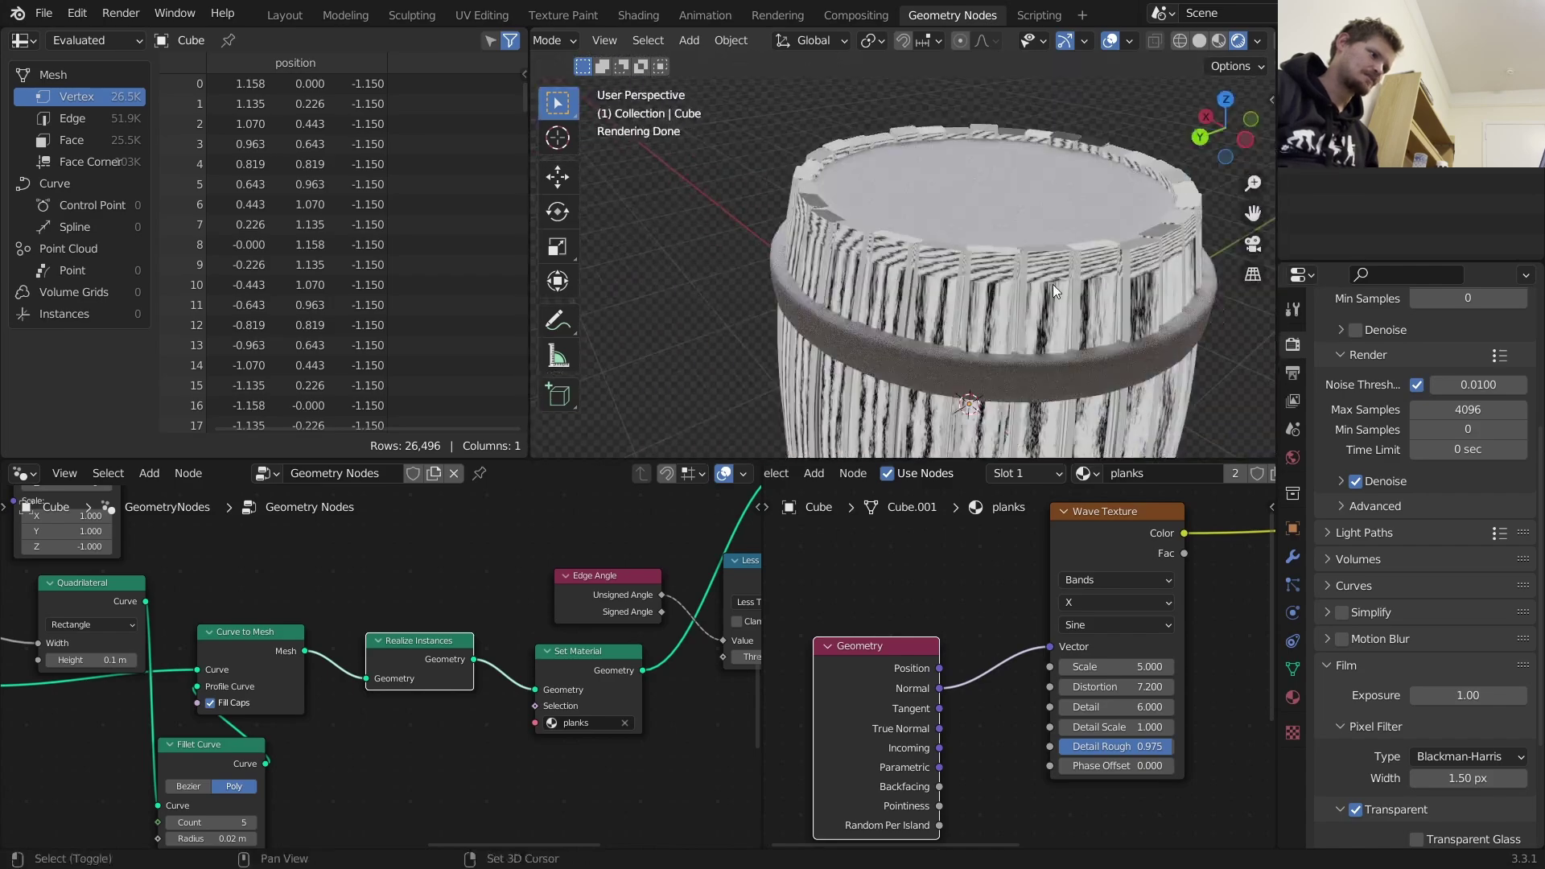
shift+middle_drag(1046, 281, 920, 158)
scroll(924, 193, down, 2)
scroll(926, 209, up, 6)
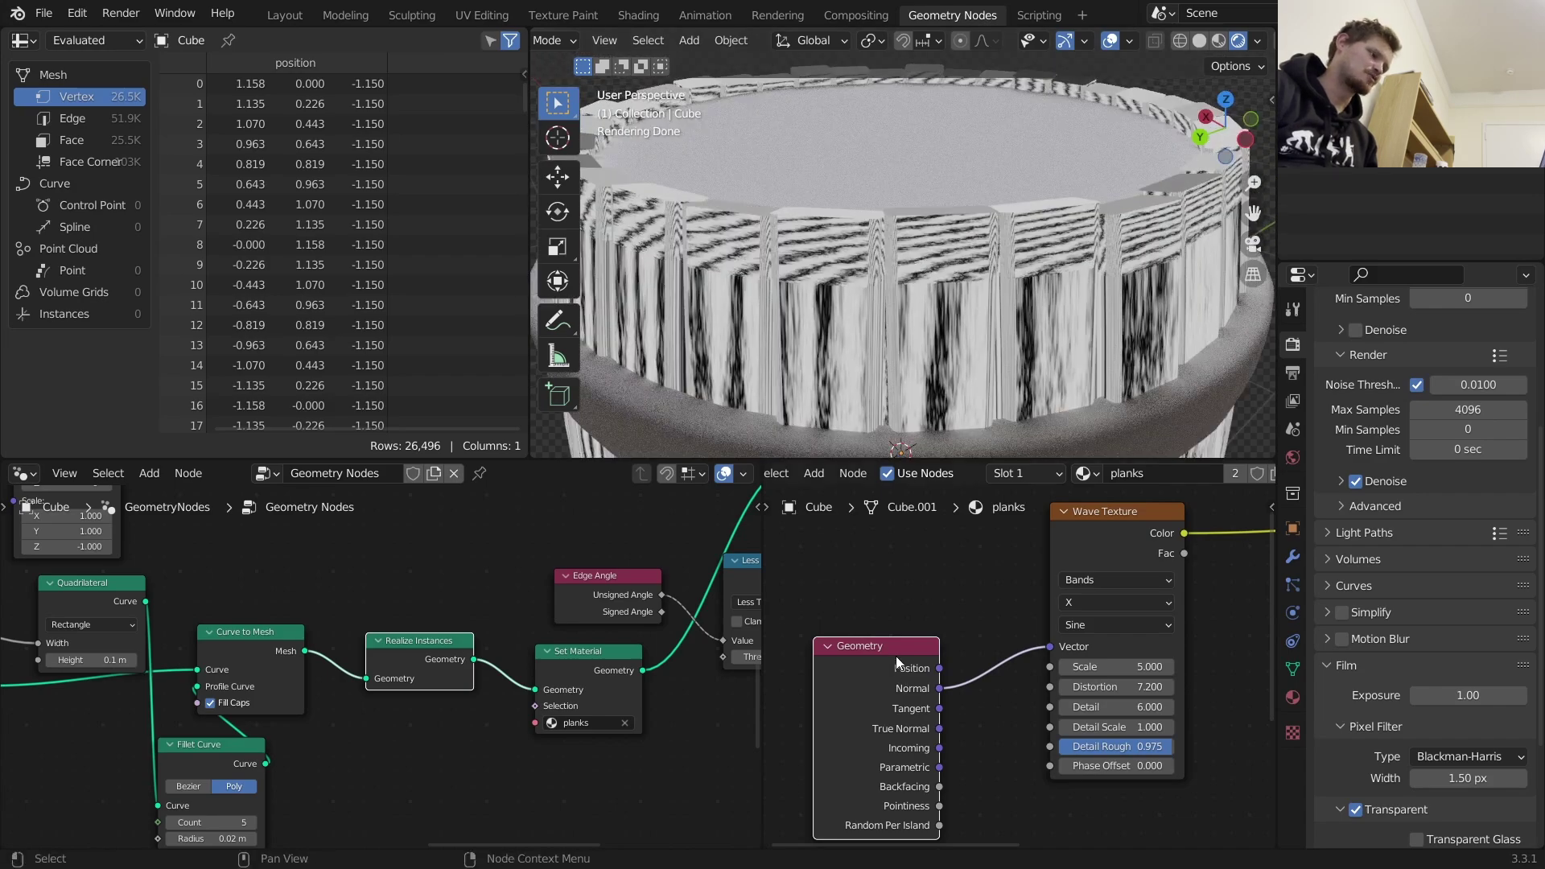
Delete the Geometry node from the planks material and check the wave pattern on the whole barrel
key(x)
scroll(406, 678, down, 3)
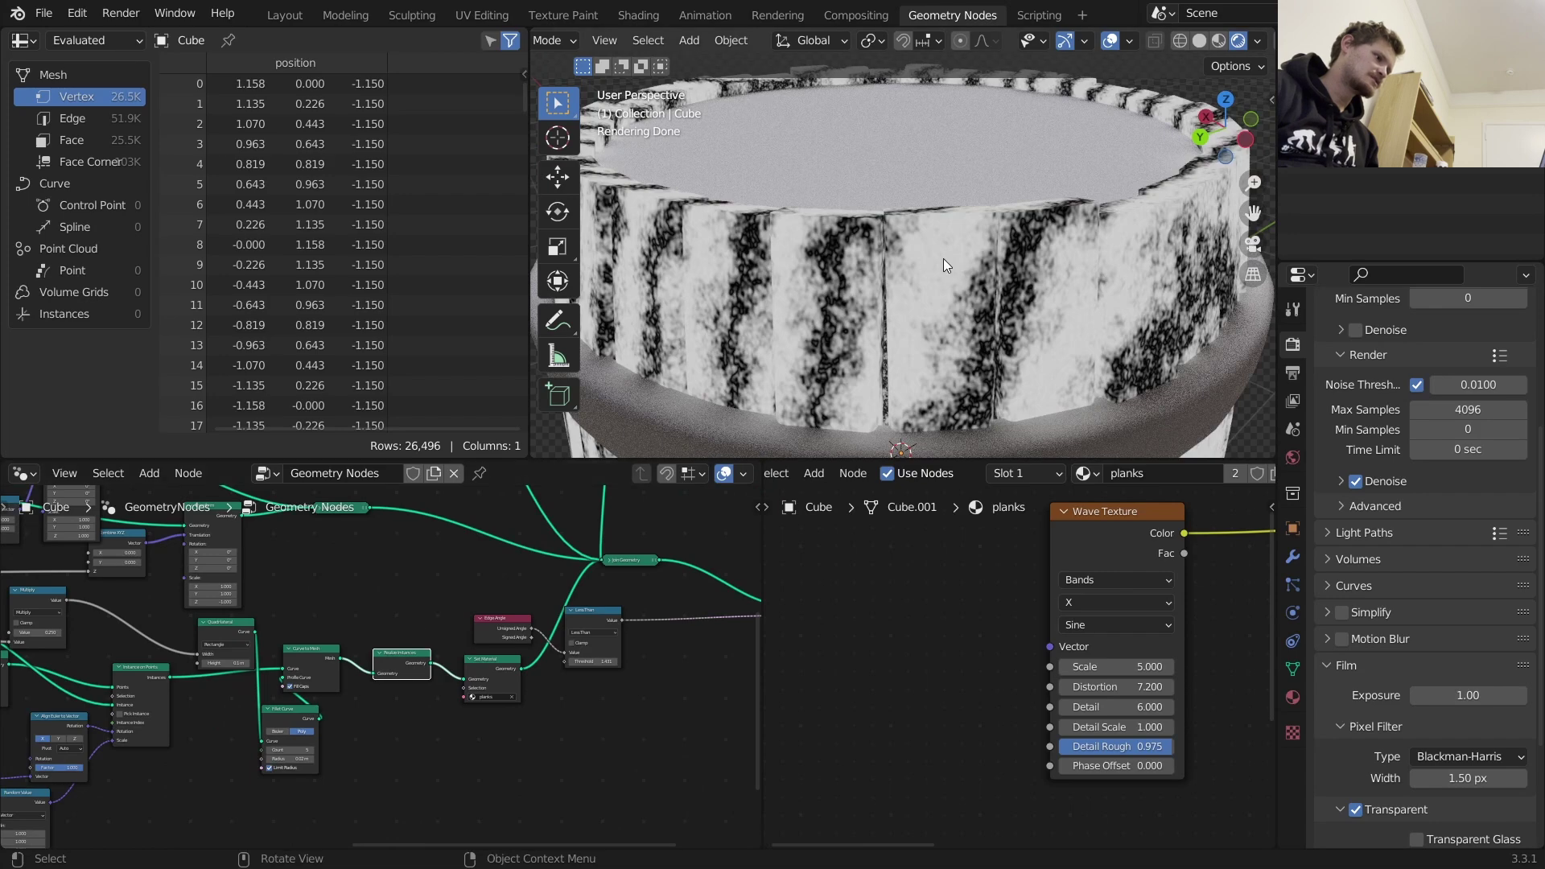
scroll(942, 262, down, 5)
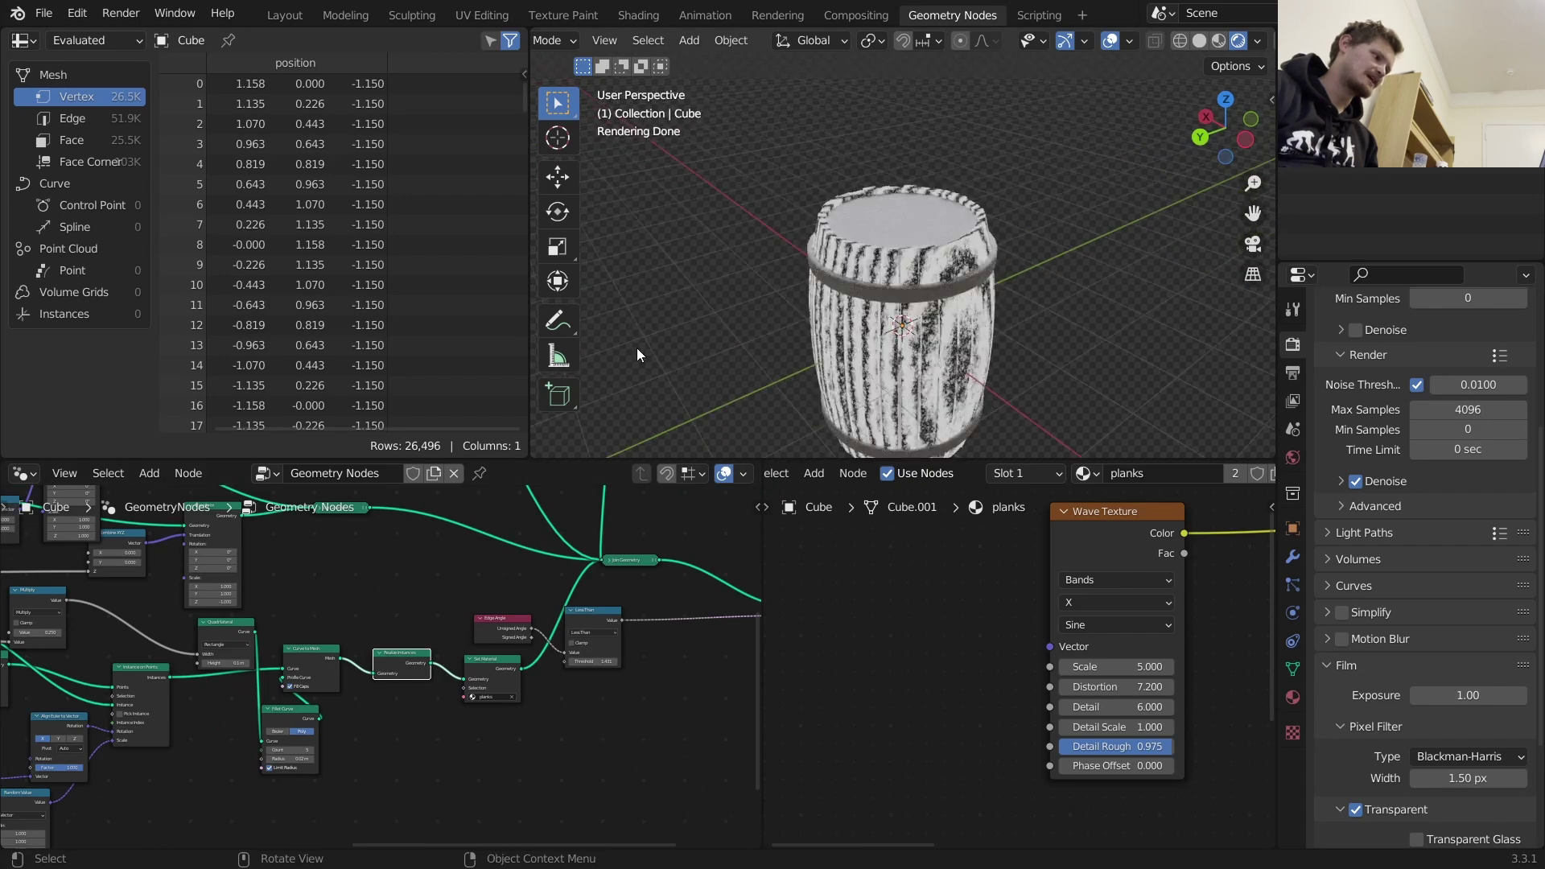
Preview the Fillet Curve, Quadrilateral and Instance on Points outputs of the plank nodes in wireframe shading
middle_drag(304, 676, 600, 619)
scroll(463, 613, up, 3)
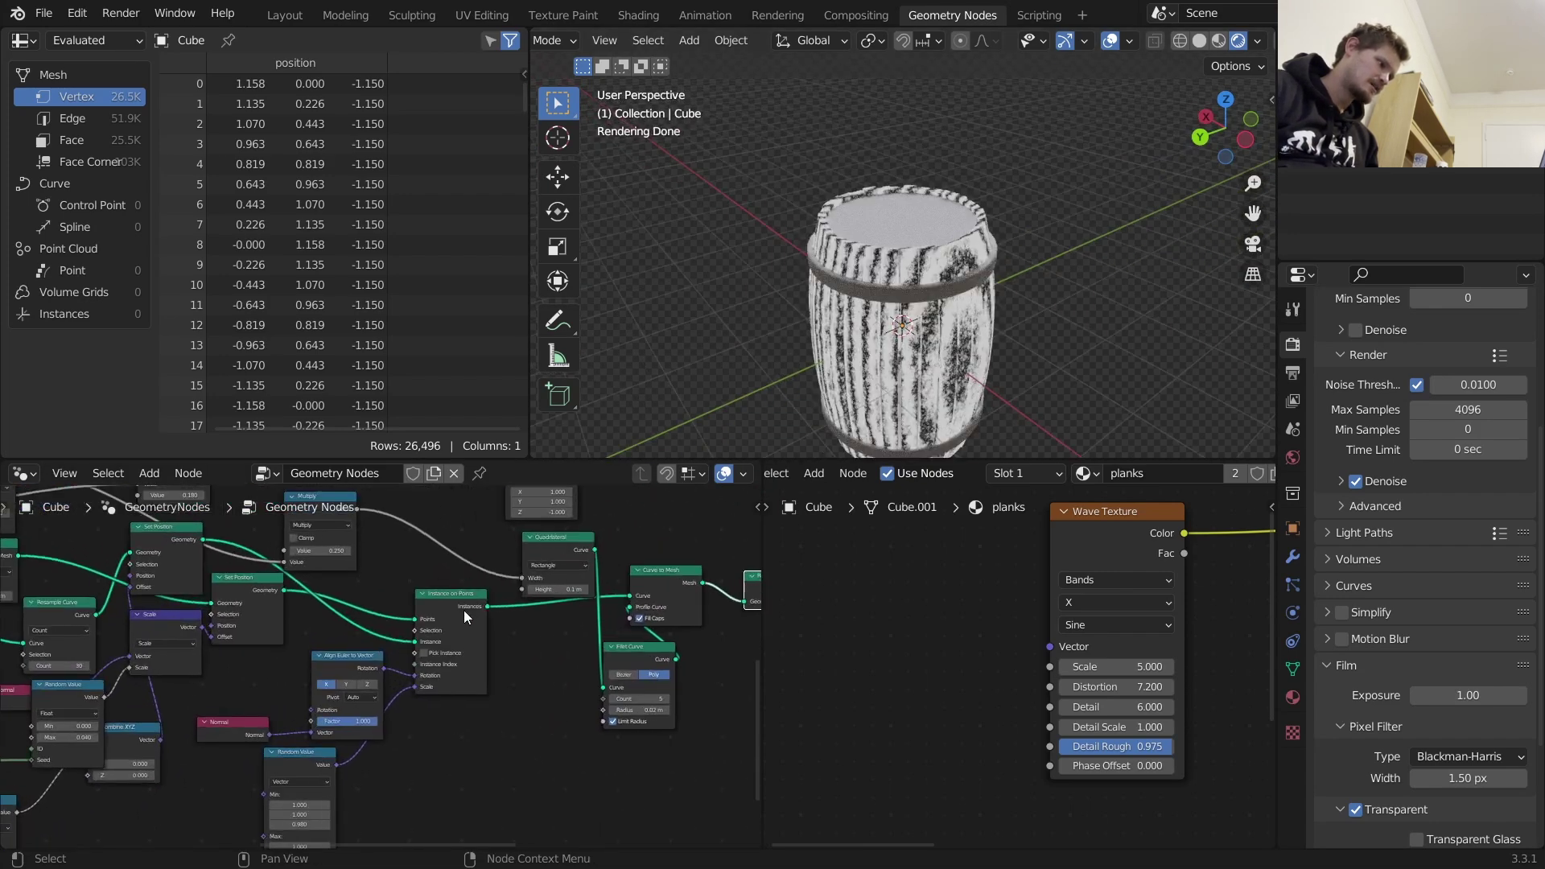
scroll(466, 610, up, 1)
middle_drag(223, 610, 55, 616)
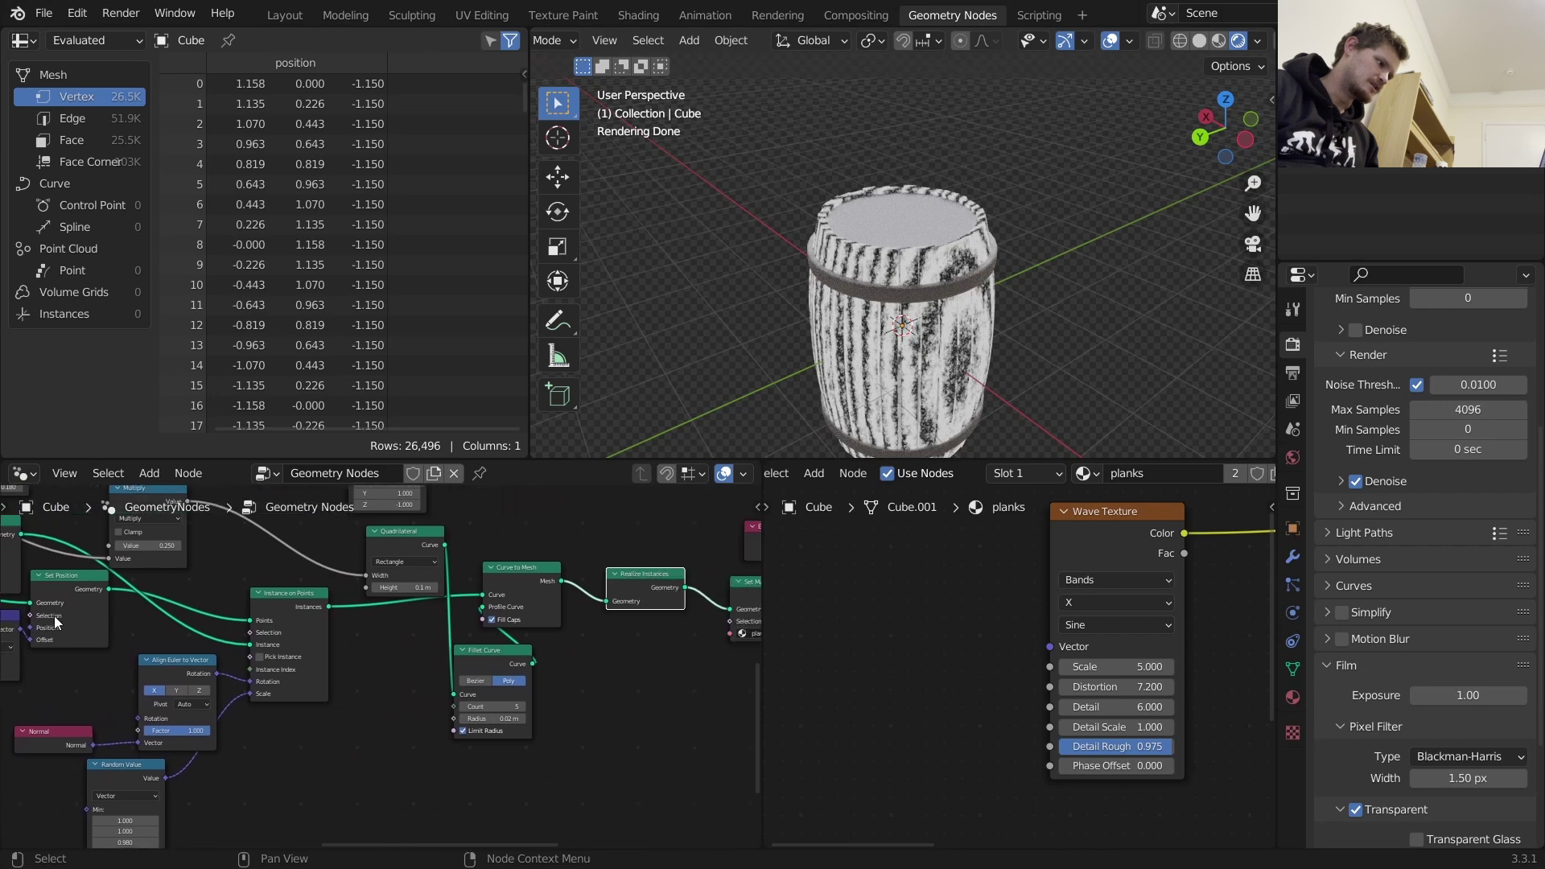
ctrl+shift+click(480, 654)
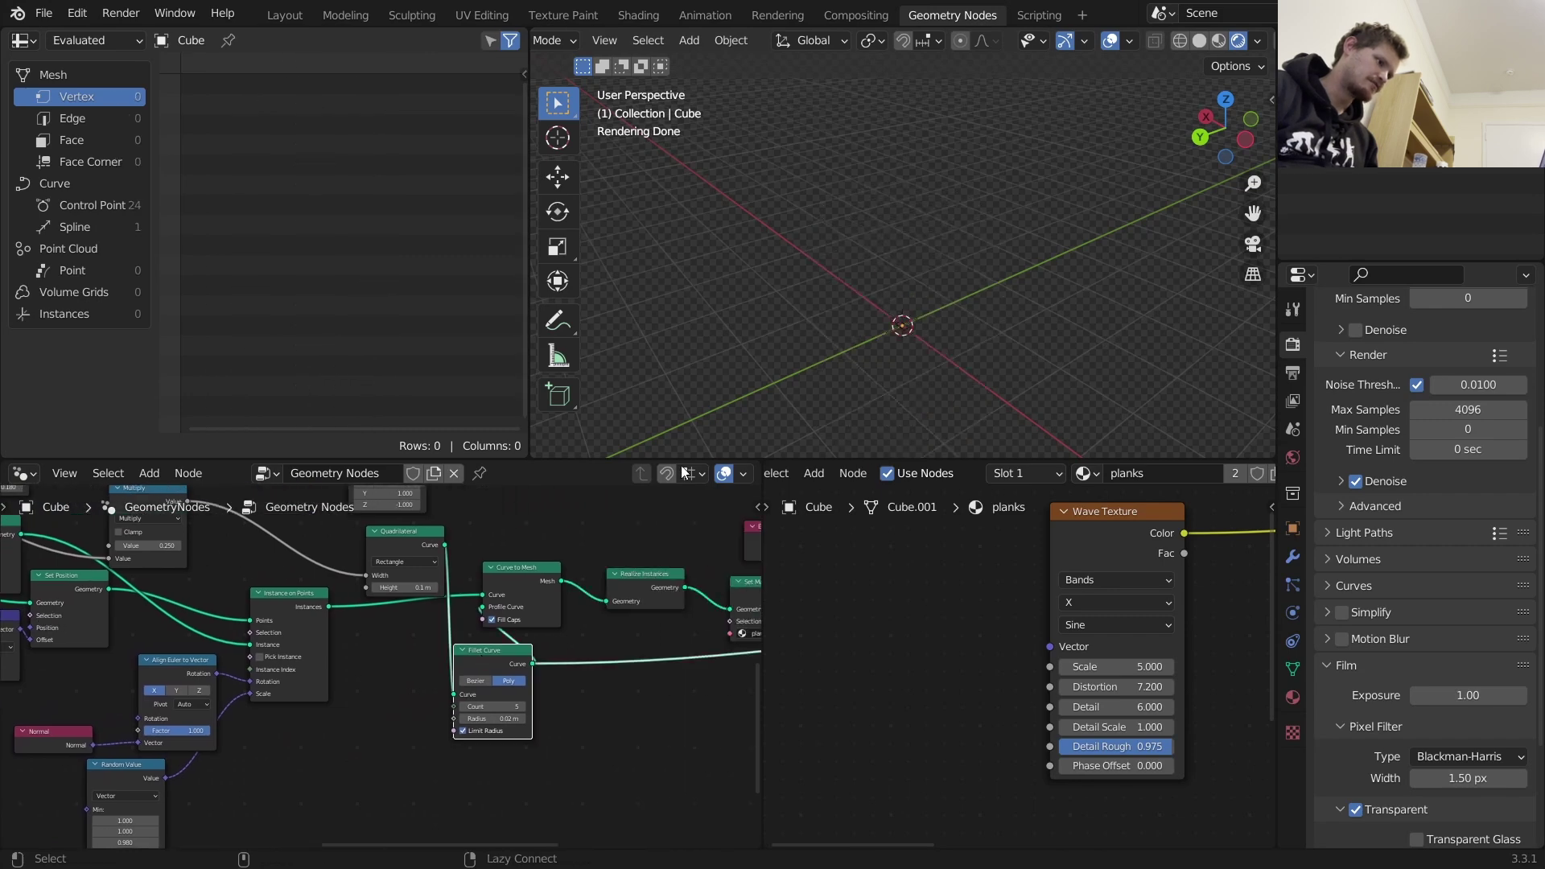
click(1181, 42)
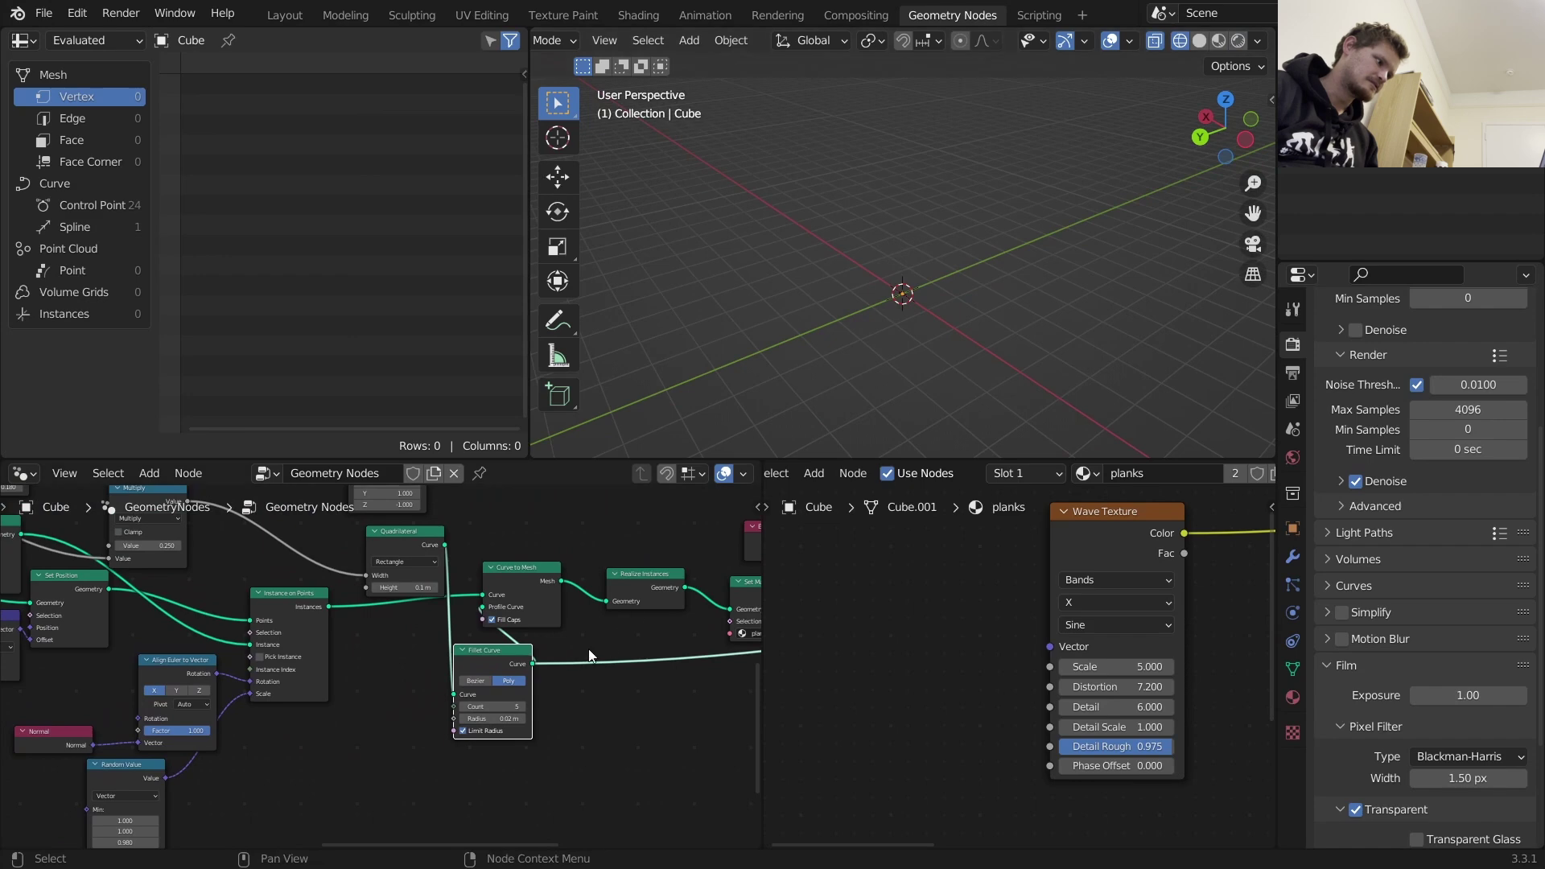
middle_drag(893, 346, 944, 273)
scroll(924, 260, up, 4)
click(944, 272)
ctrl+shift+click(404, 538)
ctrl+shift+click(288, 636)
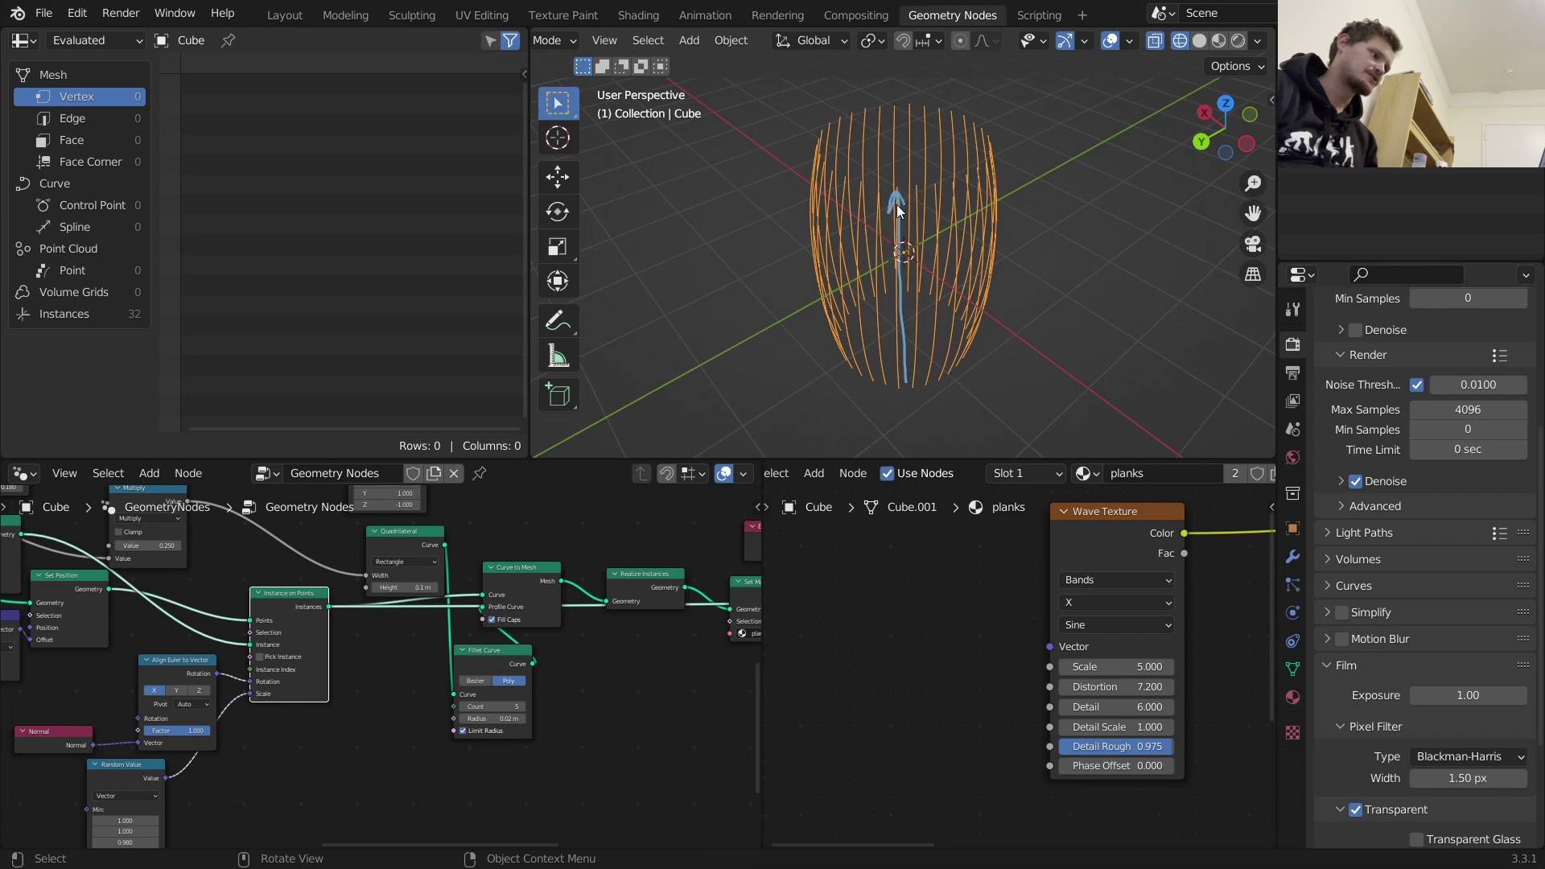
Preview the Fillet Curve profile, undo the annotation drawn beside it, and preview the Quadrilateral and Curve to Mesh outputs
ctrl+shift+click(487, 664)
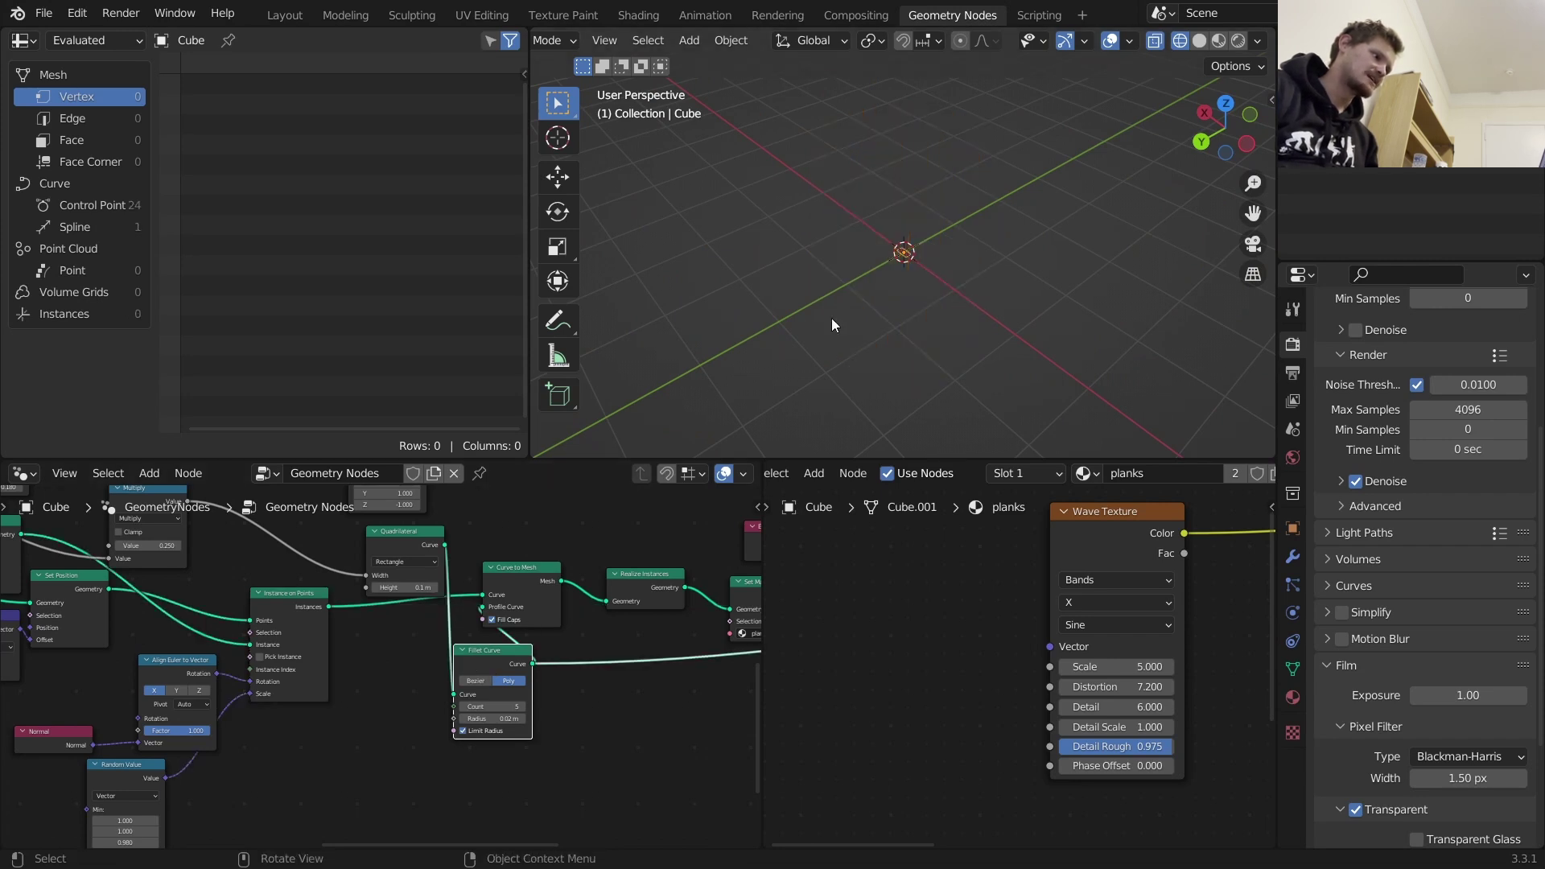
scroll(835, 313, up, 5)
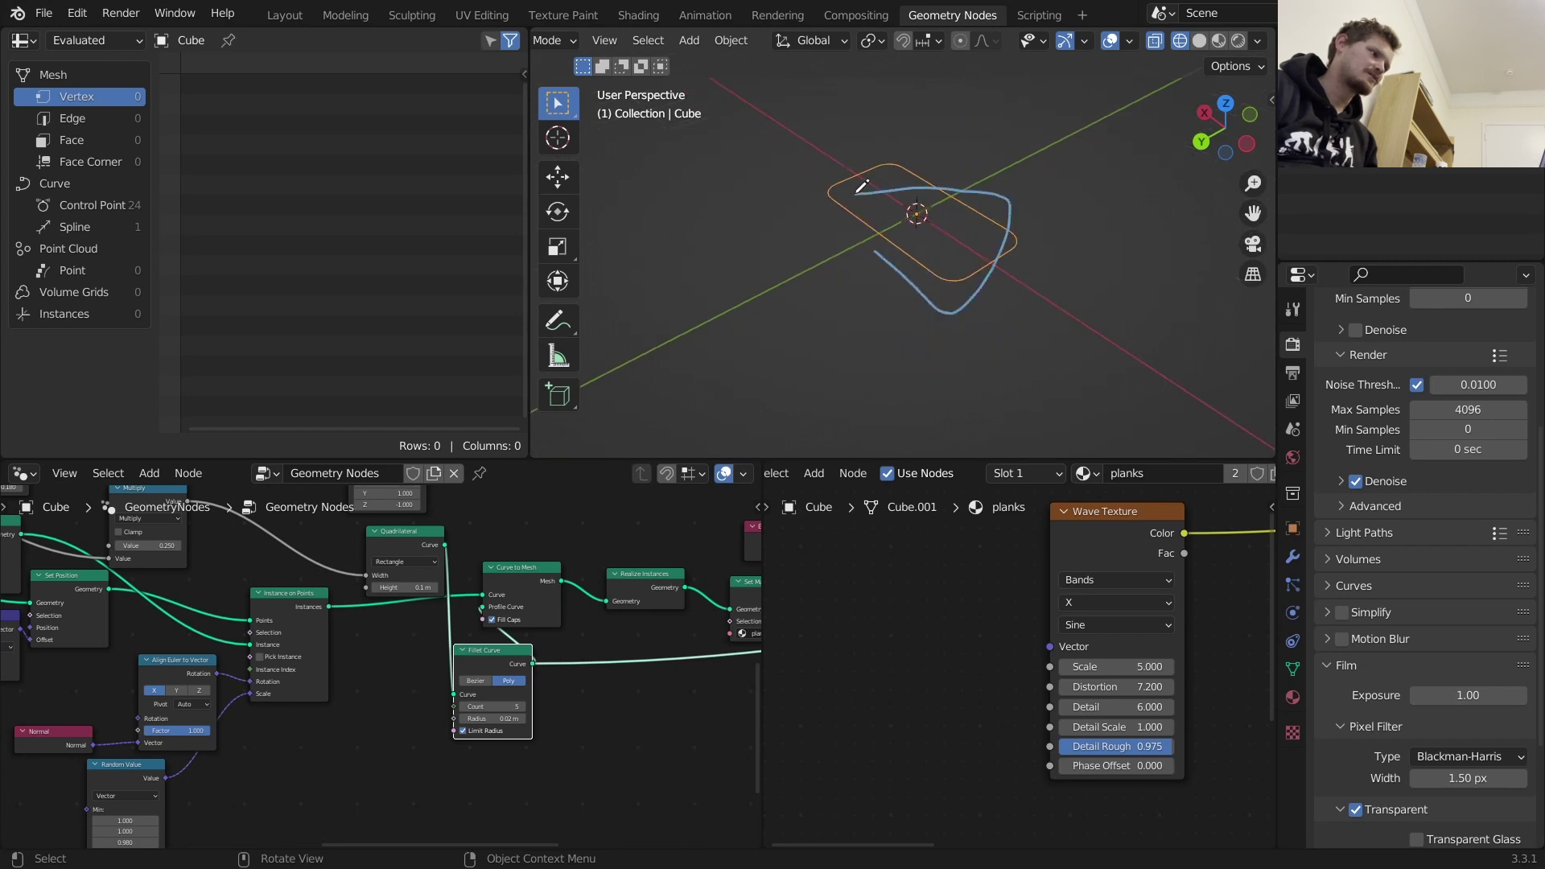
key(ctrl+z)
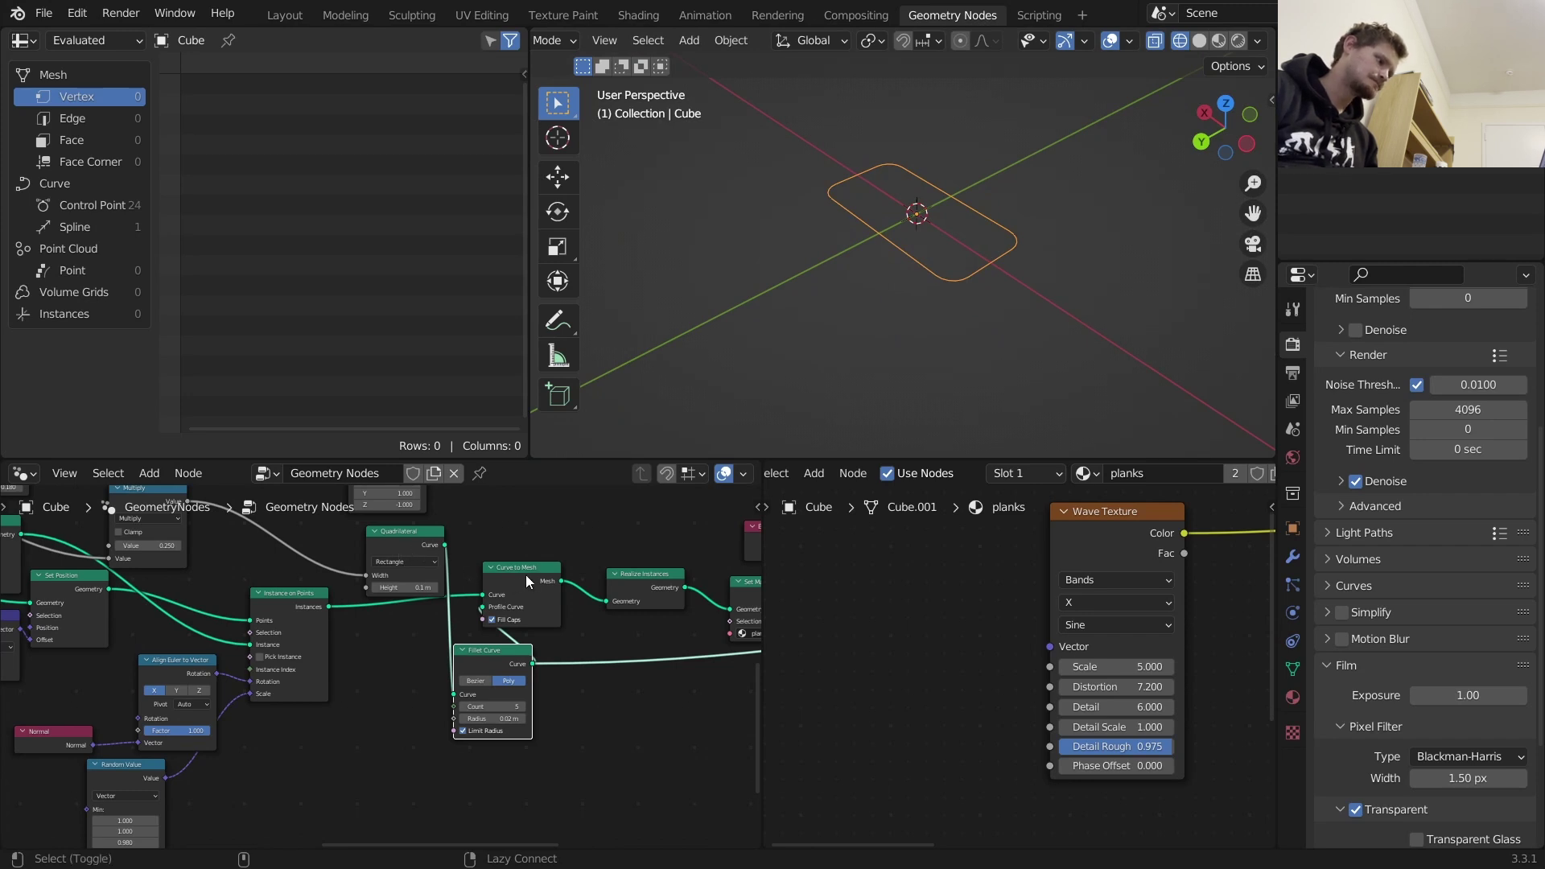
ctrl+shift+click(389, 541)
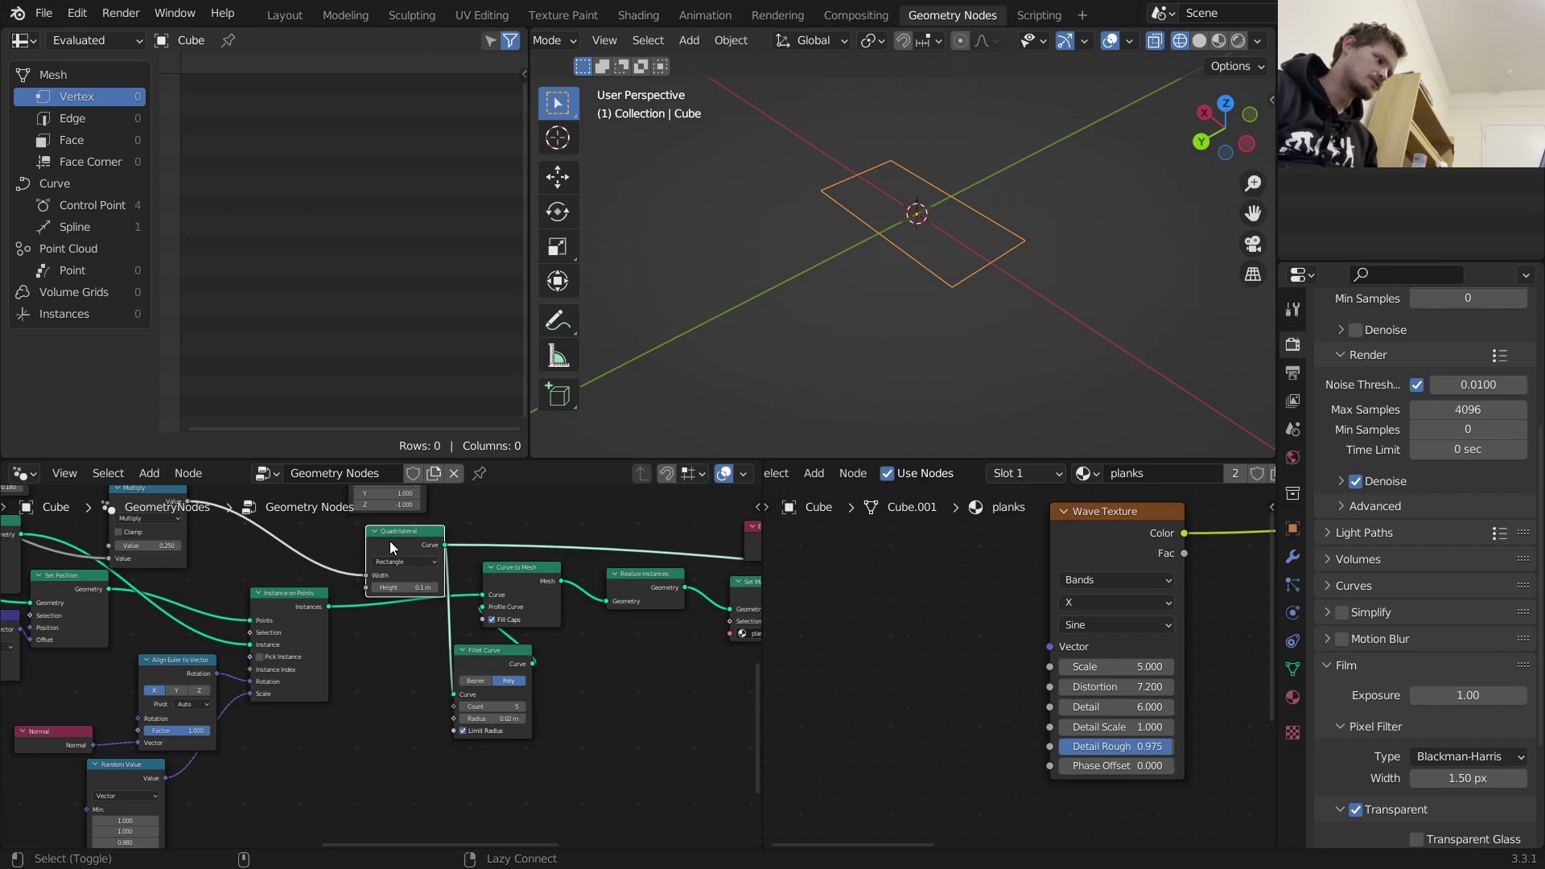
ctrl+shift+click(518, 575)
Insert a Store Named Attribute node between Instance on Points and Curve to Mesh, and move Fillet Curve aside
key(shift+a)
click(308, 434)
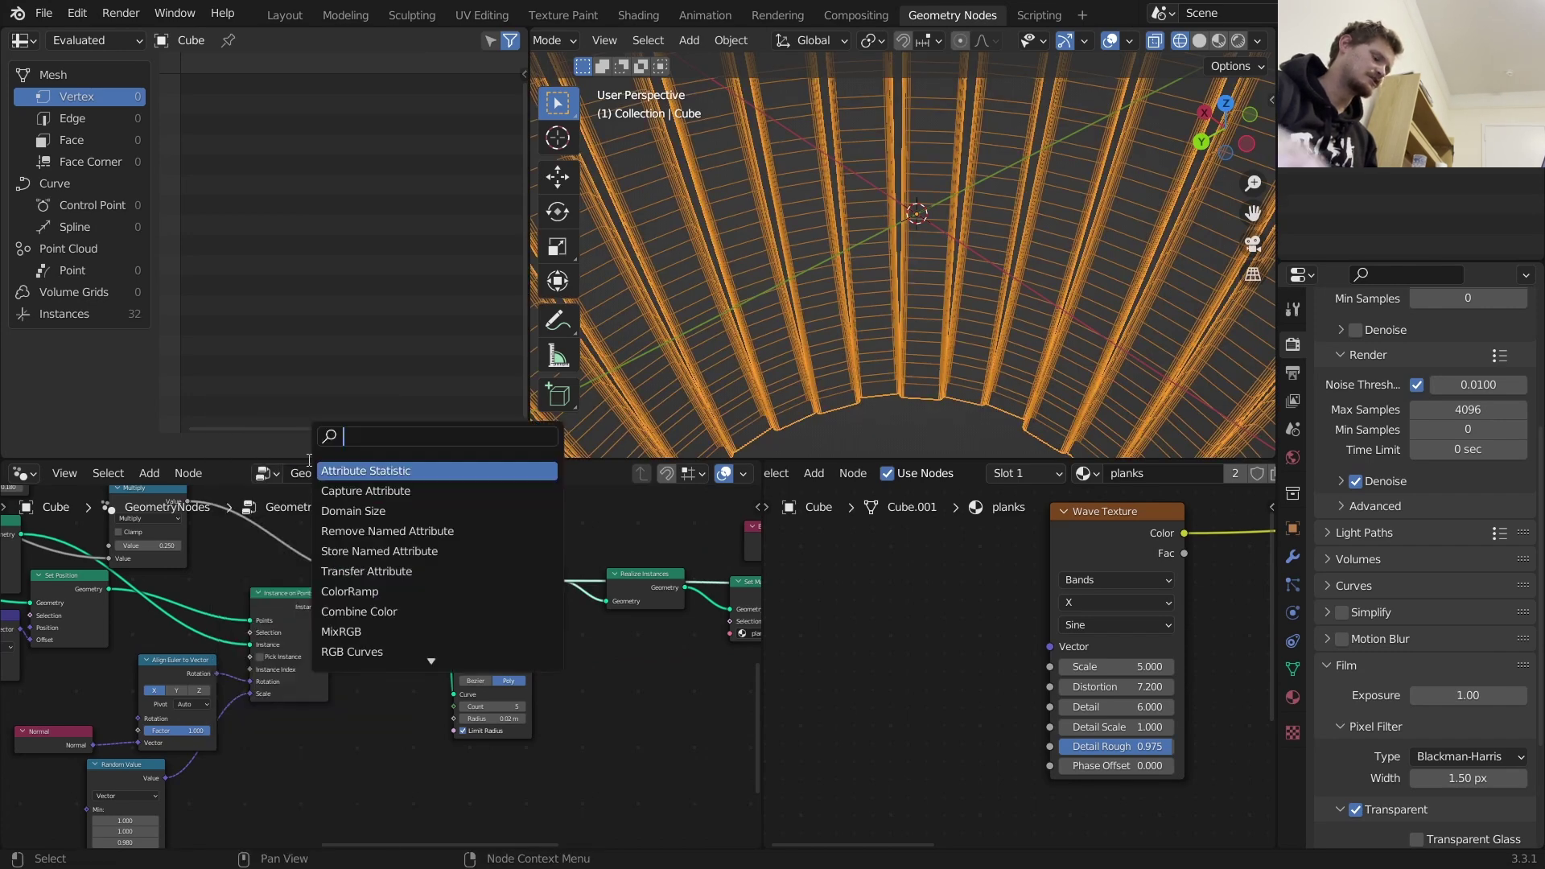
text(store)
key(Return)
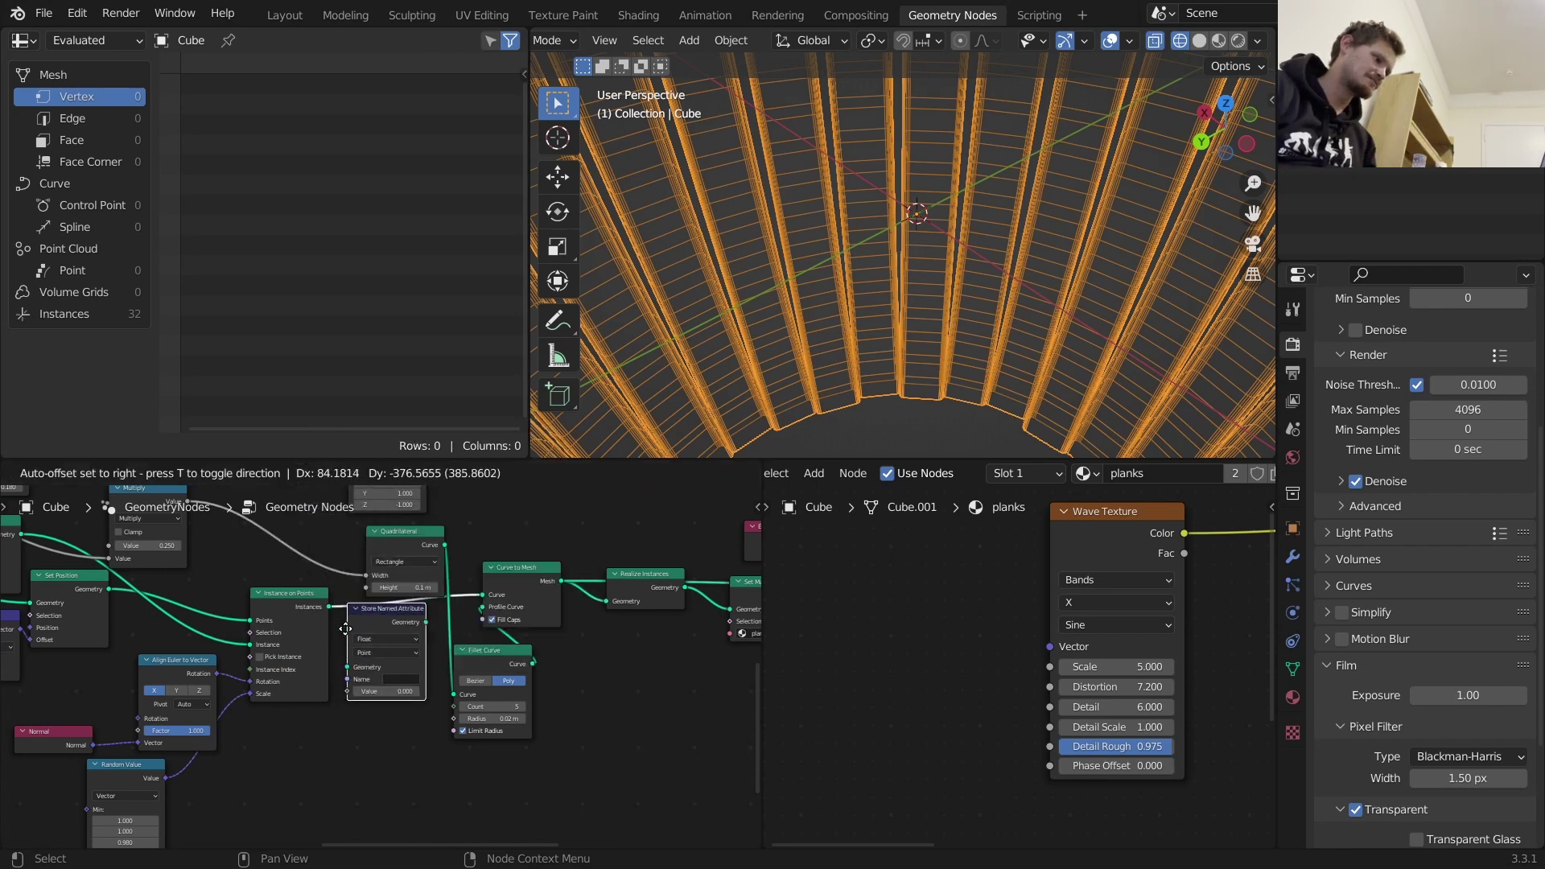
click(374, 632)
drag(470, 668, 492, 663)
scroll(390, 634, up, 2)
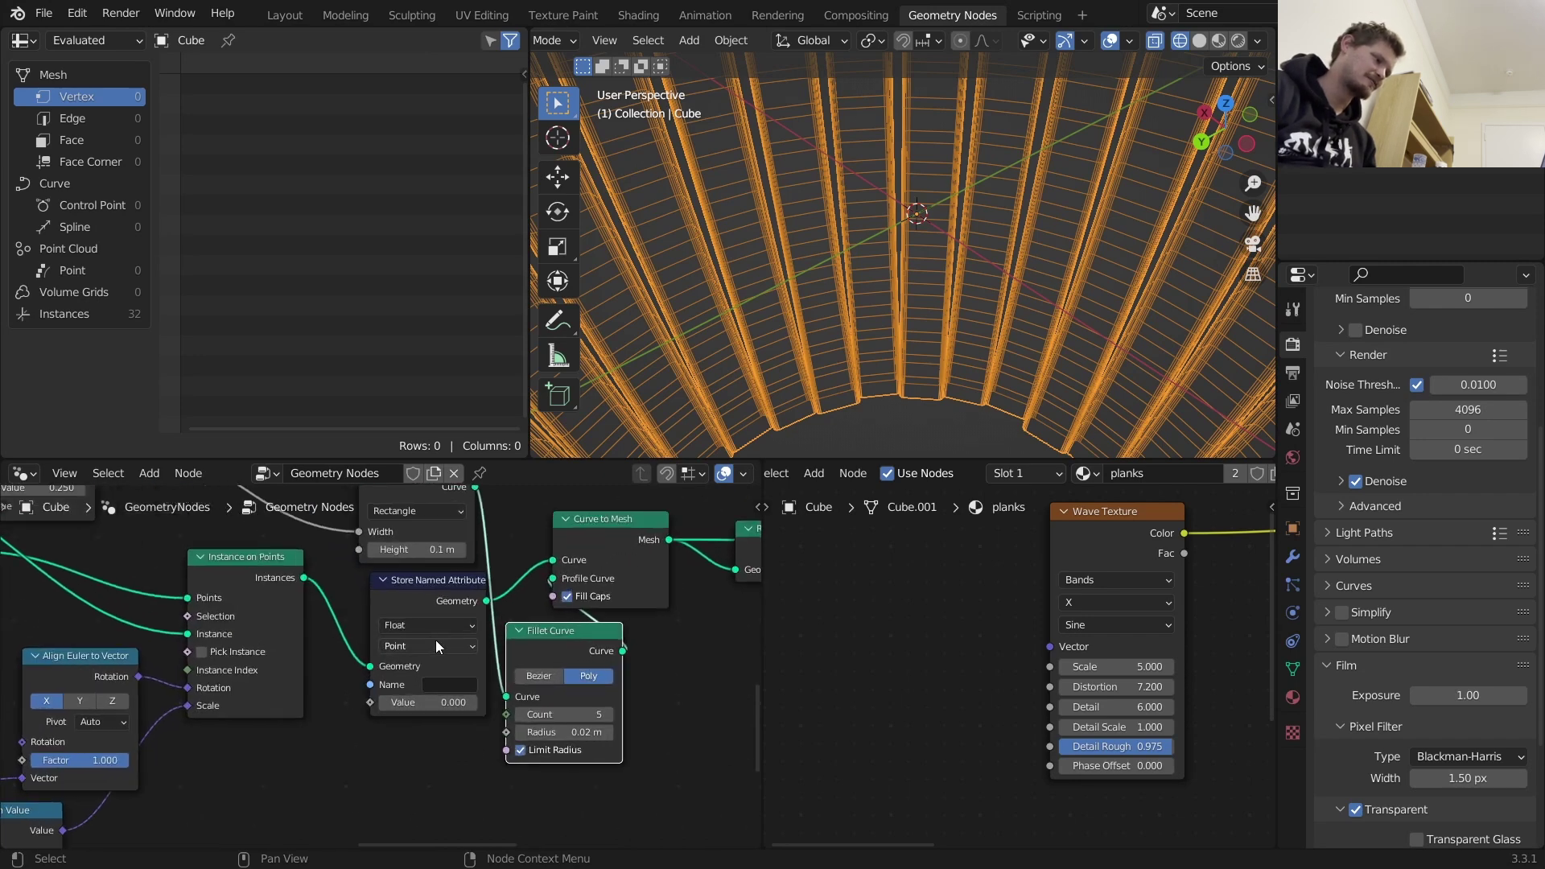
scroll(436, 640, up, 1)
middle_drag(296, 676, 412, 634)
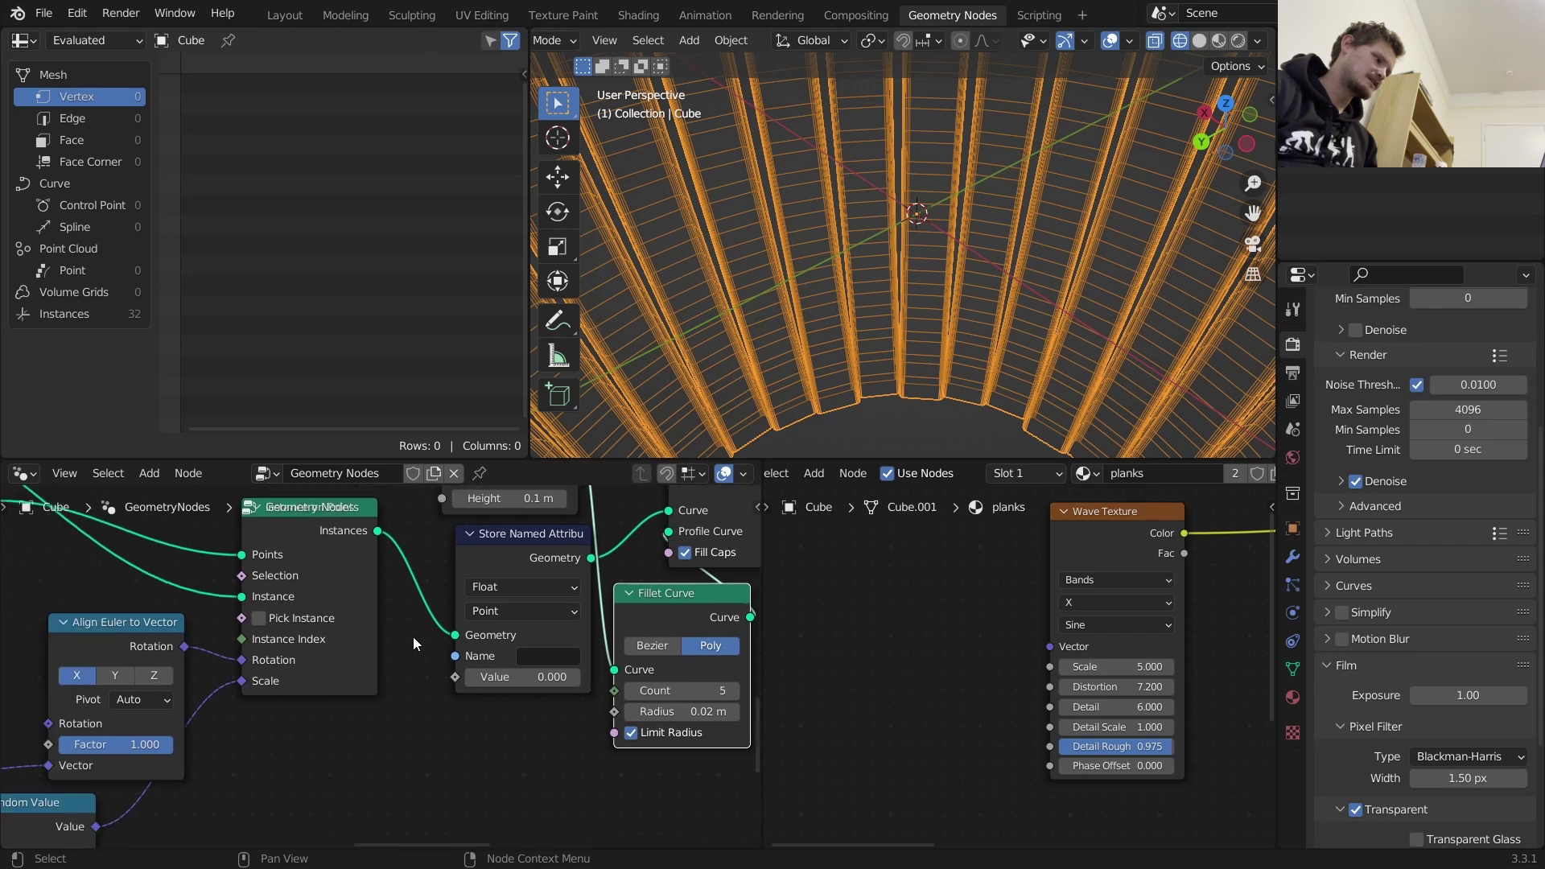
Add a Spline Parameter node below Instance on Points and connect its Factor to the Store Named Attribute's Value
key(shift+a)
click(341, 435)
text(spline par)
key(Return)
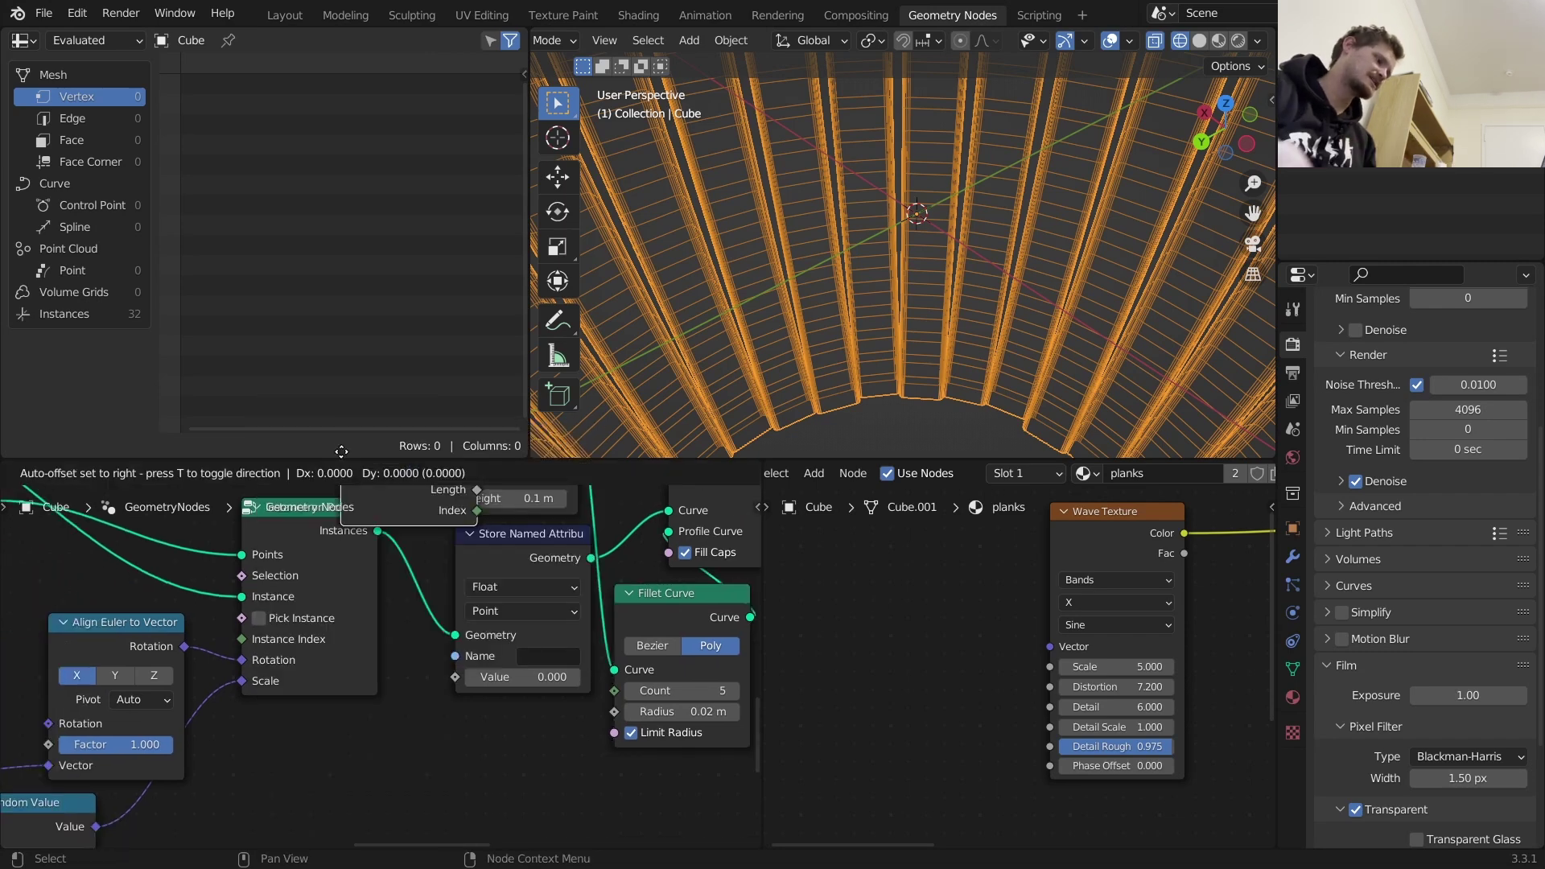
click(249, 734)
scroll(803, 325, down, 6)
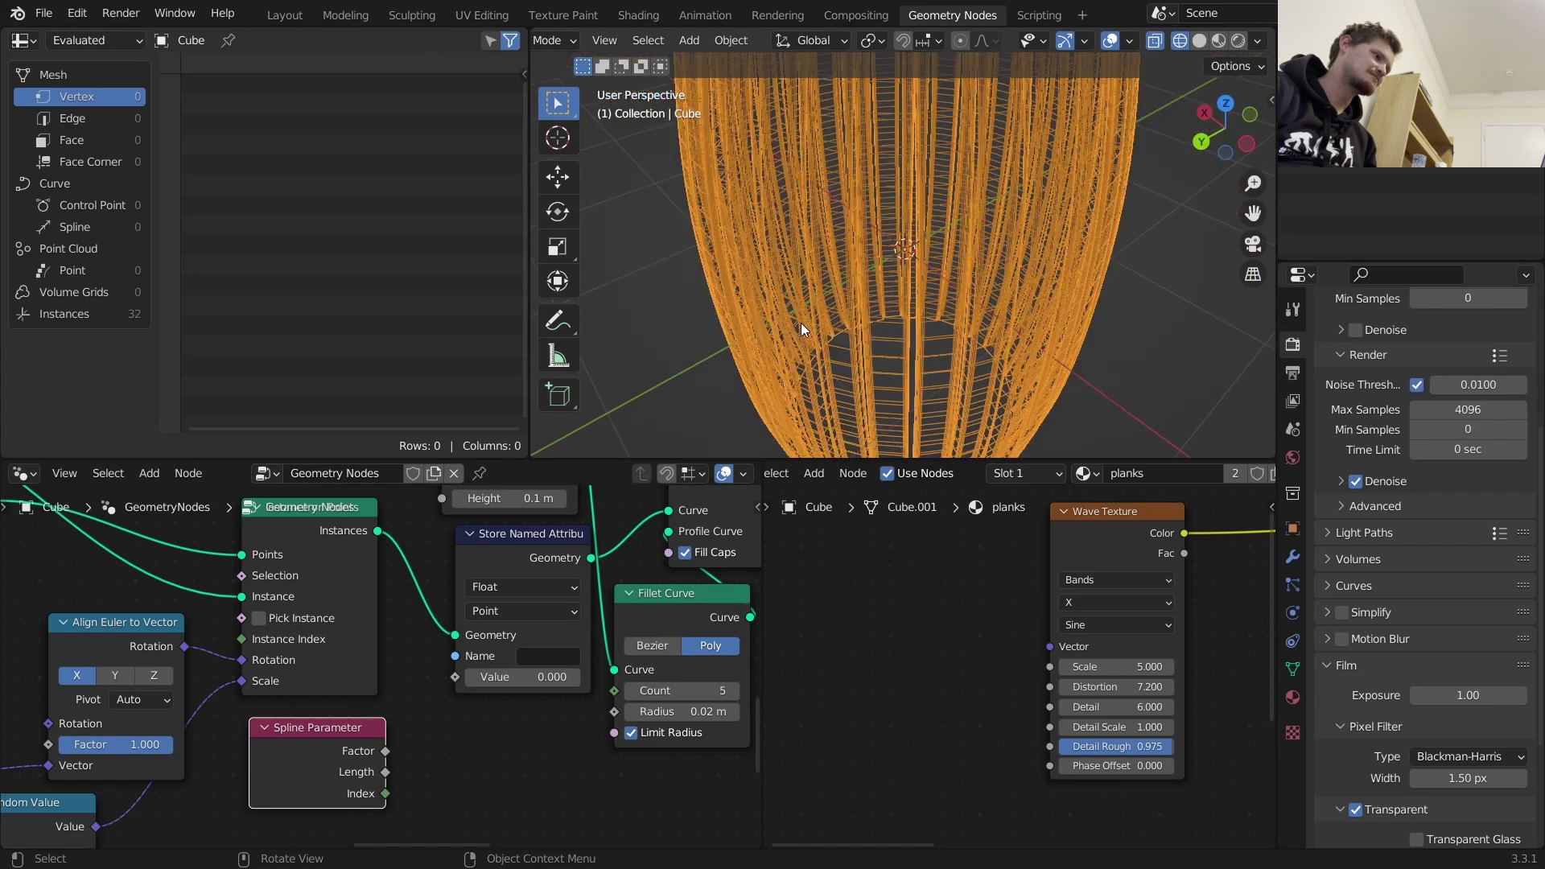
middle_drag(800, 321, 868, 391)
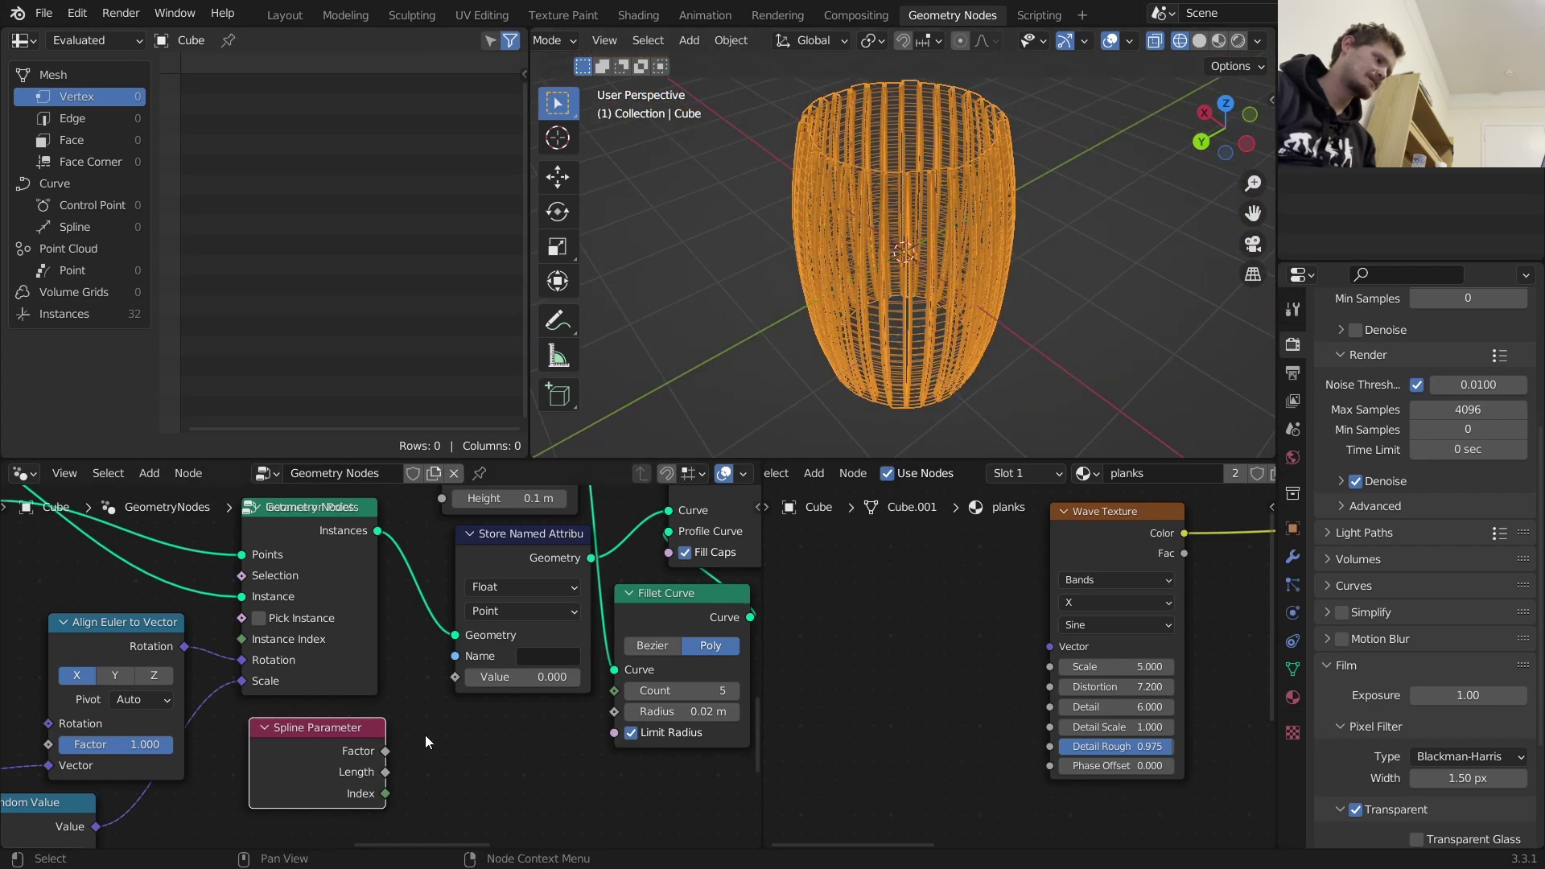
drag(384, 750, 455, 677)
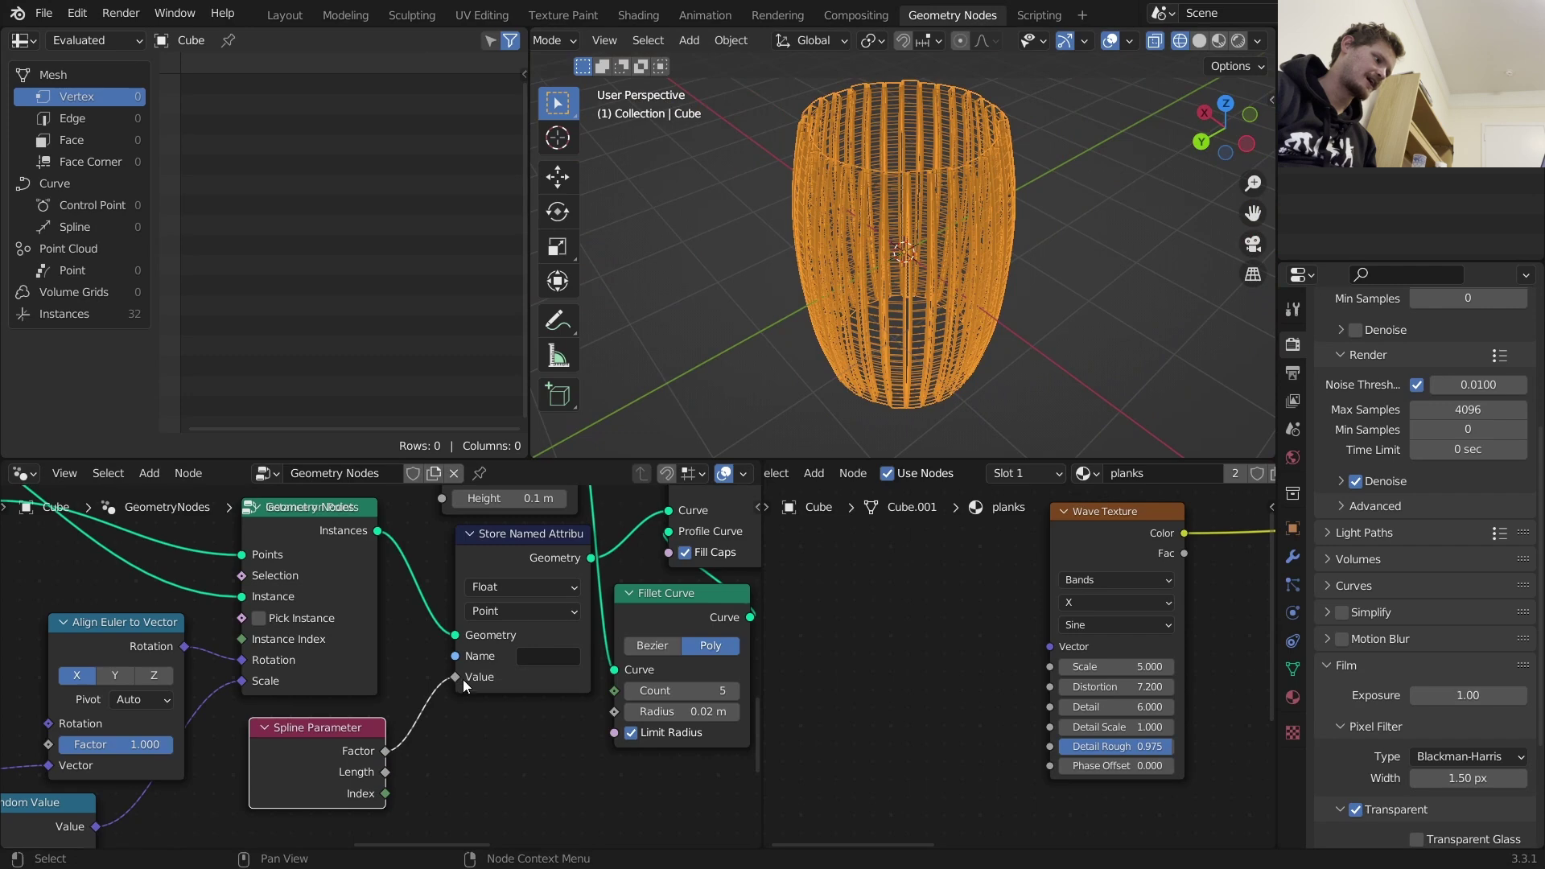
Name the attribute stored on the plank curves uv1
click(535, 655)
text(uv1)
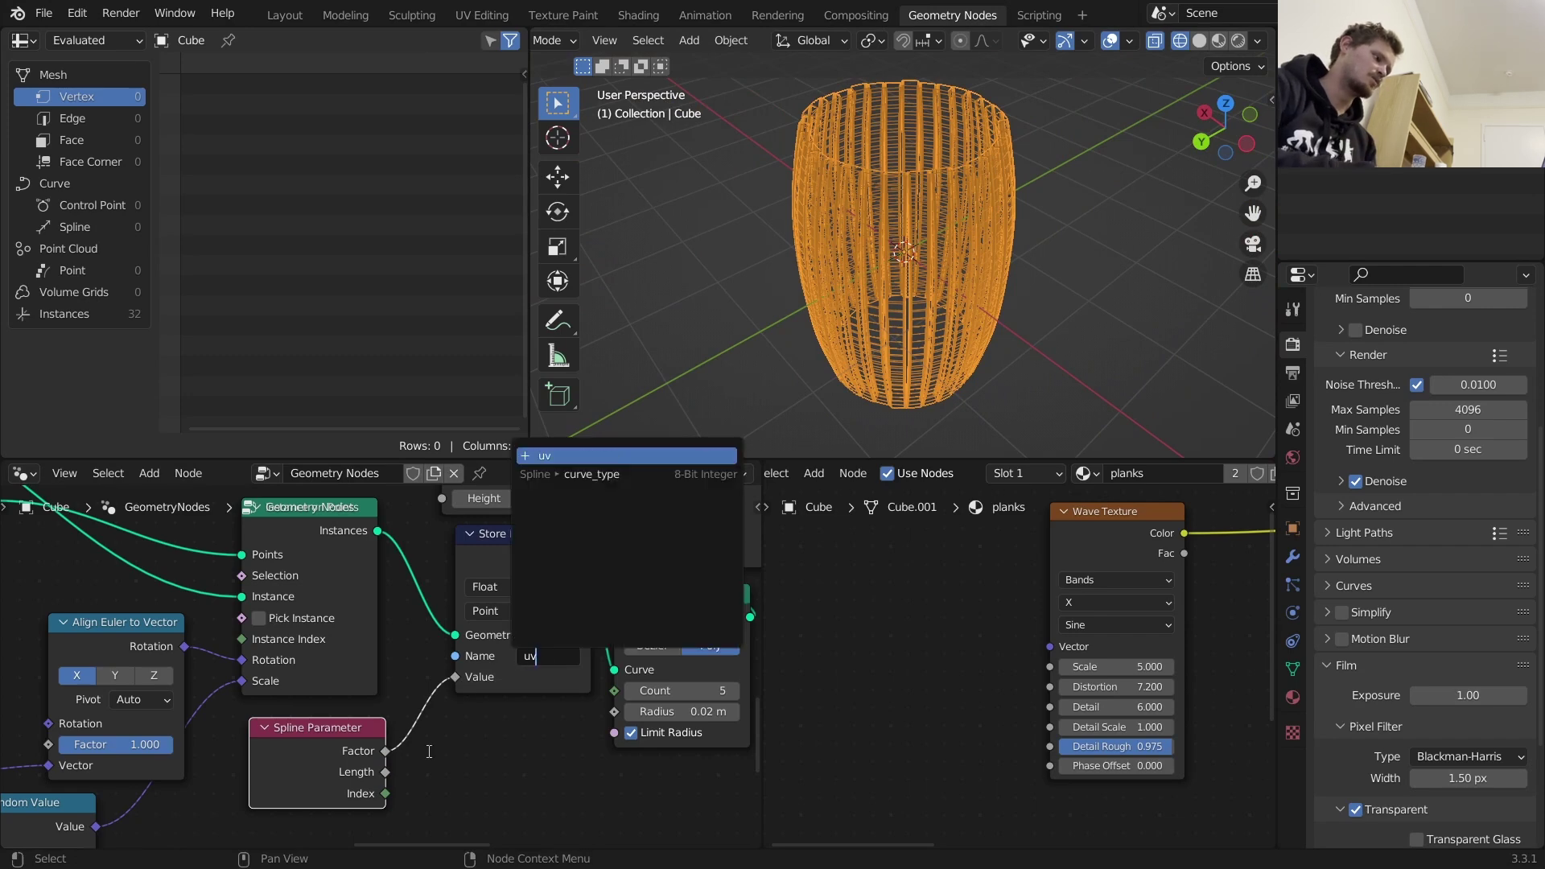
key(Return)
Move Fillet Curve below the other nodes and insert a duplicate of the Store Named Attribute node after it
scroll(382, 667, down, 3)
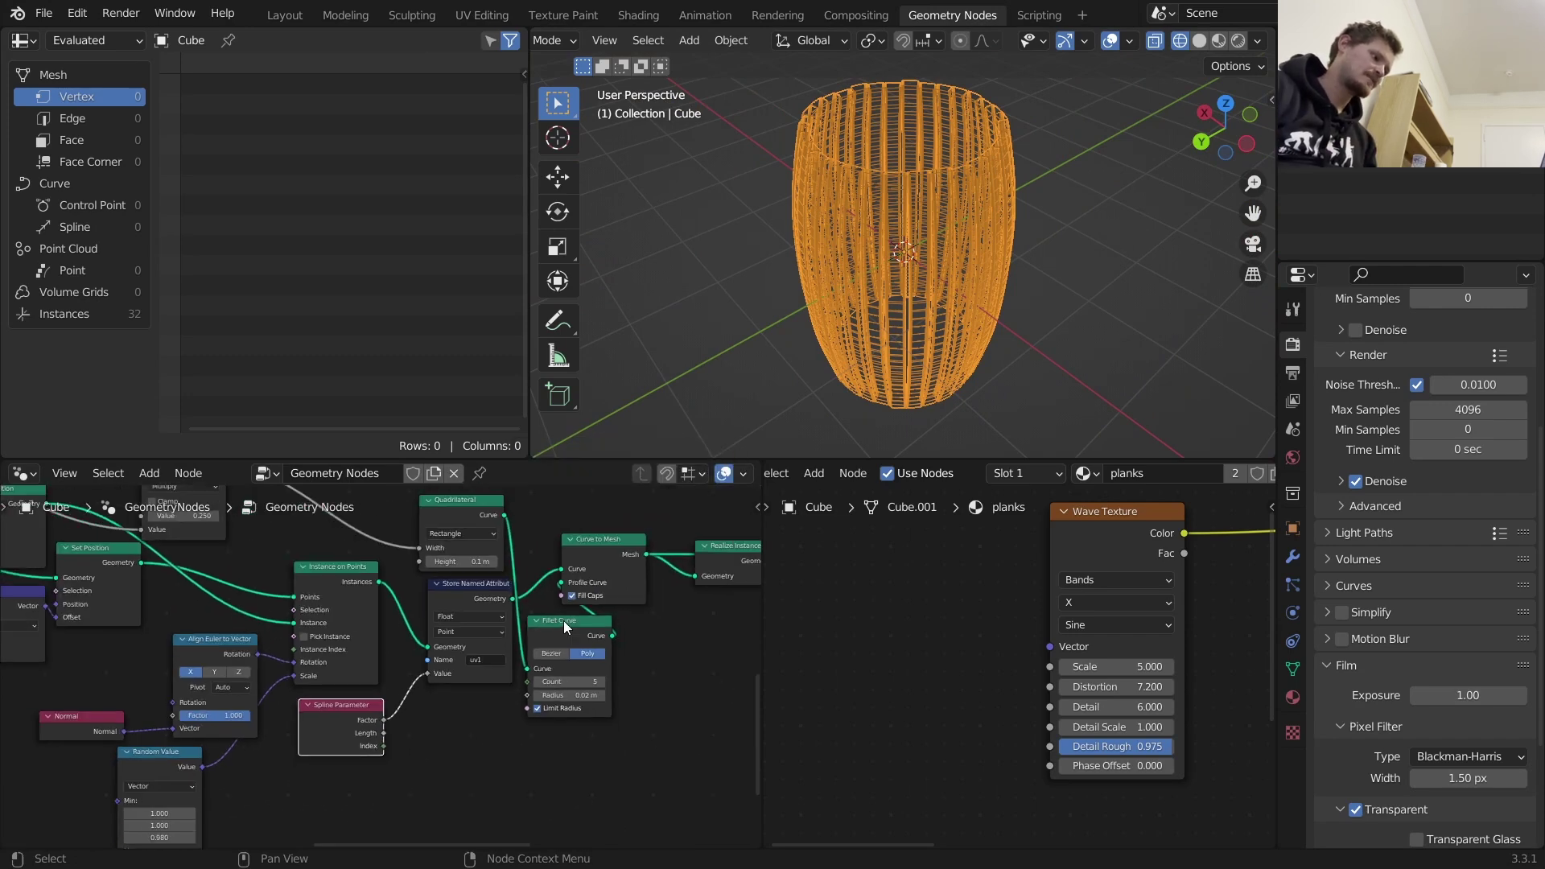
drag(569, 625, 412, 747)
click(467, 588)
key(shift+d)
click(563, 697)
Connect the Spline Parameter's Factor to the duplicated Store Named Attribute's Value and name its attribute uv2
scroll(362, 716, up, 2)
drag(560, 798, 597, 689)
click(668, 676)
text(uv2)
key(Return)
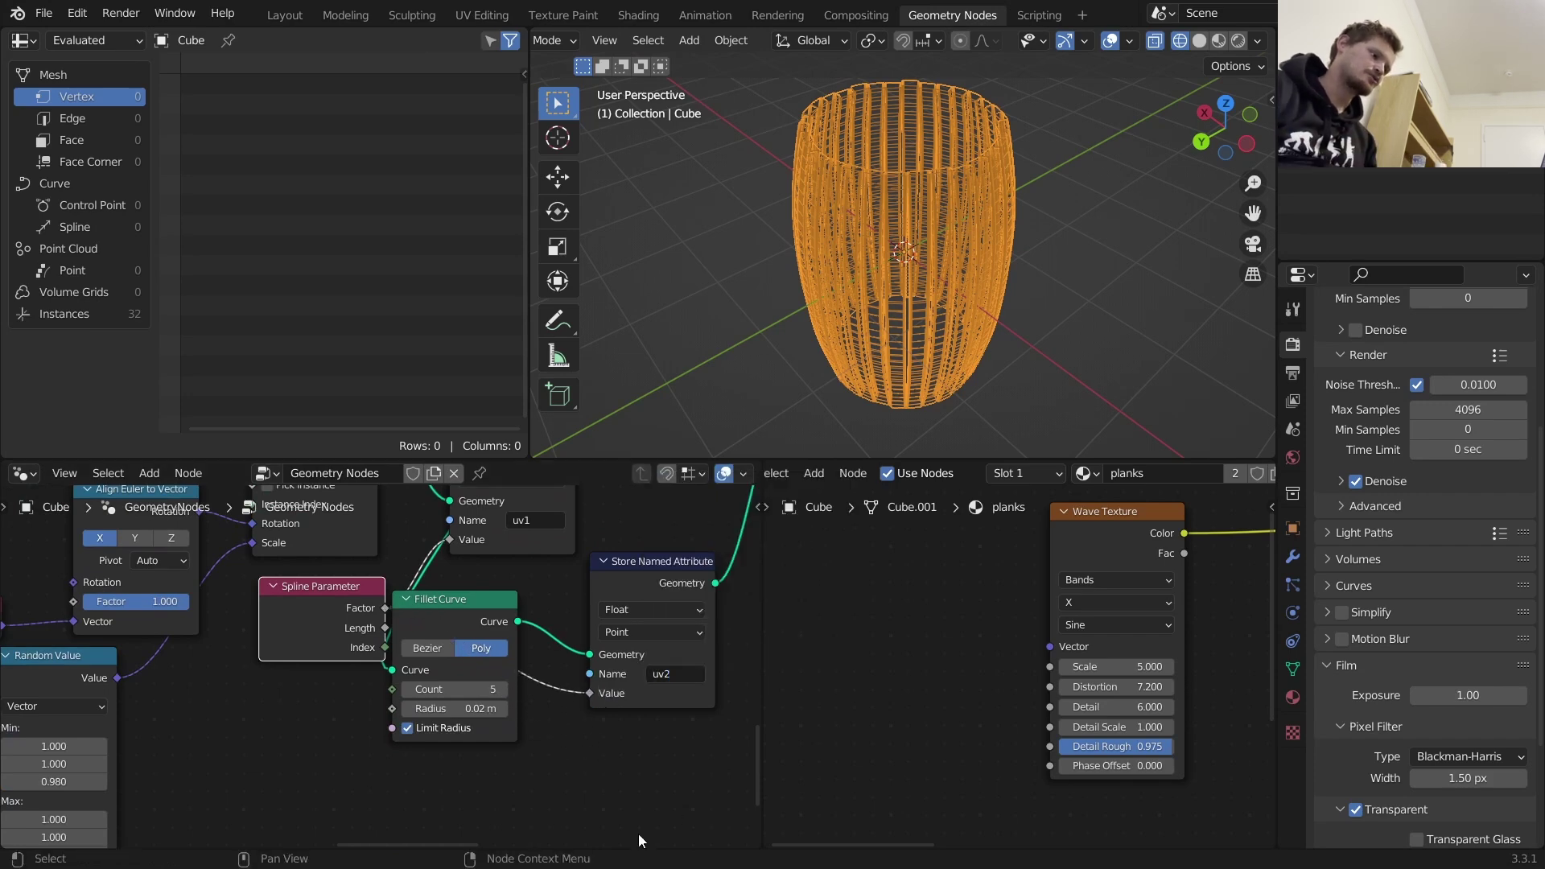
Switch the viewport to rendered shading and add an Attribute node named uv1 before the Wave Texture in the planks material
click(1233, 42)
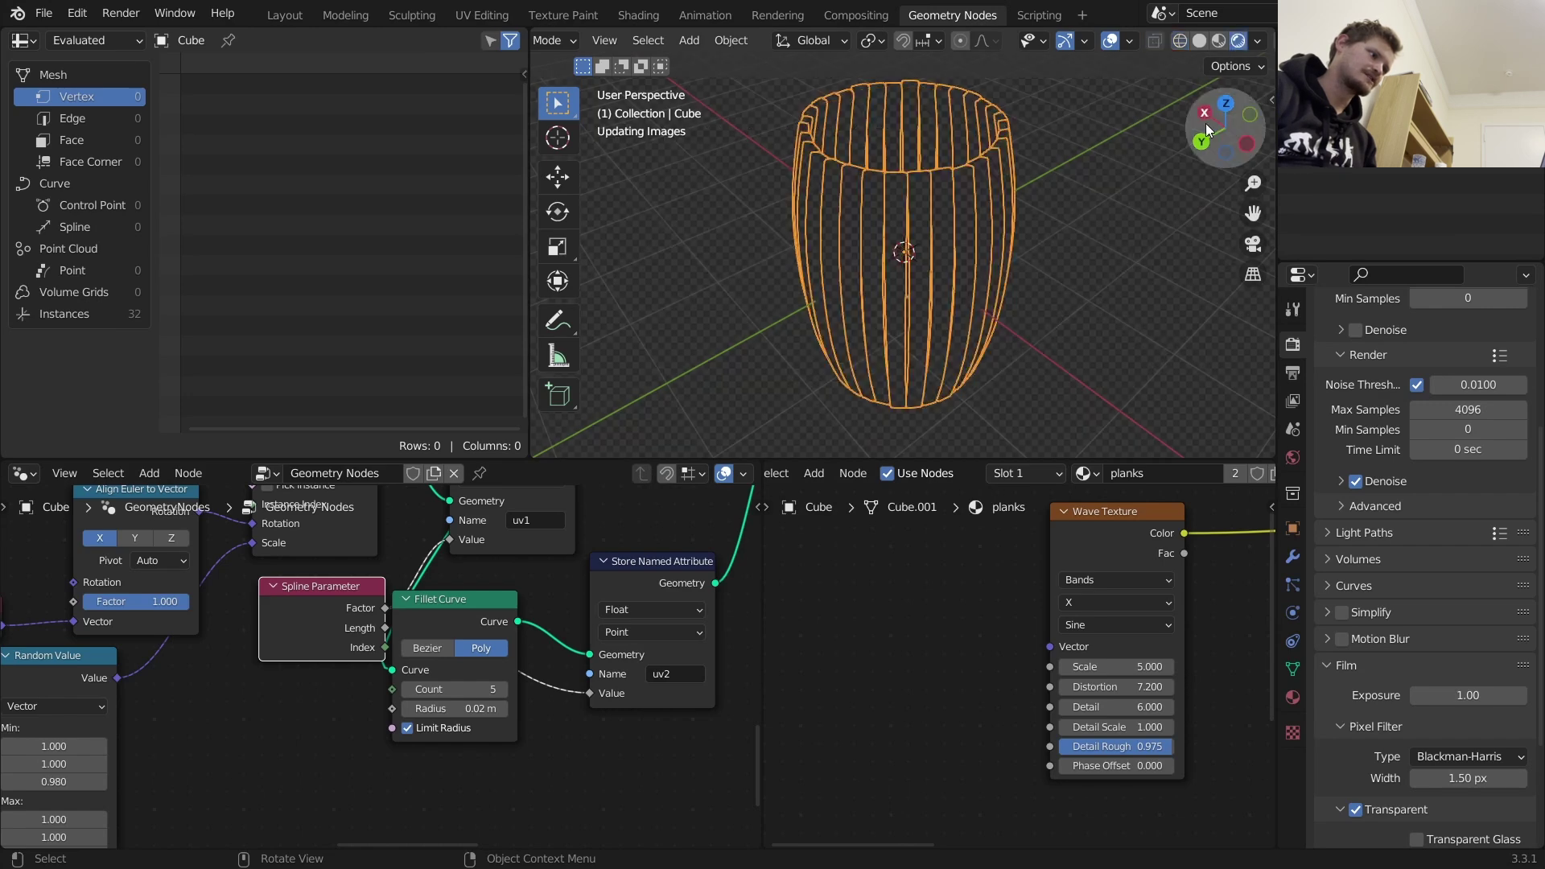
middle_drag(986, 339, 959, 239)
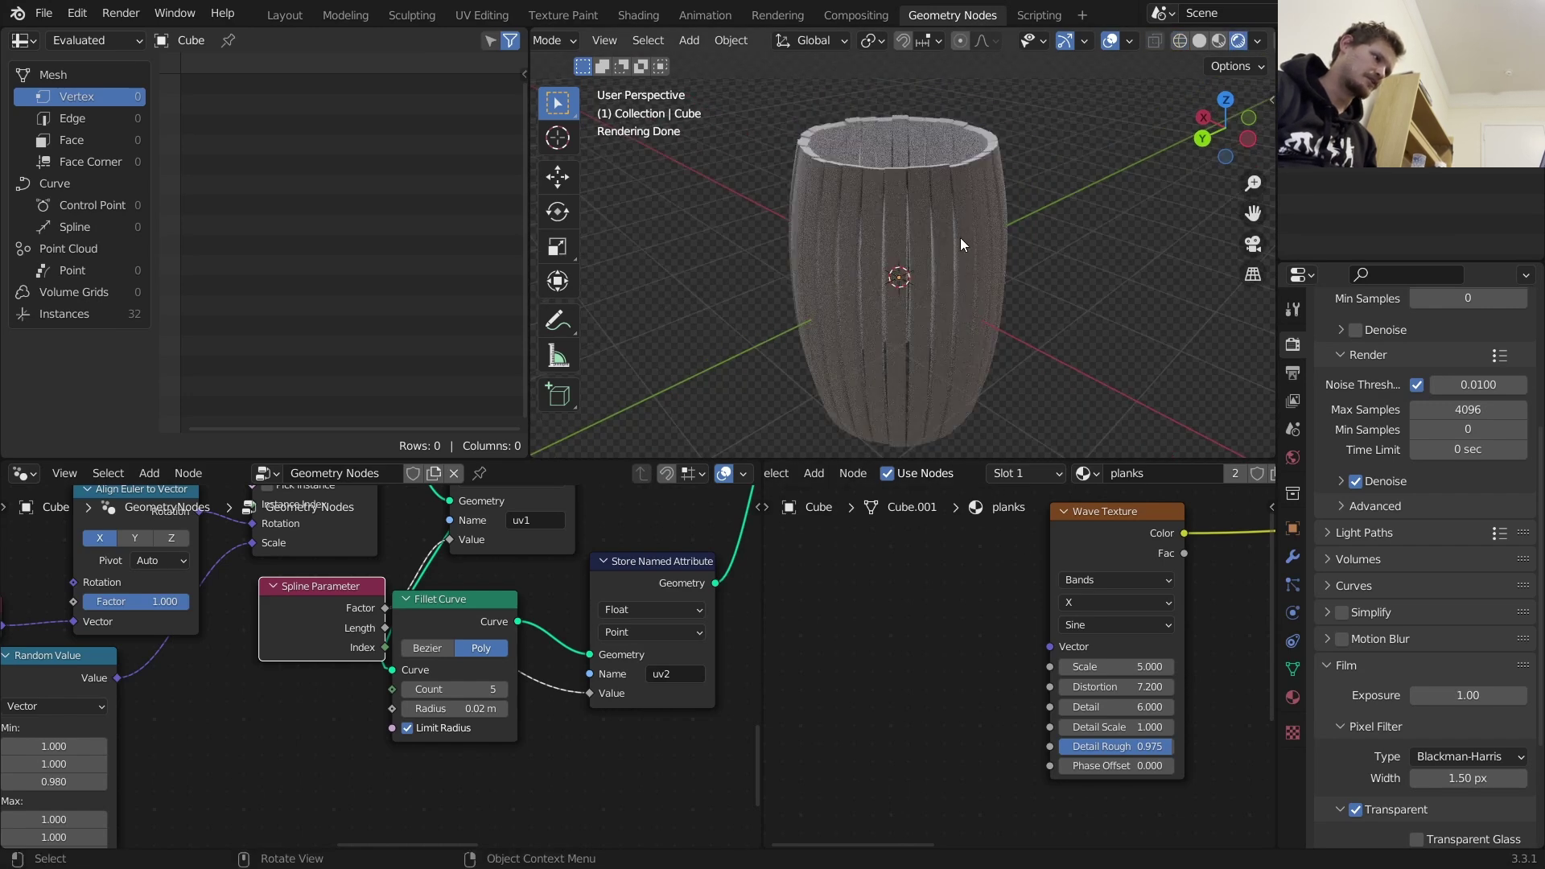
key(shift+a)
click(847, 606)
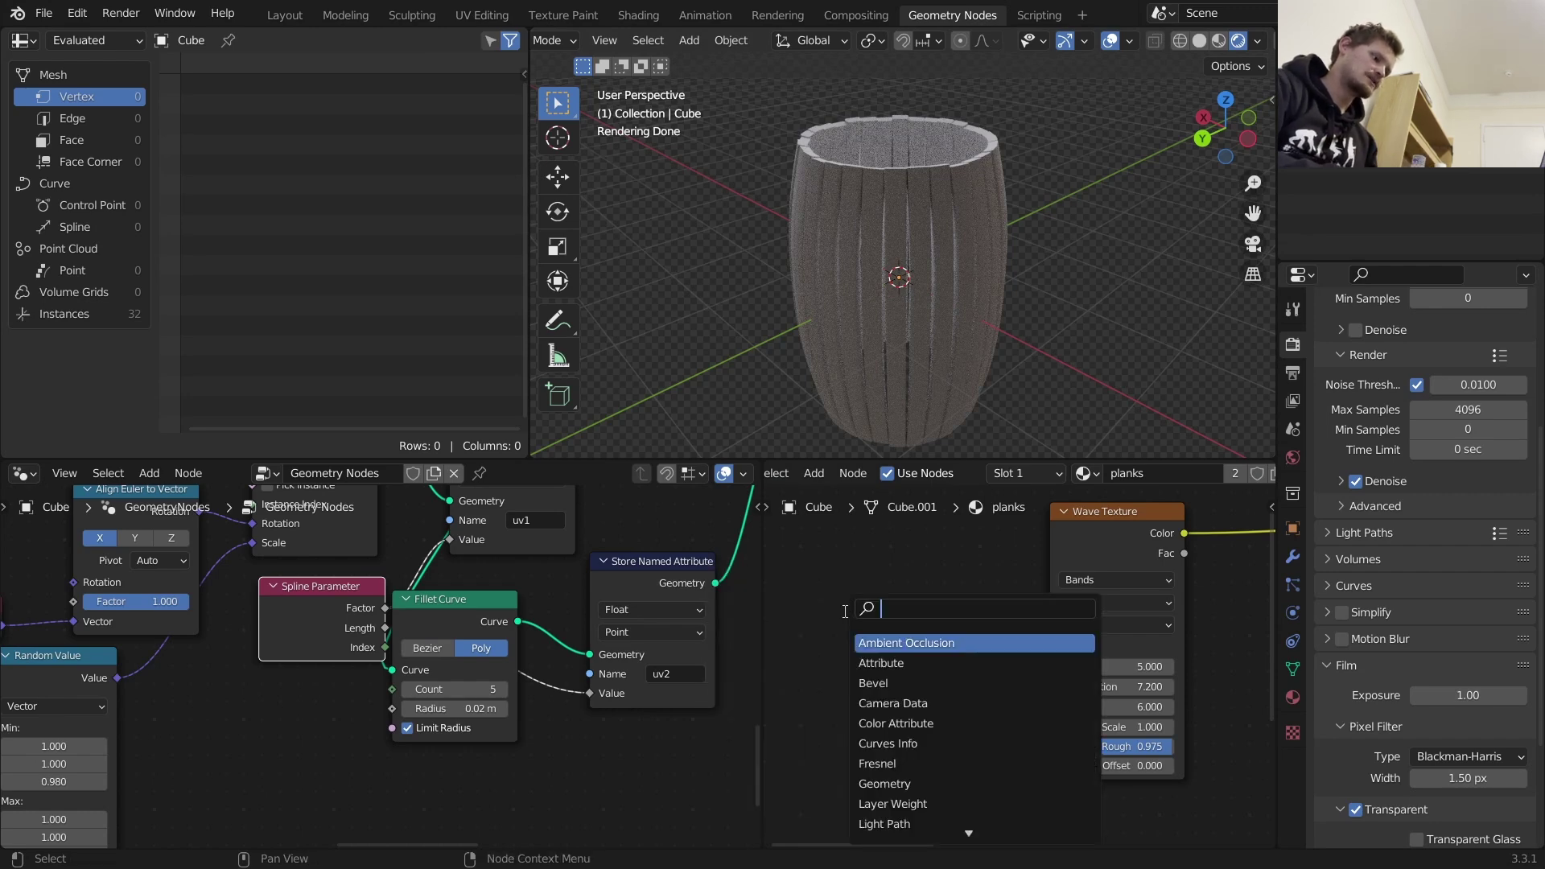
text(attr)
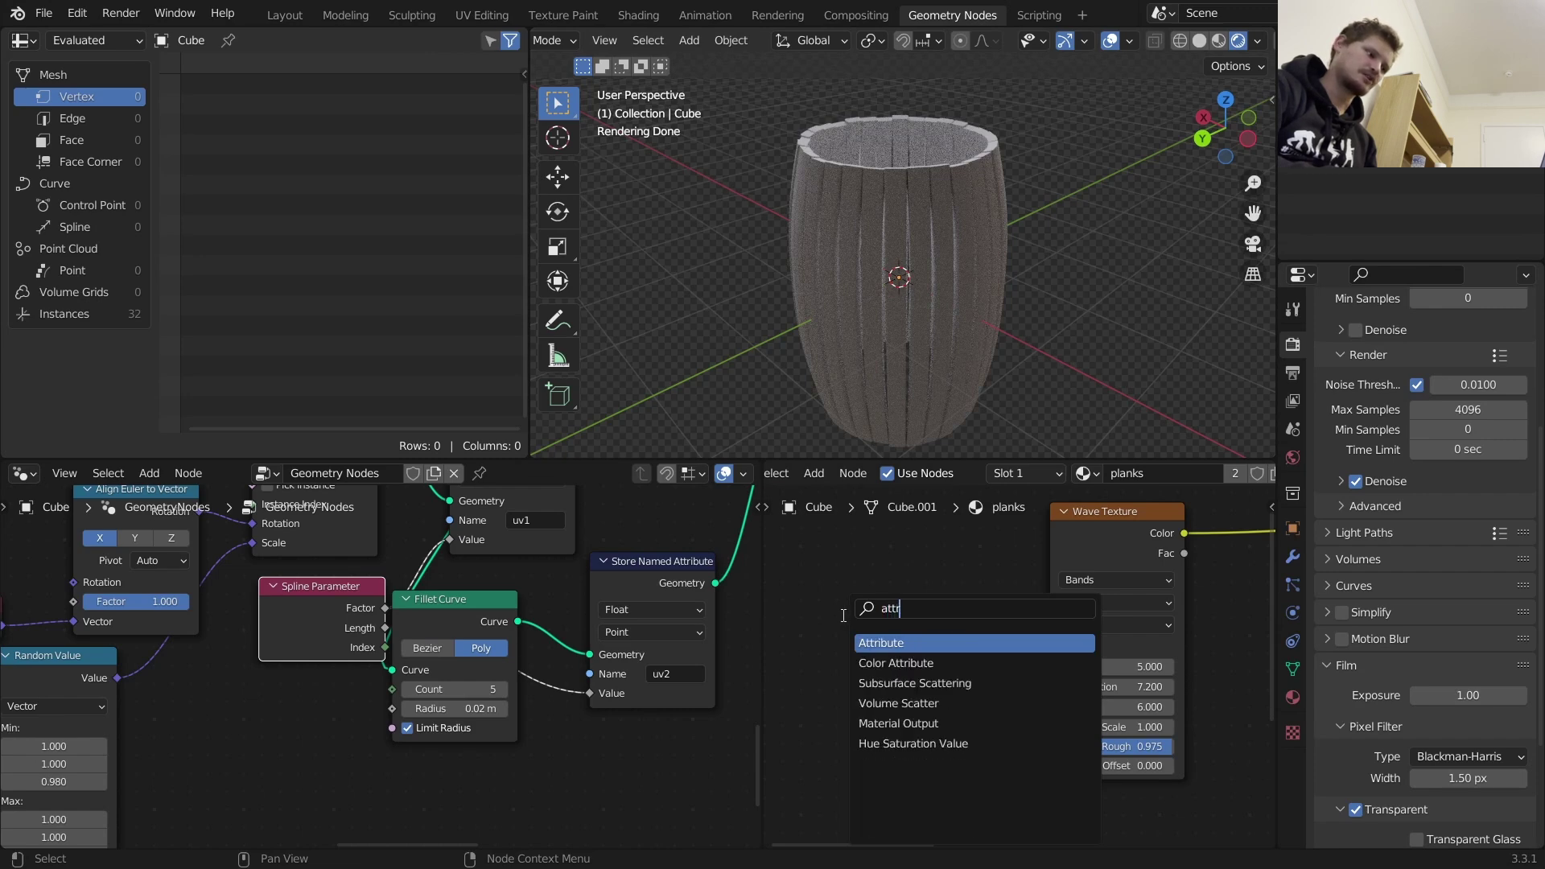
key(Return)
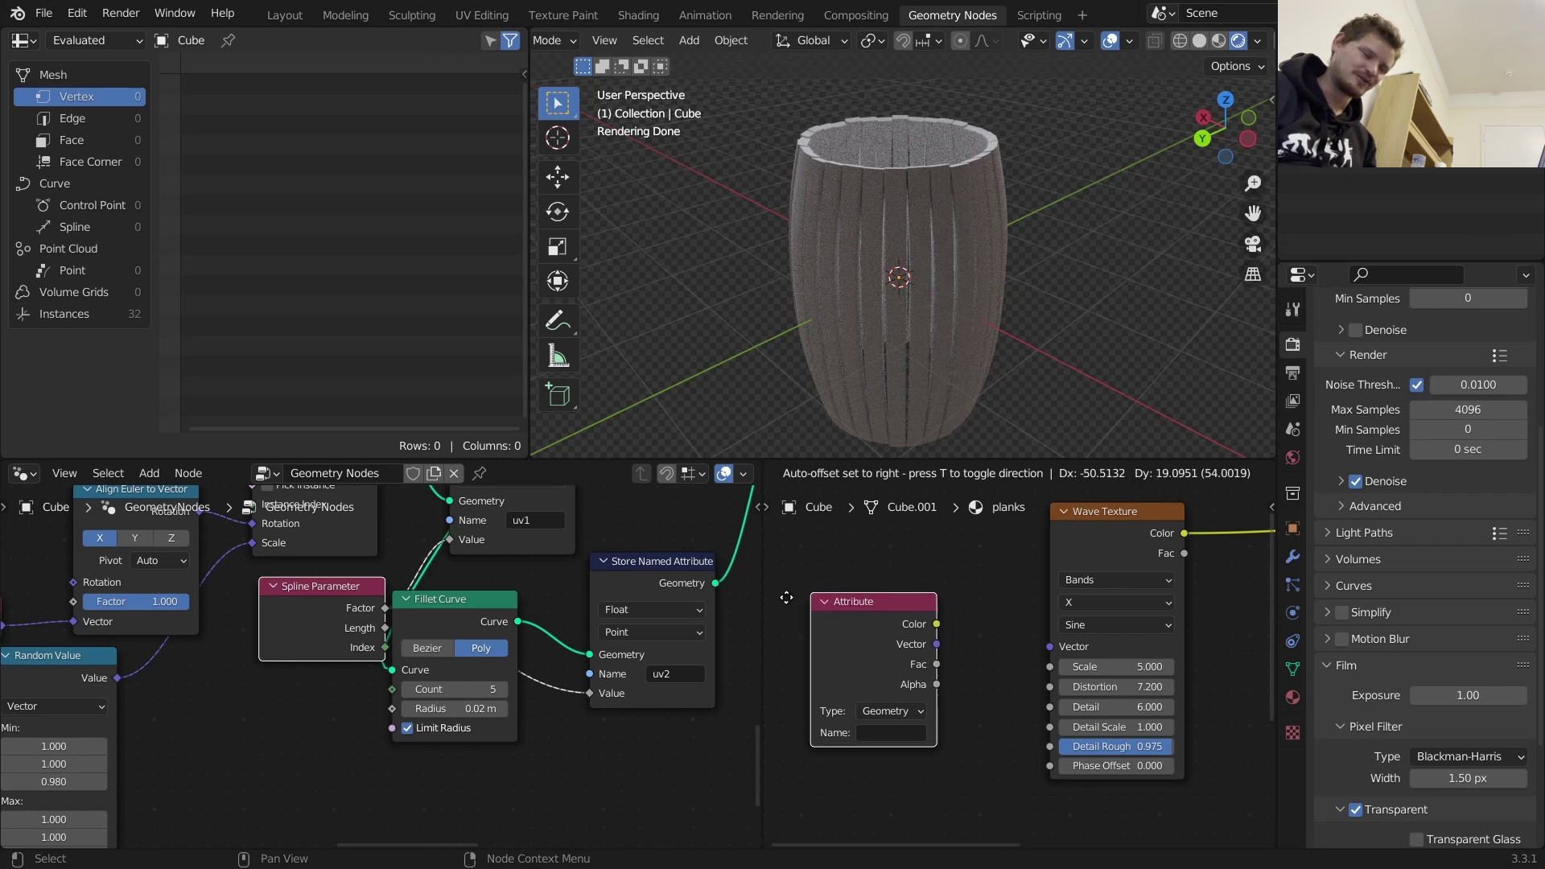
click(839, 585)
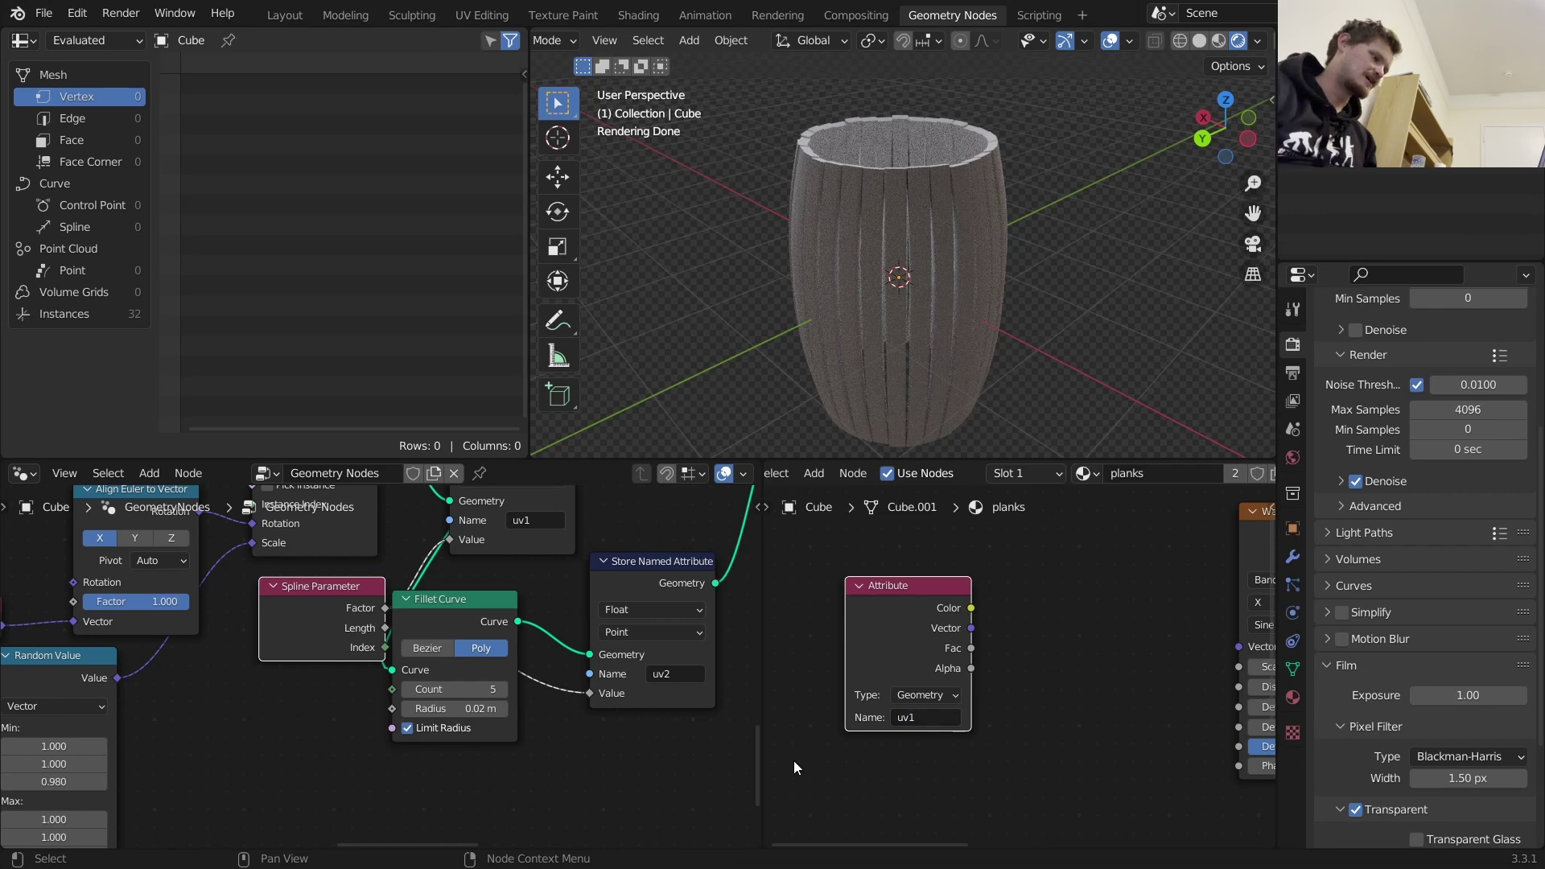
Preview the uv1 Attribute node's Color on the barrel and feed the Realize Instances output into Set Material
middle_drag(541, 576, 541, 682)
ctrl+shift+click(939, 603)
scroll(988, 649, down, 3)
scroll(594, 658, down, 3)
middle_drag(721, 632, 535, 668)
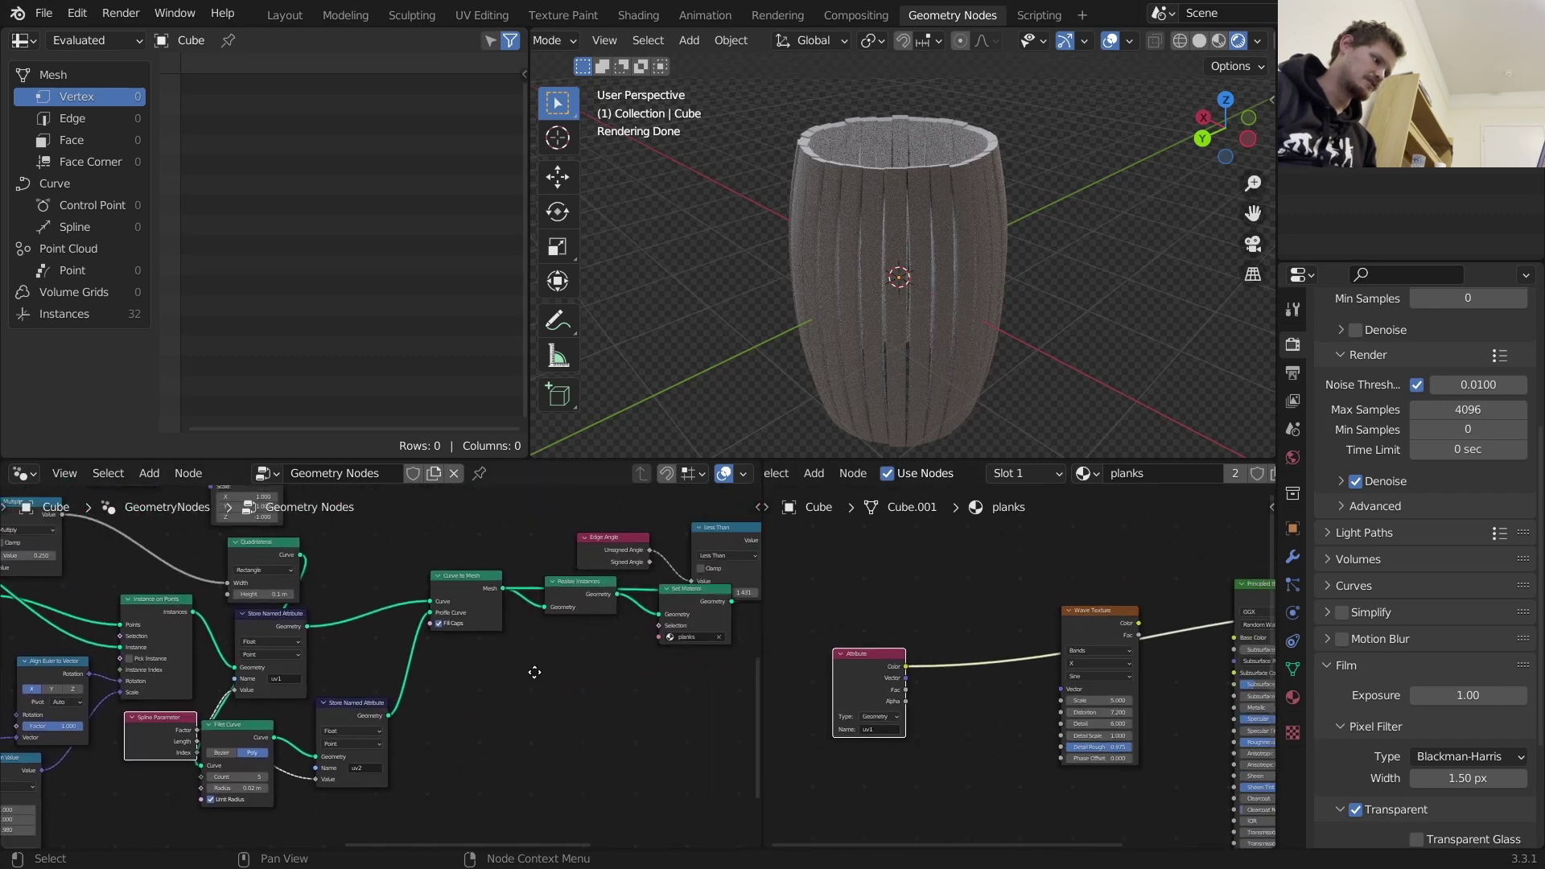
ctrl+shift+click(690, 600)
shift+middle_drag(916, 348, 988, 287)
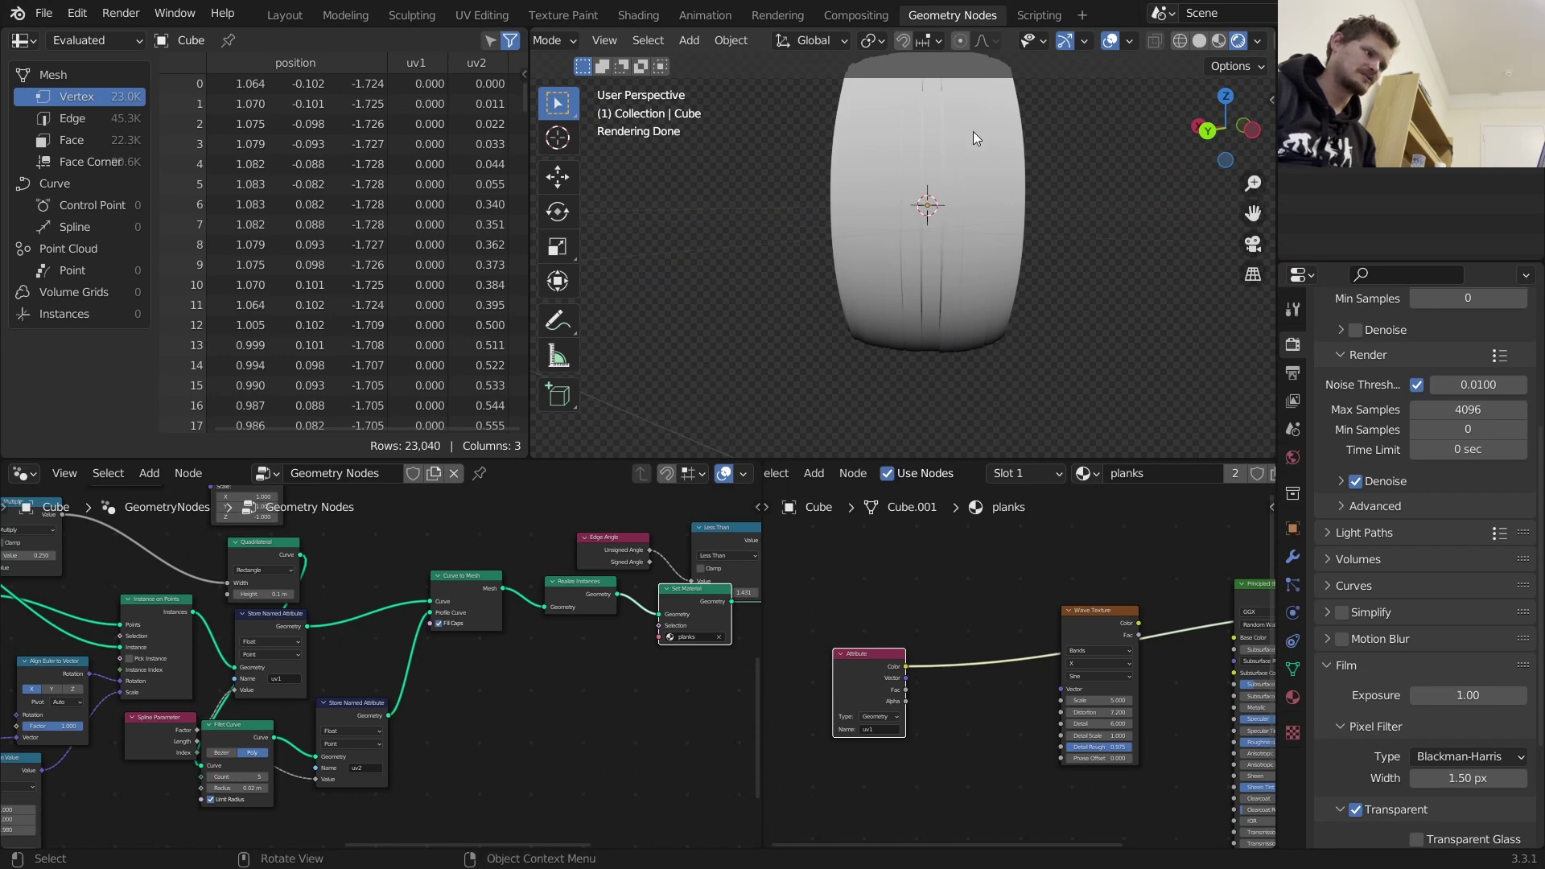
mouse_move(930, 225)
middle_down()
mouse_move(941, 291)
mouse_move(996, 298)
middle_up()
Duplicate the uv1 Attribute node below itself, name the copy uv2, and preview its Color on the barrel
drag(863, 659, 870, 573)
key(shift+d)
click(870, 687)
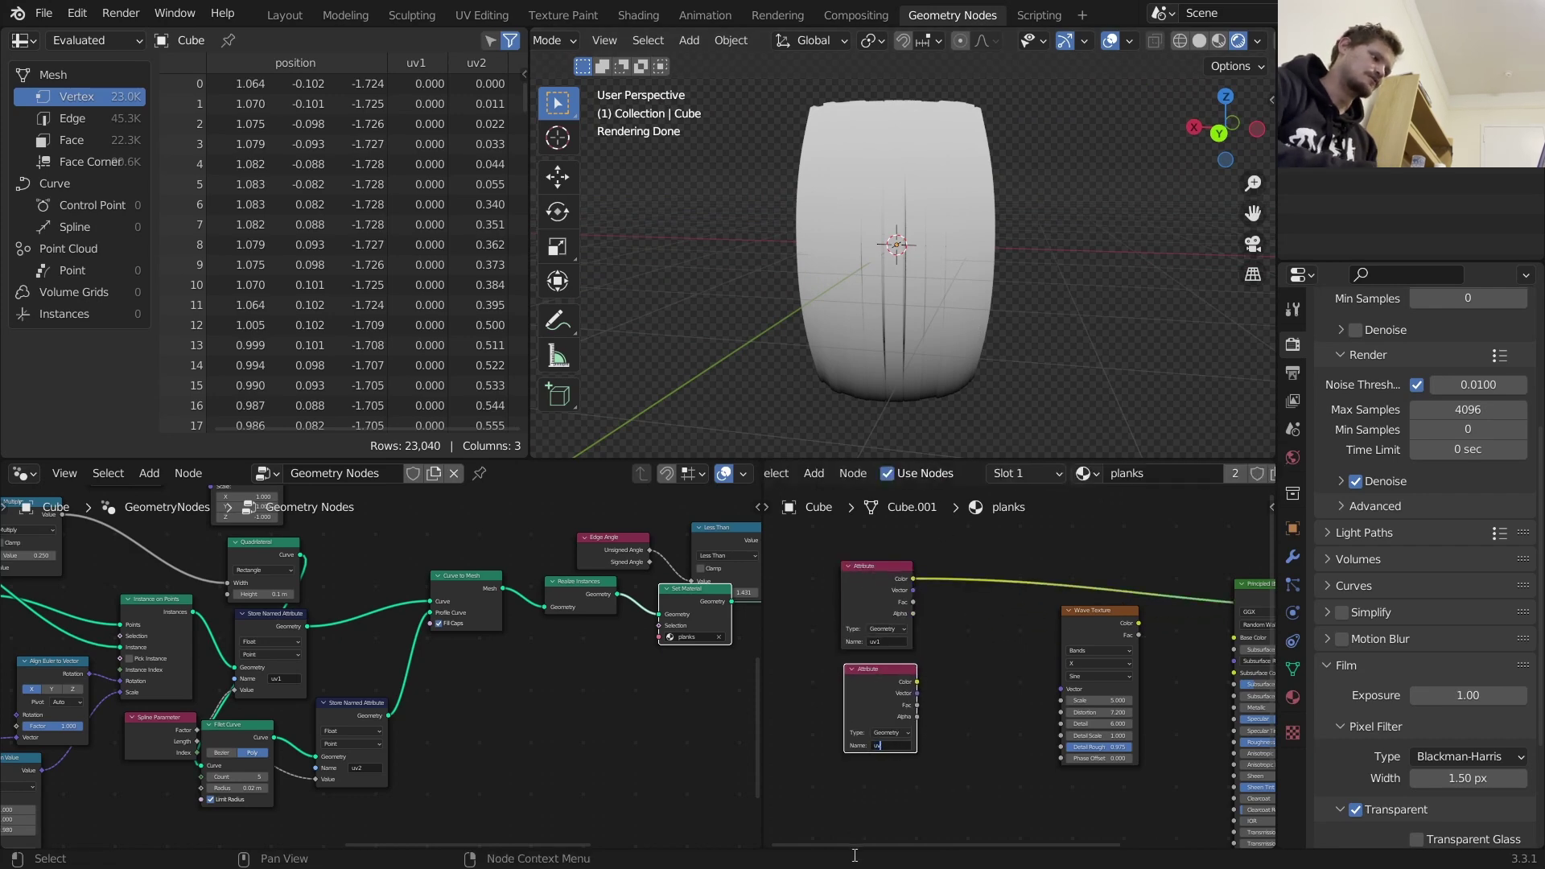
key(Return)
ctrl+shift+click(875, 682)
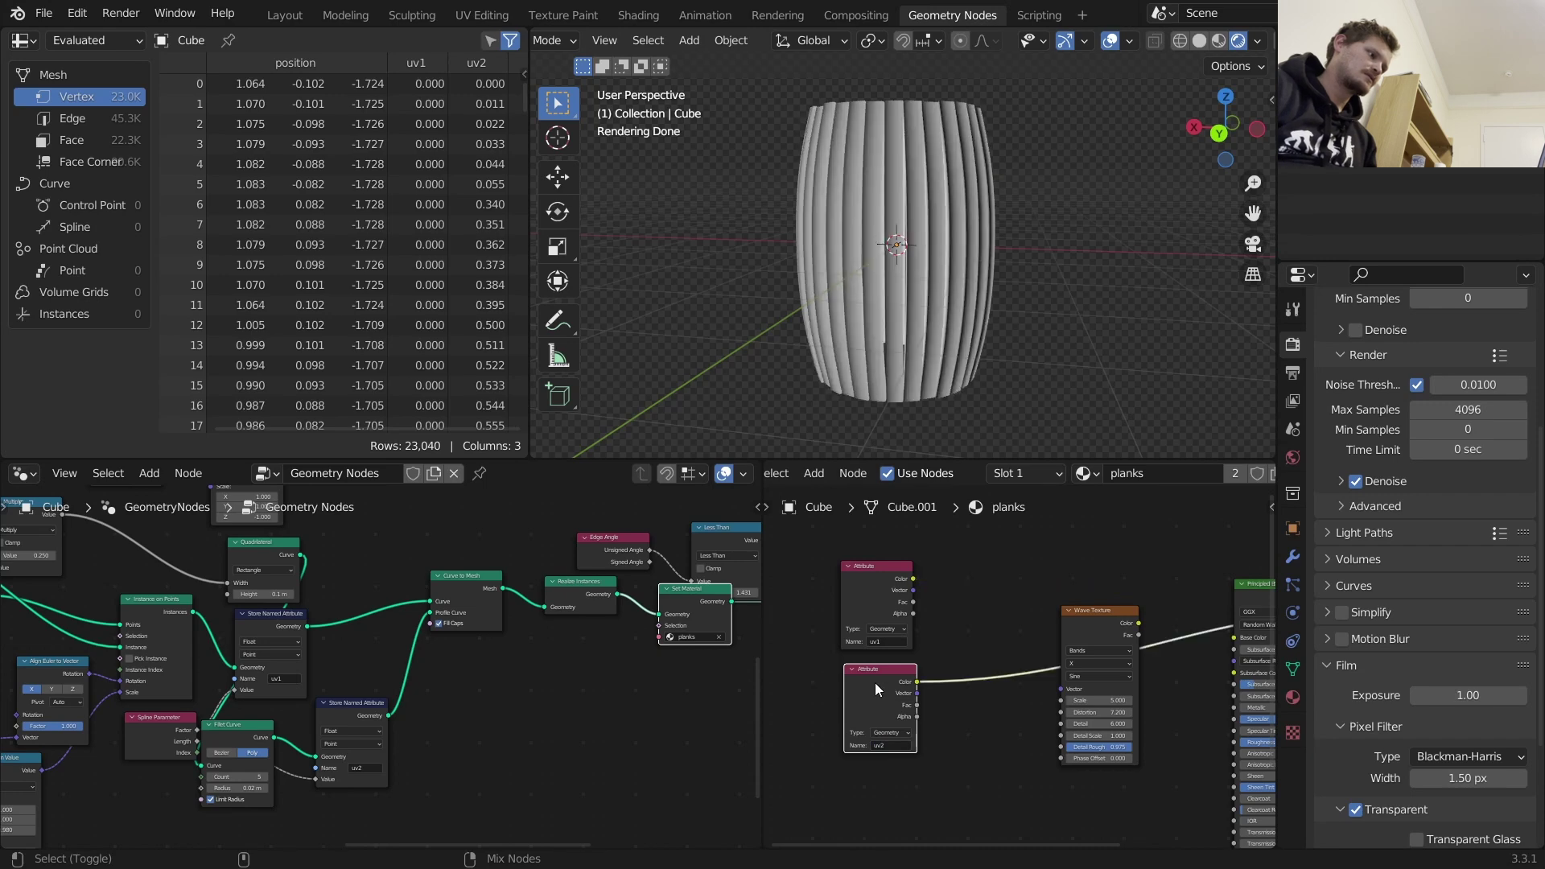
Examine how the uv2 gradient wraps around each plank, both on the rim and along the barrel's side
scroll(877, 262, up, 4)
shift+middle_drag(895, 151, 933, 427)
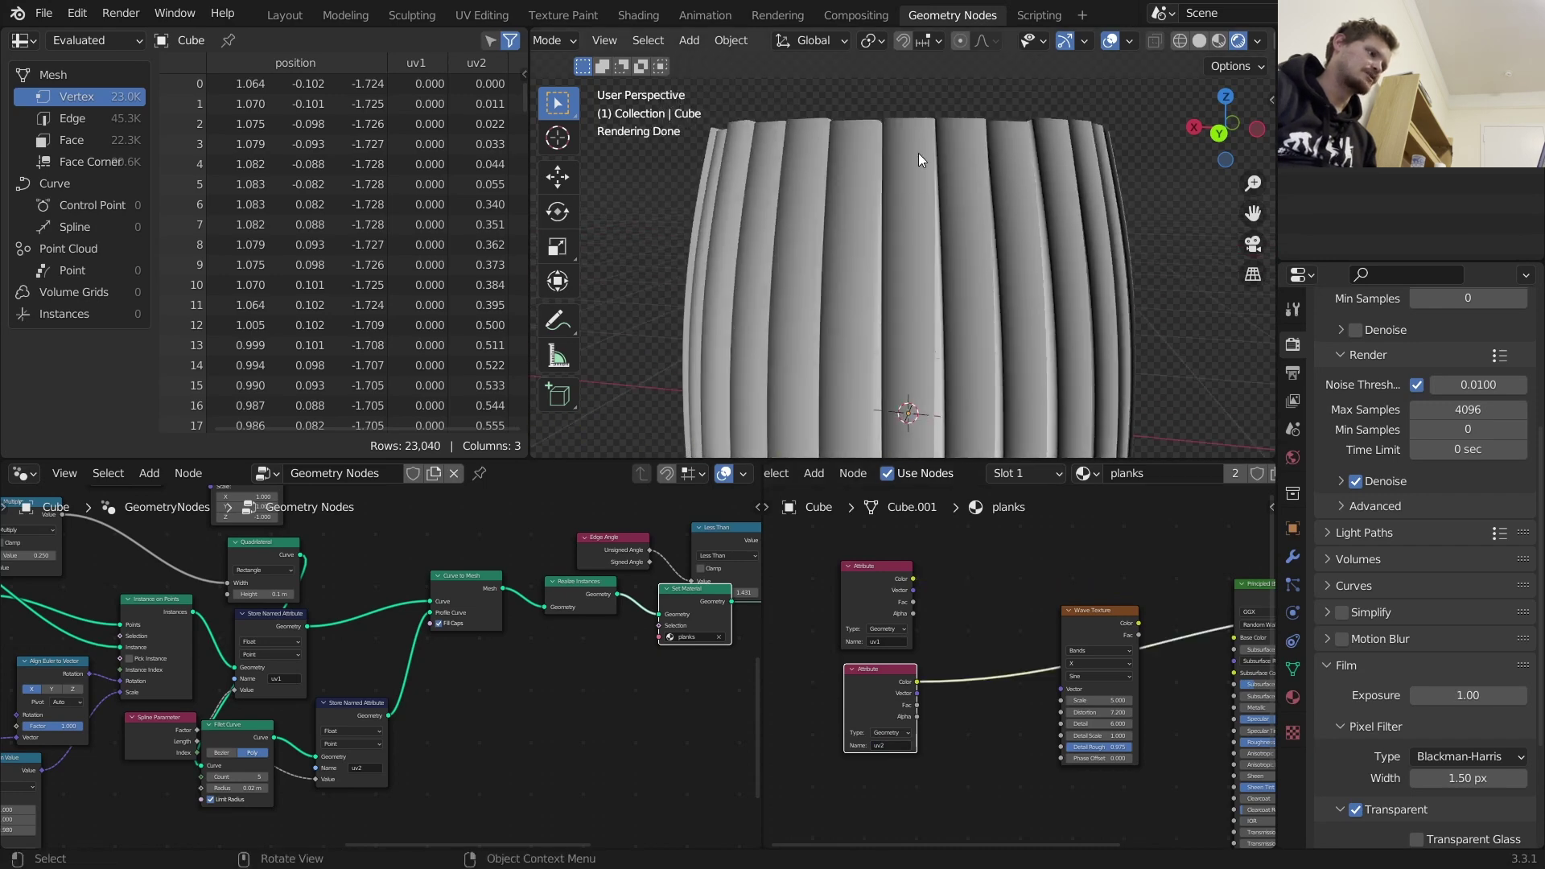
middle_drag(919, 148, 933, 272)
middle_drag(896, 116, 933, 243)
scroll(937, 245, up, 1)
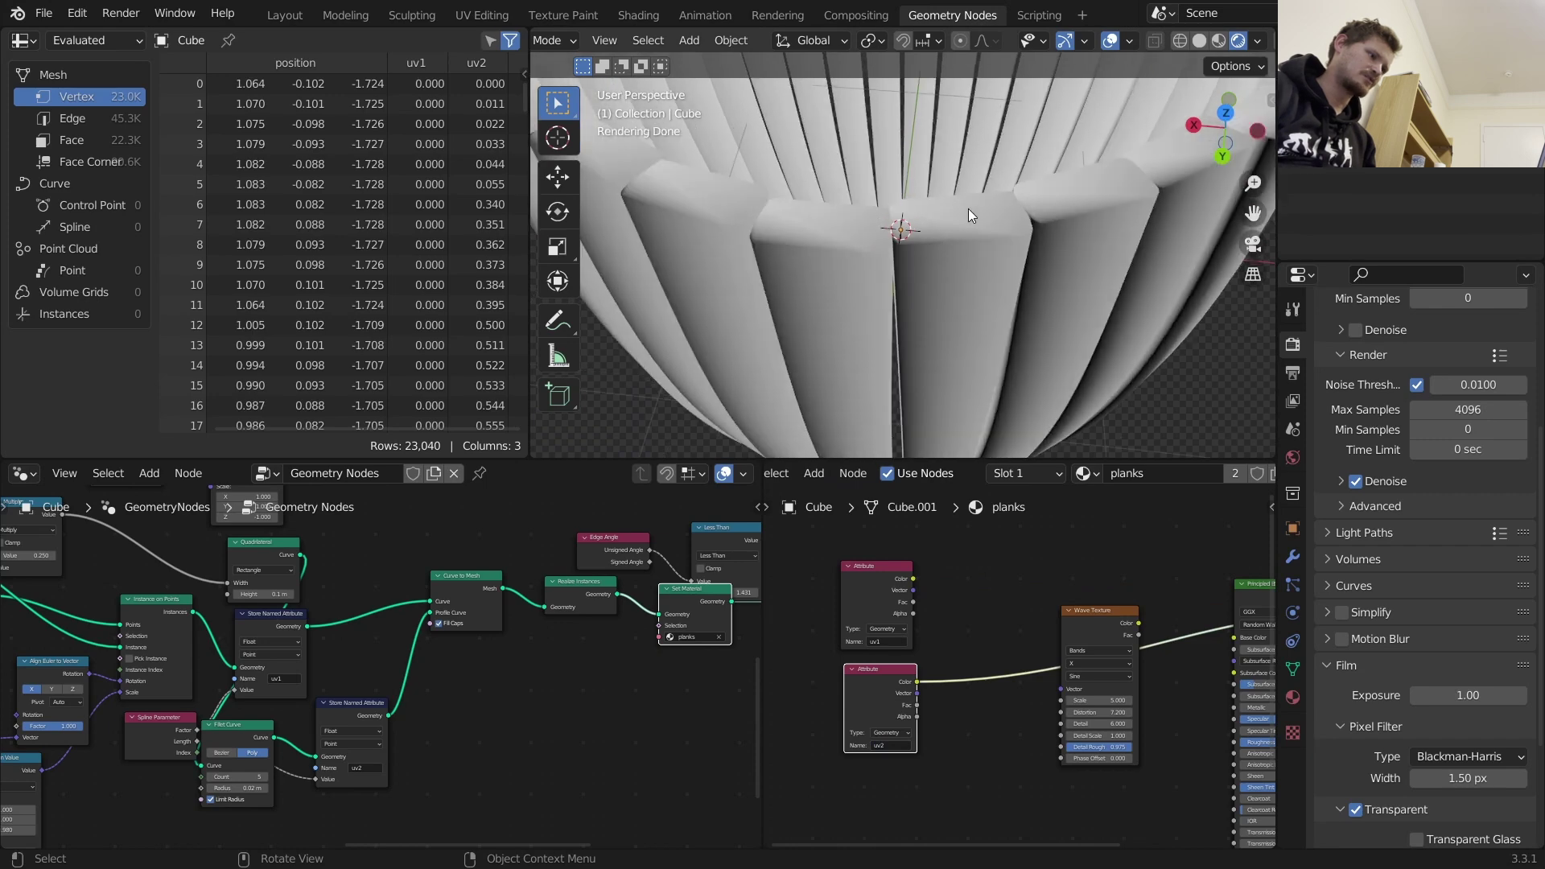
scroll(981, 266, down, 6)
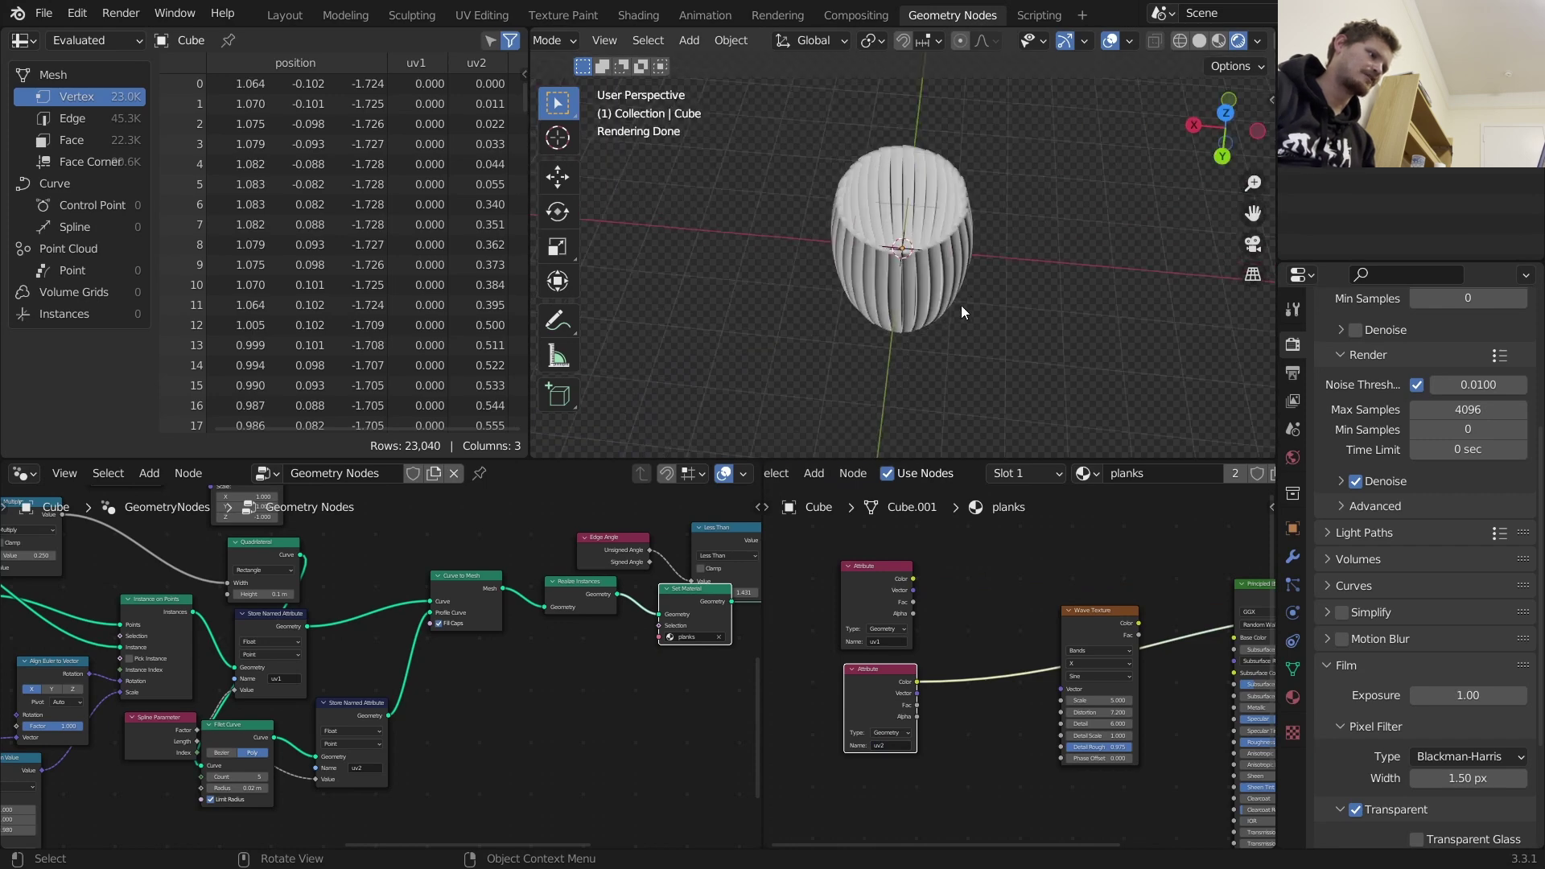
middle_drag(961, 306, 958, 167)
scroll(957, 226, up, 3)
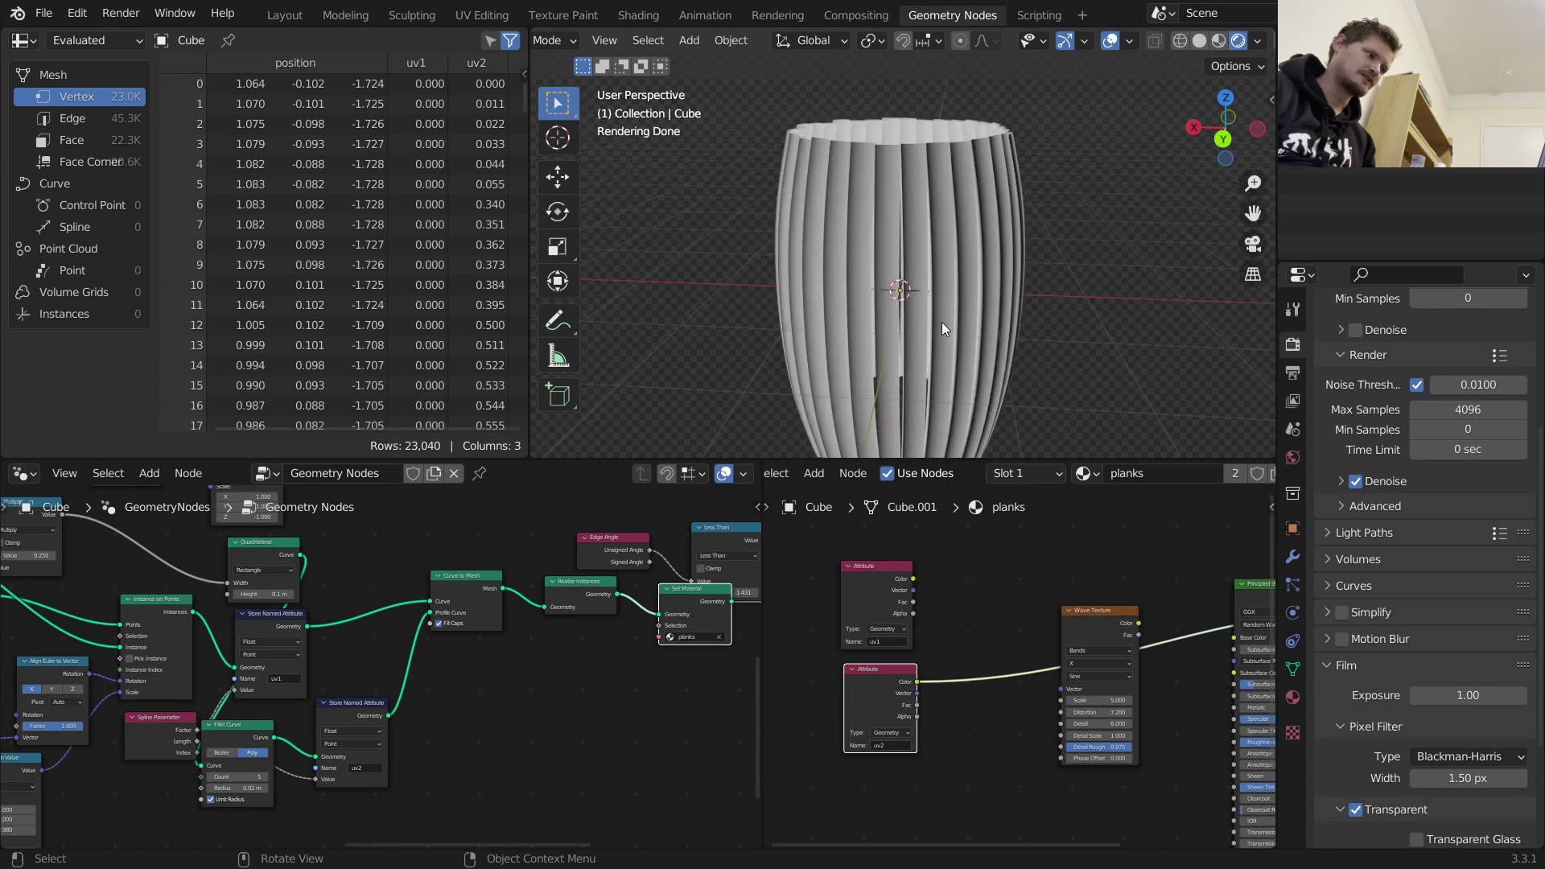
Add a Combine XYZ node after the Attribute nodes, with the uv2 Color feeding its X input
key(shift+a)
click(950, 623)
text(combibne)
key(Return)
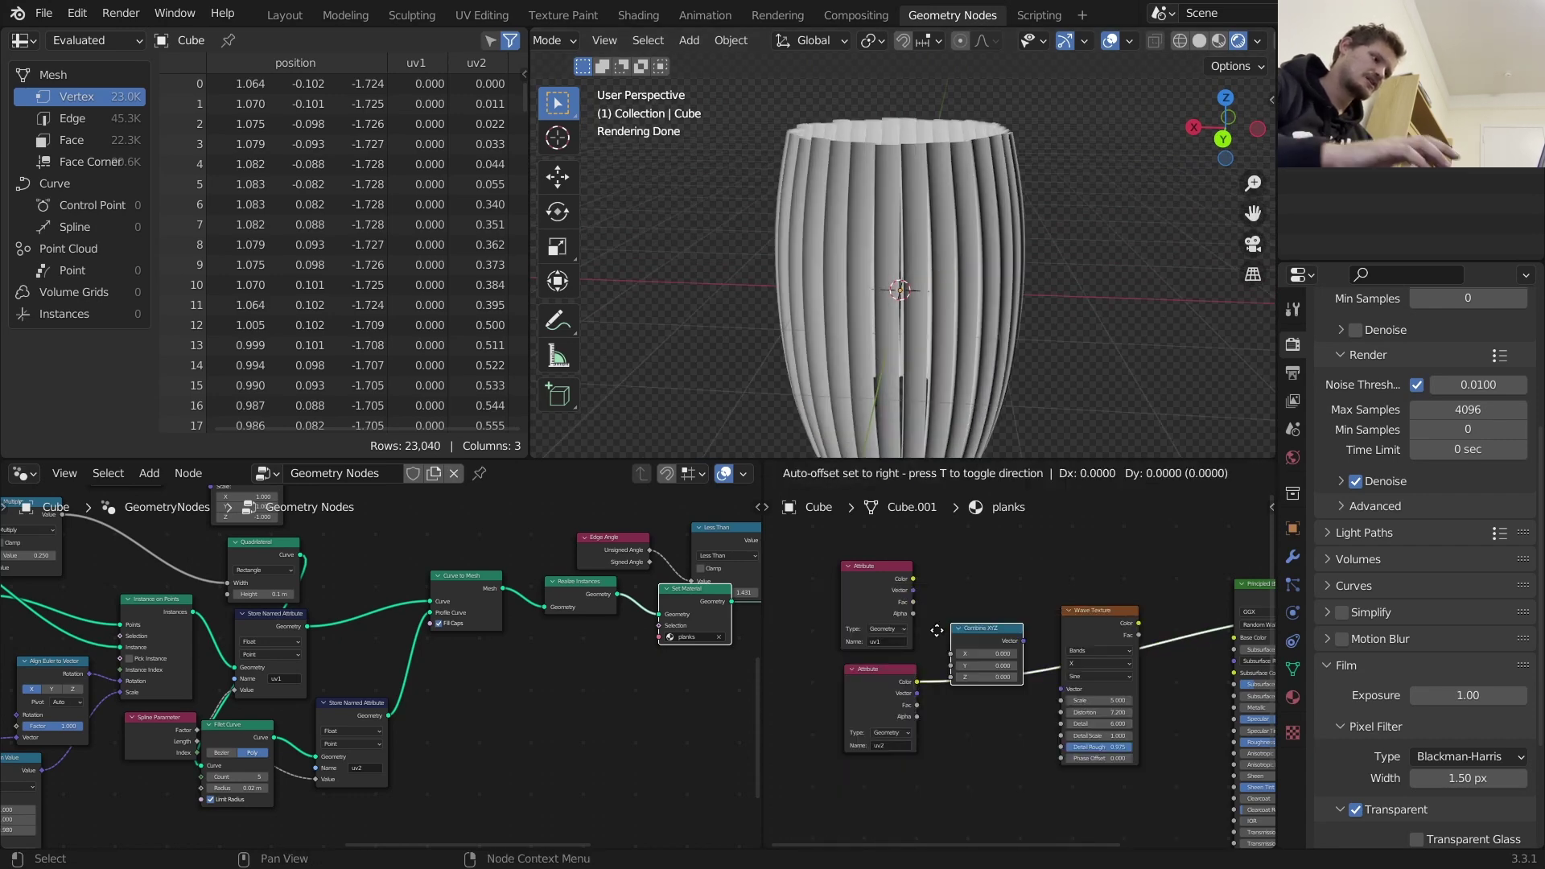
click(945, 658)
scroll(904, 558, up, 1)
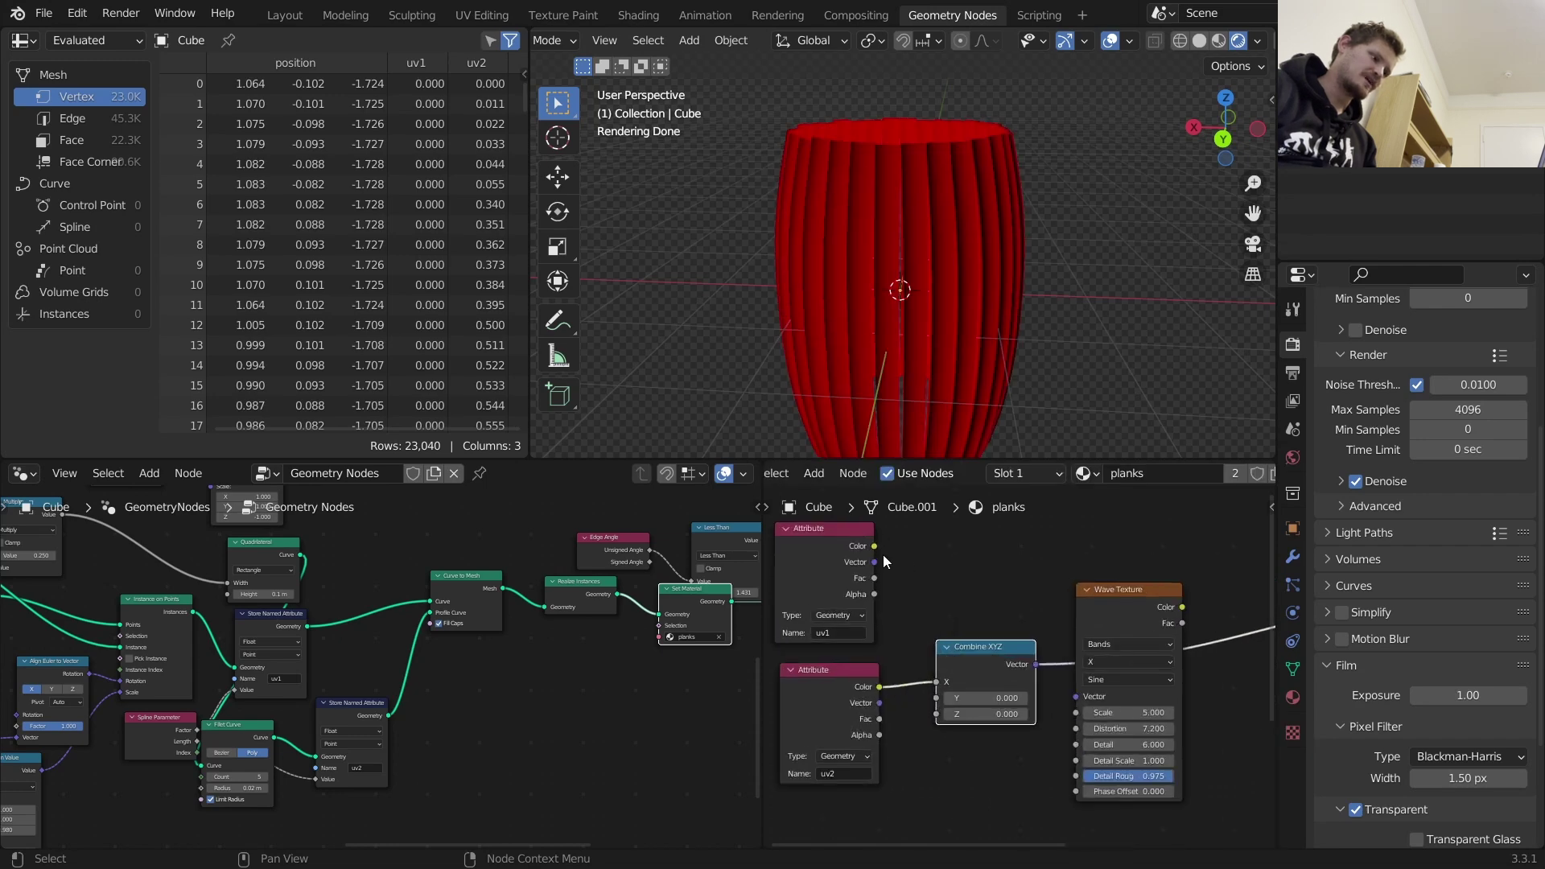
Connect the uv1 Color to Combine XYZ's Y, feed its Vector into the Wave Texture, and preview the Wave Texture
drag(874, 547, 885, 570)
drag(952, 715, 948, 696)
drag(1036, 665, 1076, 697)
ctrl+shift+click(1097, 601)
scroll(872, 256, up, 3)
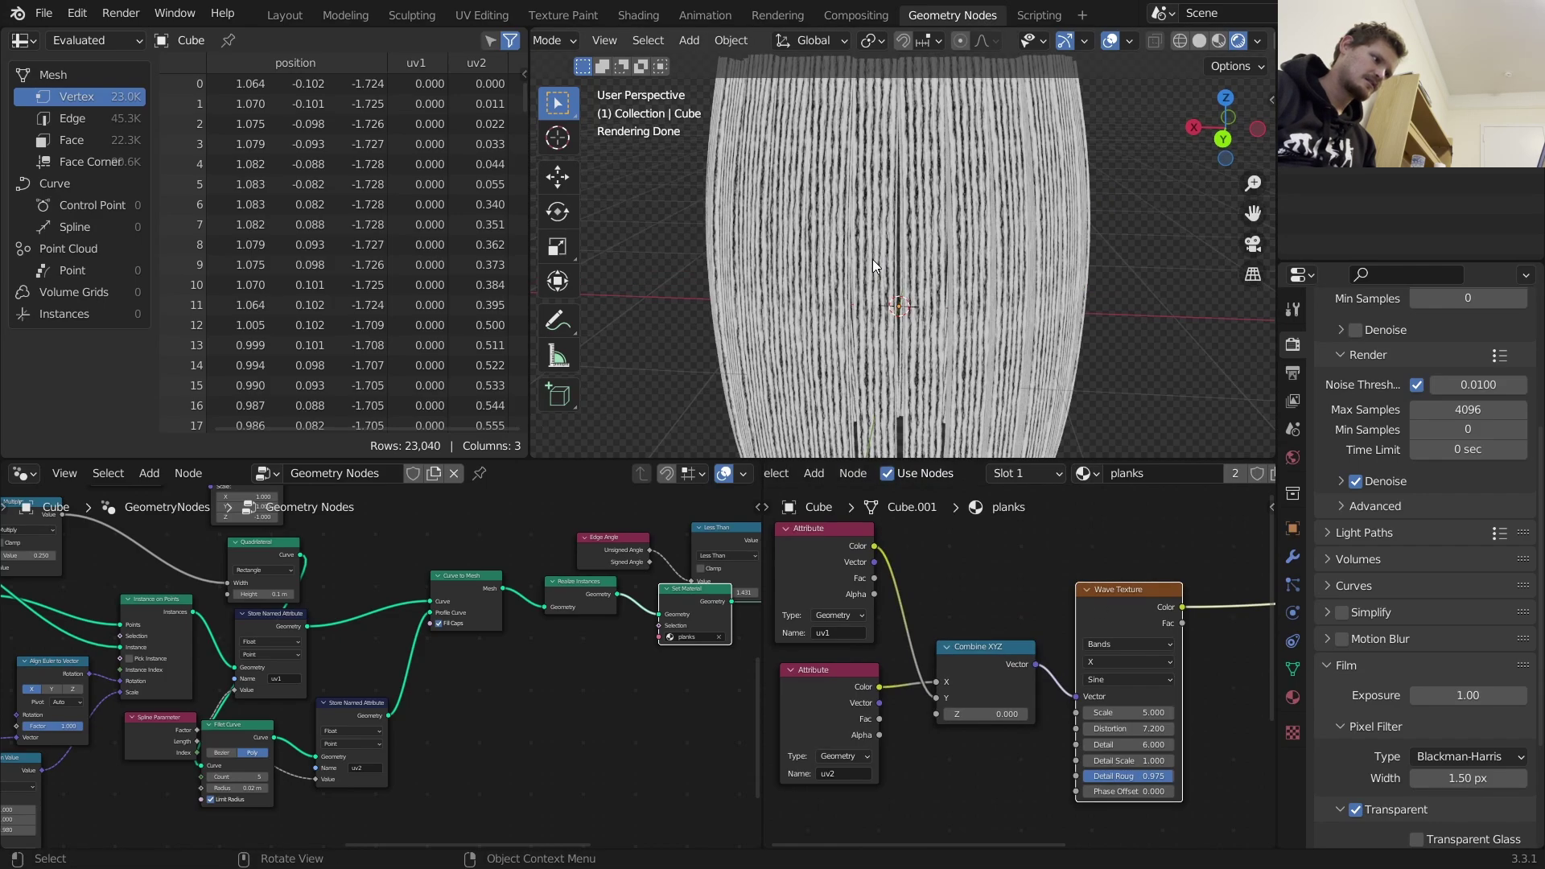
middle_drag(880, 259, 988, 267)
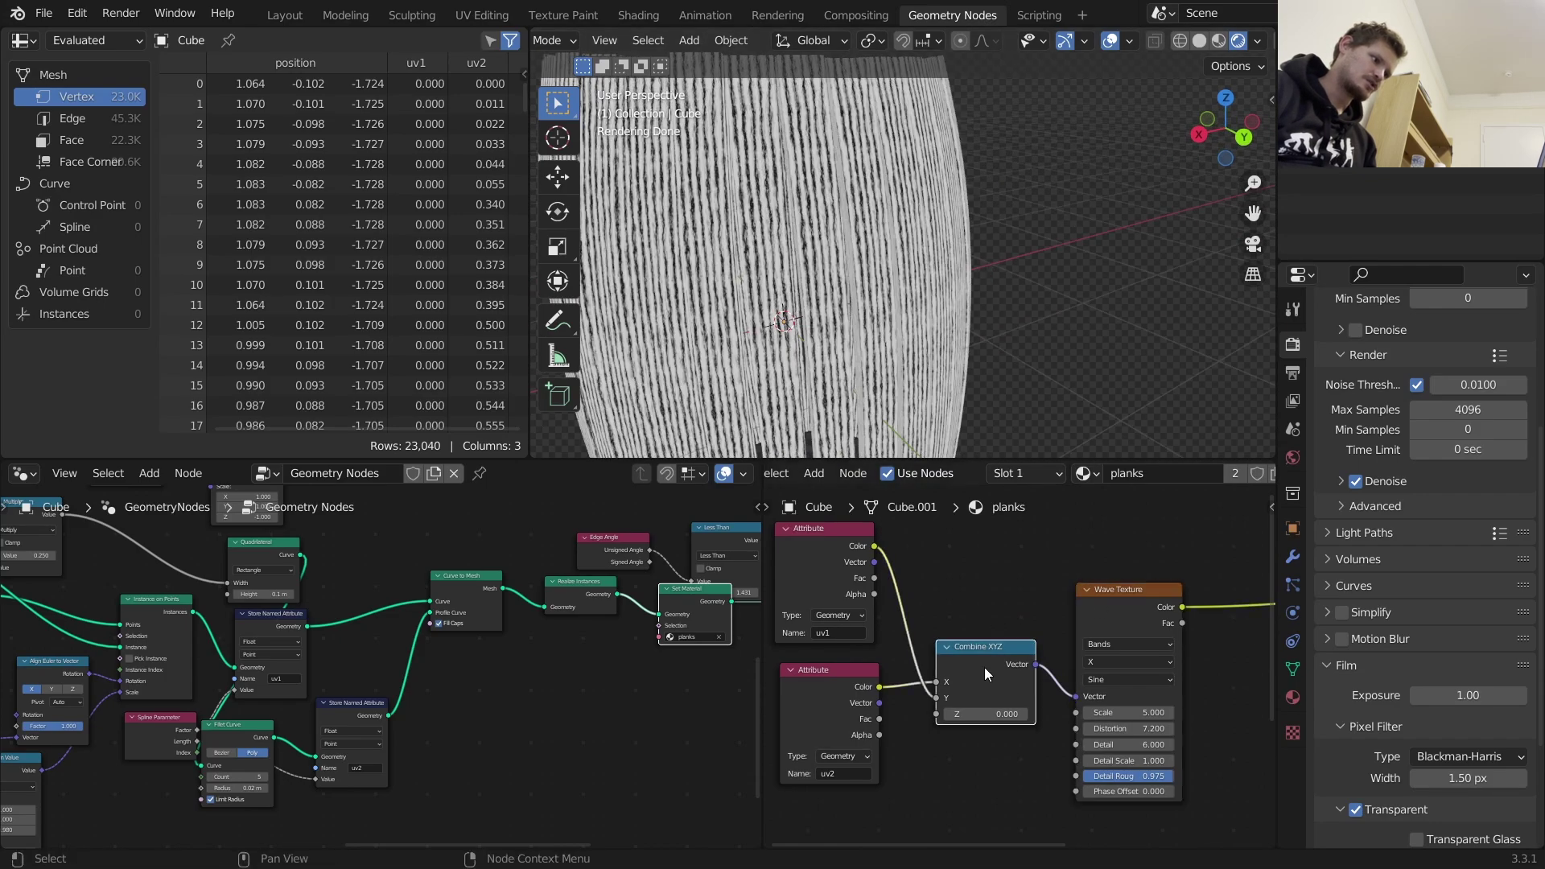
Try swapping the X and Y inputs of Combine XYZ, revert the swap, and inspect the plank grain
key(alt+s)
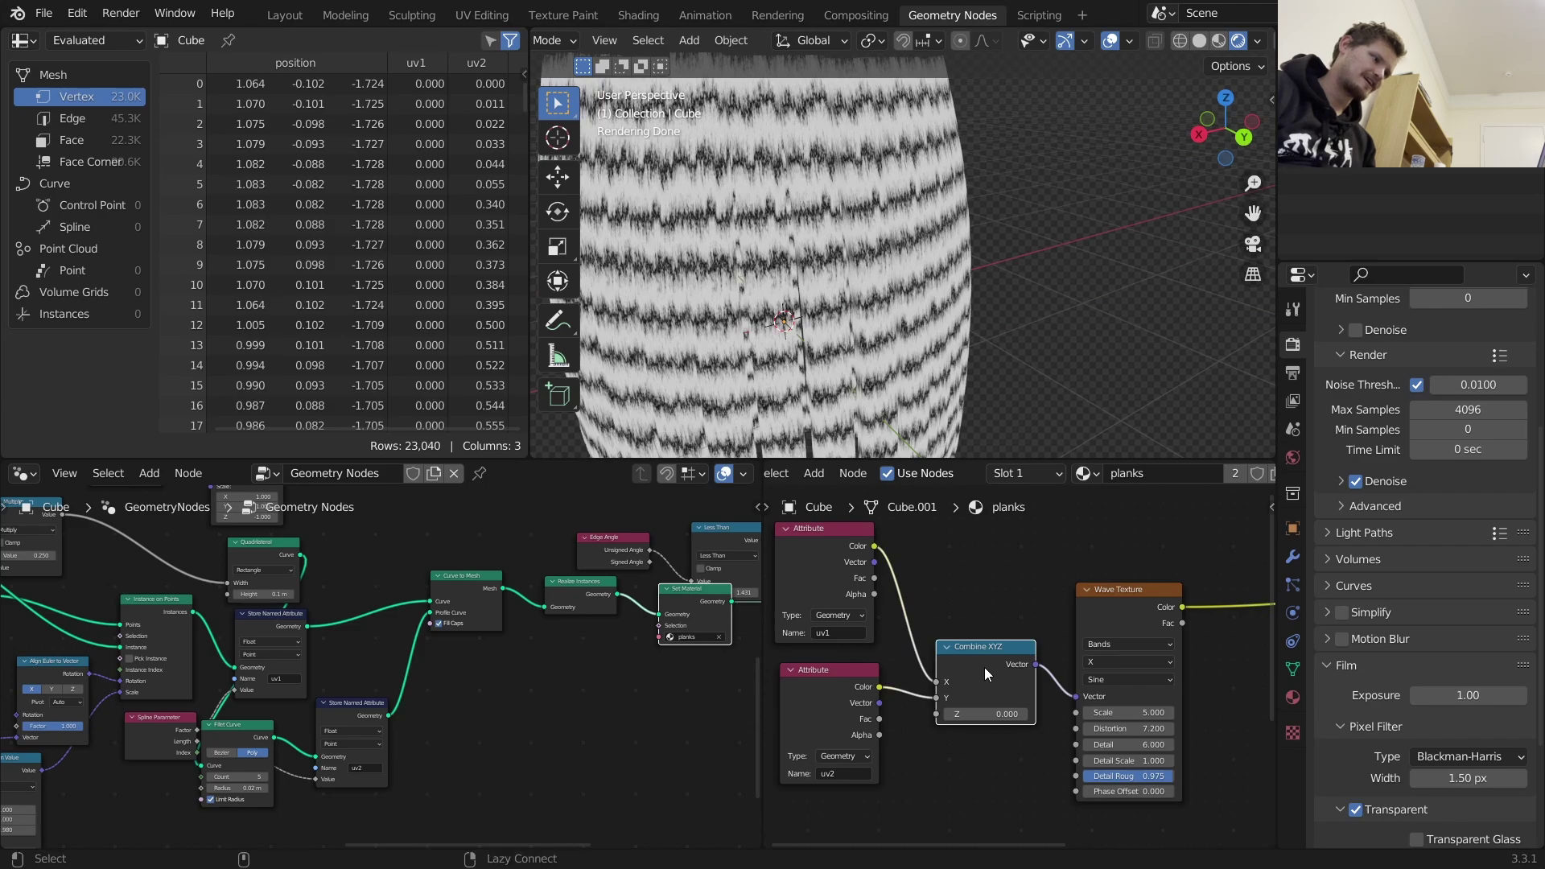
key(alt+s)
scroll(887, 270, down, 2)
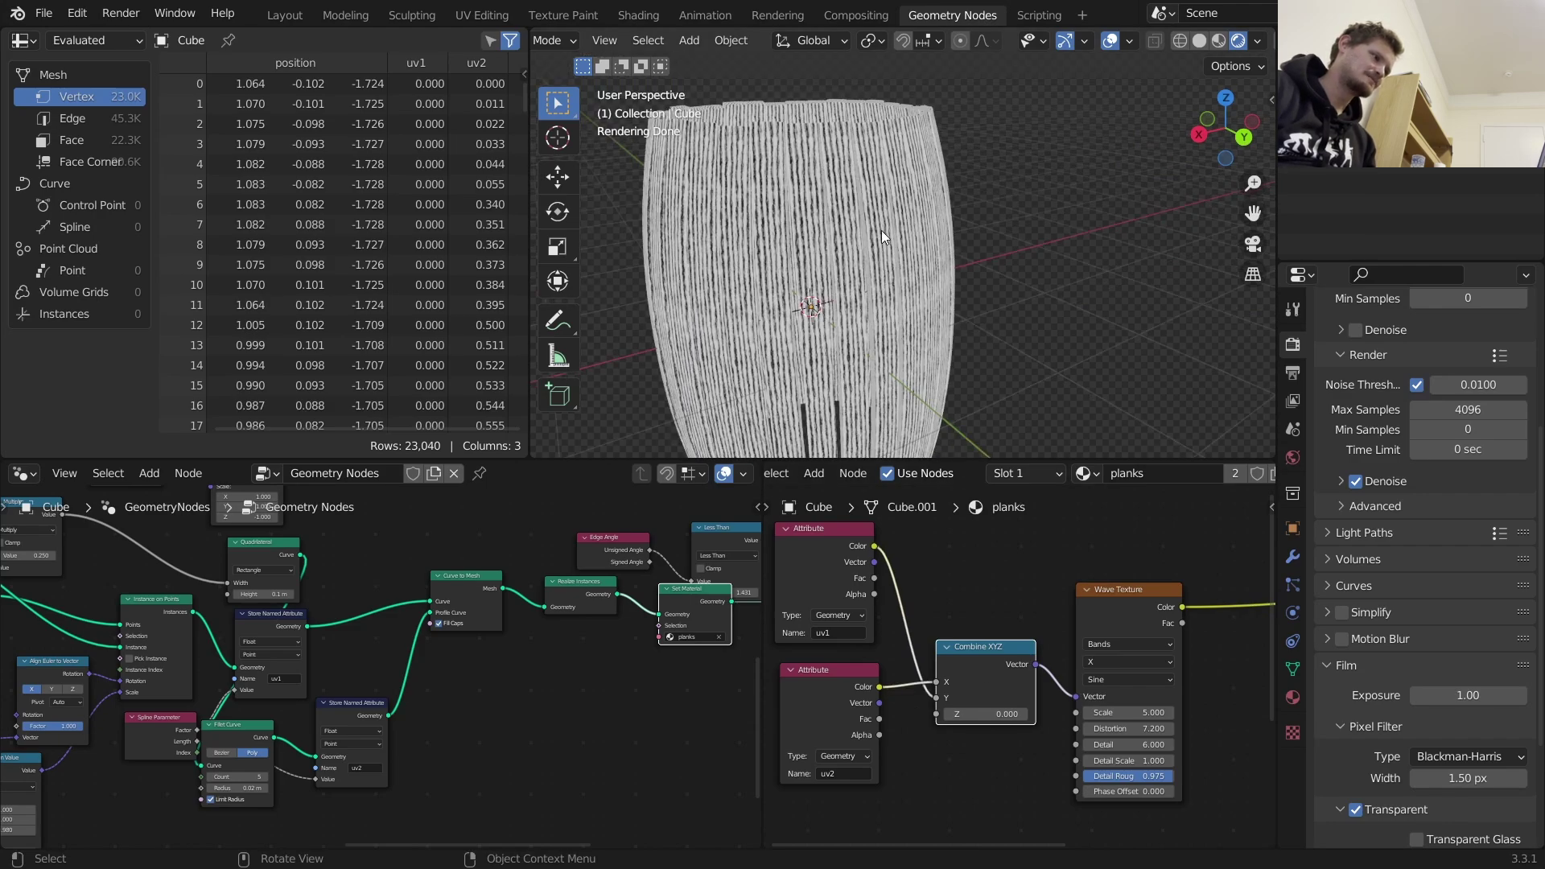
scroll(885, 209, up, 5)
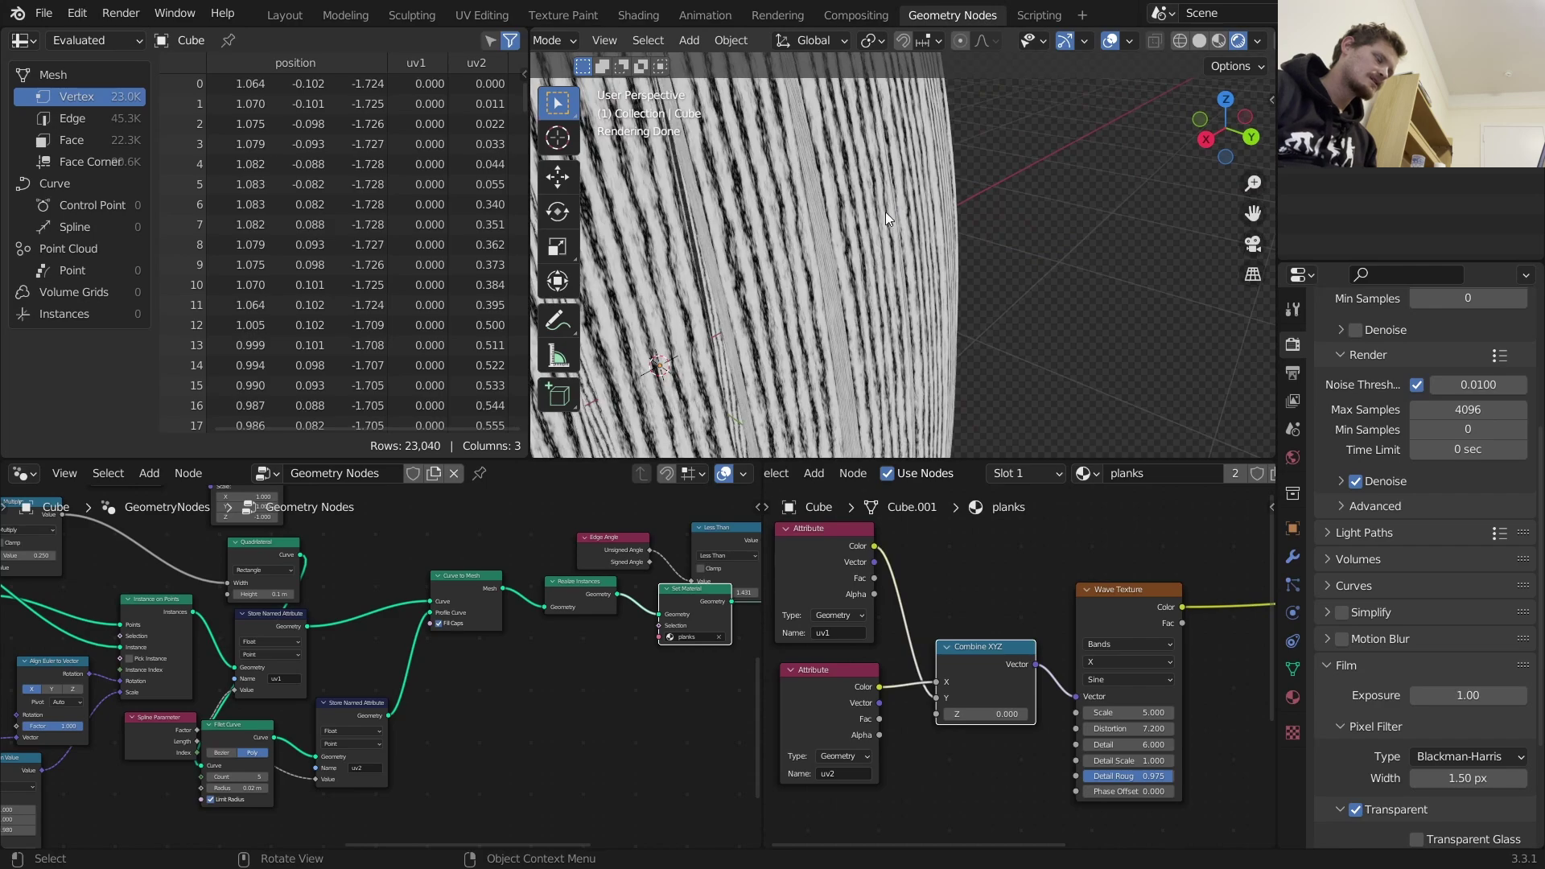
middle_drag(885, 213, 785, 230)
scroll(786, 230, down, 7)
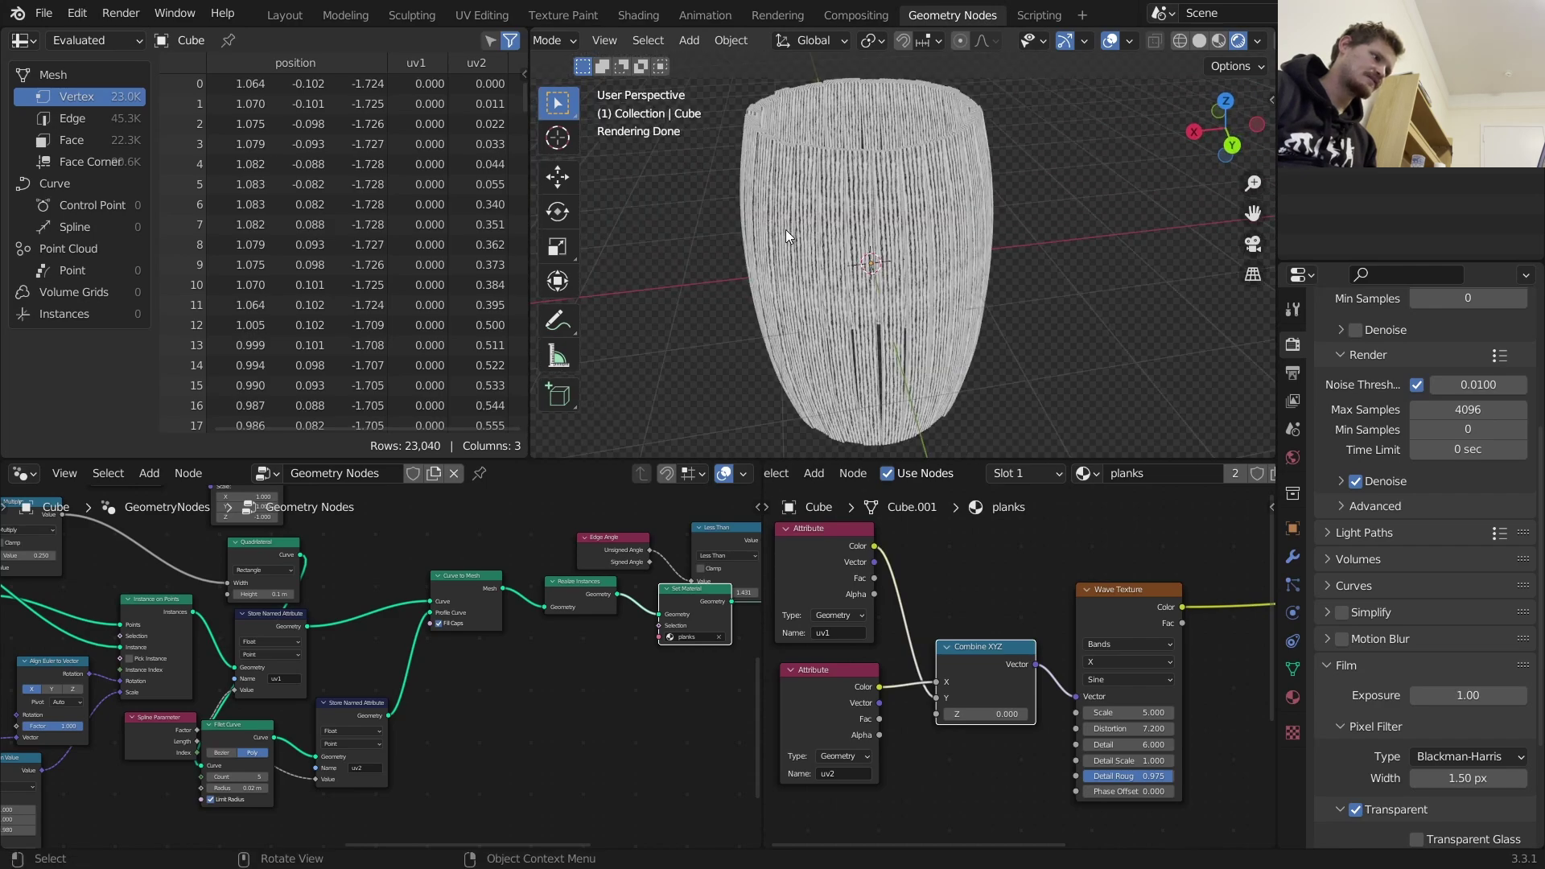
scroll(785, 229, up, 3)
Connect the Wave Texture's Color to the Principled BSDF's Base Color, with the BSDF feeding the material output
middle_drag(1095, 602, 819, 597)
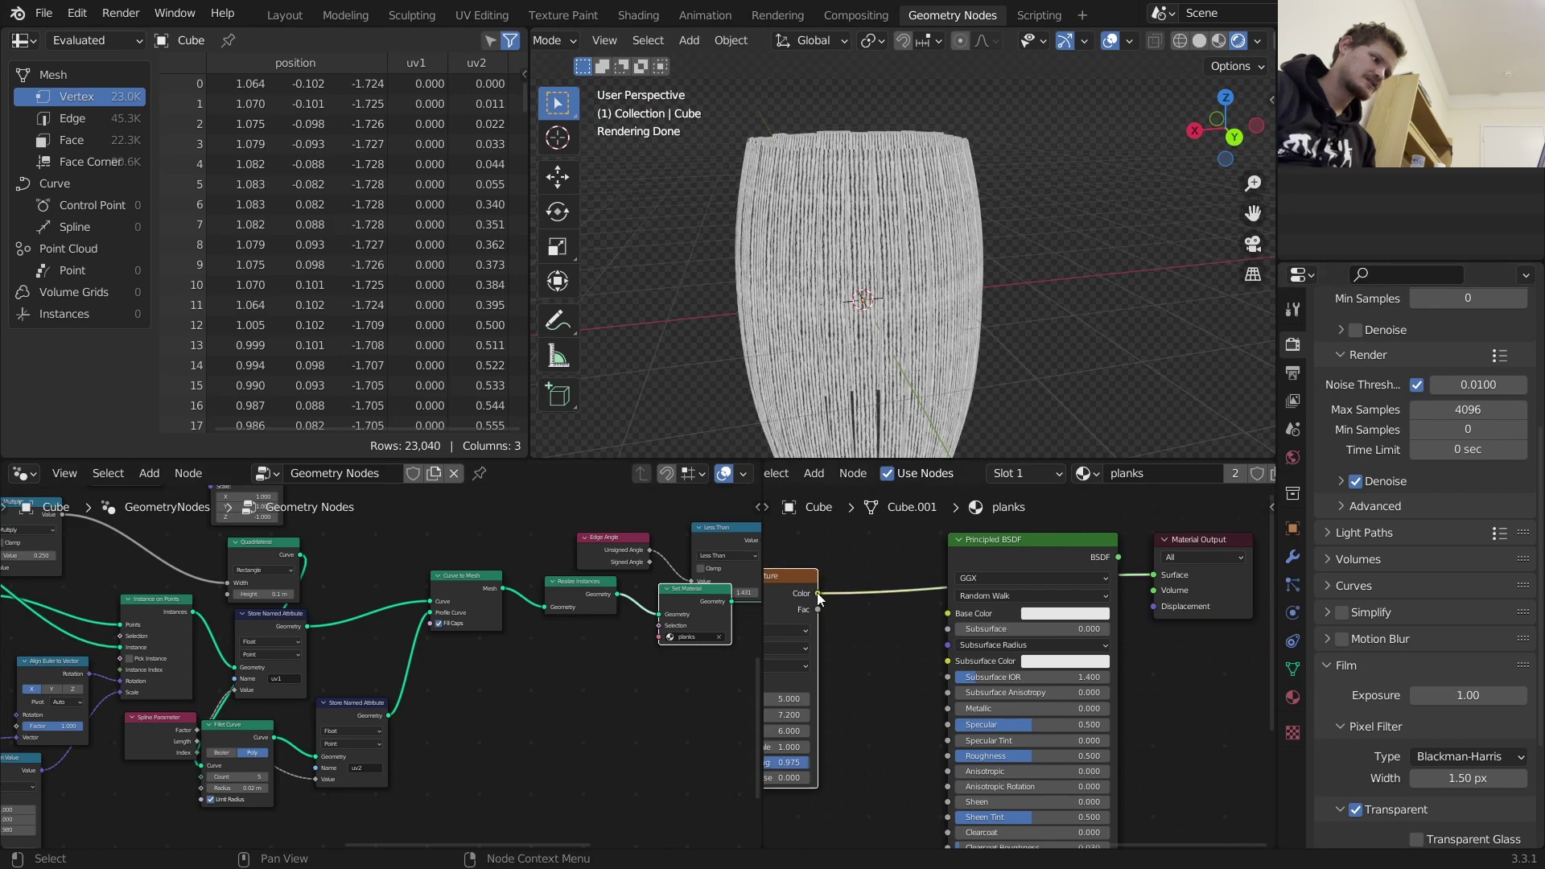
drag(818, 592, 949, 614)
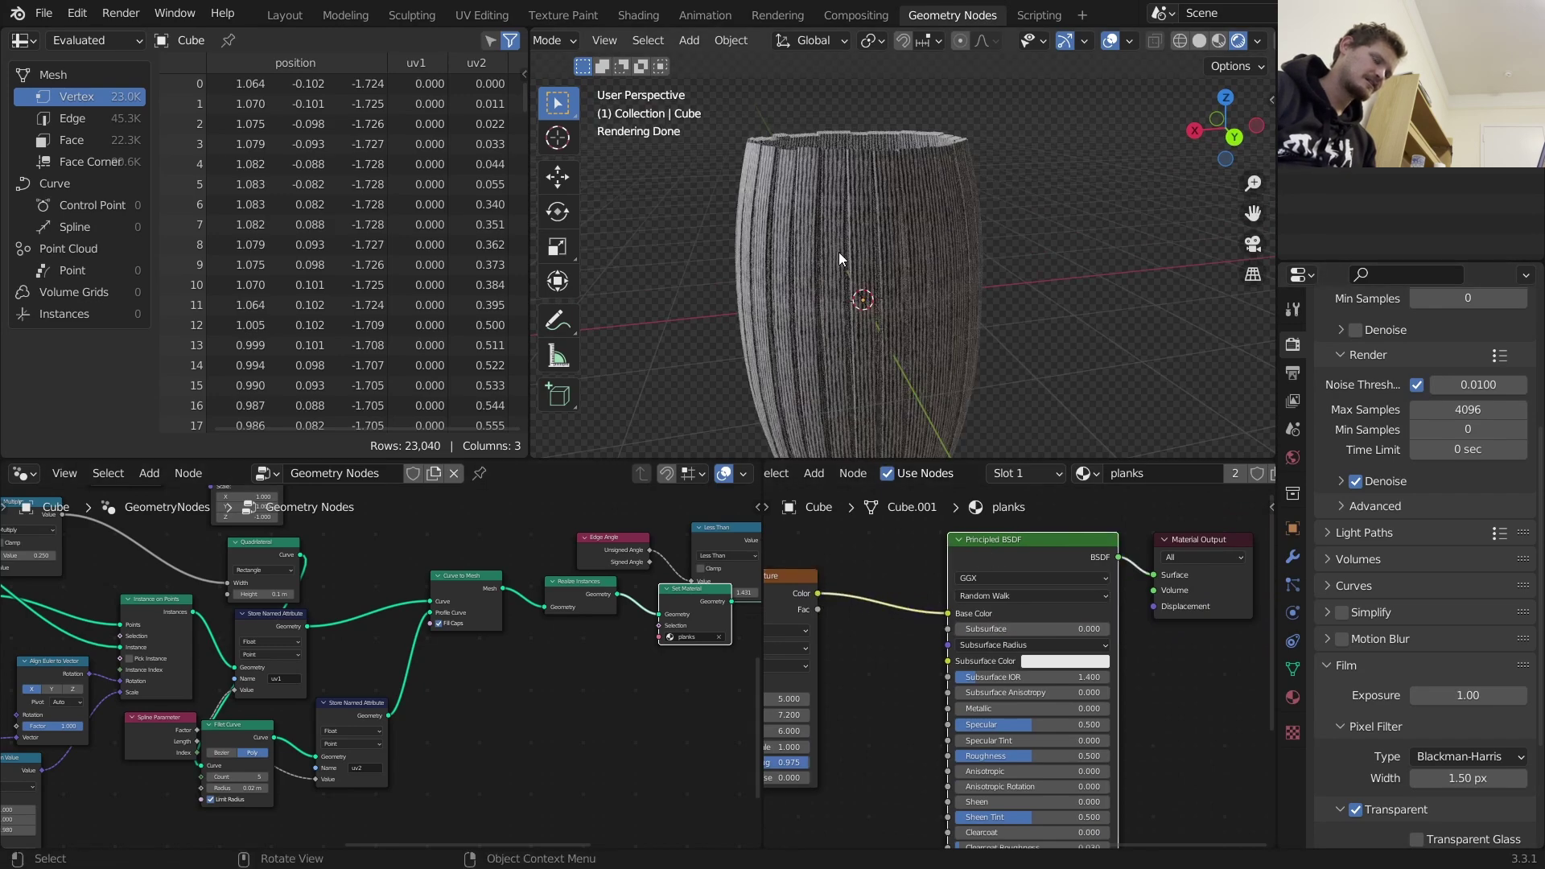
scroll(838, 253, up, 4)
Set the Wave Texture's Distortion to 14.7
middle_drag(818, 635, 994, 610)
scroll(995, 610, up, 1)
scroll(966, 720, up, 1)
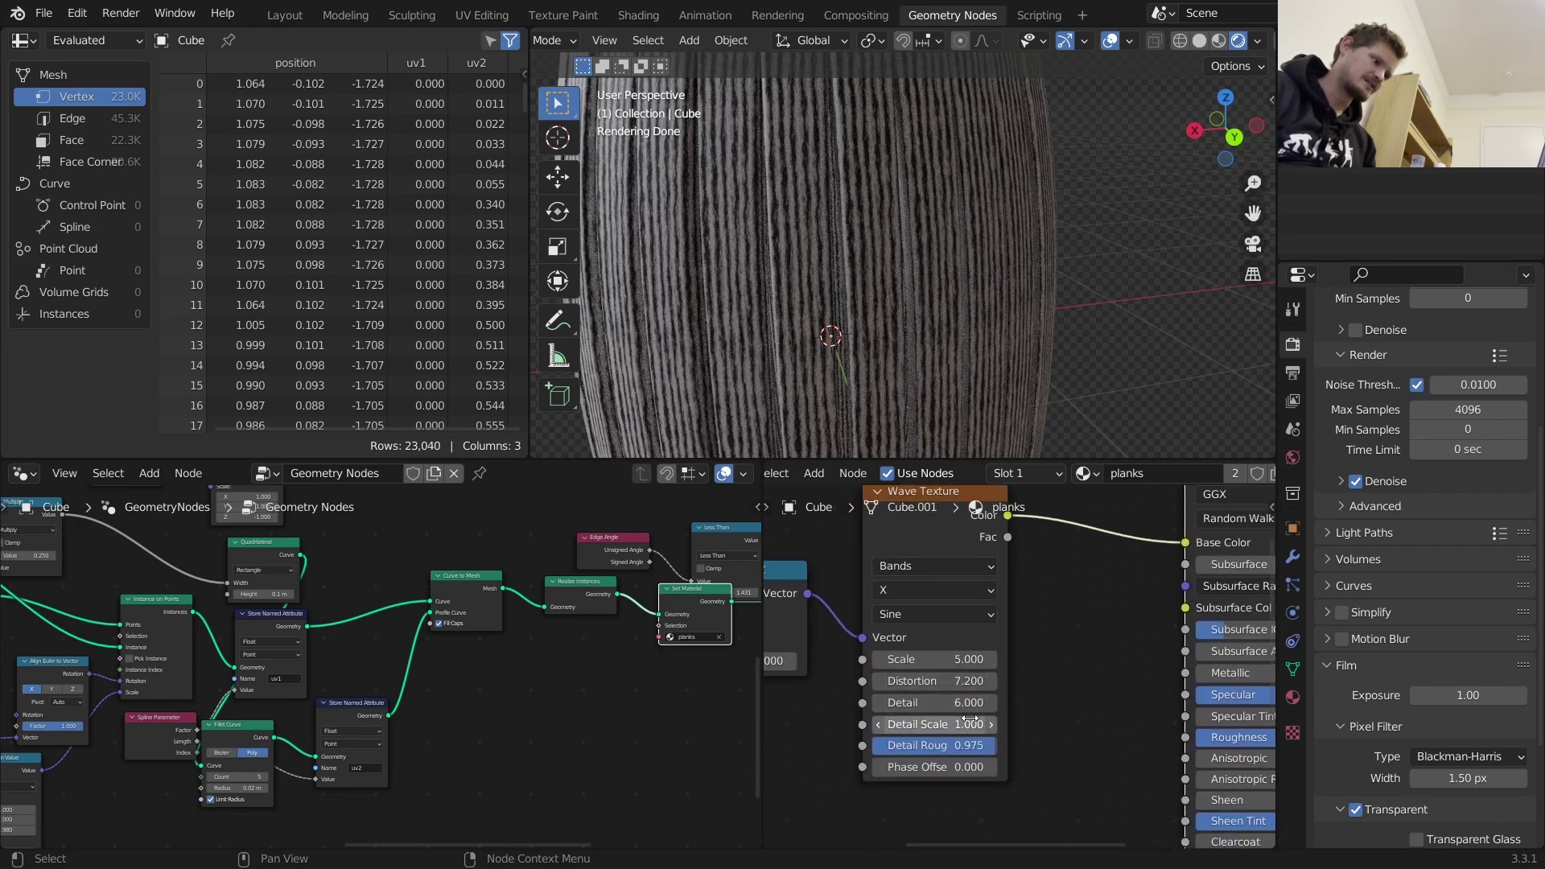
drag(965, 722, 988, 681)
key(ctrl+z)
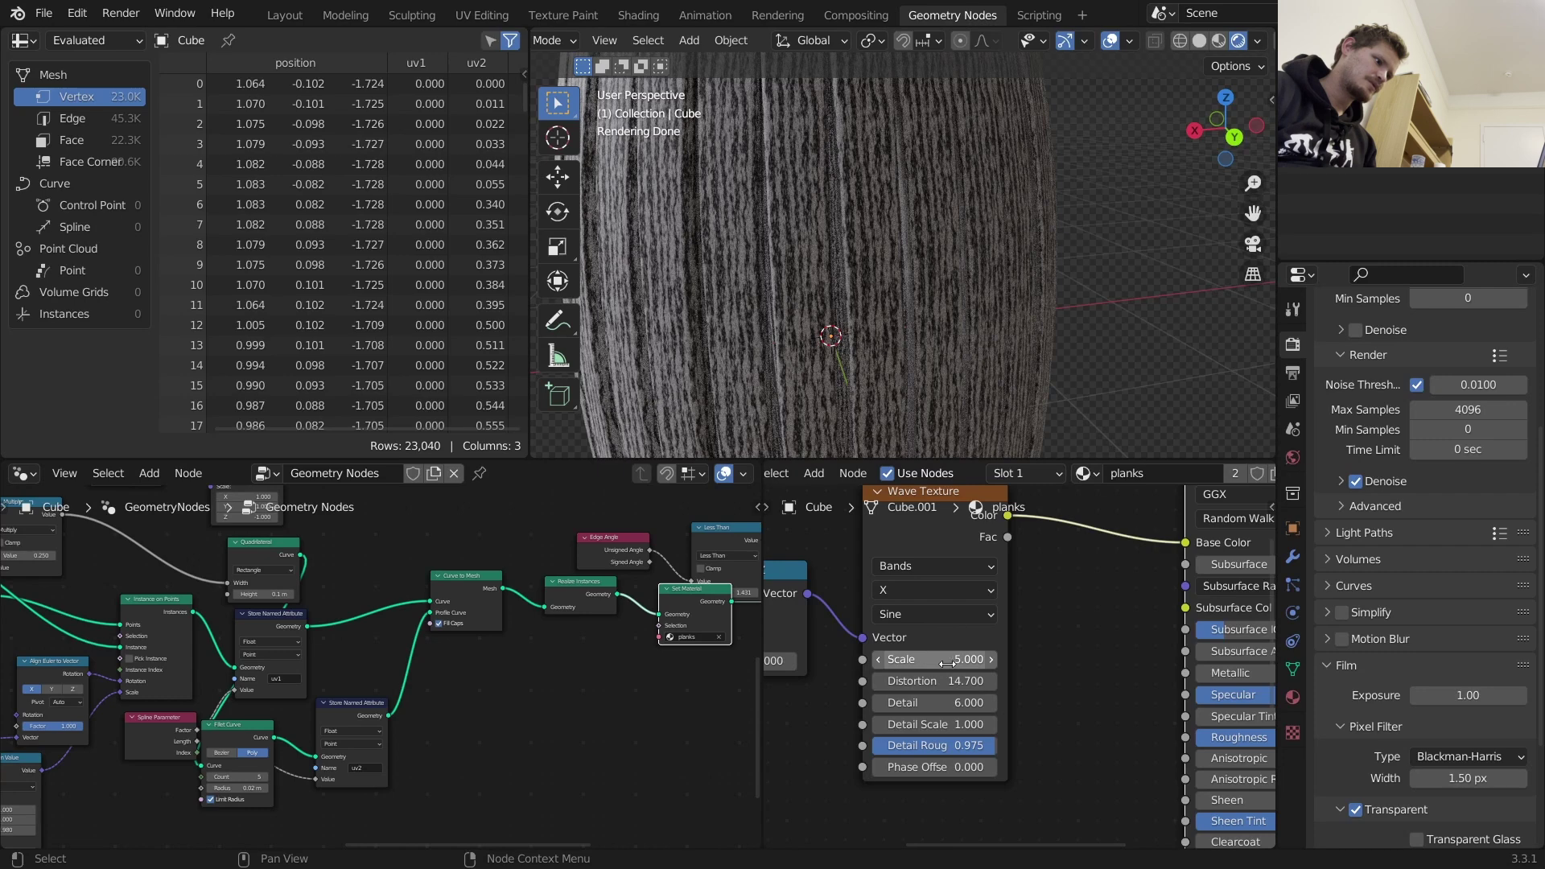
Move both Attribute nodes and Combine XYZ further away from the Wave Texture to make room between them
scroll(924, 667, down, 4)
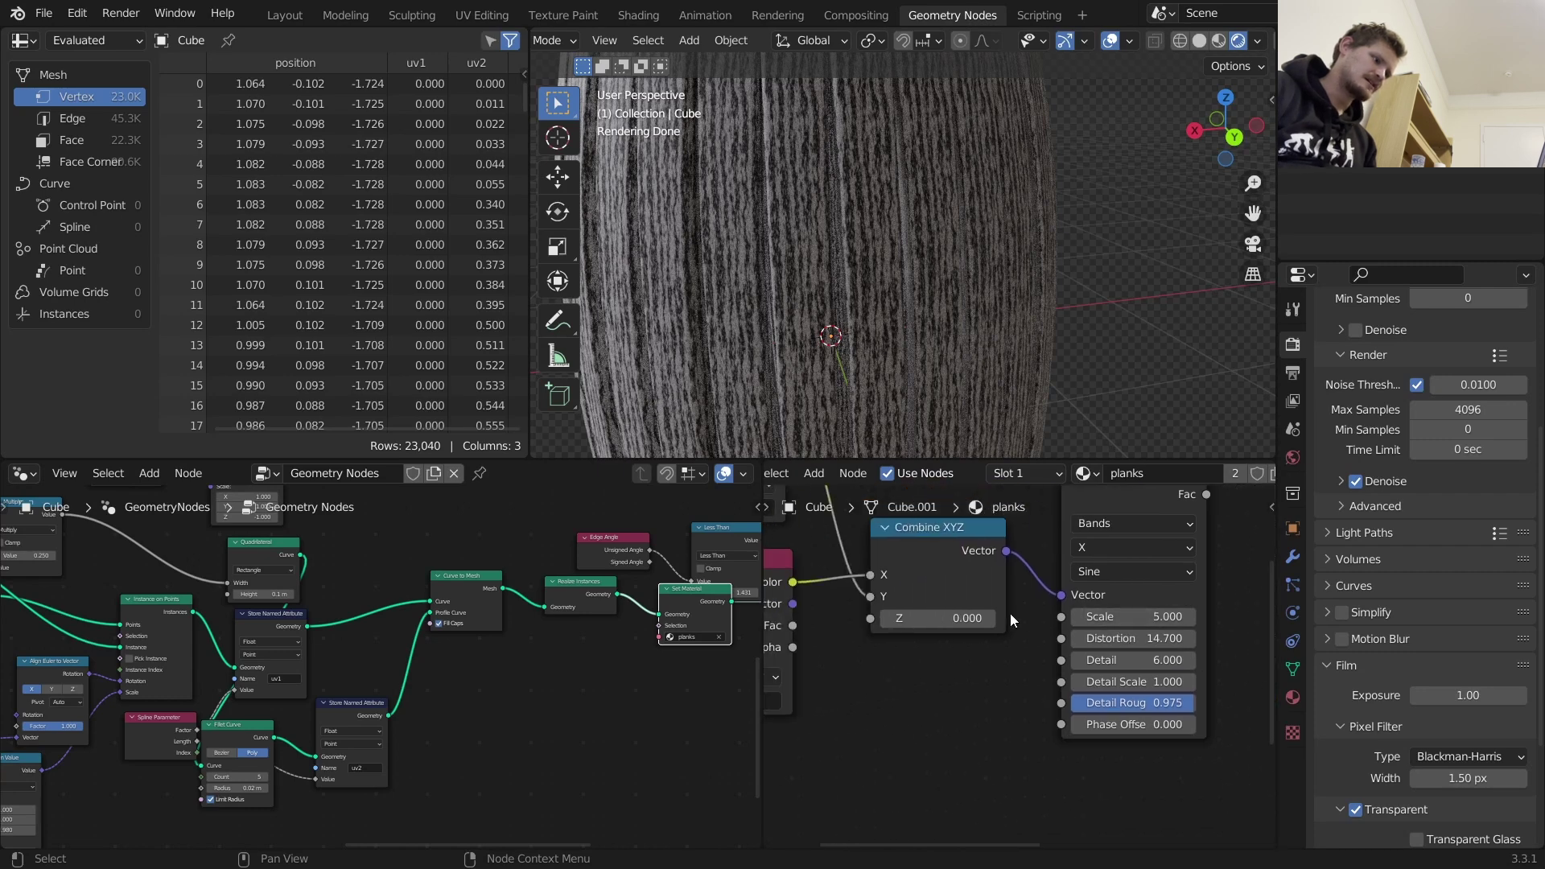
scroll(904, 658, down, 3)
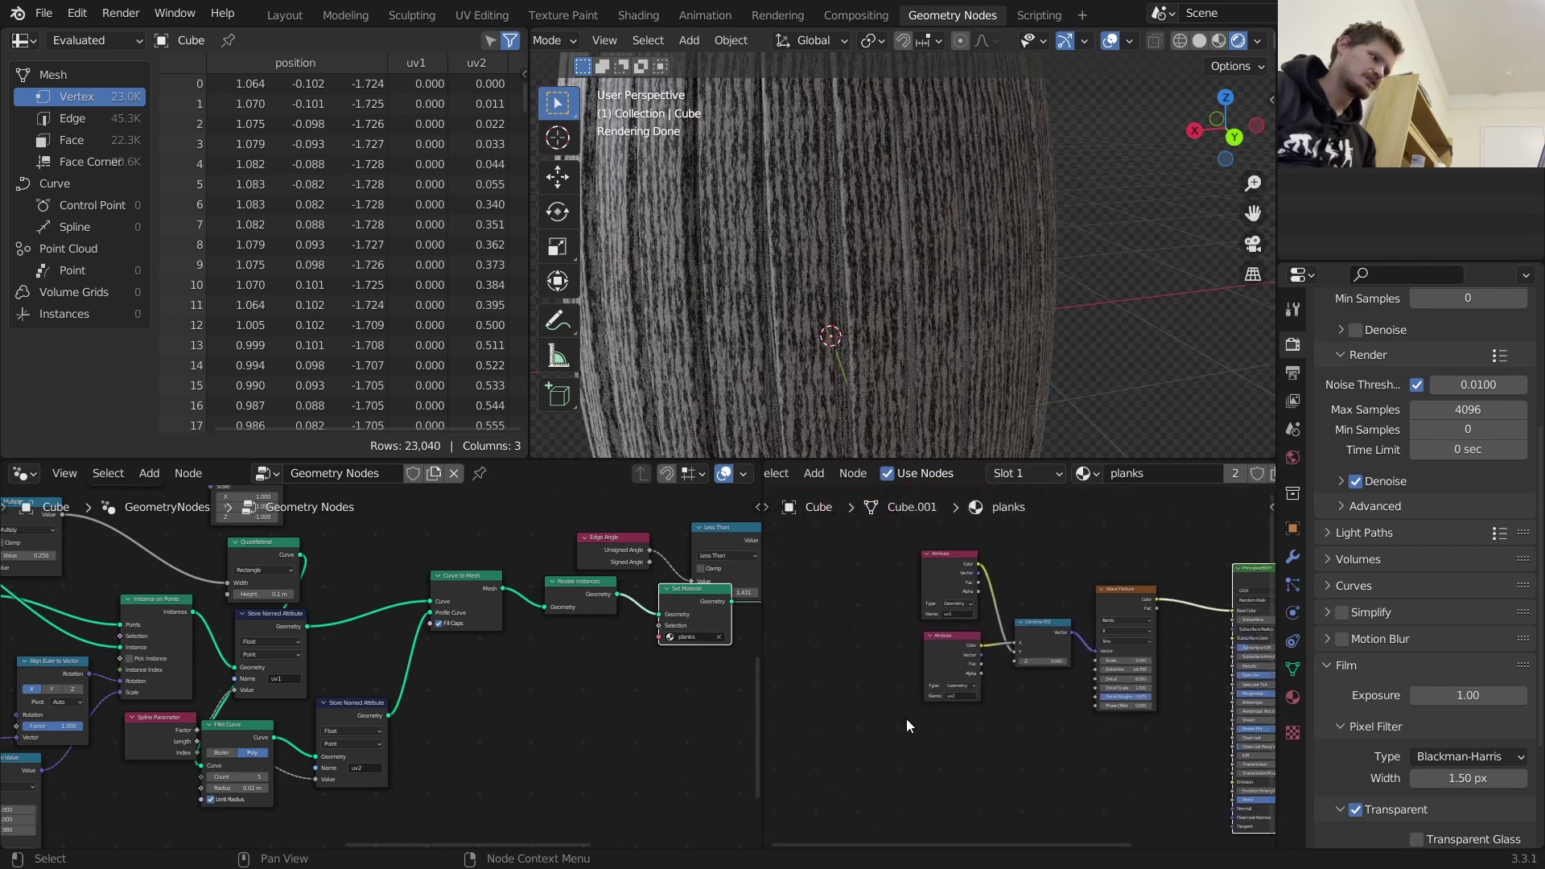
drag(907, 719, 1068, 589)
key(g)
click(959, 610)
scroll(881, 298, down, 3)
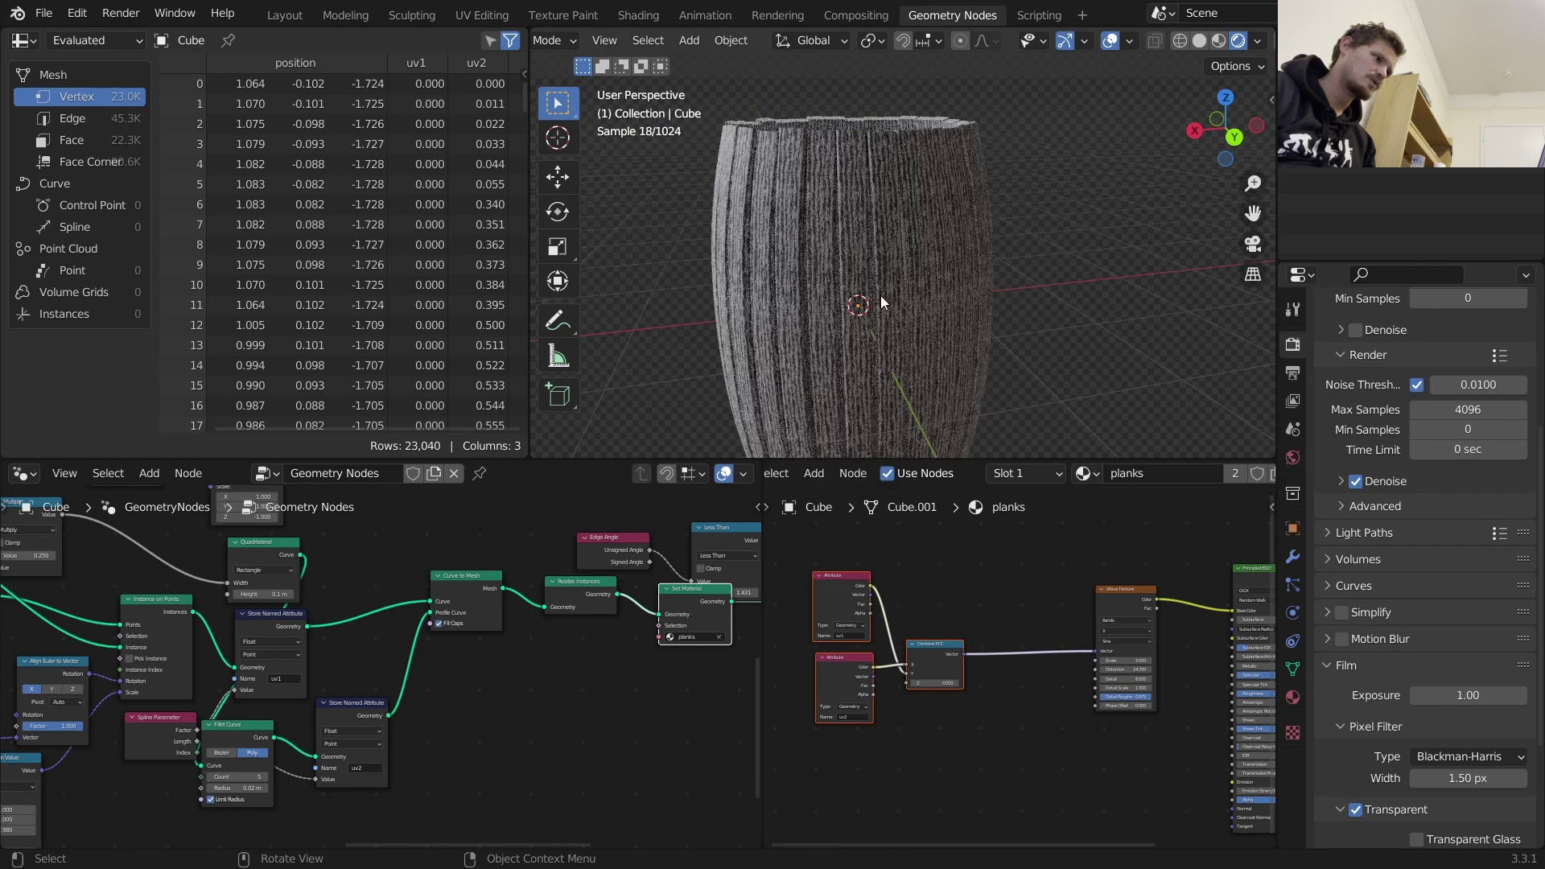
Insert a Mix color node between Combine XYZ and the Wave Texture, with the Combine XYZ Vector feeding Color1
scroll(993, 636, up, 2)
key(shift+a)
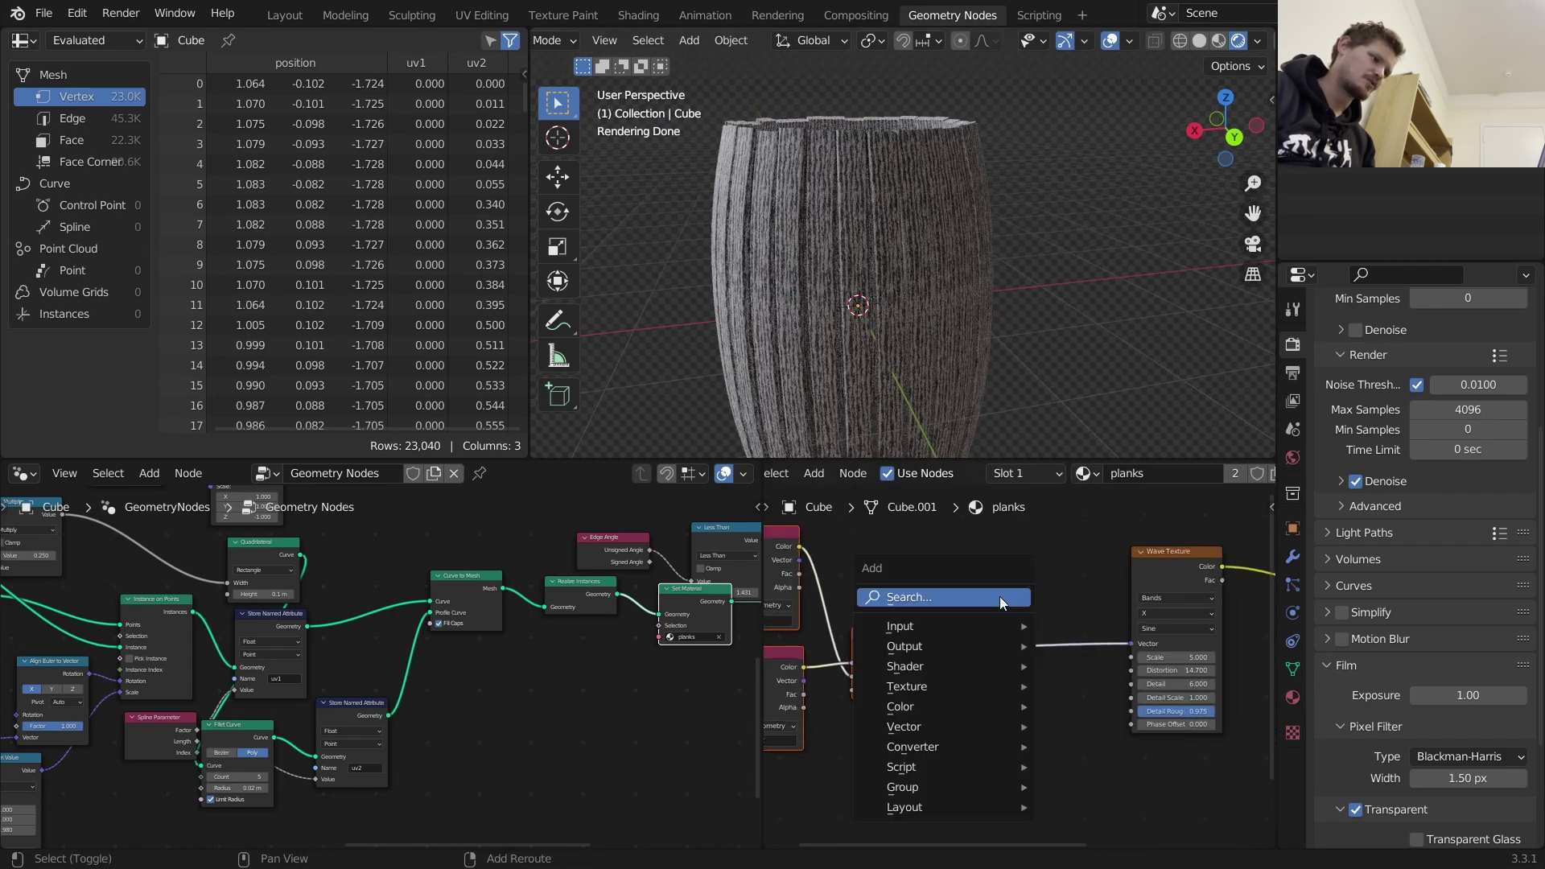
click(983, 603)
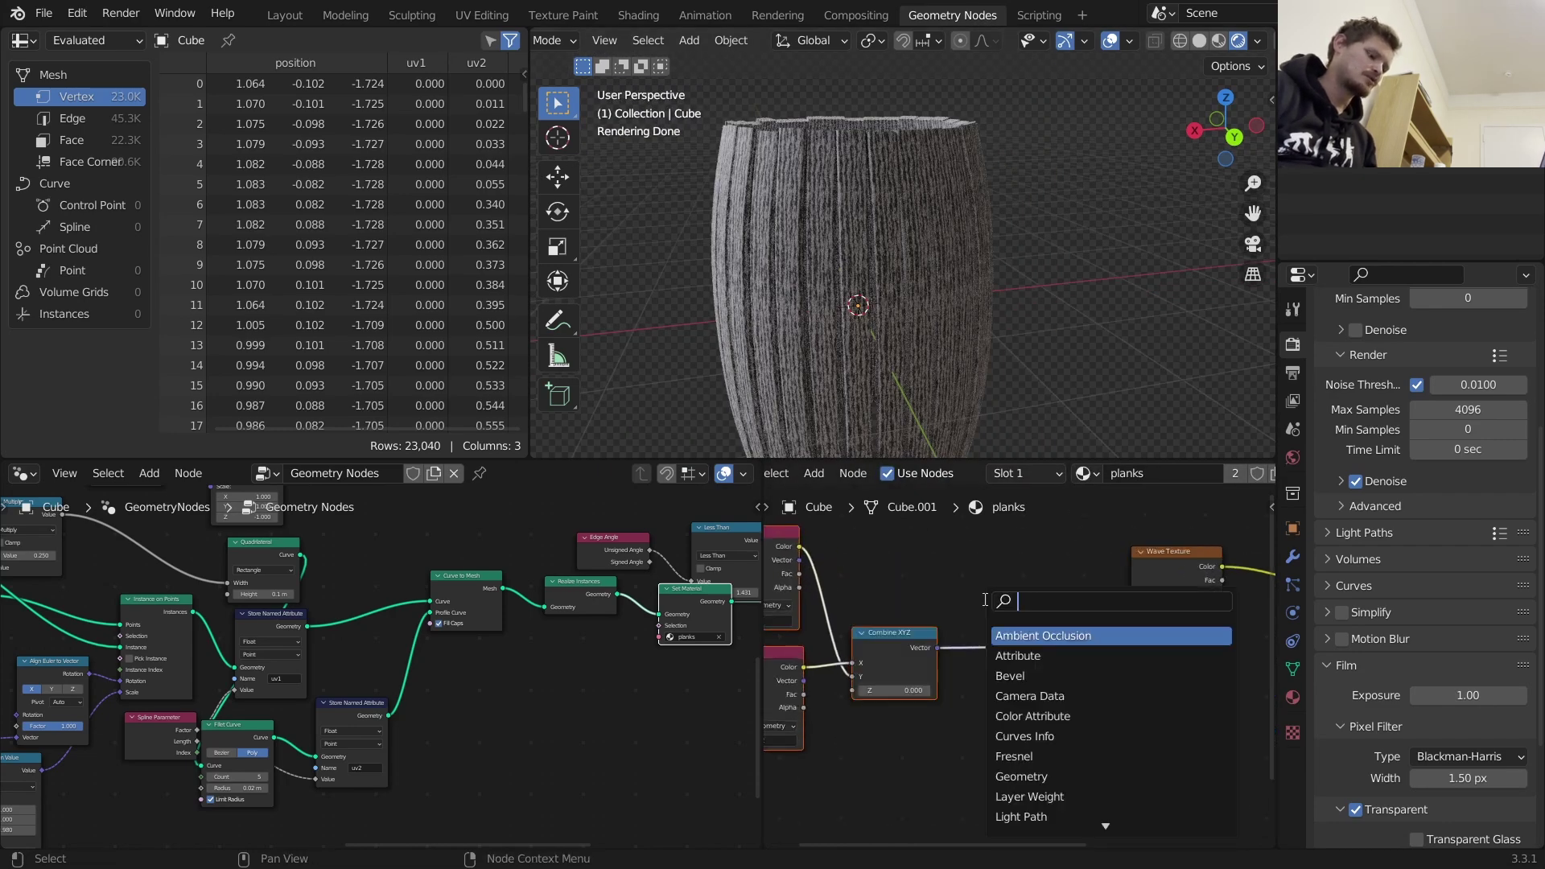
text(mix)
key(Return)
click(1014, 680)
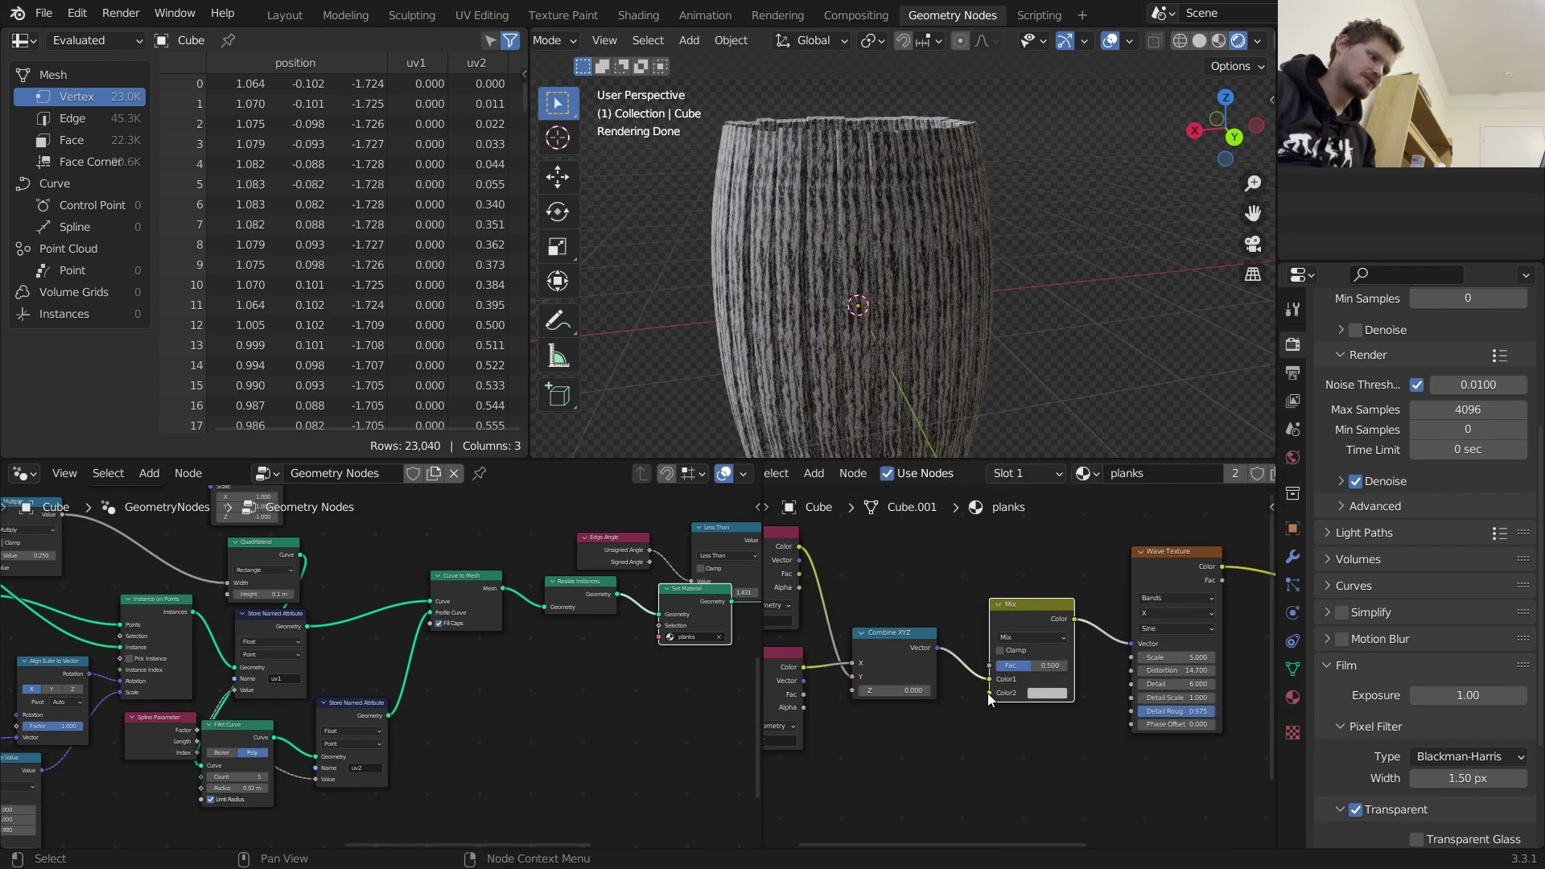
Add a Noise Texture below Combine XYZ with its Fac output feeding the Mix node's Color2
drag(988, 692, 944, 759)
text(noise)
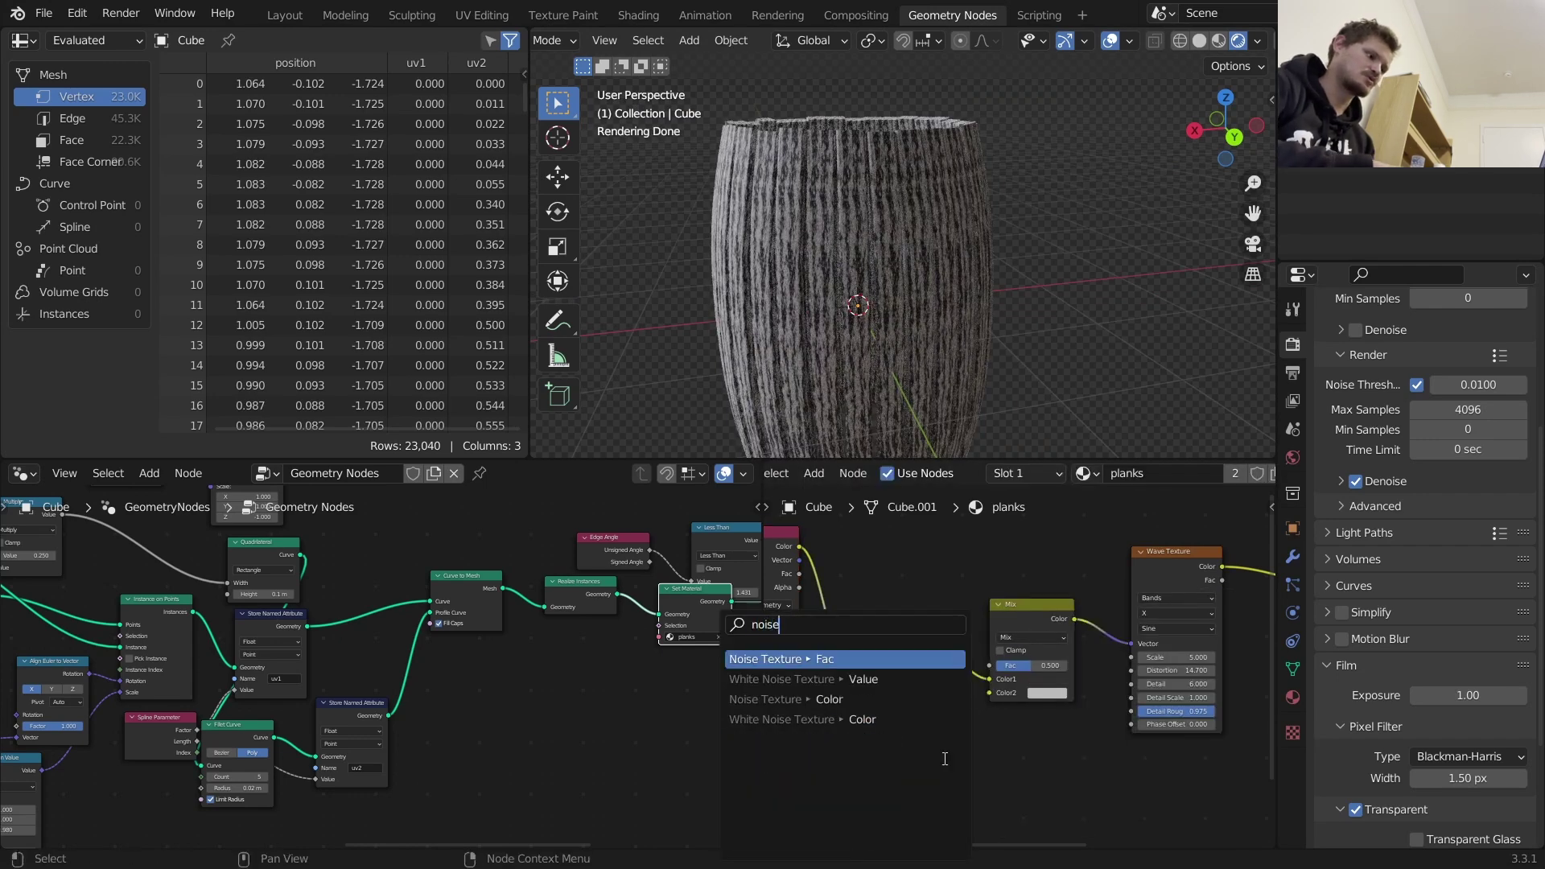
key(Return)
click(923, 753)
scroll(820, 245, up, 4)
scroll(815, 239, down, 2)
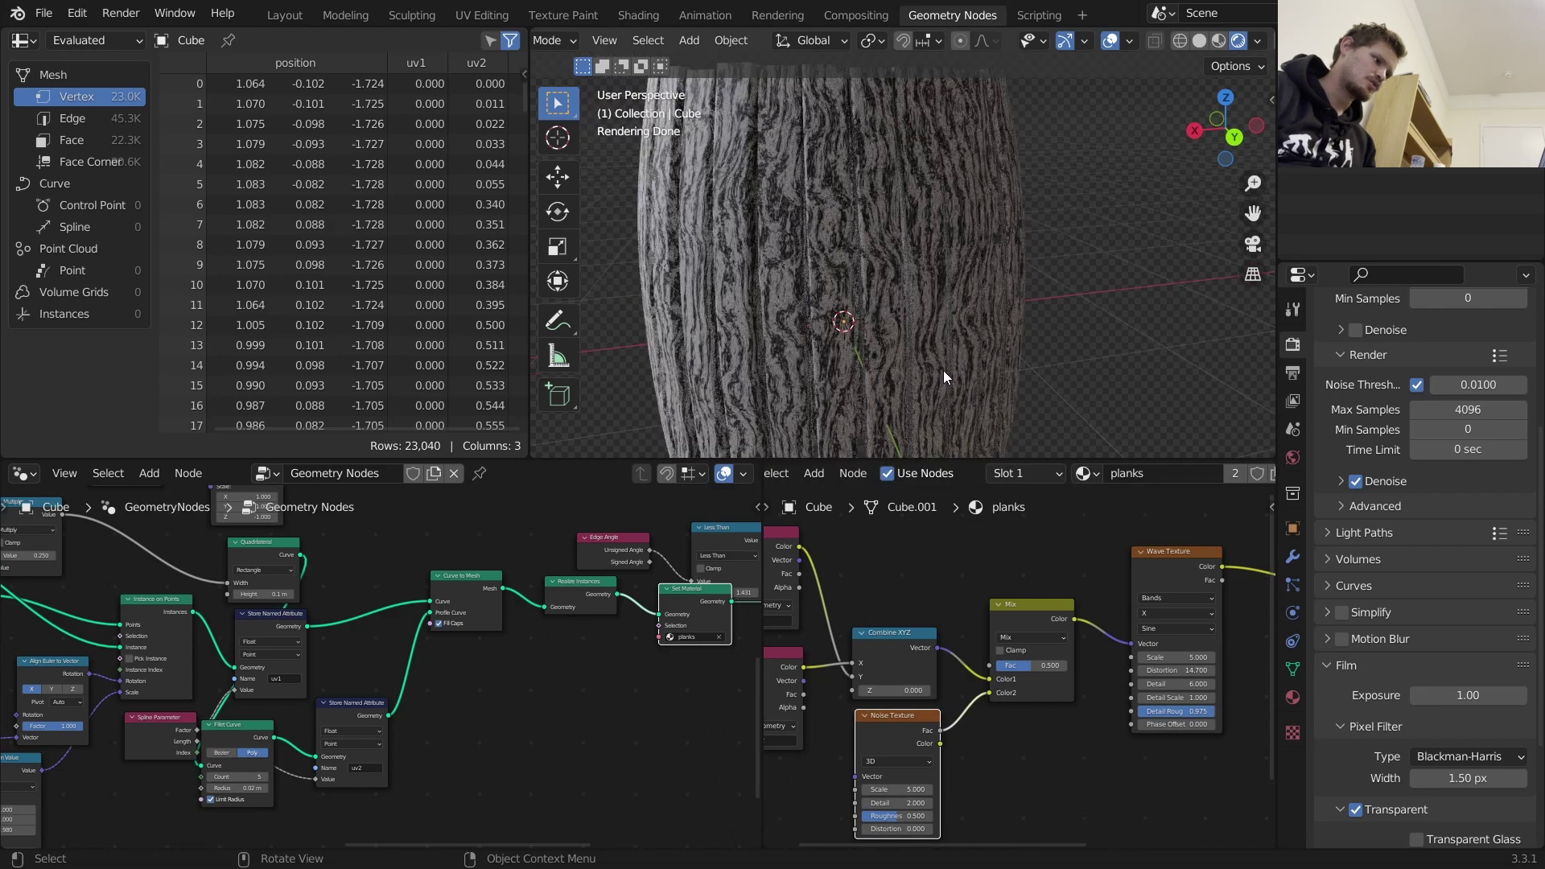
middle_drag(904, 789, 959, 713)
scroll(959, 715, up, 3)
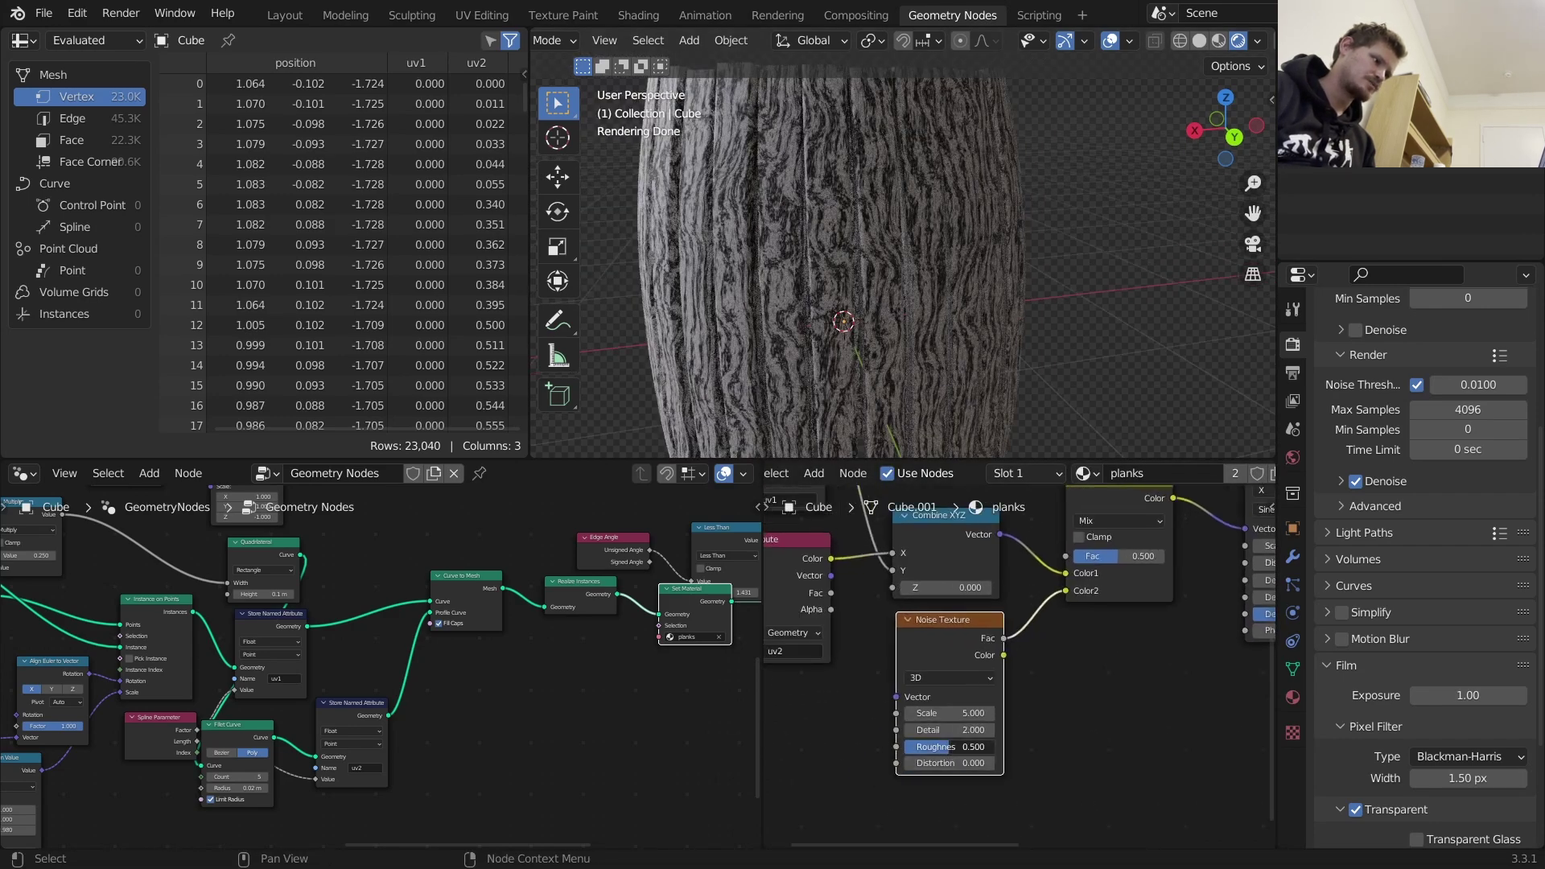
Set the Noise Texture's Roughness to 1.000 and Detail to 8.000
drag(949, 747, 995, 746)
click(989, 730)
key(Return)
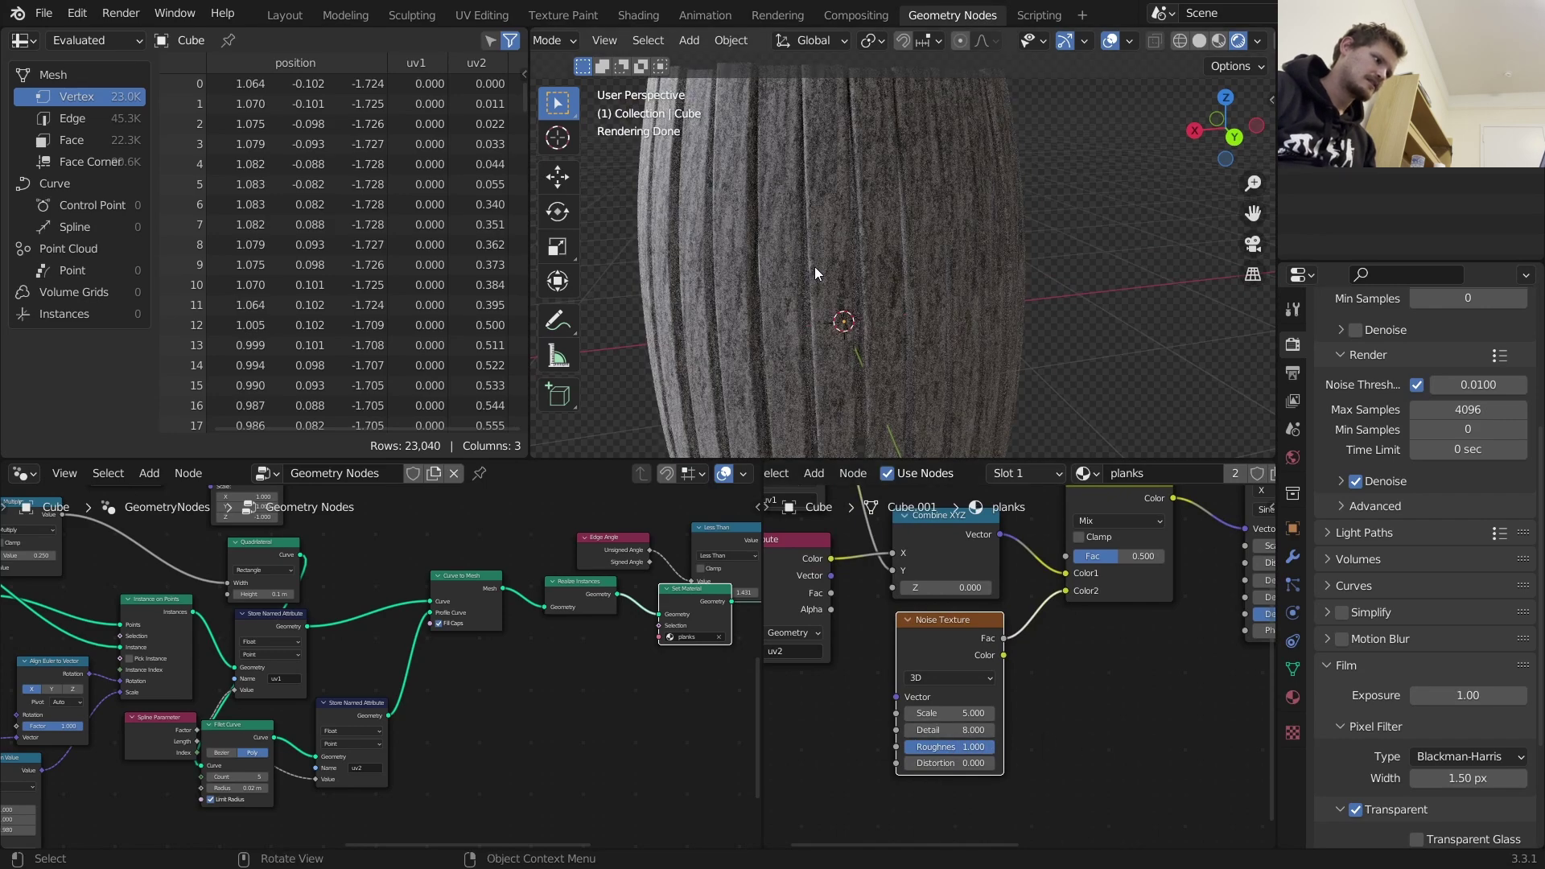
scroll(814, 268, down, 3)
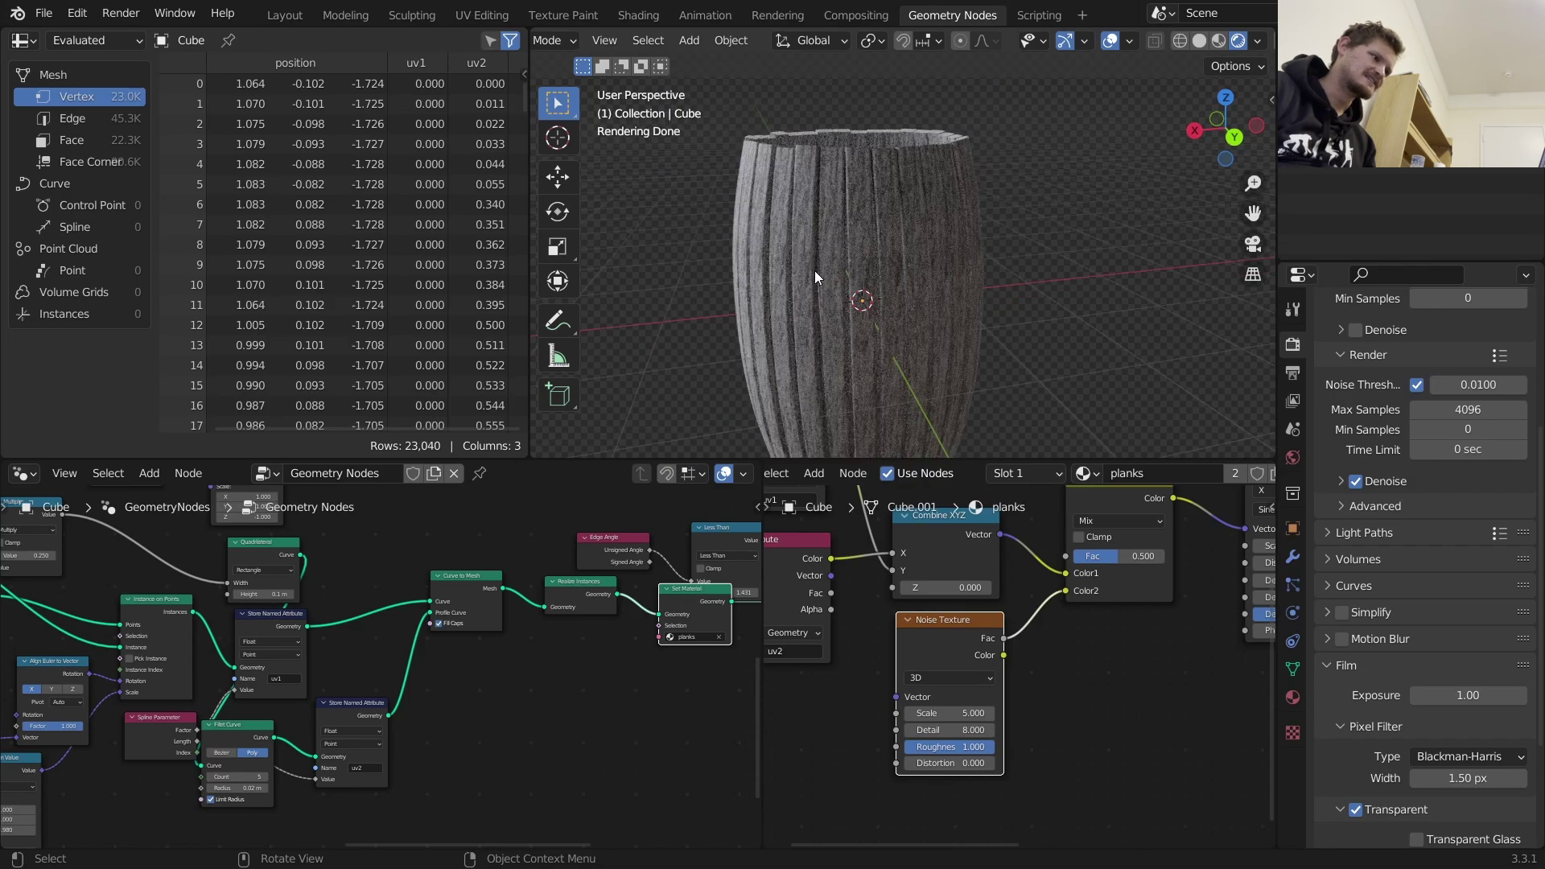
scroll(837, 310, up, 4)
scroll(837, 310, up, 1)
Briefly mute the Mix node before the Wave Texture to compare the grain, and lower its Fac slightly
middle_drag(1137, 624, 951, 722)
click(929, 588)
key(m)
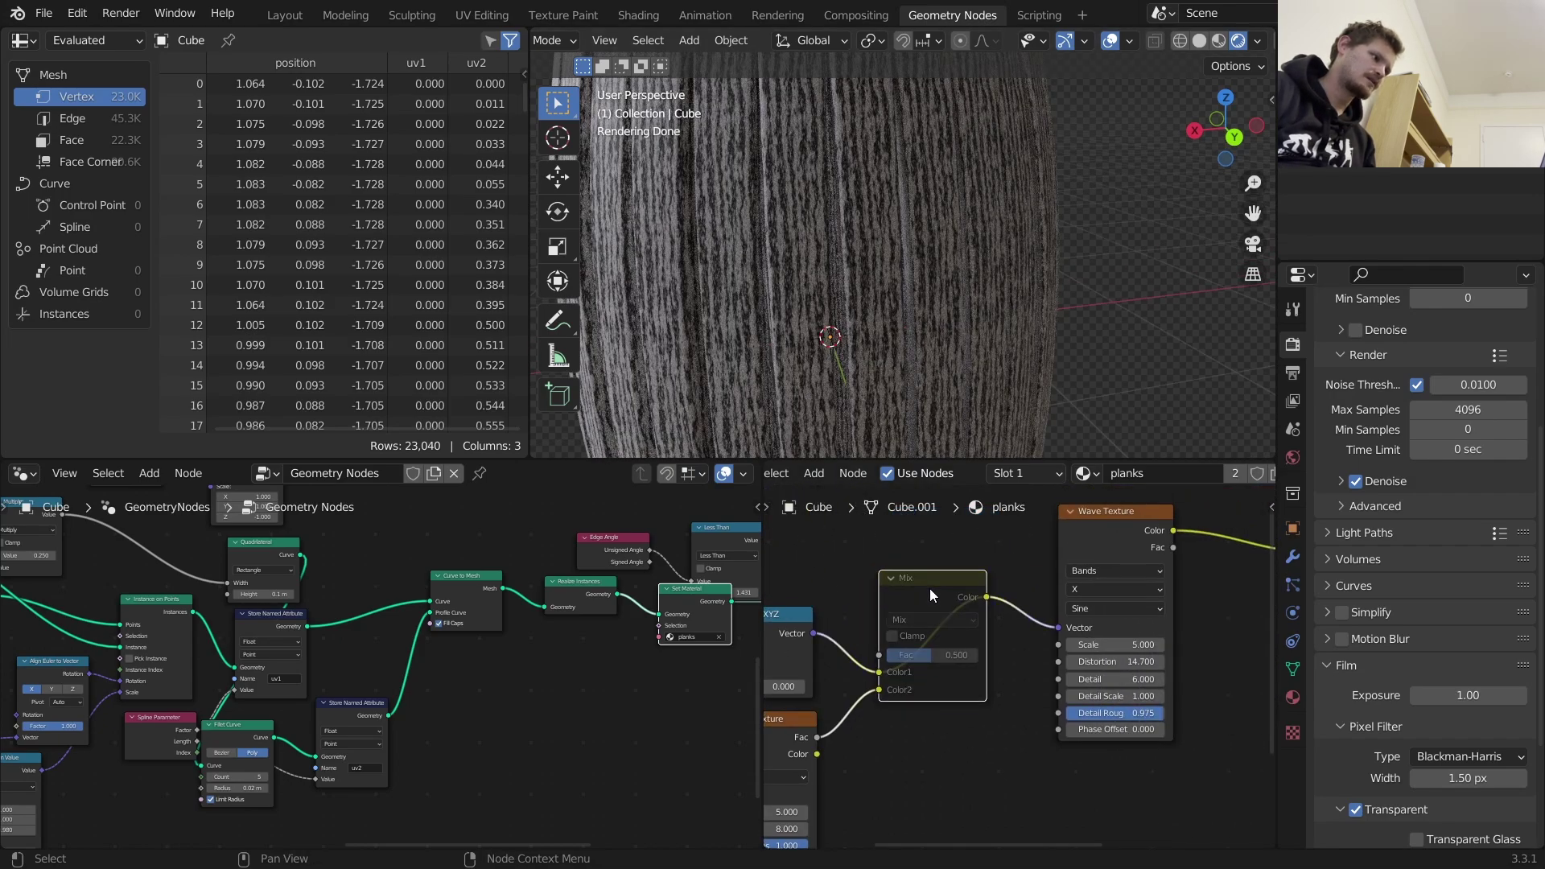
key(m)
mouse_move(934, 655)
mouse_down()
mouse_move(913, 655)
mouse_move(927, 655)
mouse_up()
Move the texture nodes further away from the Principled BSDF to make room between Wave Texture and shader
scroll(1012, 659, down, 7)
scroll(989, 614, down, 4)
drag(815, 722, 1060, 591)
key(g)
click(923, 593)
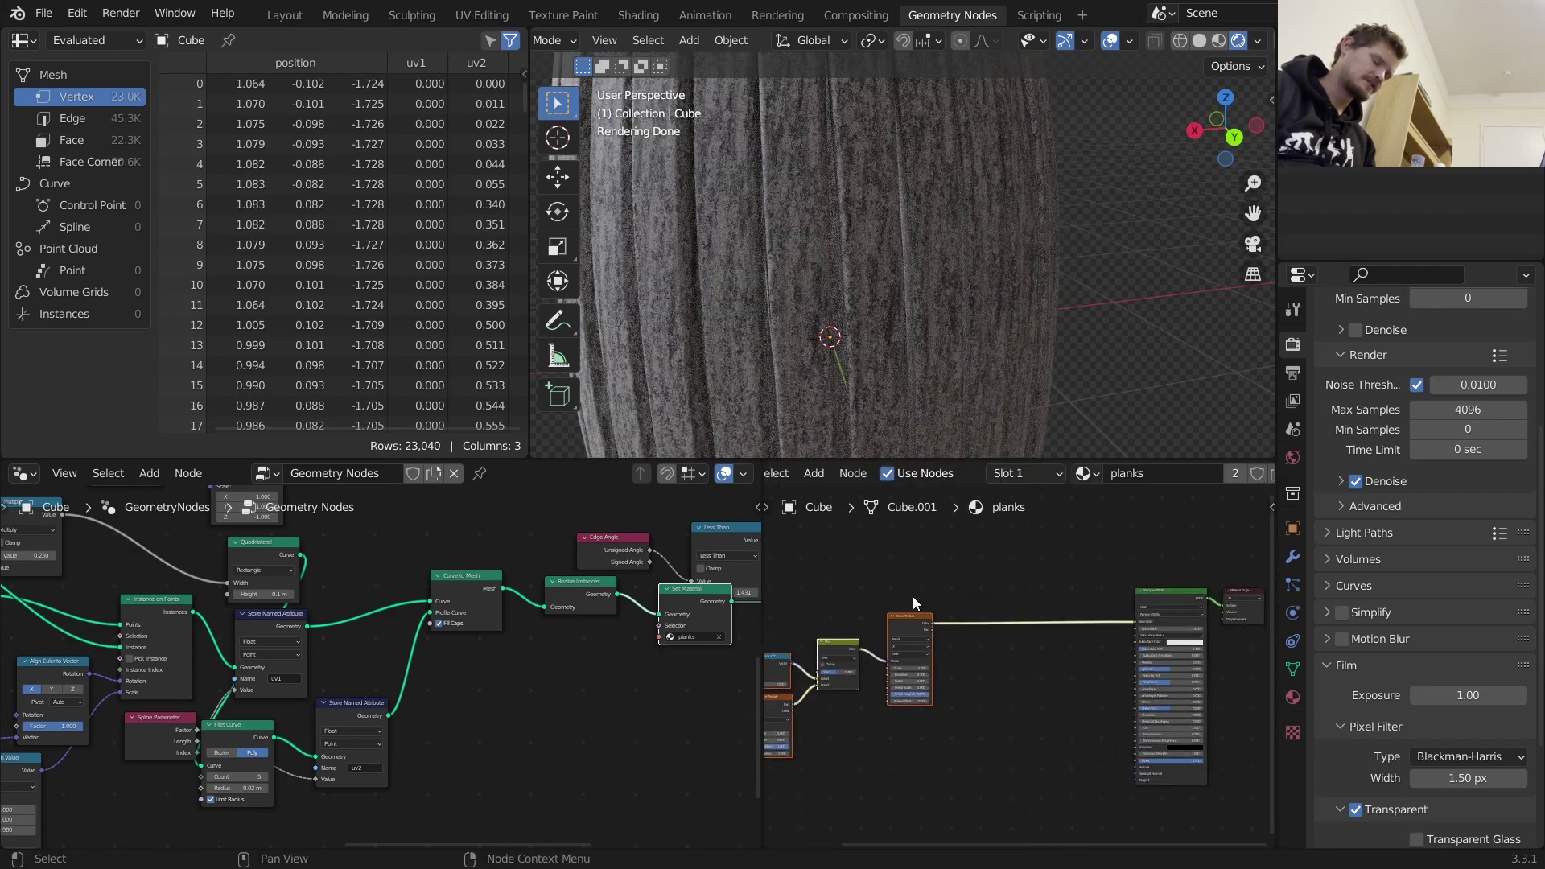
scroll(949, 578, up, 2)
key(shift+a)
click(966, 557)
text(mi)
key(Return)
click(1034, 601)
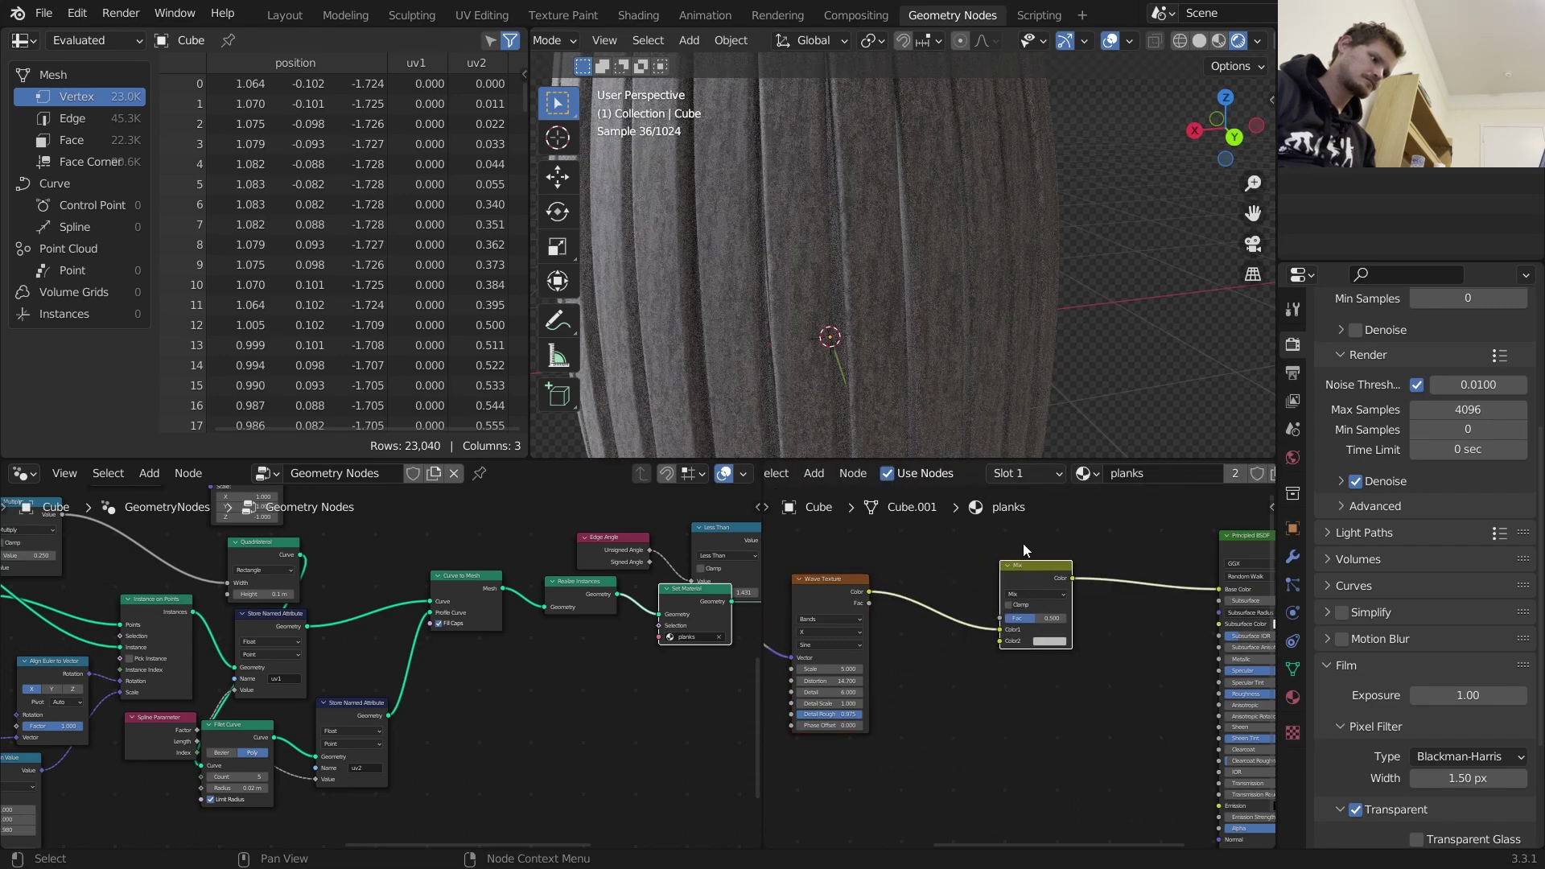
scroll(1022, 608, up, 2)
middle_drag(1022, 608, 1082, 617)
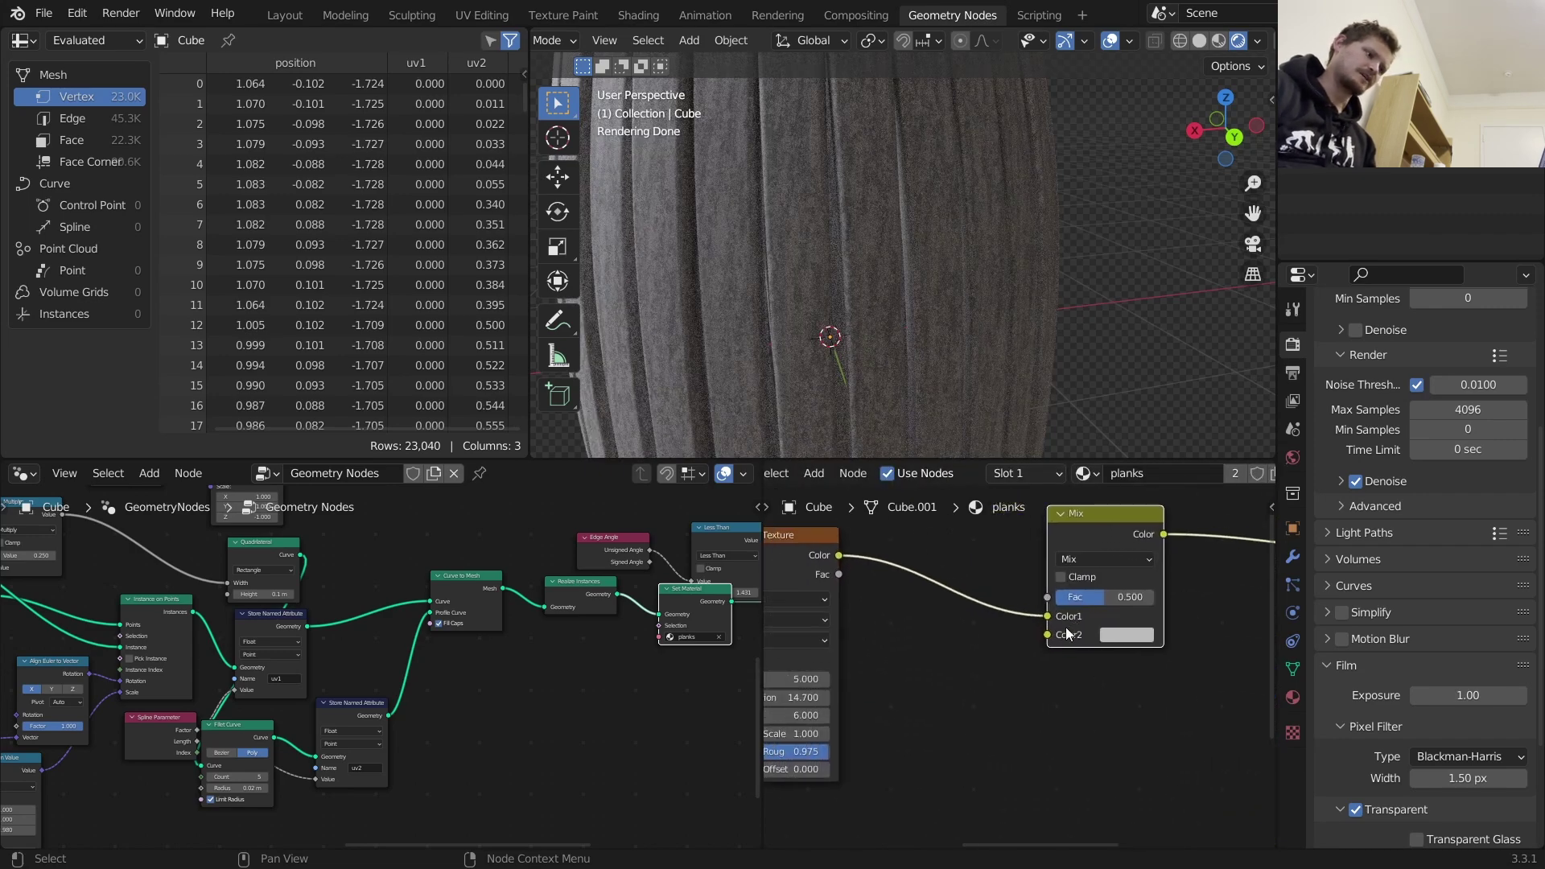
key(ctrl+x)
Insert a ColorRamp between the Wave Texture and the Principled BSDF's Base Color
key(shift+a)
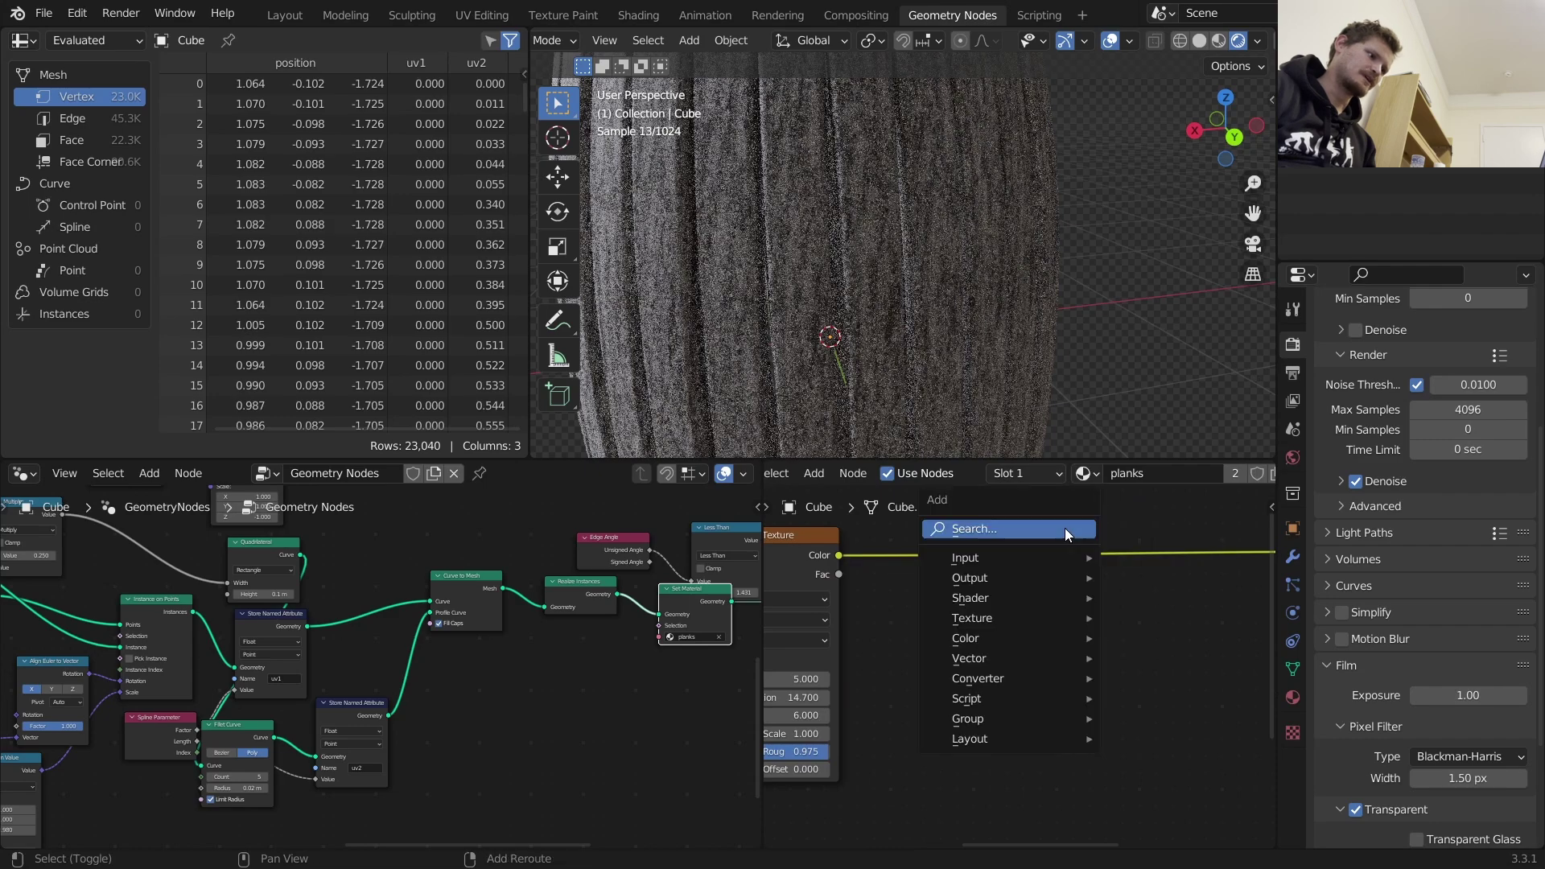
click(1064, 527)
text(colo)
key(Return)
click(949, 582)
Set the ColorRamp's white stop to a dark brown with H 0.042, S 0.743 and V 0.169
click(966, 640)
click(974, 660)
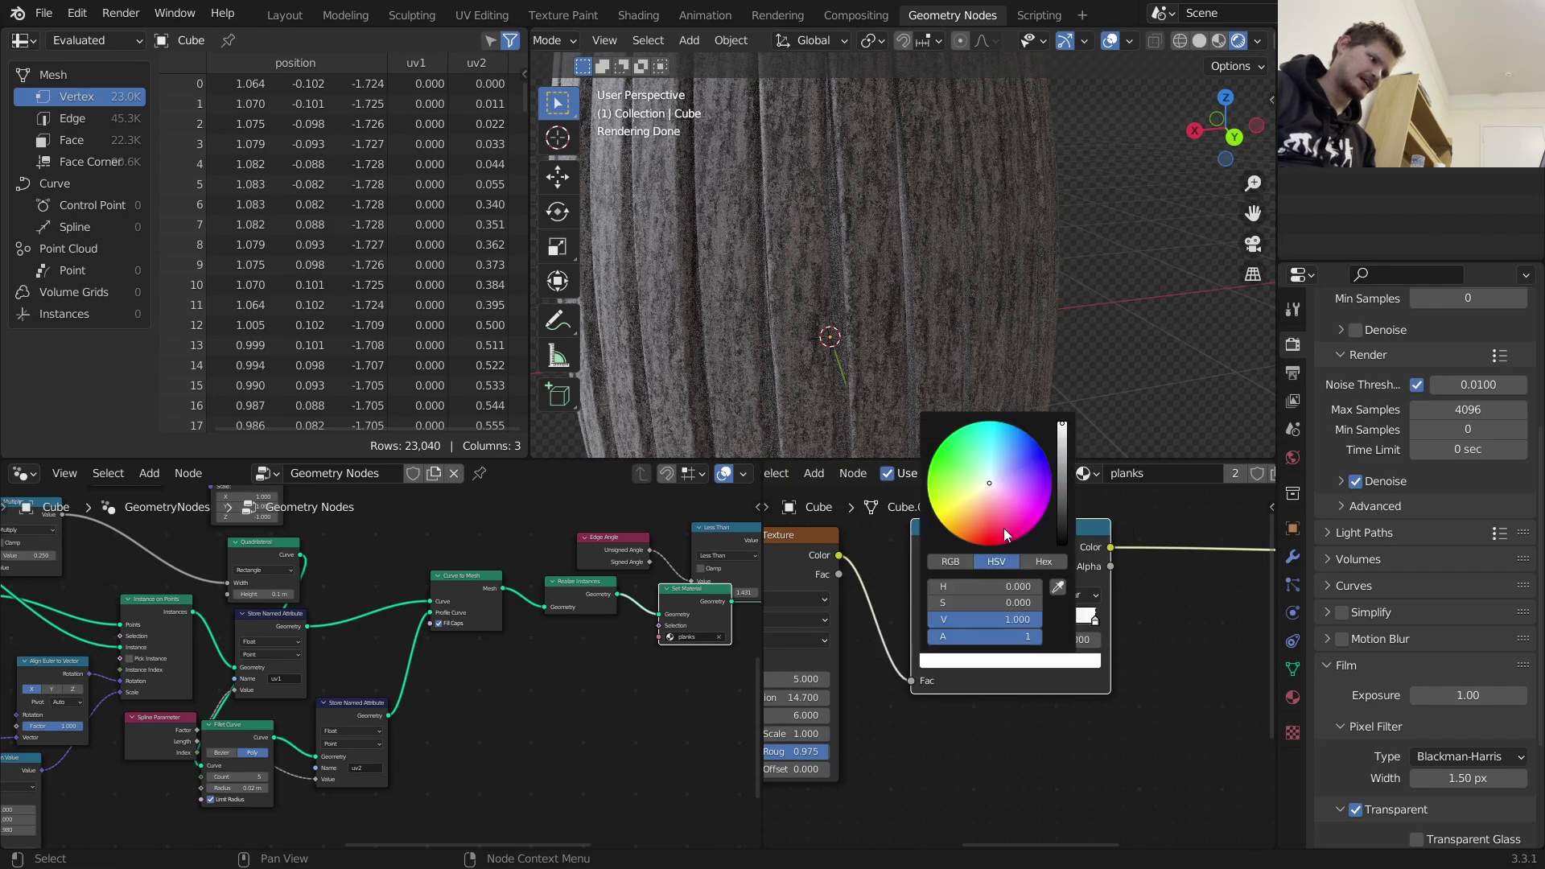
click(1063, 502)
drag(983, 513, 978, 511)
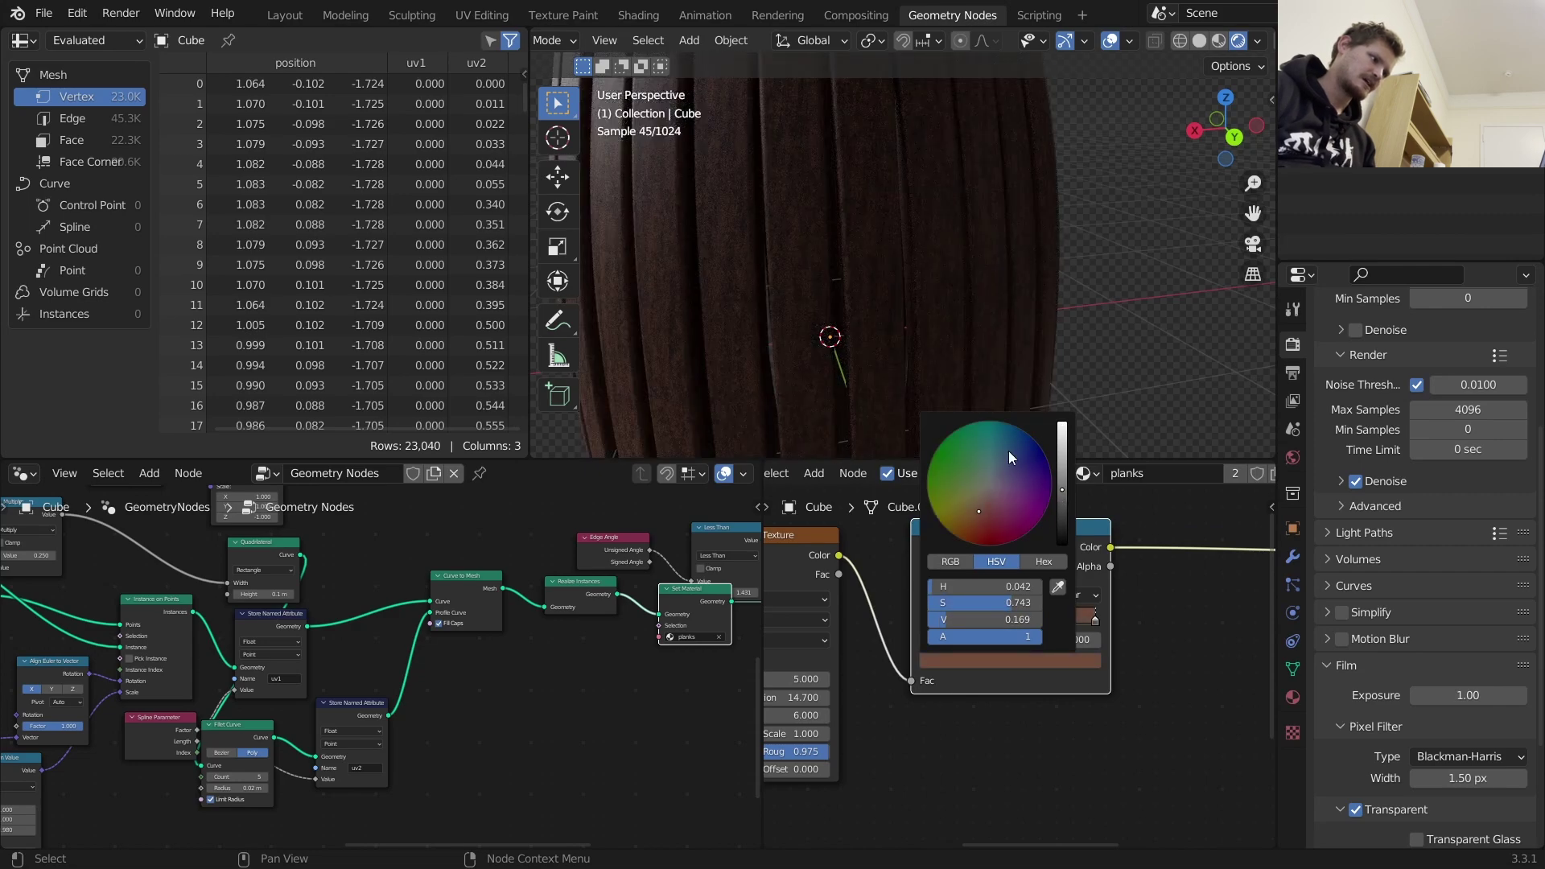
scroll(863, 266, down, 5)
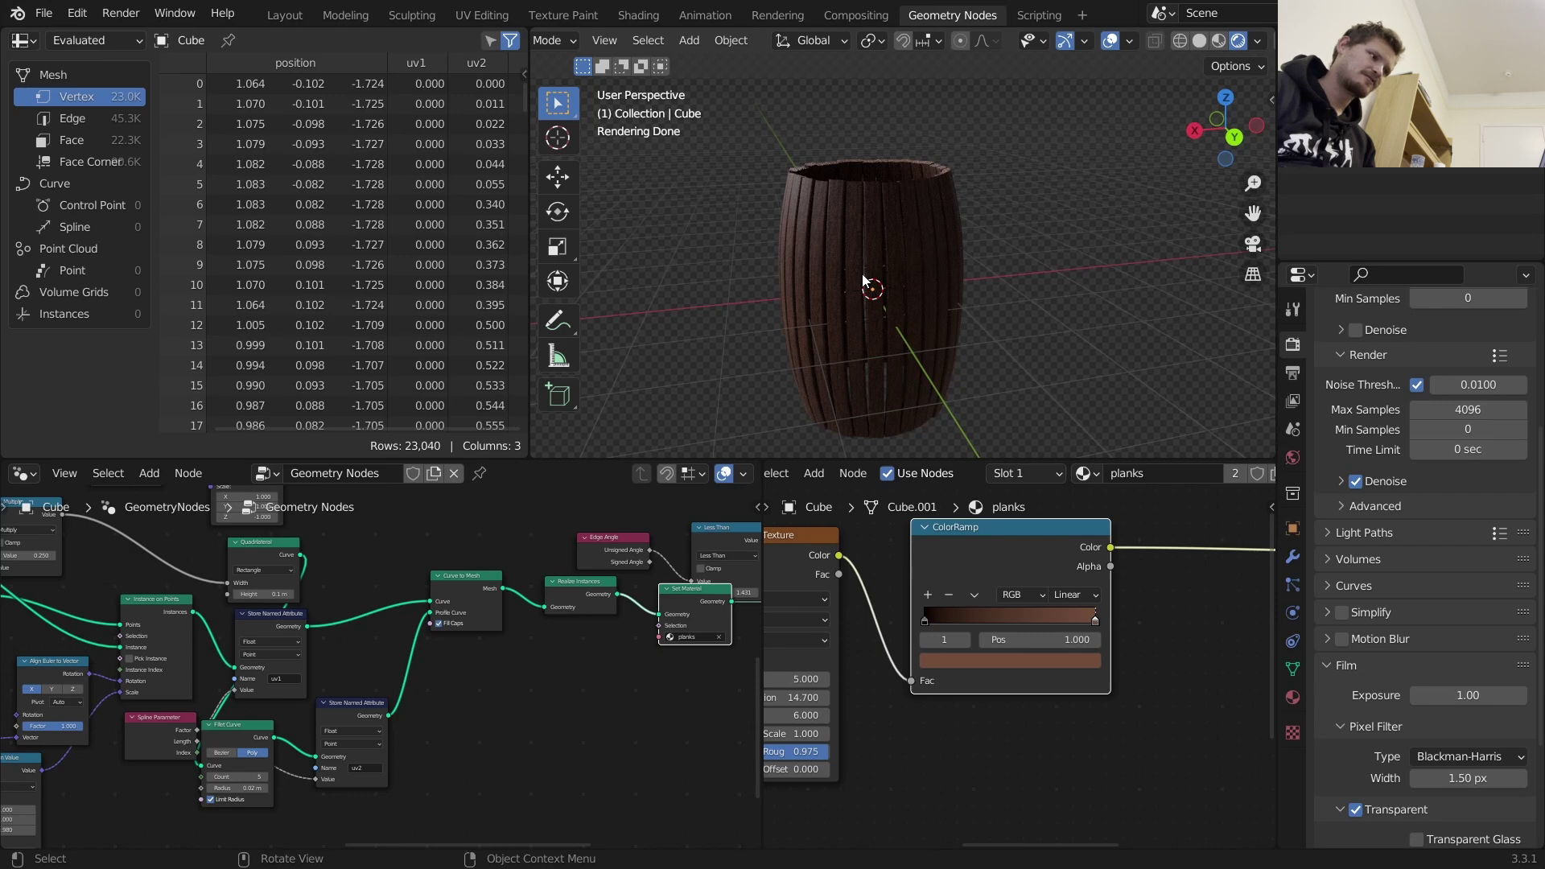
middle_drag(940, 368, 876, 346)
scroll(874, 340, up, 3)
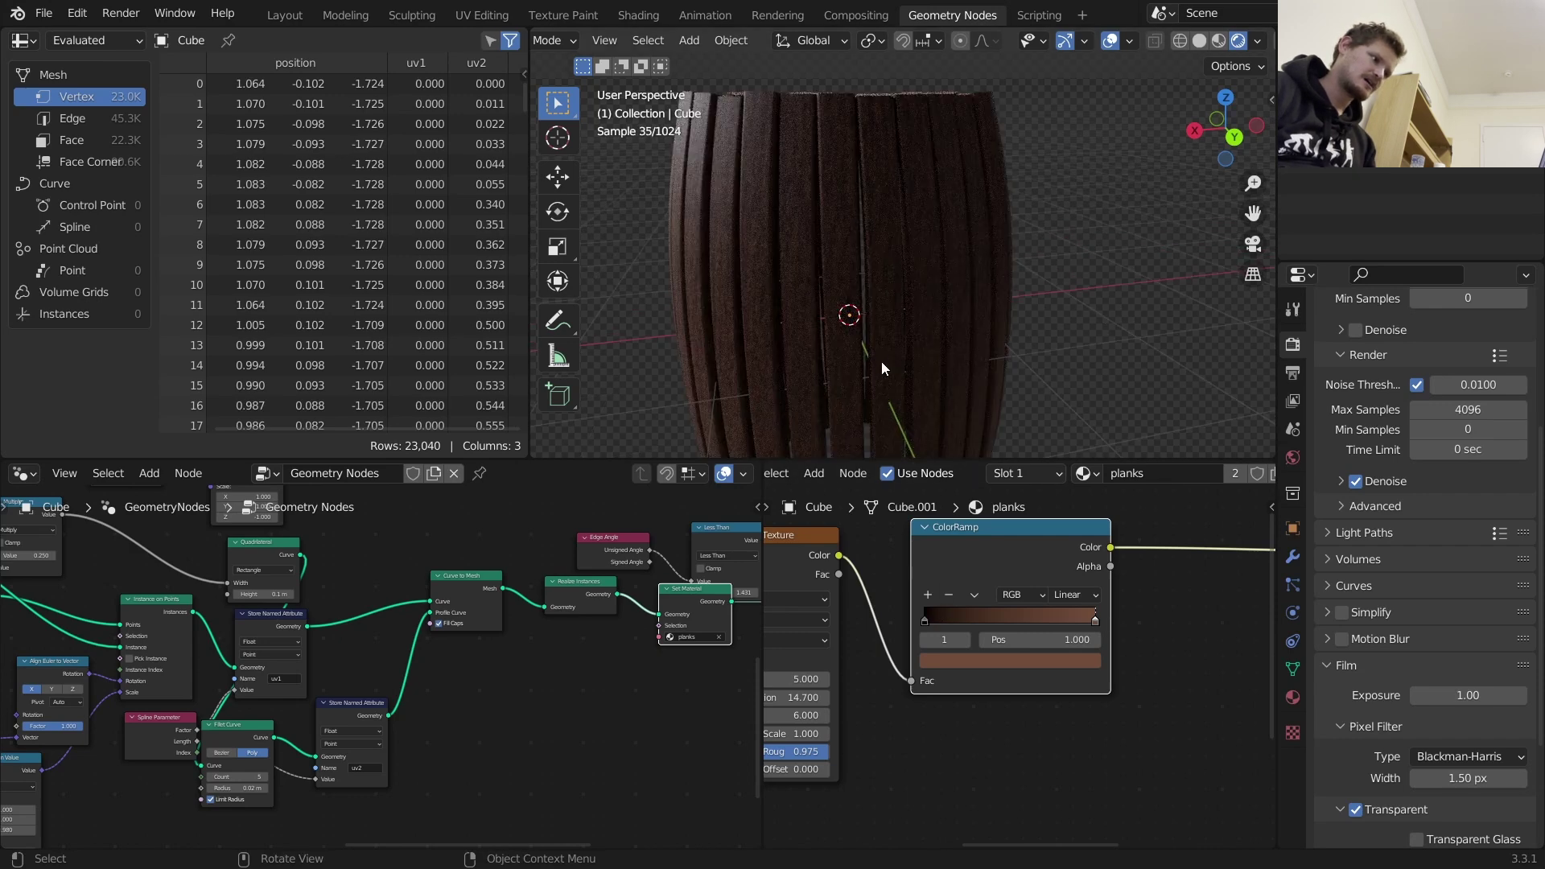
click(927, 593)
click(988, 658)
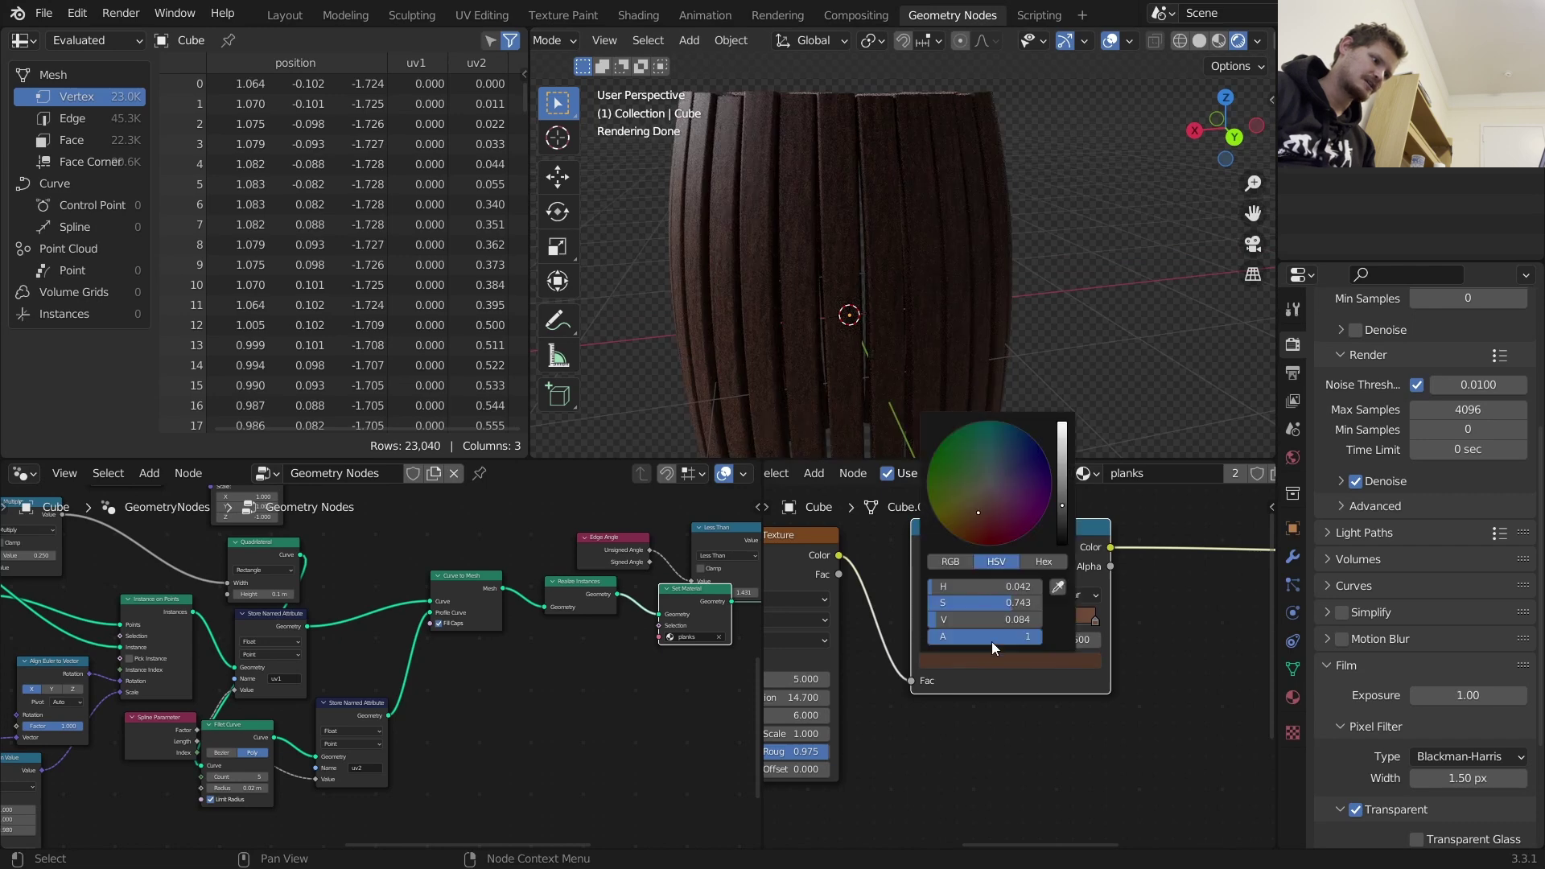
click(1061, 451)
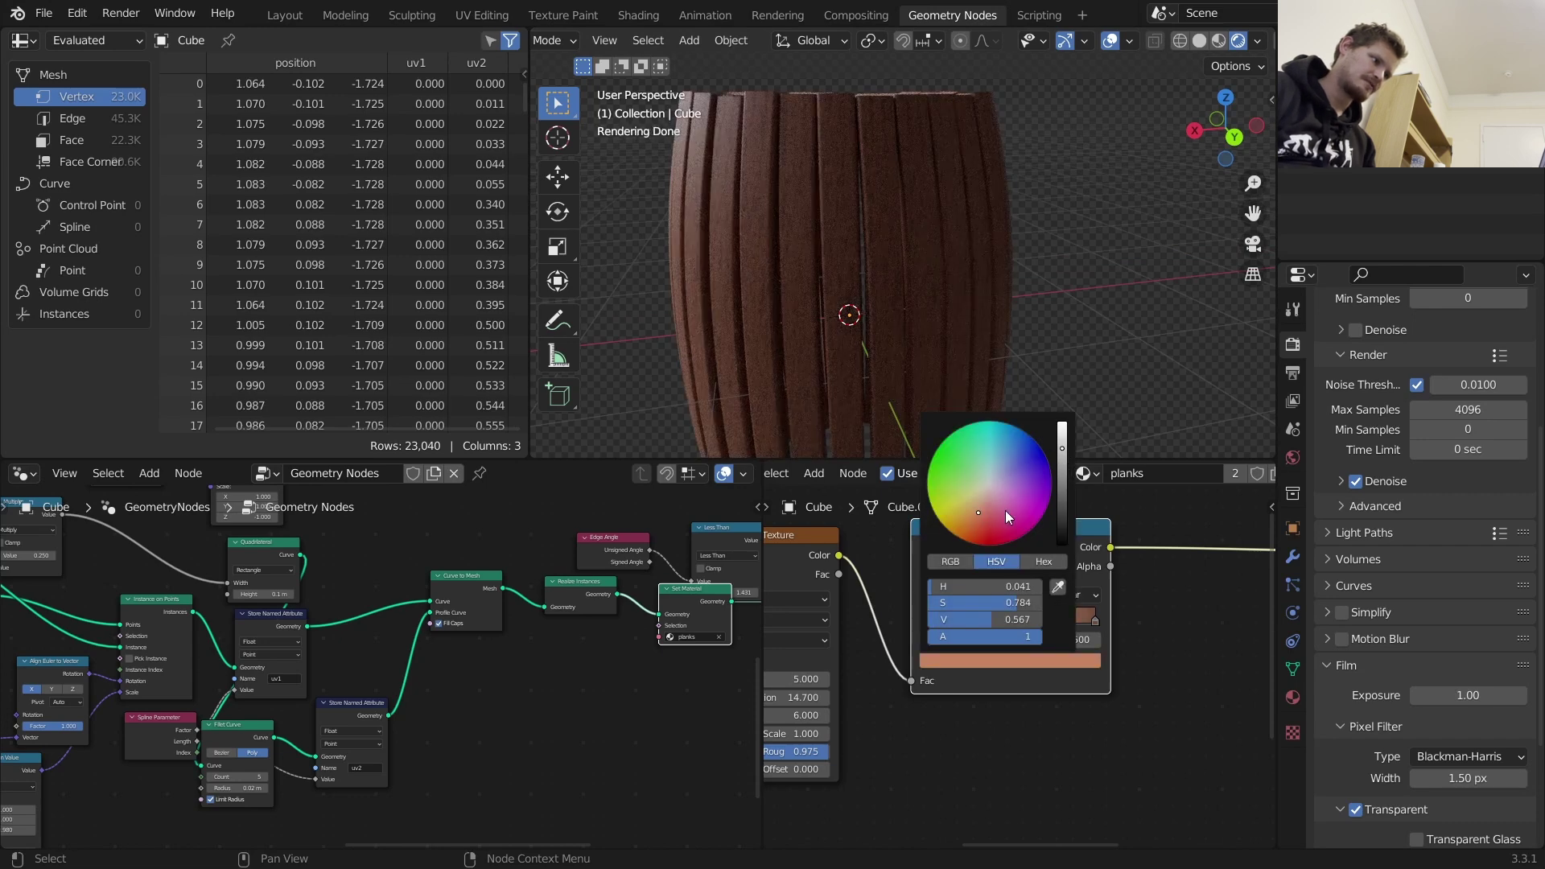
shift+drag(1023, 641, 1178, 640)
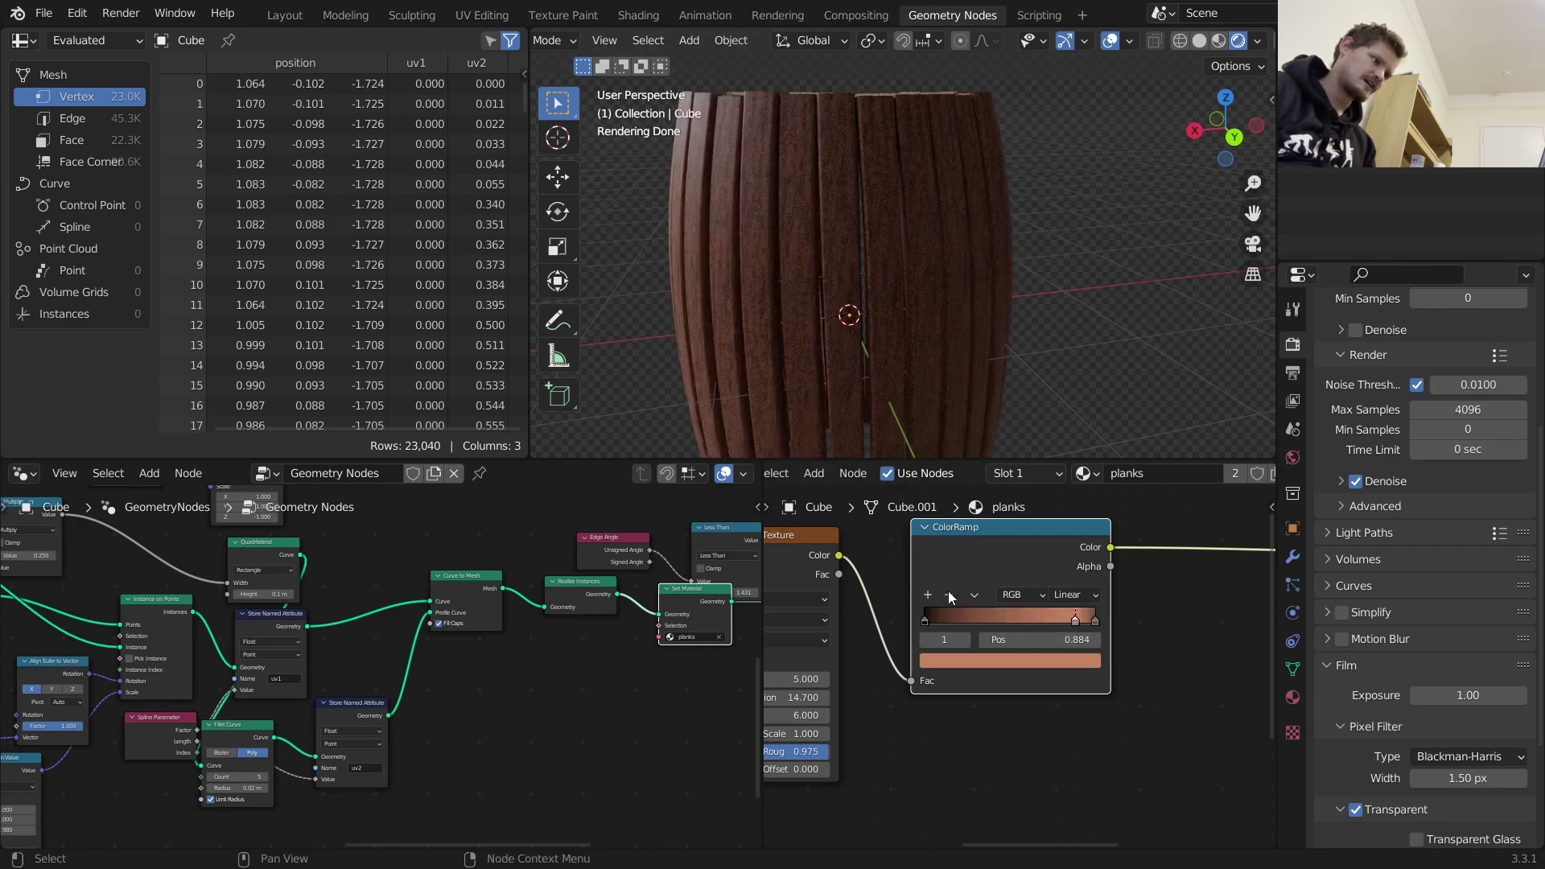
click(948, 595)
Insert a Mix color node between the ColorRamp and the Principled BSDF, with the ramp's Color feeding Color1
scroll(1046, 603, down, 2)
scroll(919, 356, down, 3)
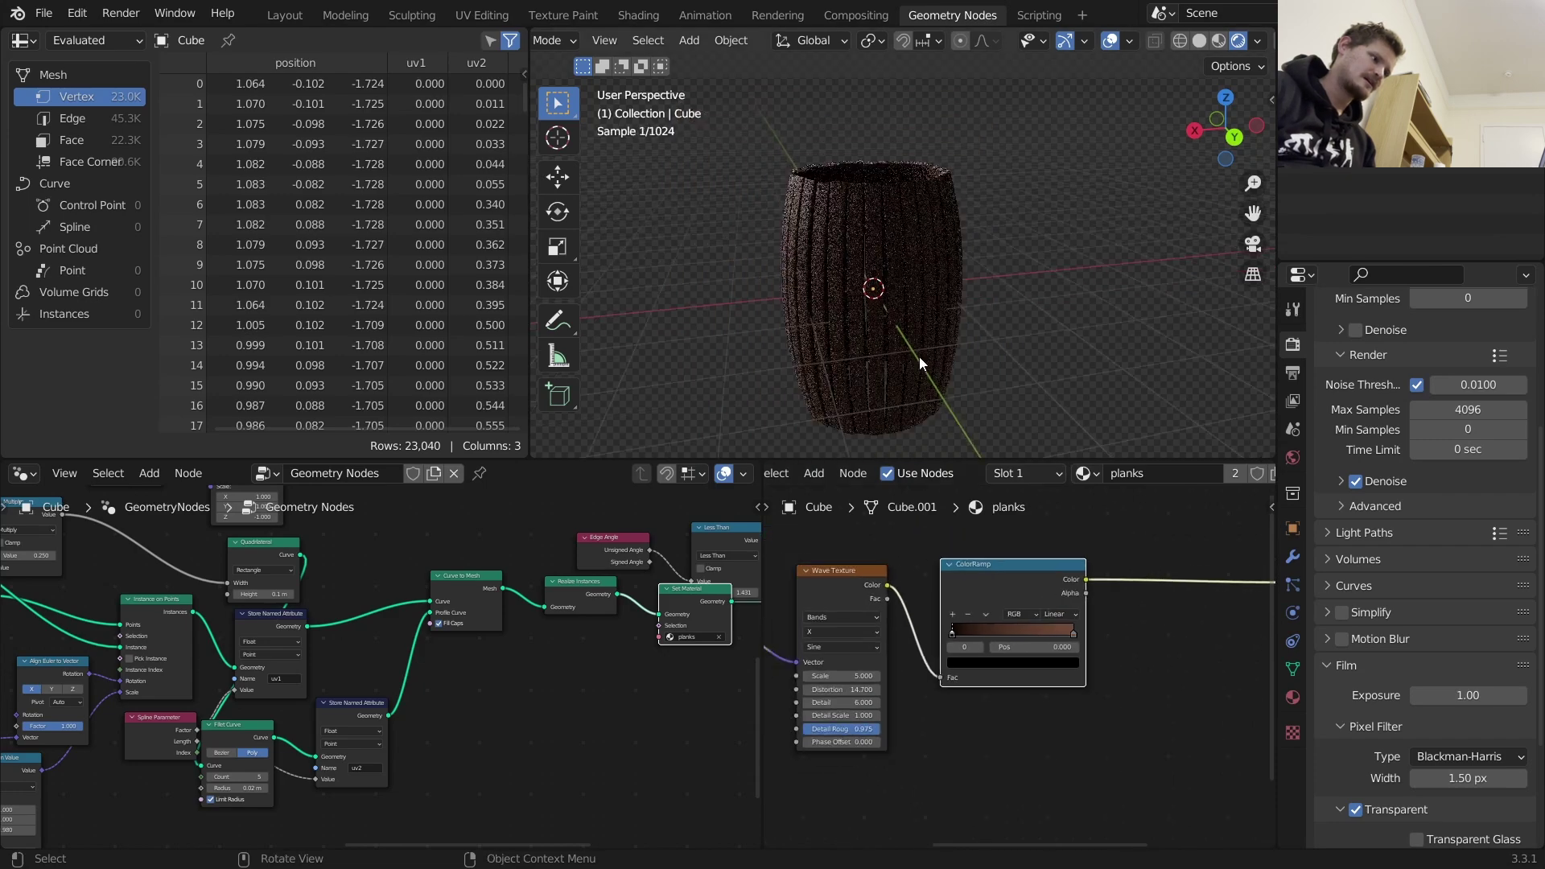
middle_drag(1111, 581, 1030, 588)
key(shift+a)
text(mi)
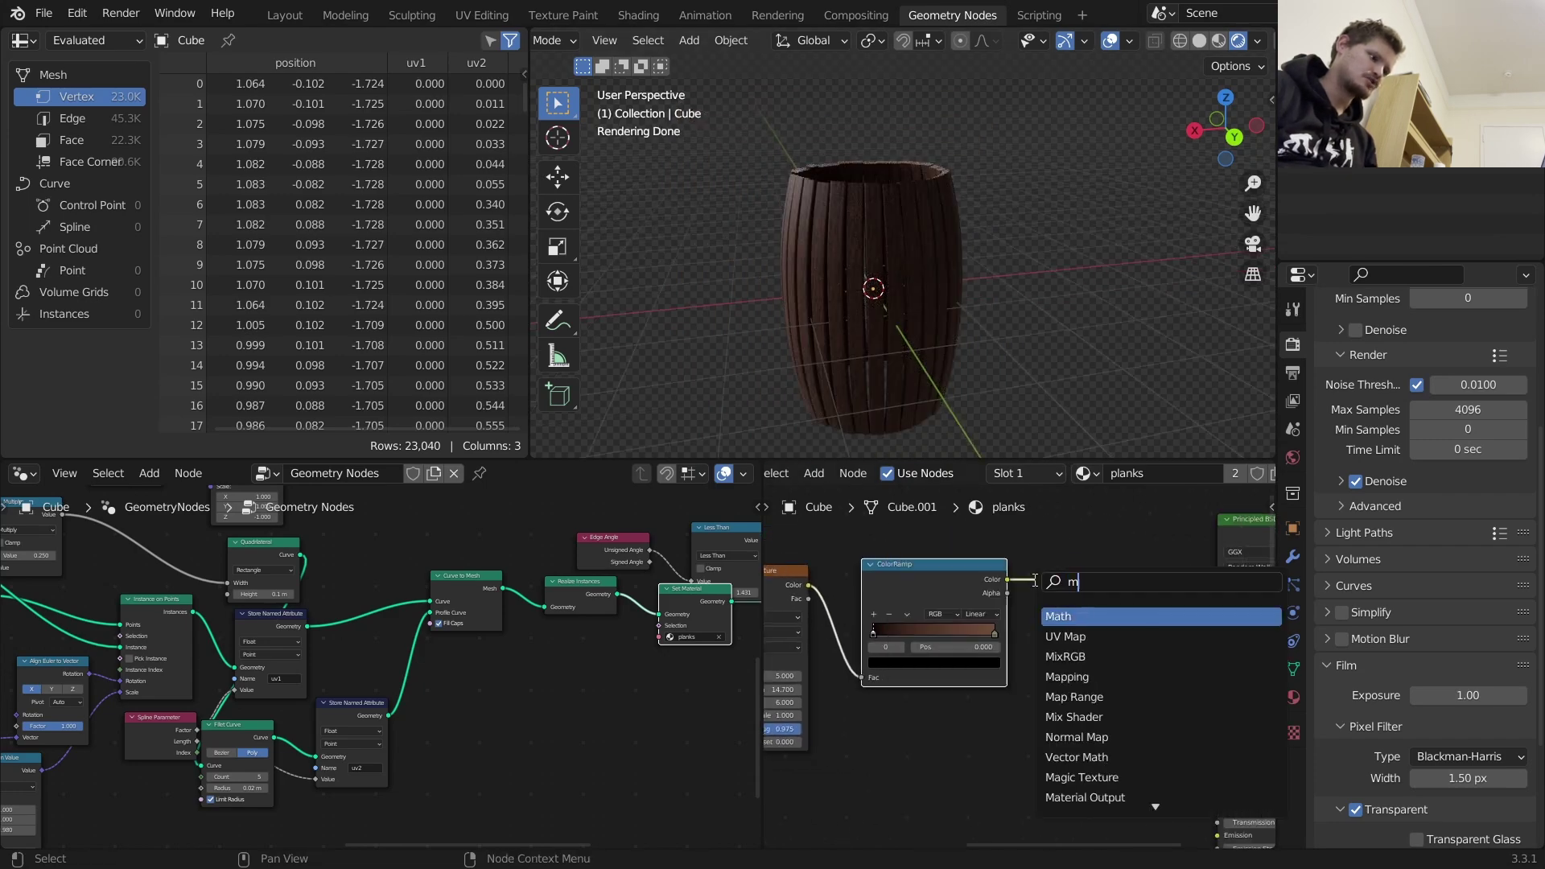
click(1084, 615)
click(1103, 591)
scroll(1104, 591, down, 3)
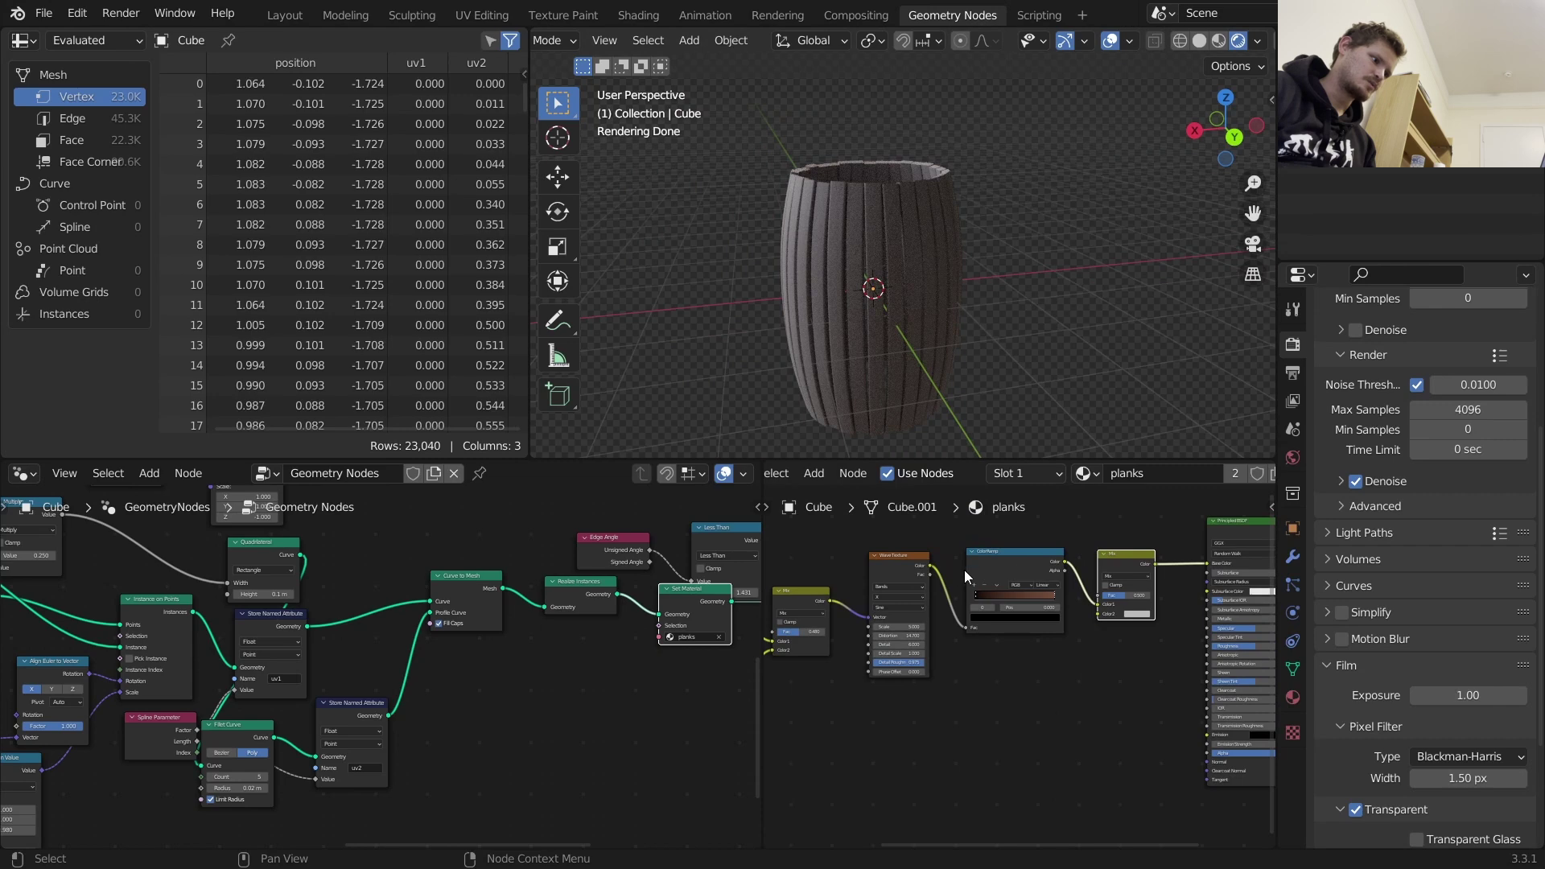
Add a Geometry input node below the Wave Texture
key(shift+a)
click(947, 588)
text(ge)
click(970, 620)
click(919, 717)
Preview the Geometry node's outputs one after another on the barrel, ending on Random Per Island
ctrl+shift+click(919, 707)
ctrl+shift+click(919, 706)
ctrl+shift+click(918, 707)
ctrl+shift+click(918, 703)
ctrl+shift+click(918, 703)
ctrl+shift+click(919, 703)
ctrl+shift+click(918, 703)
ctrl+shift+click(919, 703)
ctrl+shift+click(921, 708)
scroll(916, 724, up, 2)
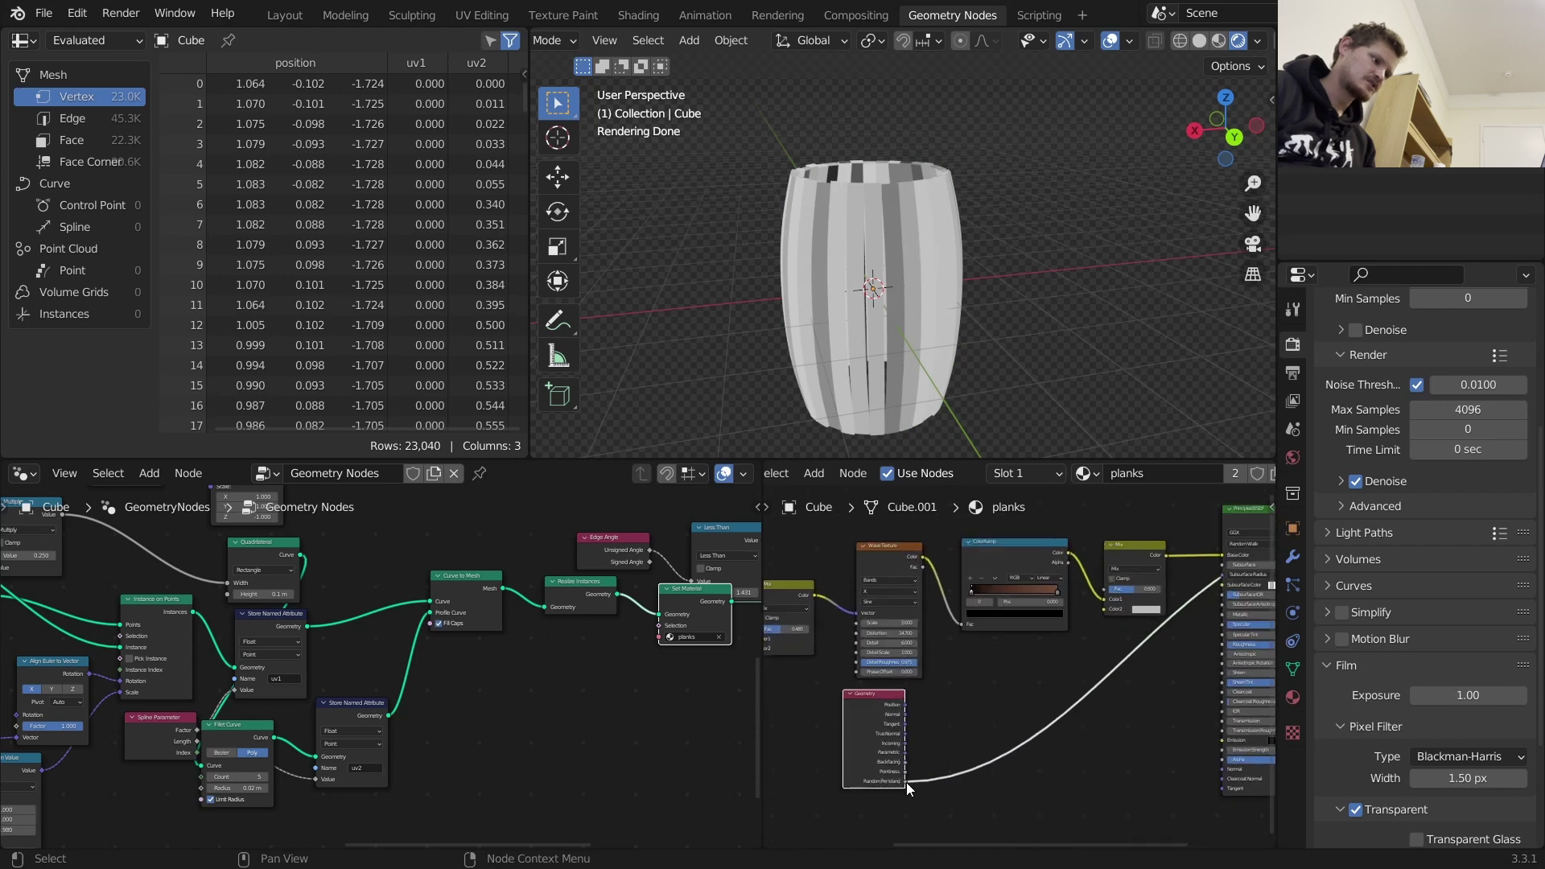
Feed Random Per Island into the Mix node's Color2 and route the Principled BSDF back to the Material Output
drag(906, 782, 1104, 612)
scroll(1110, 580, up, 2)
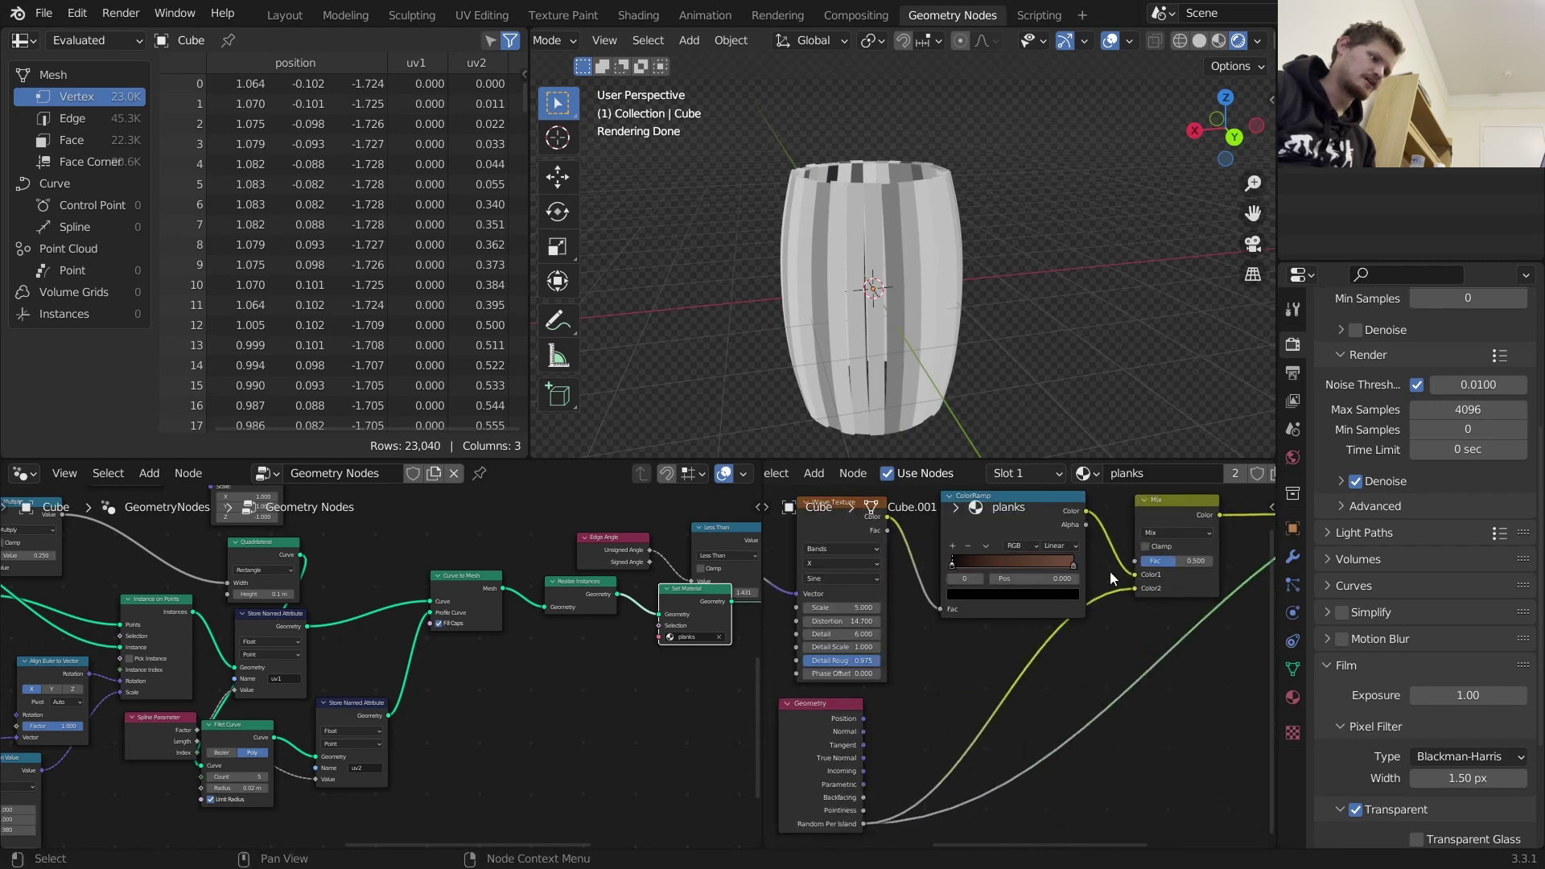
middle_drag(1126, 557, 1093, 571)
ctrl+shift+click(1153, 539)
scroll(1027, 620, up, 1)
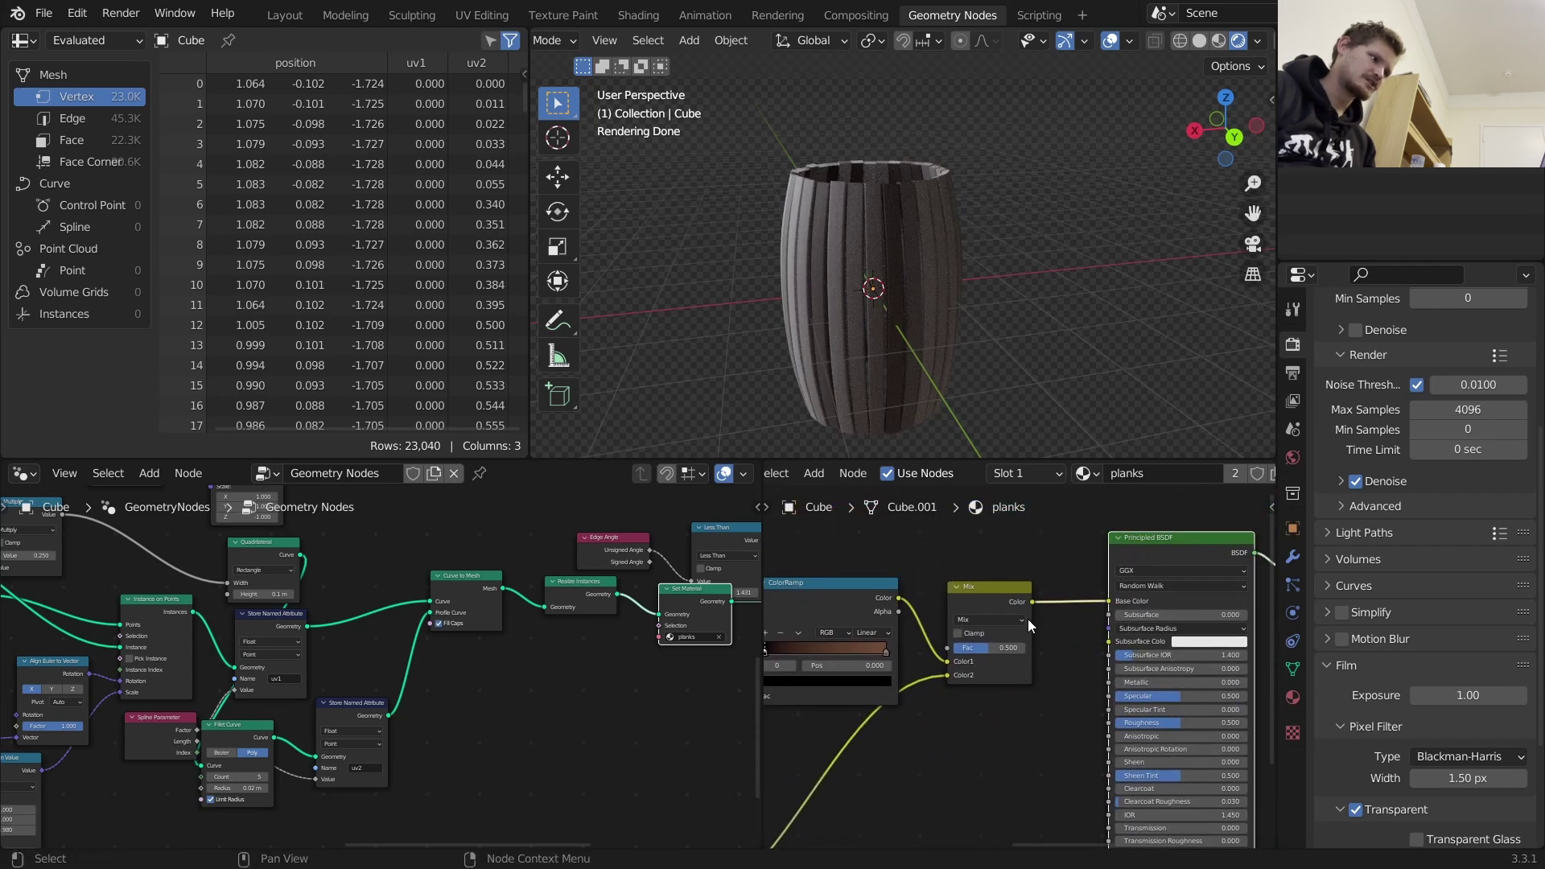
Set the Mix node before the shader to Multiply blending with Fac 1.000
scroll(1027, 619, up, 2)
click(980, 586)
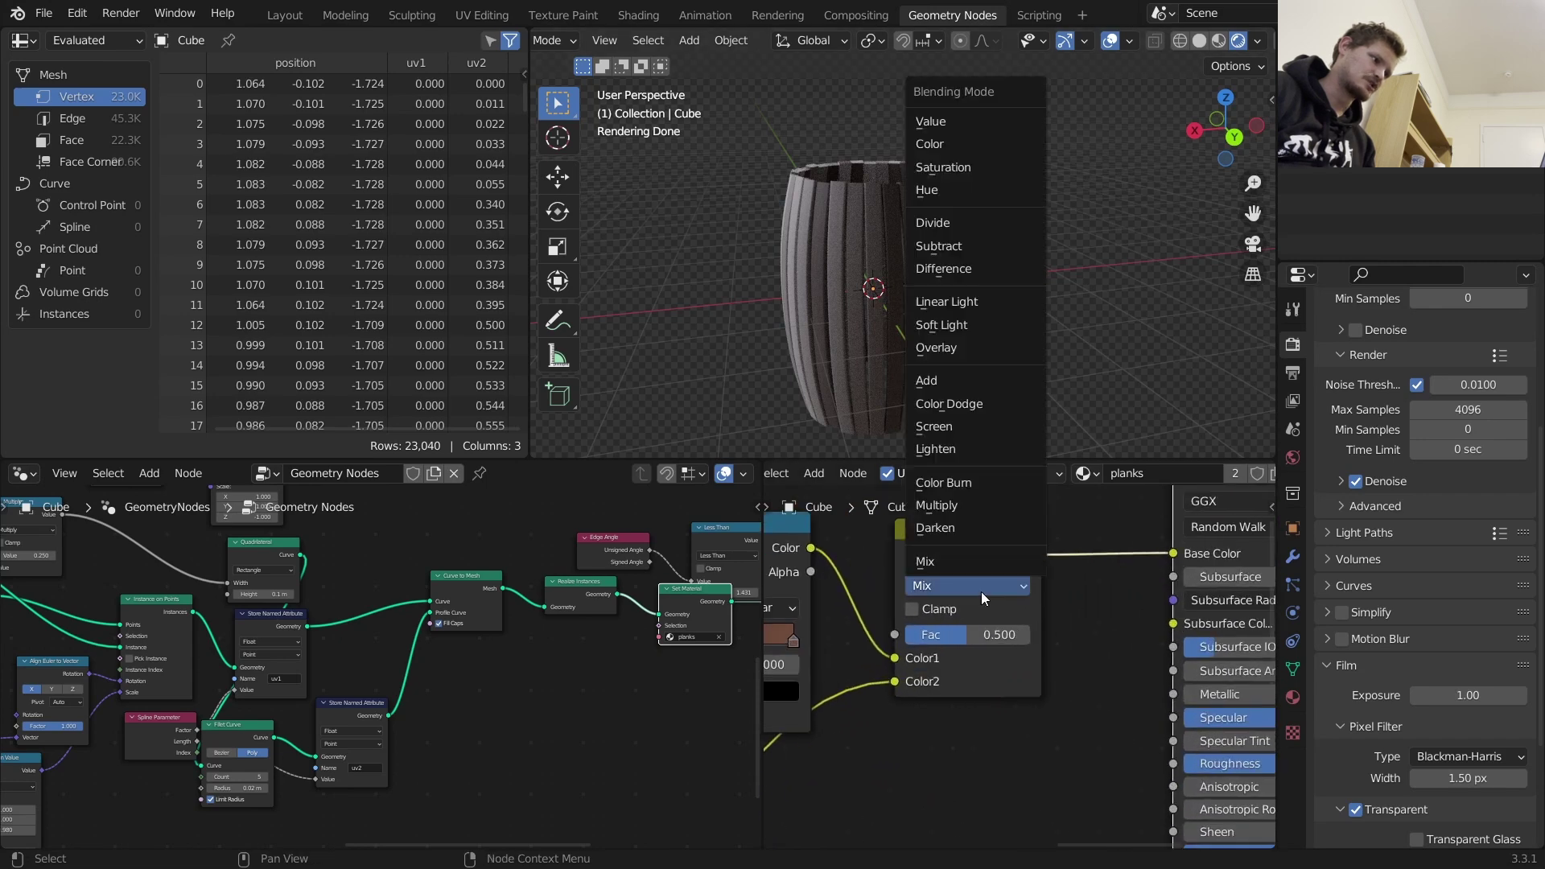
click(957, 505)
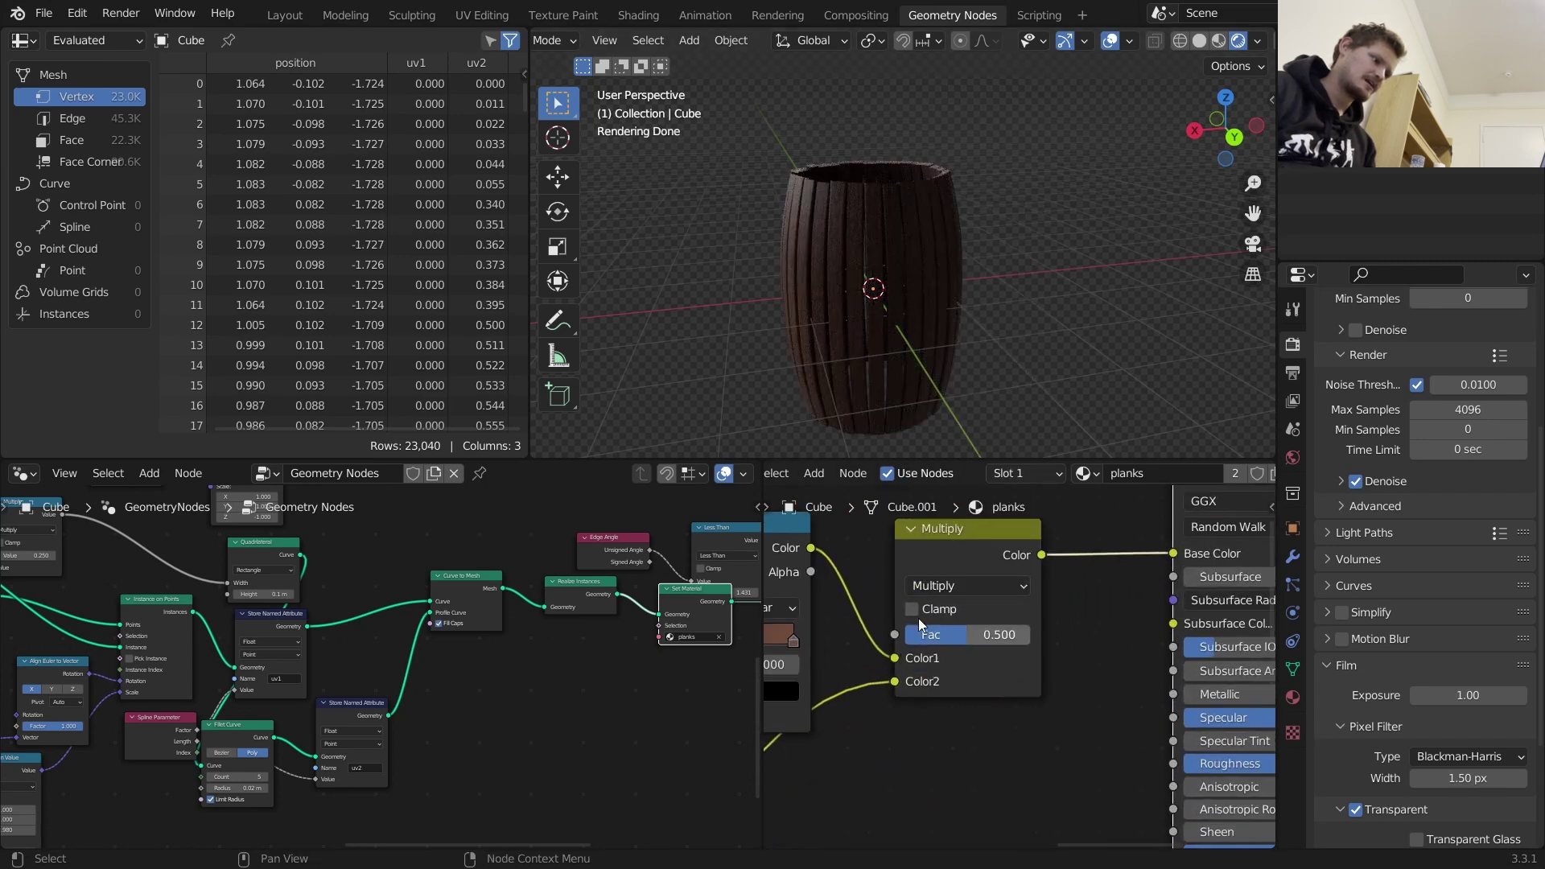
scroll(872, 312, up, 2)
shift+middle_drag(894, 321, 925, 282)
drag(977, 638, 1026, 637)
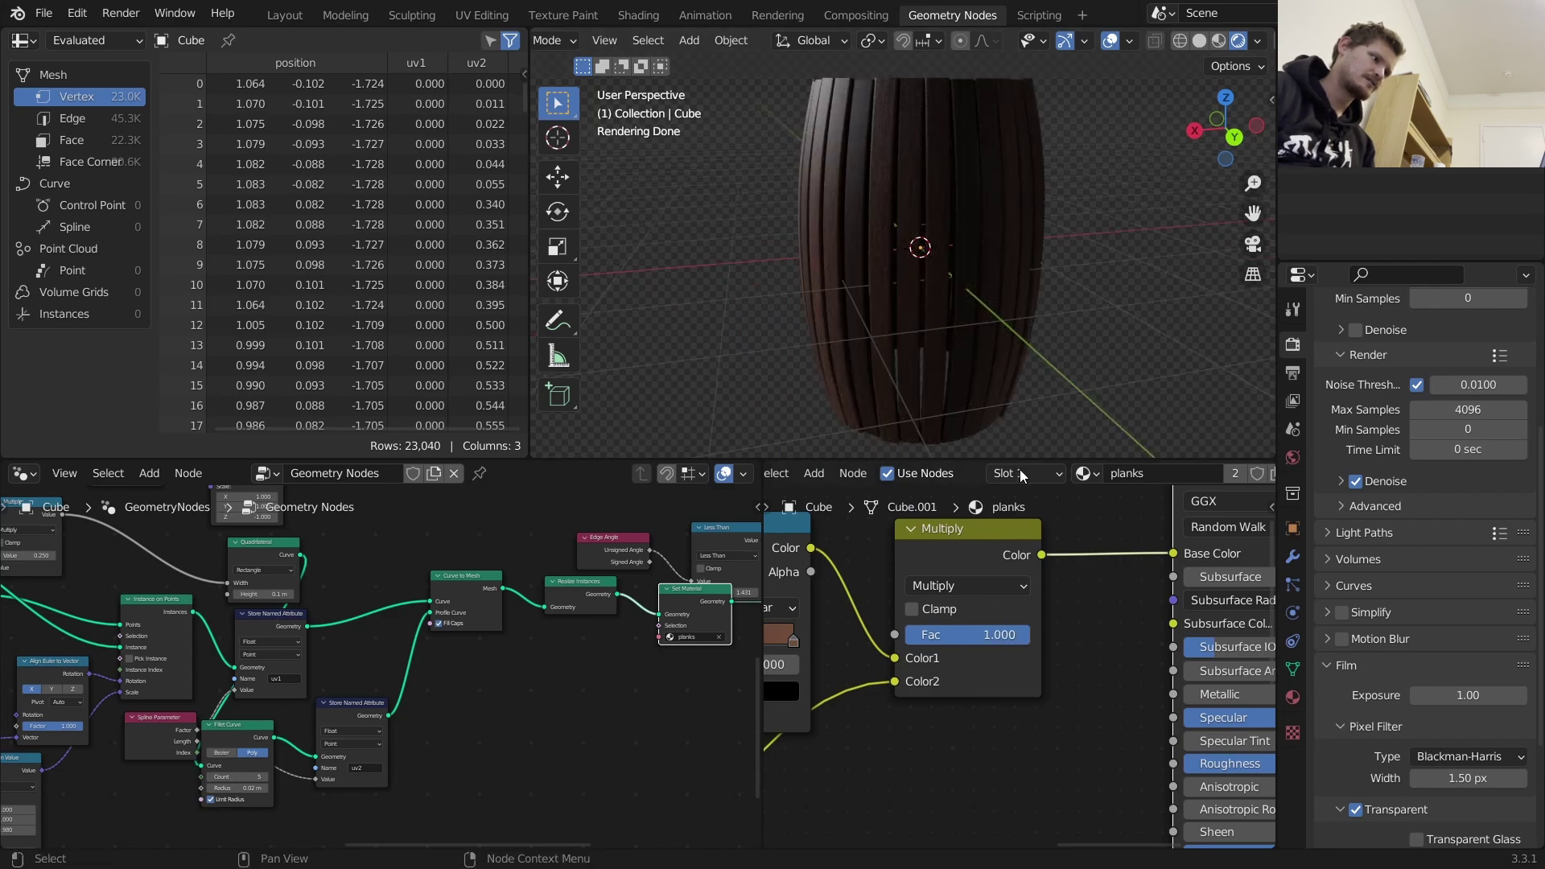
Brighten the ColorRamp's stop 1 to a light orange-brown
middle_drag(991, 248, 1017, 264)
middle_drag(831, 577, 1068, 587)
scroll(1020, 661, up, 1)
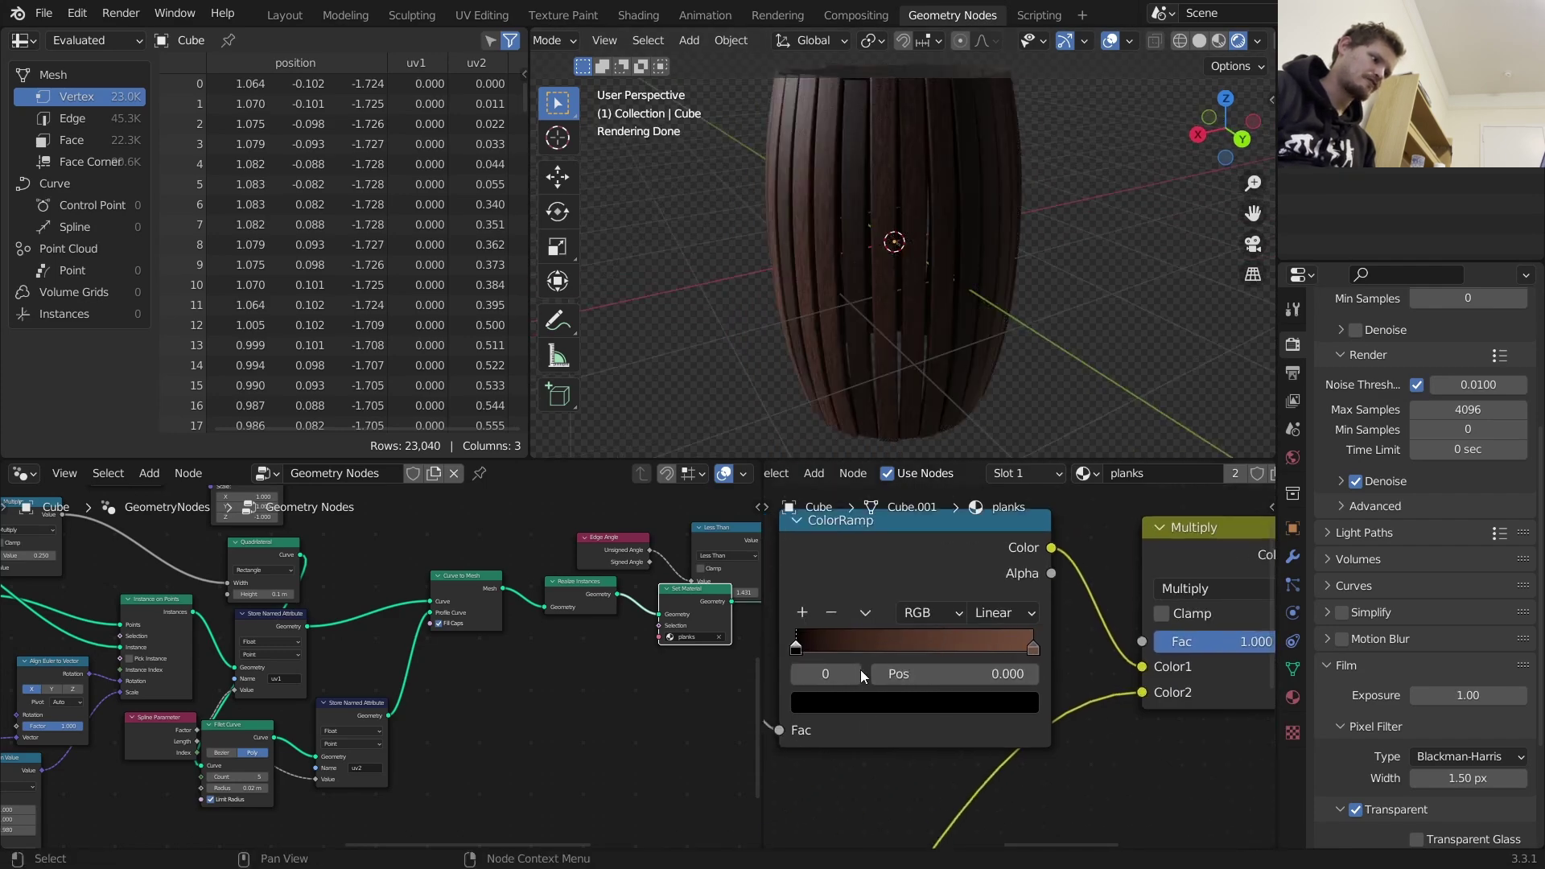
click(861, 676)
click(864, 693)
drag(985, 435, 984, 404)
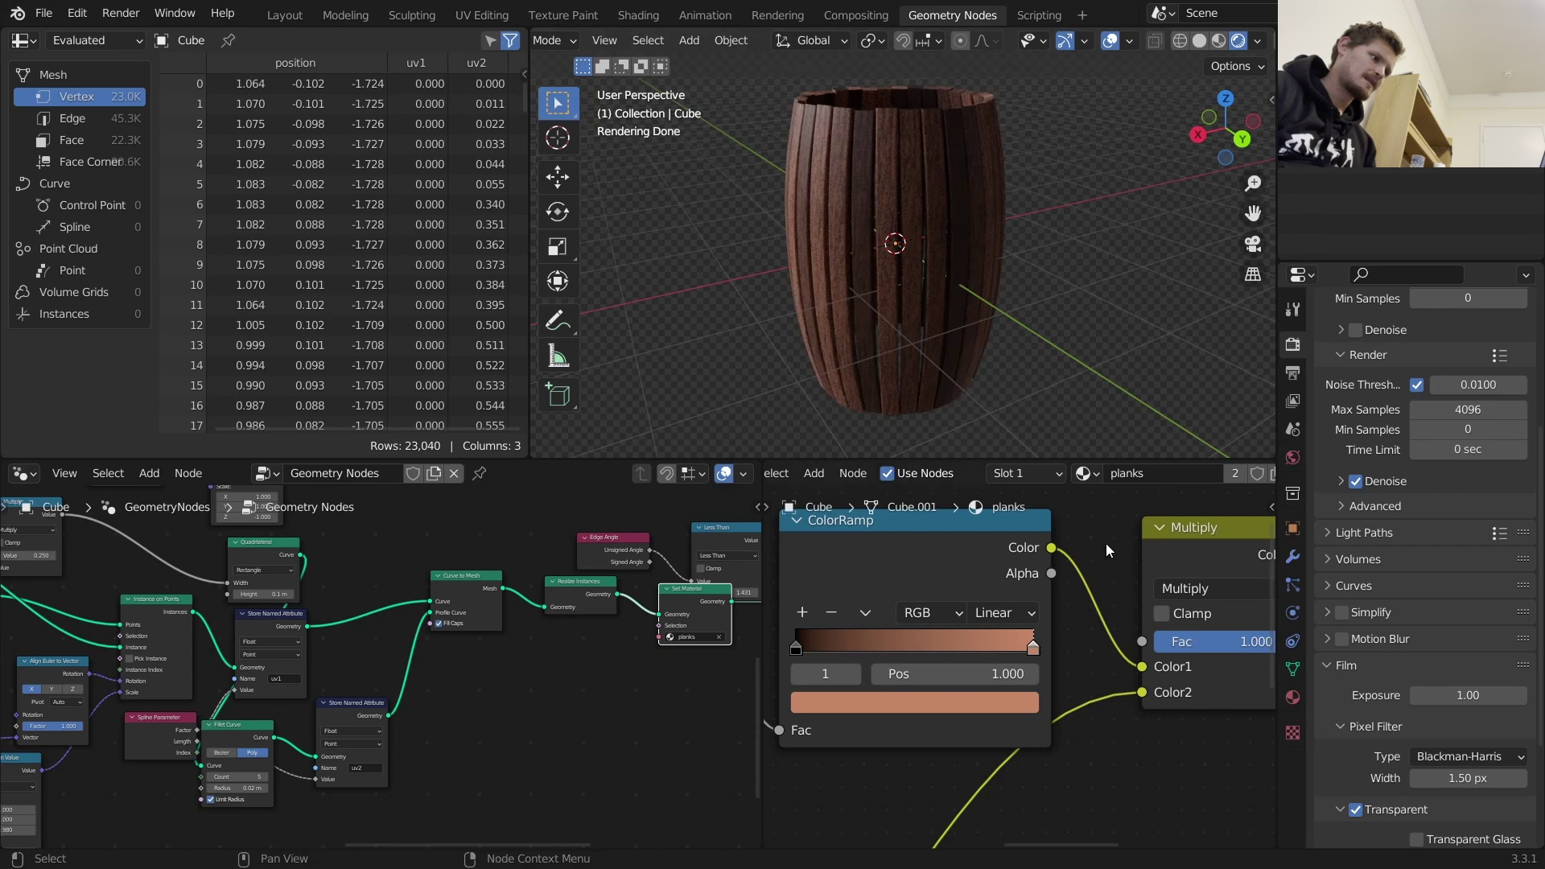
Preview the Geometry node's Random Per Island output on the planks, and return to the Principled BSDF result
scroll(950, 187, down, 3)
scroll(935, 630, down, 4)
middle_drag(934, 630, 956, 654)
ctrl+shift+click(888, 687)
ctrl+shift+click(889, 688)
ctrl+shift+click(888, 688)
ctrl+shift+click(888, 687)
ctrl+shift+click(888, 688)
ctrl+shift+click(889, 688)
ctrl+shift+click(888, 688)
ctrl+shift+click(886, 684)
middle_drag(1130, 660, 990, 760)
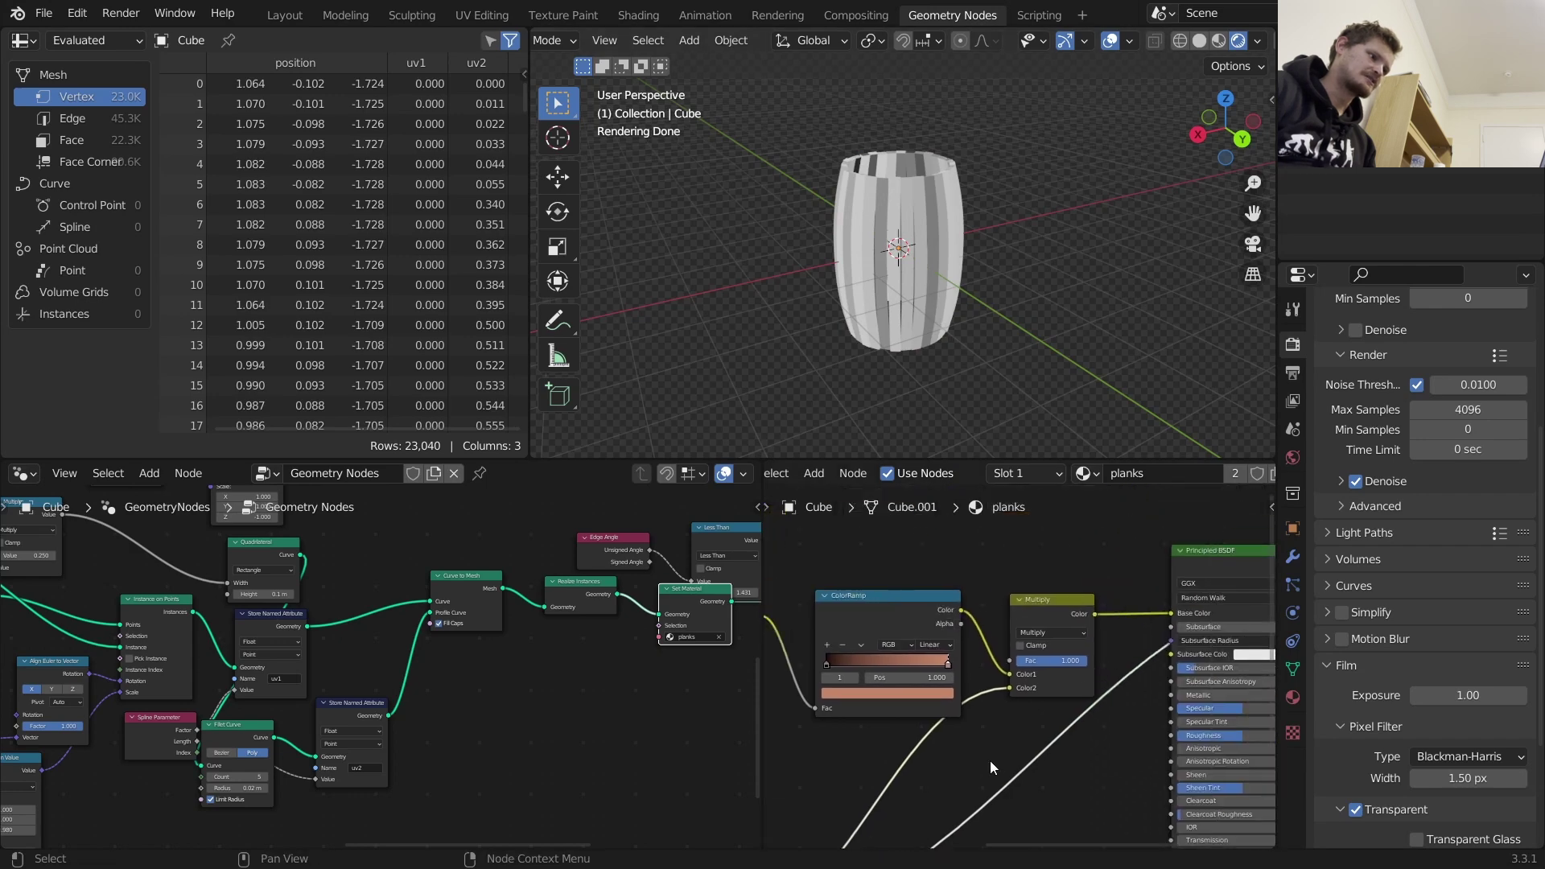
ctrl+shift+click(1208, 547)
scroll(863, 205, up, 3)
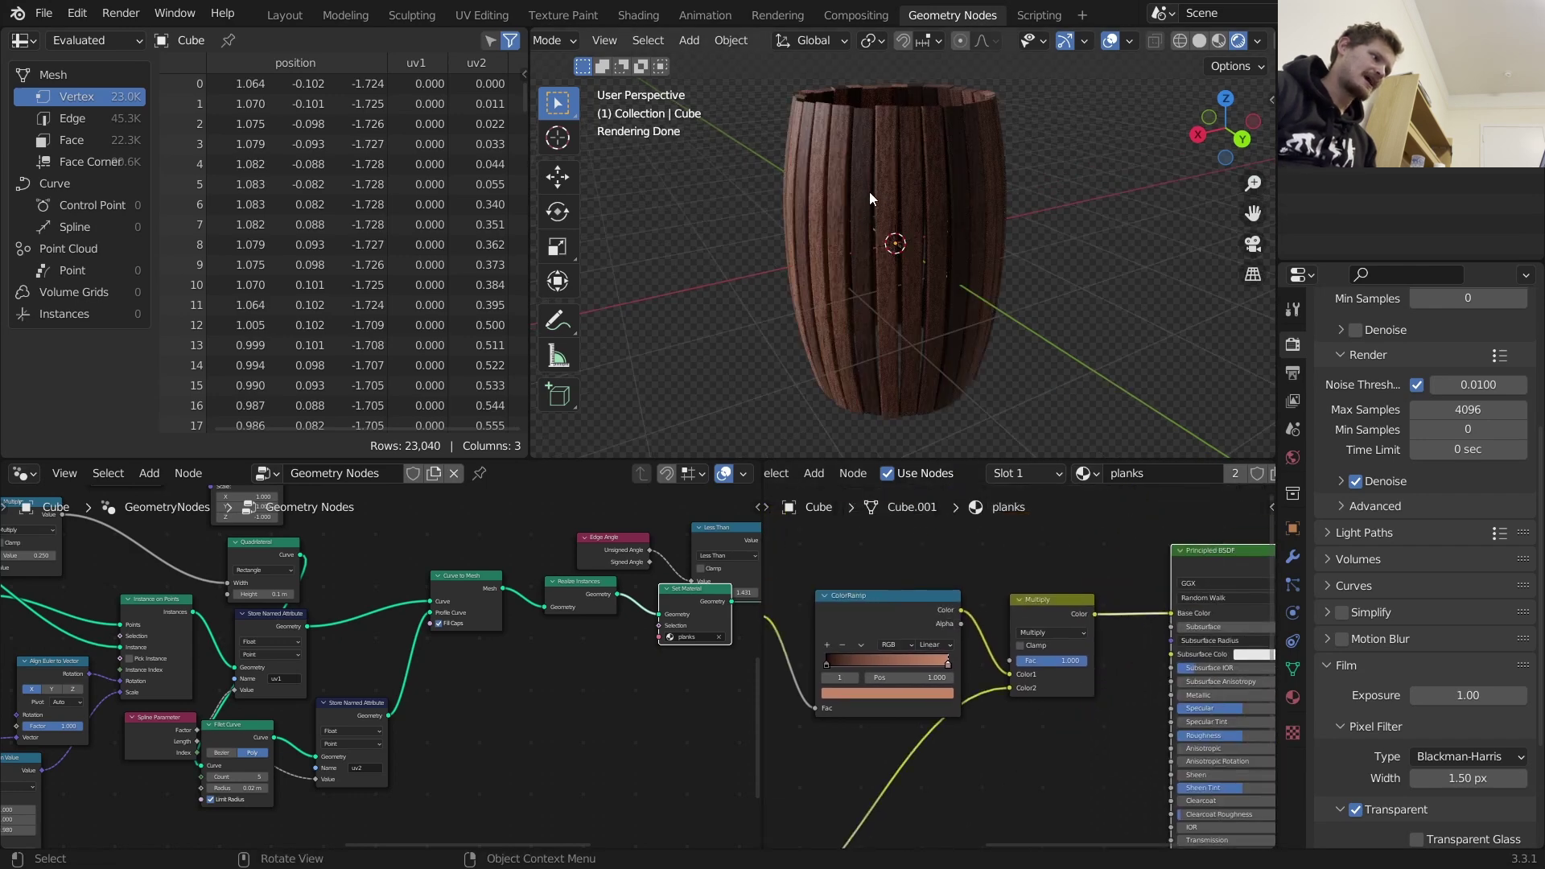
Add a Bump node from the Multiply Color to the Principled BSDF's Normal, and set the shader's Roughness to 0.747
middle_drag(678, 574, 246, 590)
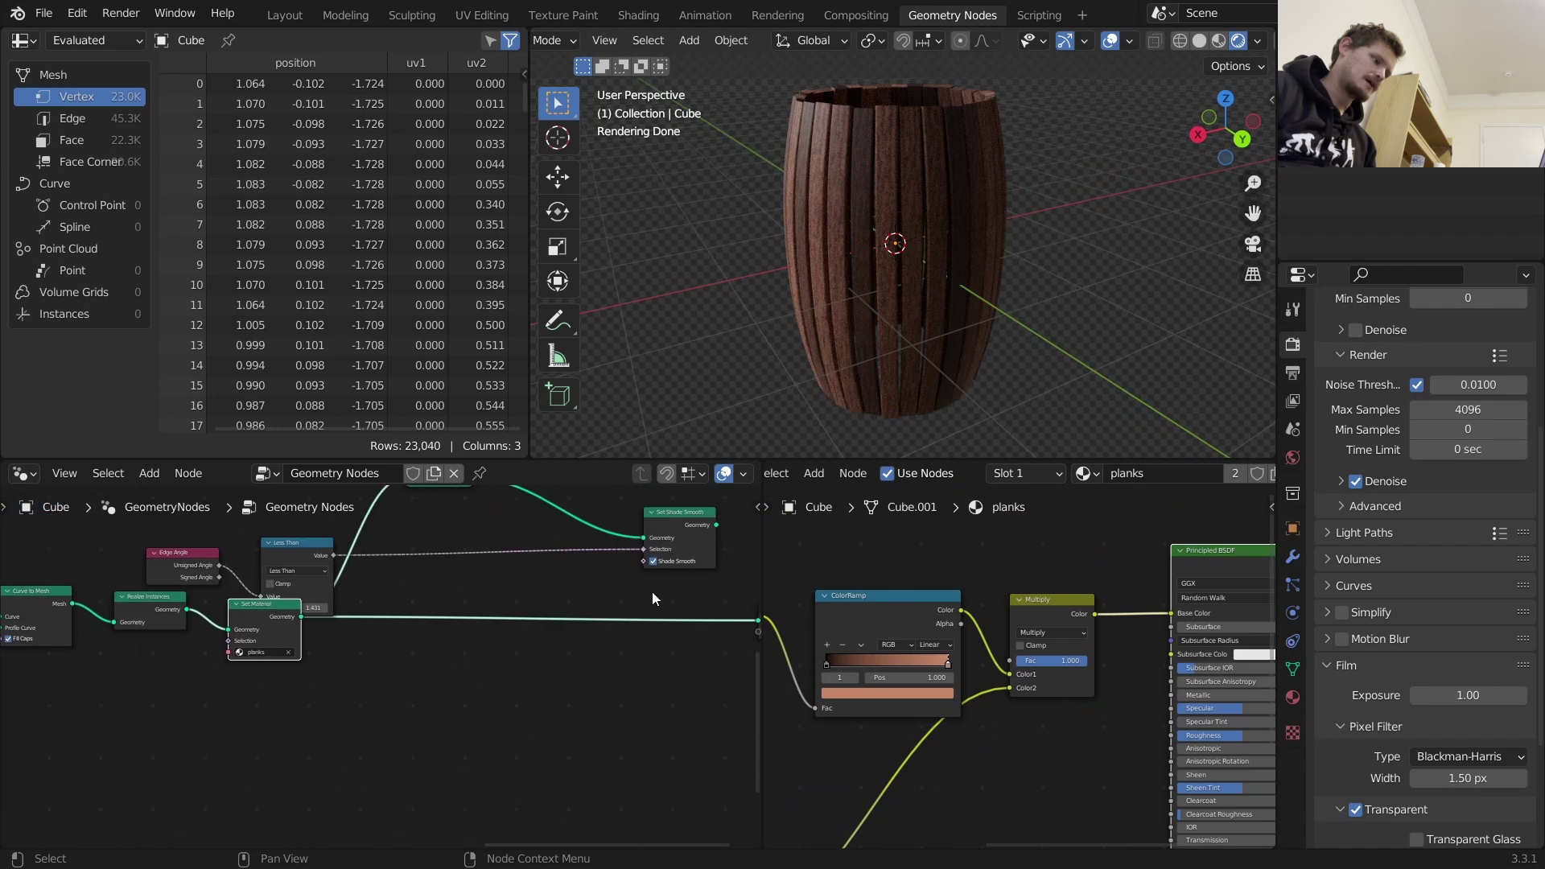
middle_drag(1065, 646, 938, 602)
key(shift+a)
text(bump)
key(Return)
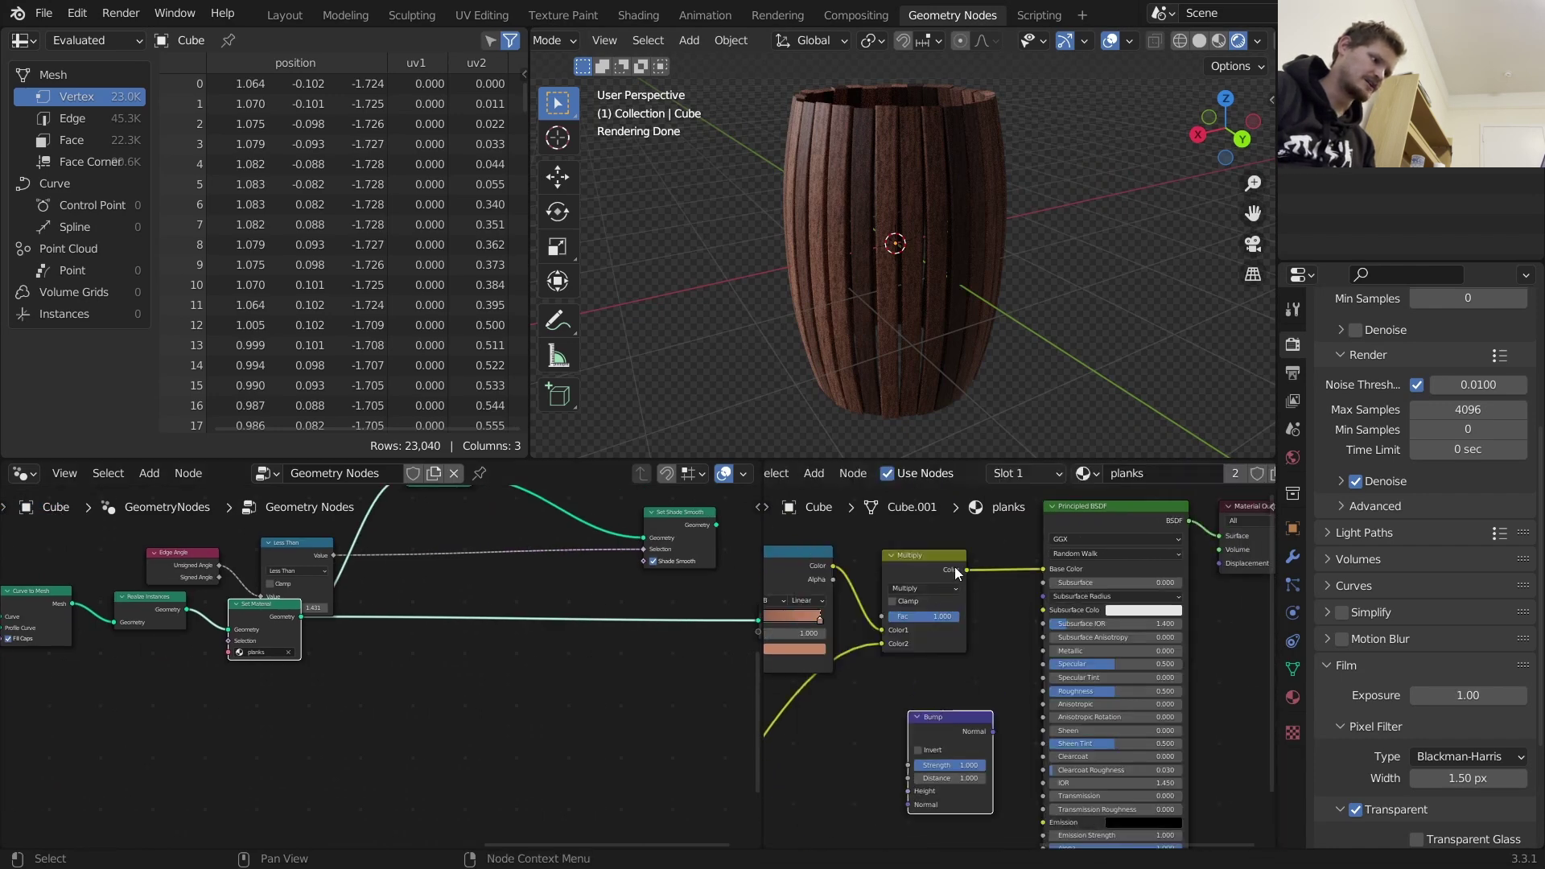
drag(957, 568, 908, 790)
drag(993, 731, 1065, 790)
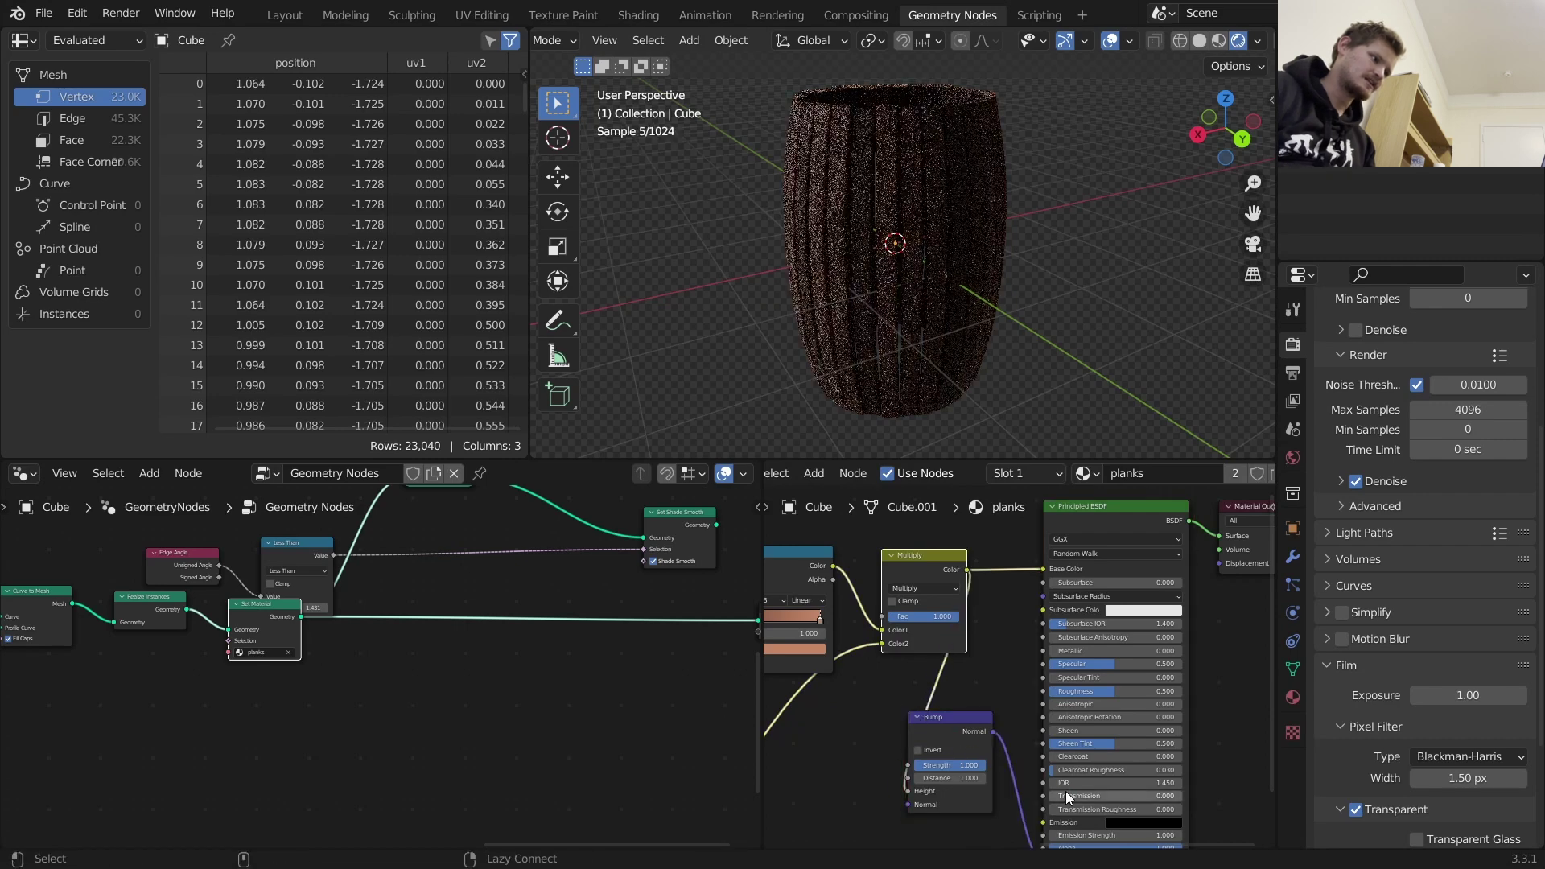
middle_drag(1035, 601, 970, 634)
drag(1040, 721, 1082, 721)
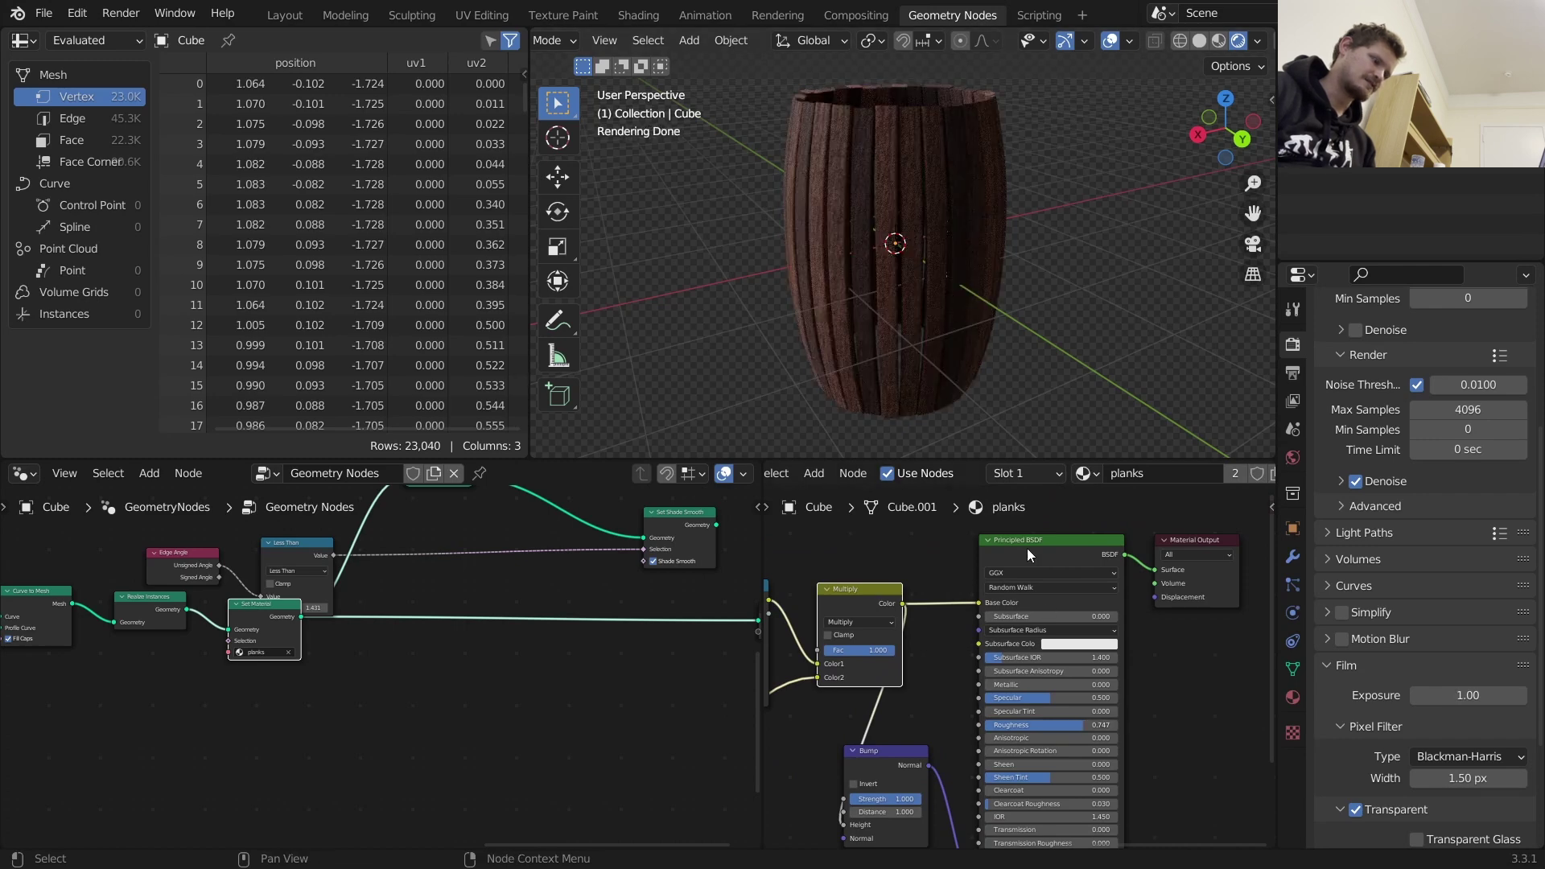
Connect Set Shade Smooth to the Group Output to show the whole barrel, and reposition the node
middle_drag(591, 597, 435, 627)
ctrl+shift+click(529, 543)
drag(529, 544, 507, 594)
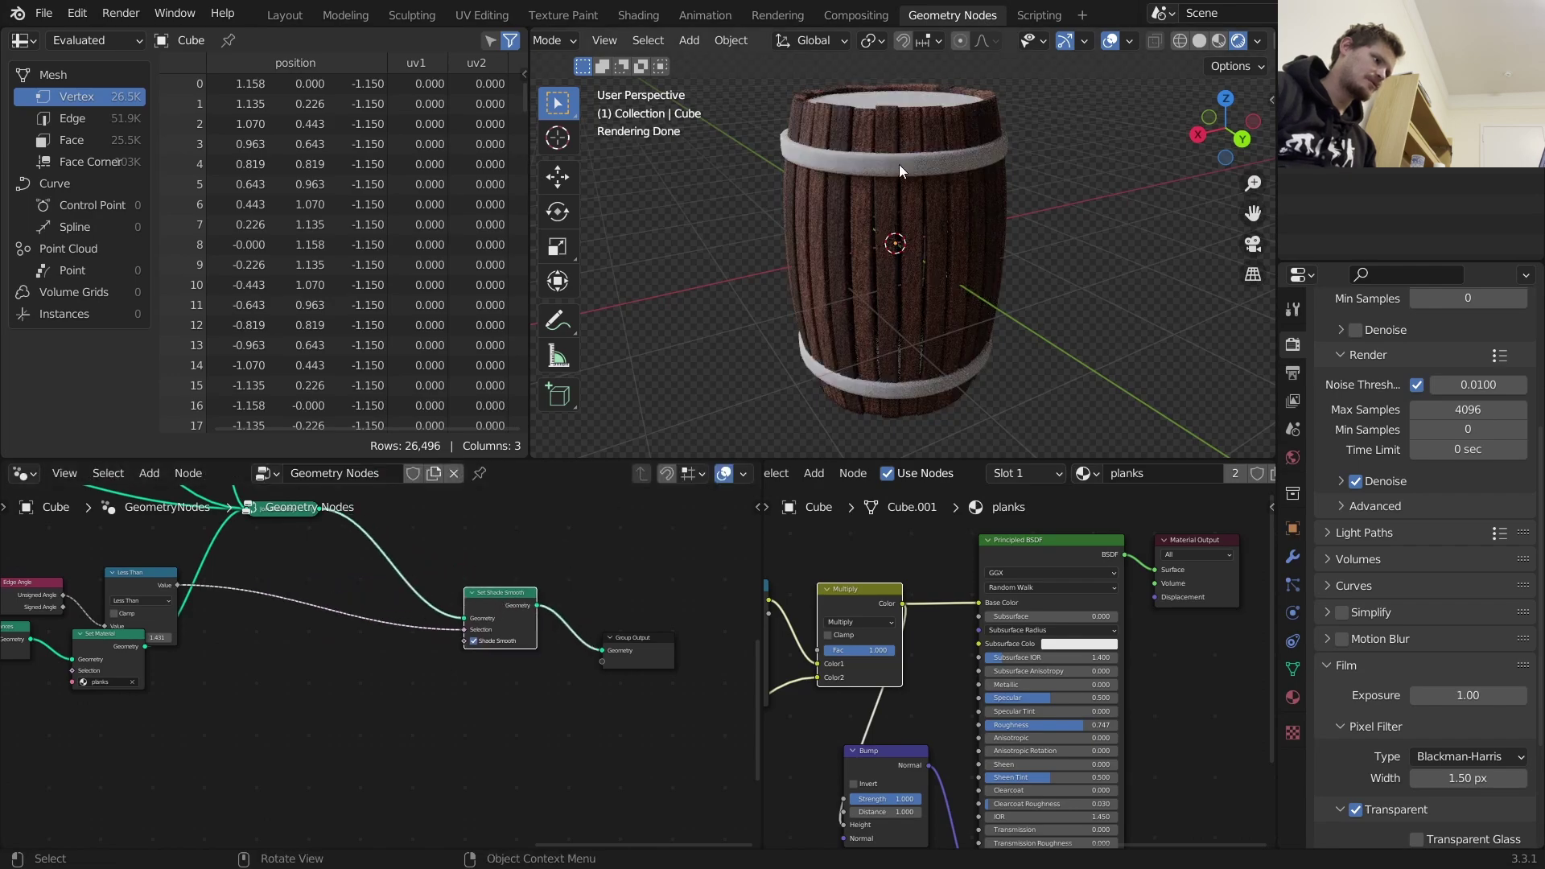
shift+middle_drag(895, 108, 899, 175)
scroll(898, 176, up, 3)
mouse_move(879, 119)
shift+middle_down()
mouse_move(893, 192)
mouse_move(933, 185)
shift+middle_up()
mouse_move(955, 139)
mouse_down()
mouse_move(863, 272)
mouse_move(942, 164)
mouse_up()
key(ctrl+z)
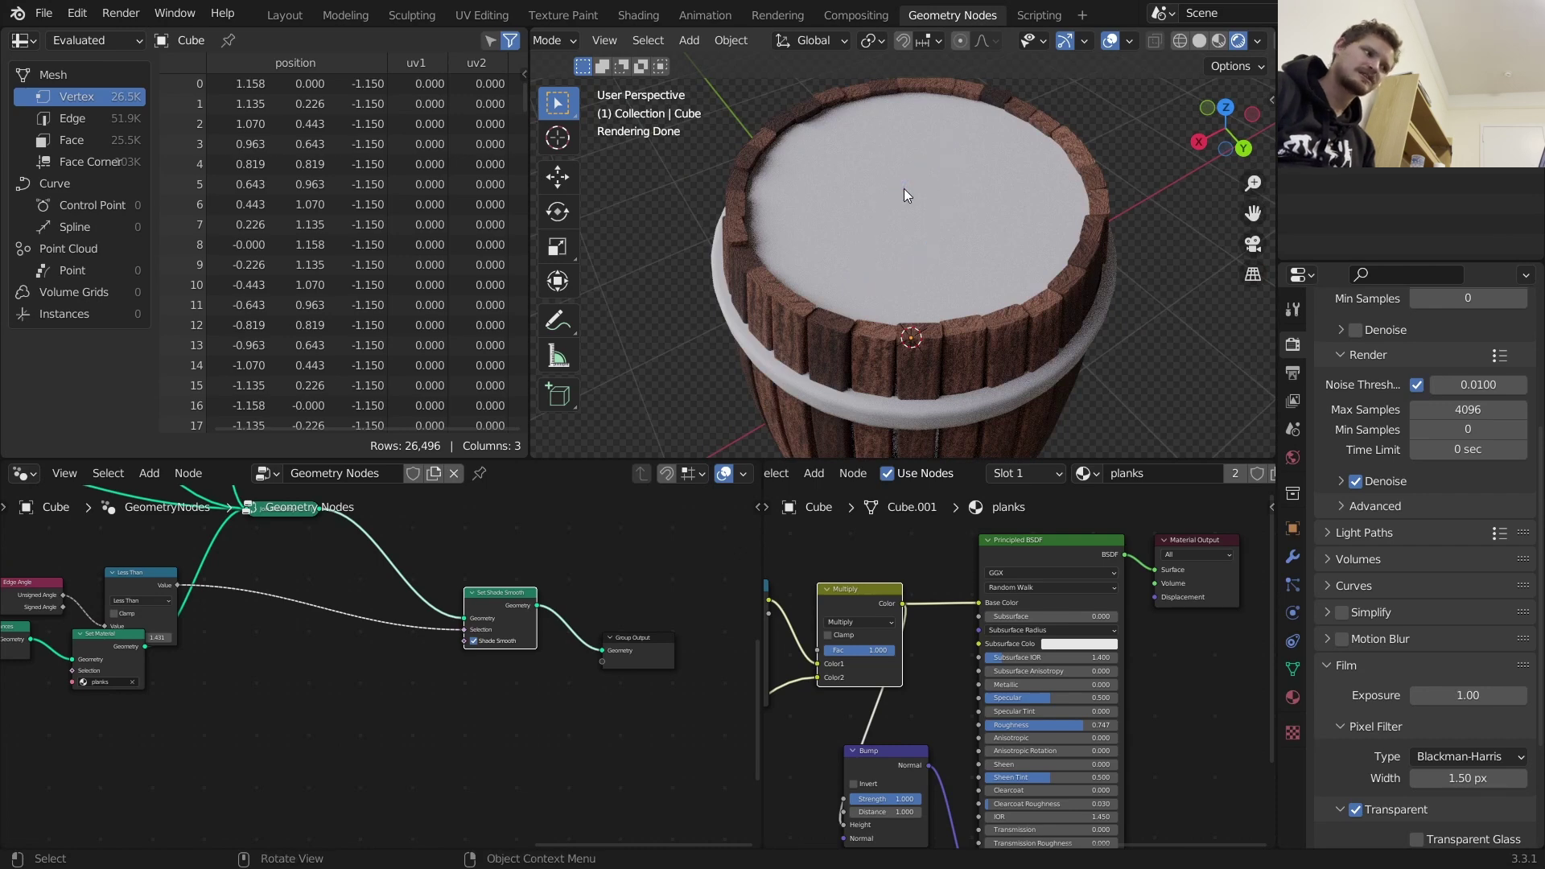
drag(954, 123, 778, 259)
drag(999, 143, 867, 294)
drag(1047, 187, 981, 316)
key(ctrl+z)
key(ctrl+z)
key(ctrl+z)
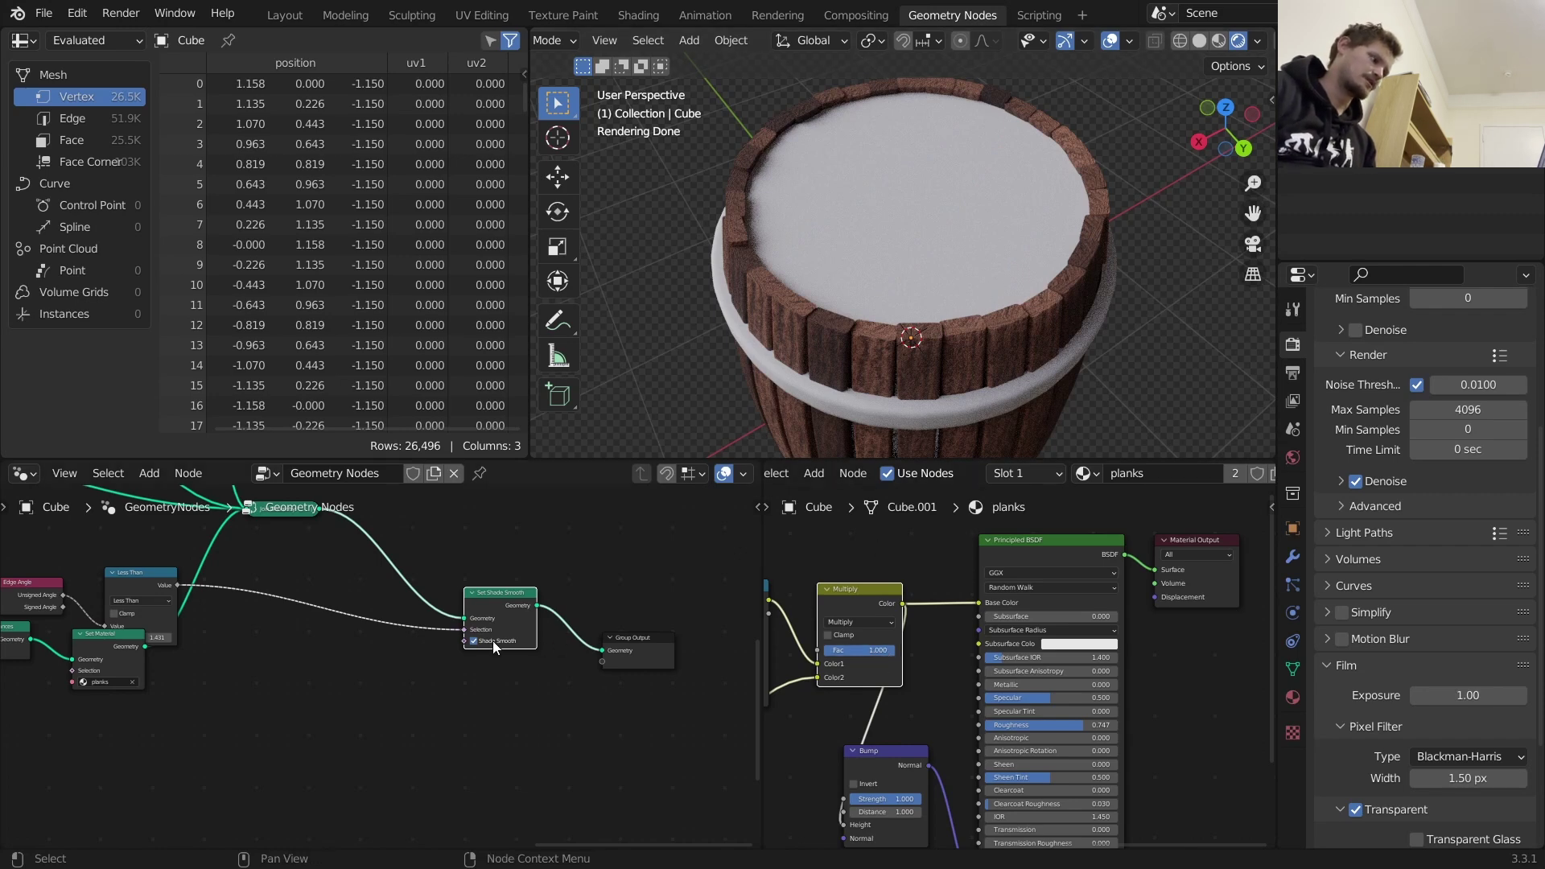
Duplicate the planks Set Material node and place the unconnected copy near the final Join Geometry node
middle_drag(105, 663, 437, 576)
drag(437, 576, 419, 625)
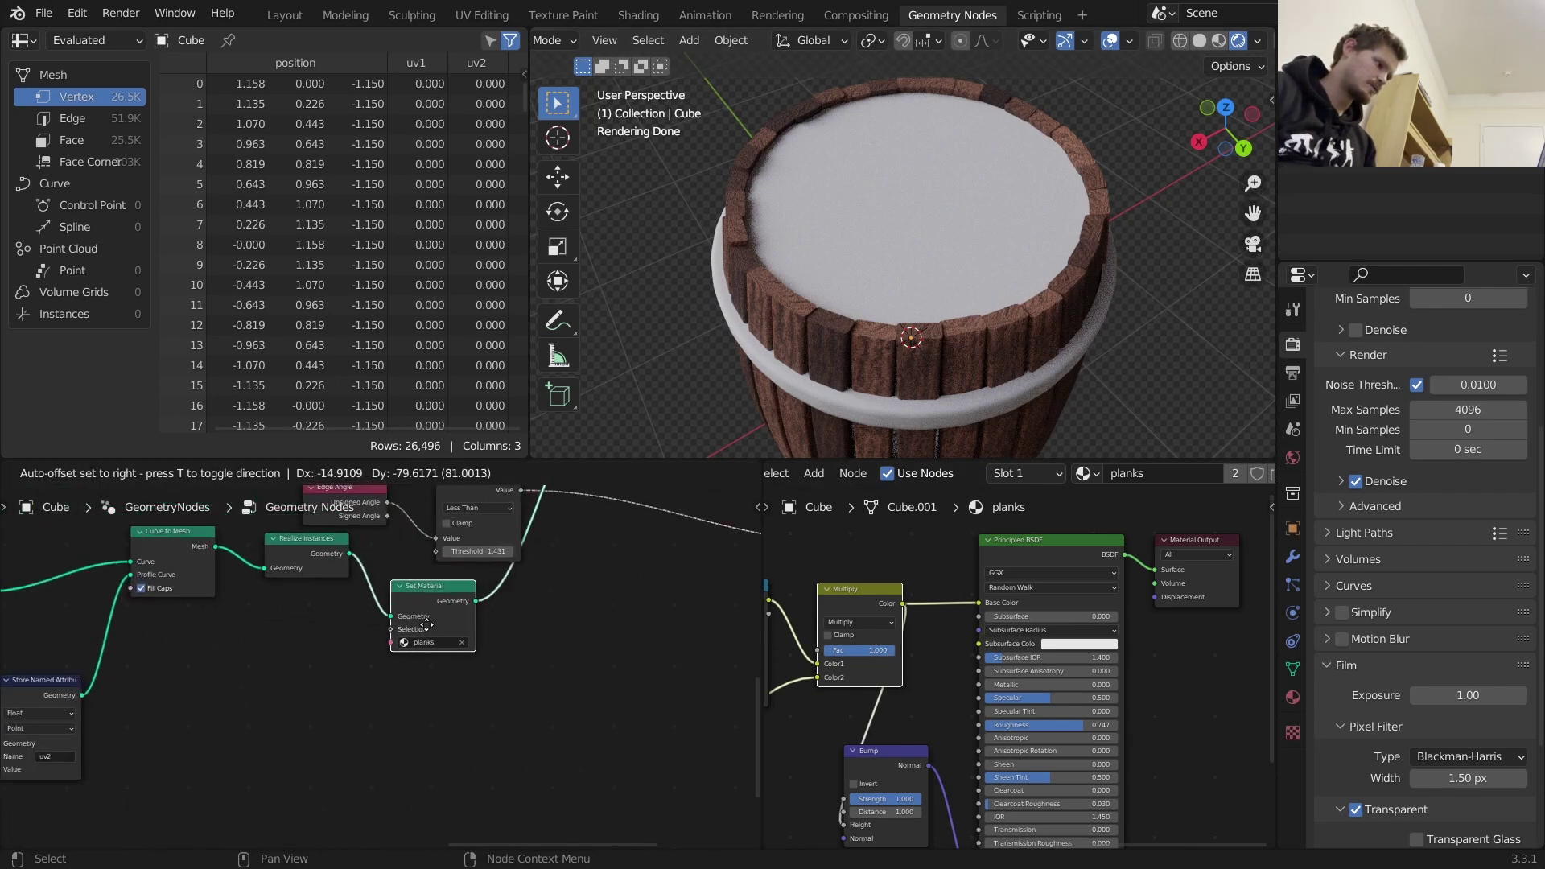
key(shift+d)
click(641, 591)
middle_drag(617, 591, 550, 716)
scroll(545, 704, down, 3)
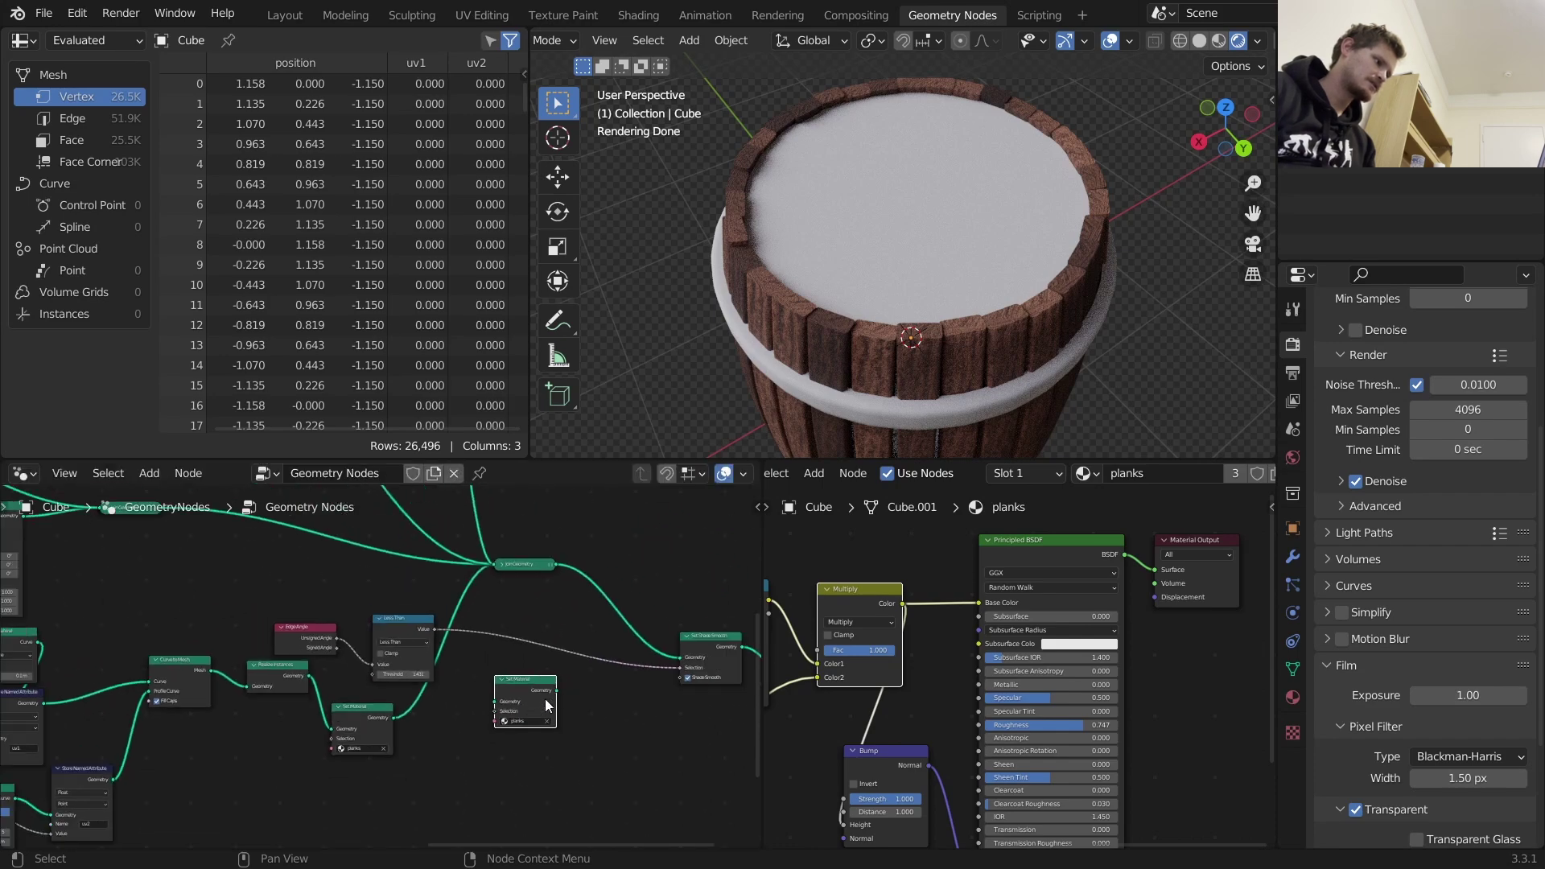
key(g)
click(509, 559)
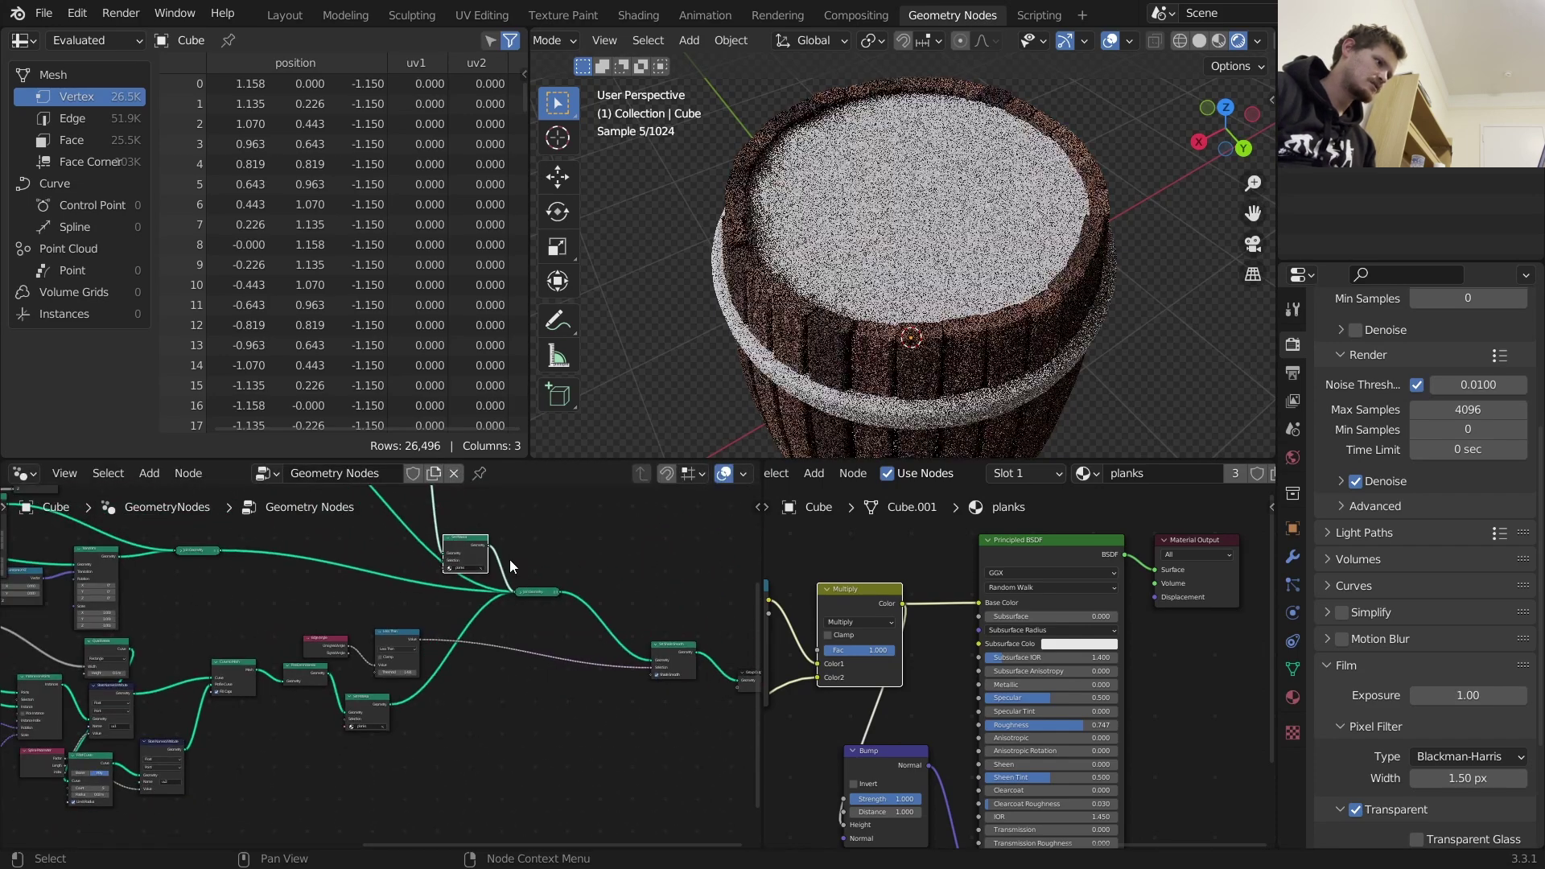
key(shift+d)
click(437, 547)
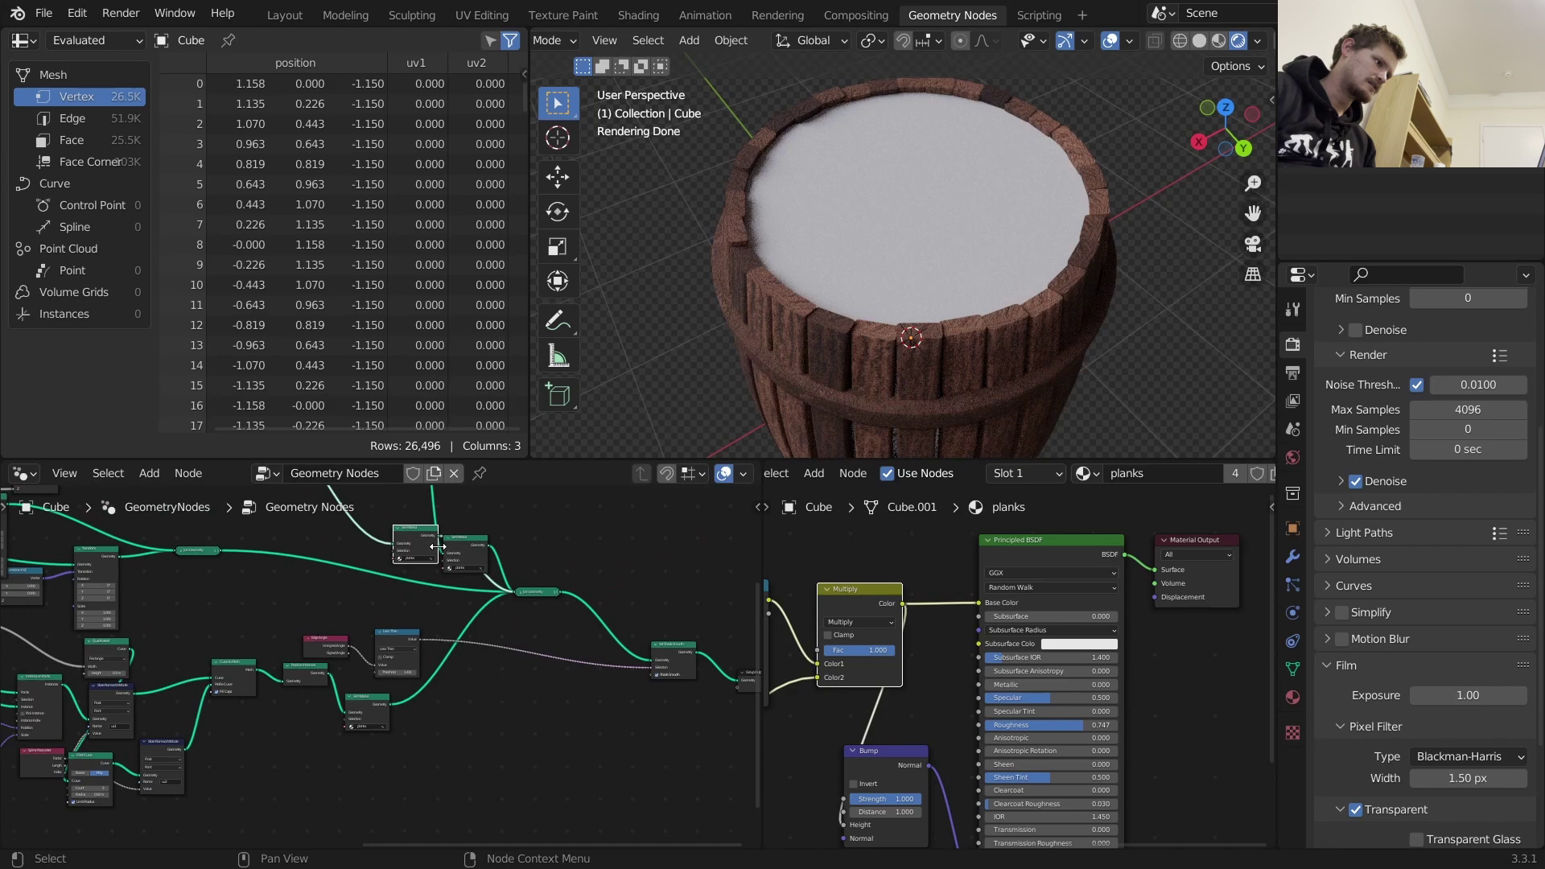
key(ctrl+z)
key(ctrl+z)
Insert the duplicated Set Material node after the caps' Join Geometry node and inspect the top of the barrel
middle_drag(424, 606, 585, 651)
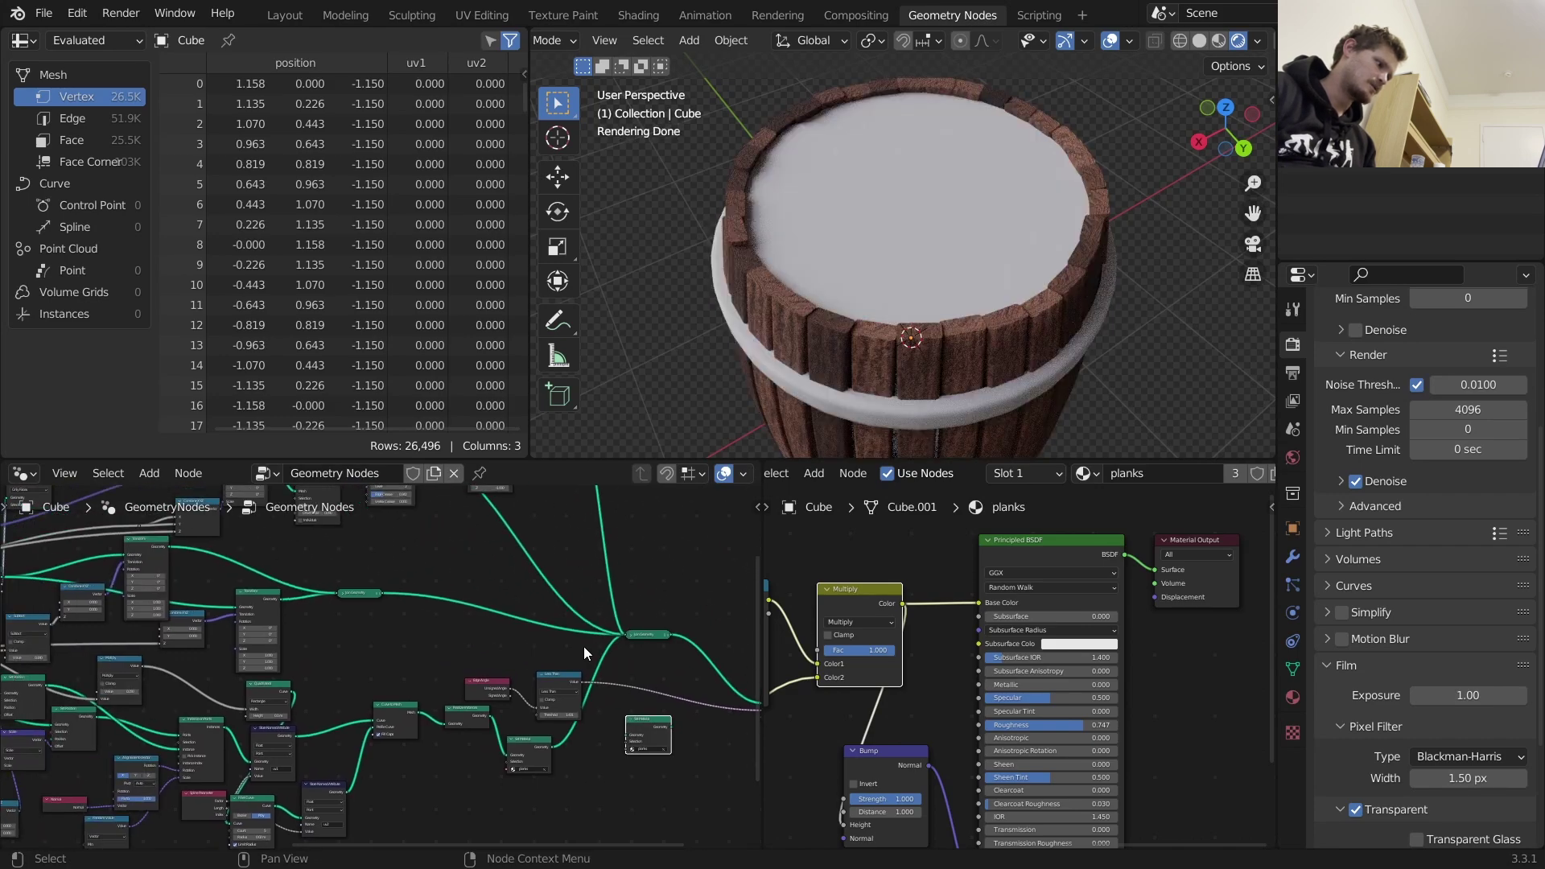
drag(631, 707, 462, 590)
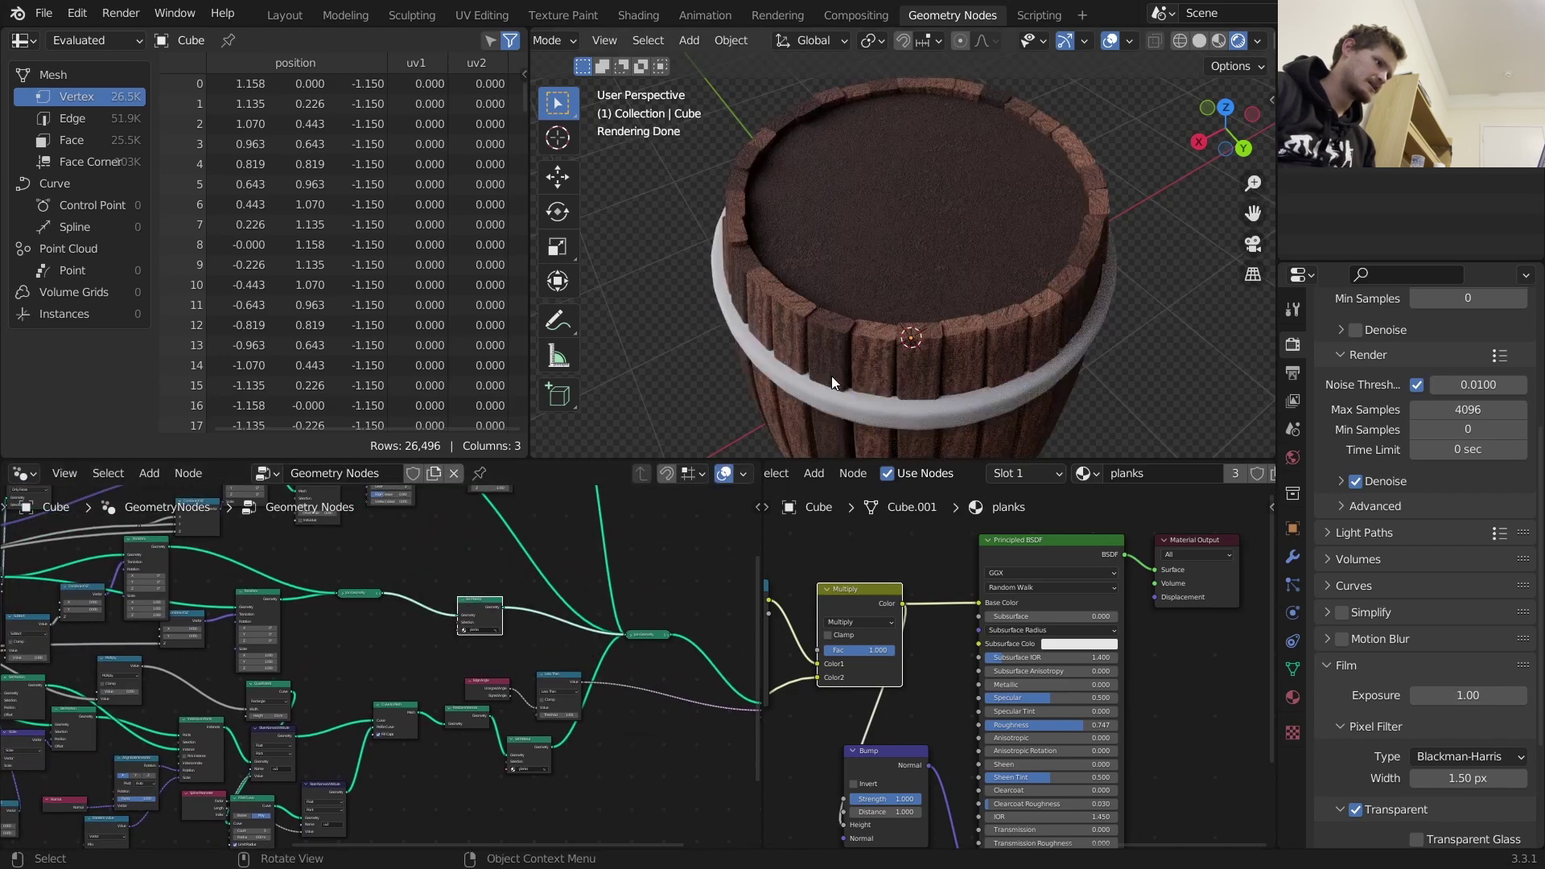
middle_drag(891, 326, 975, 219)
scroll(925, 177, up, 2)
middle_drag(920, 161, 921, 262)
shift+middle_drag(921, 262, 914, 144)
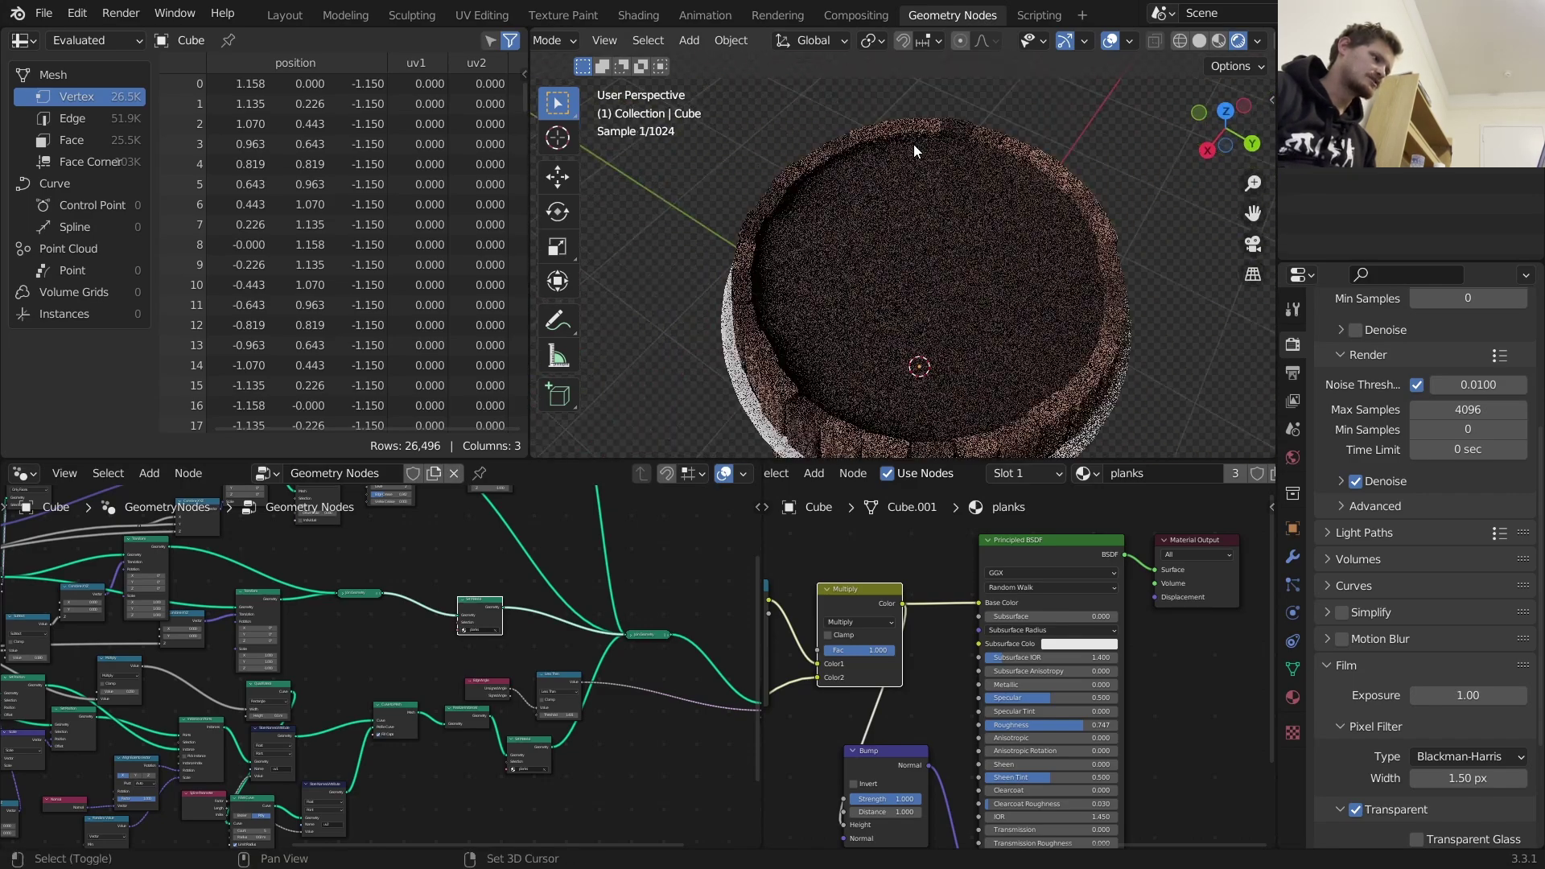
middle_drag(845, 672, 1213, 609)
scroll(949, 621, down, 5)
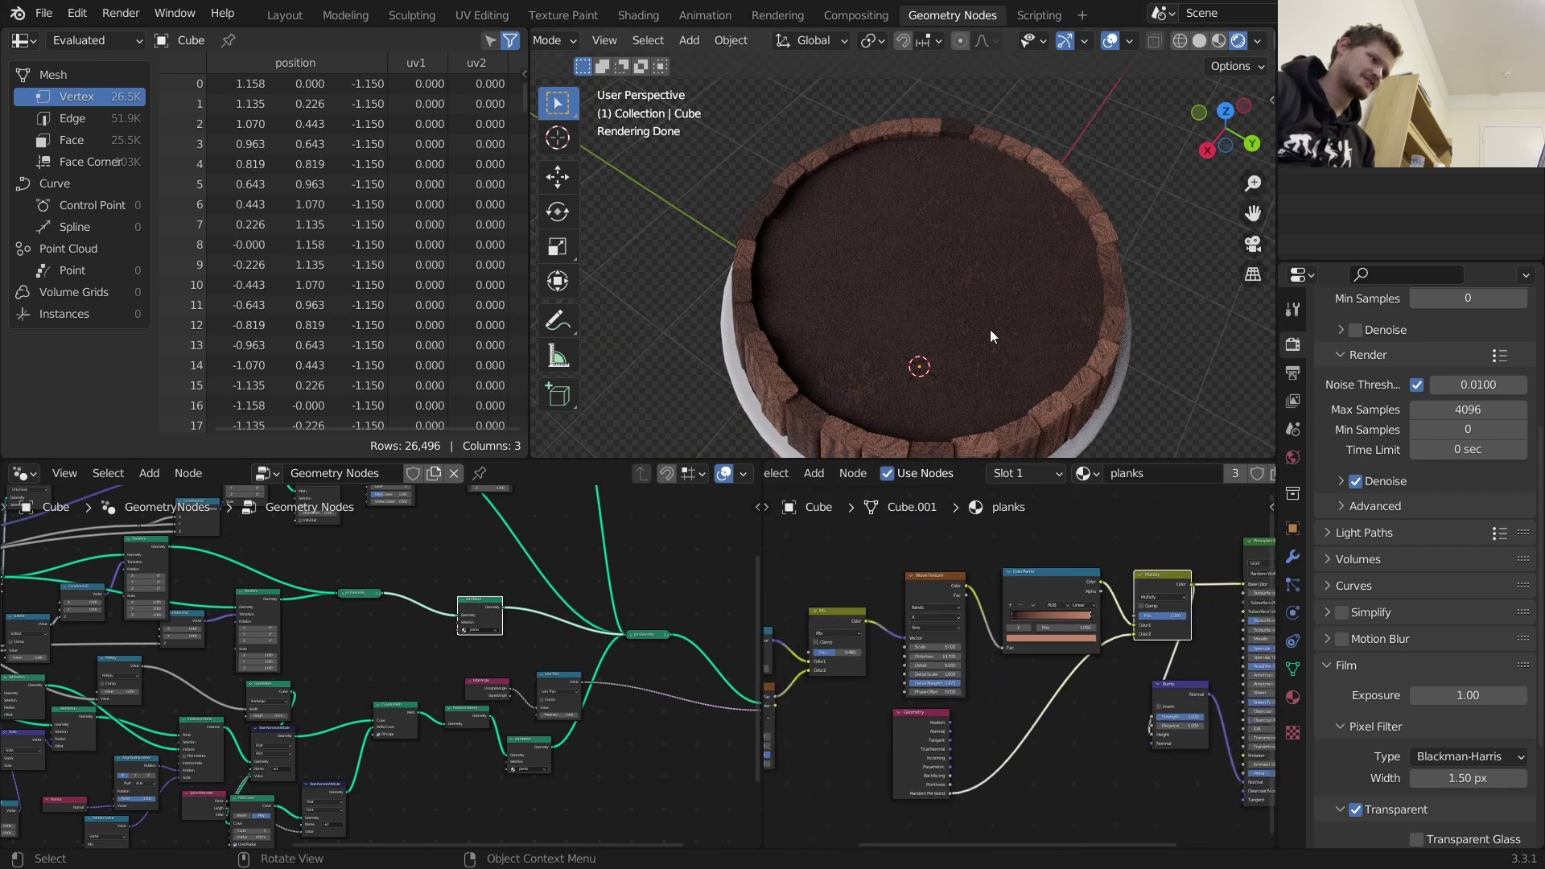
Make a single-user copy of the planks material, name it caps, and assign it in the caps' Set Material node
middle_drag(827, 726, 887, 743)
click(1242, 475)
click(1192, 477)
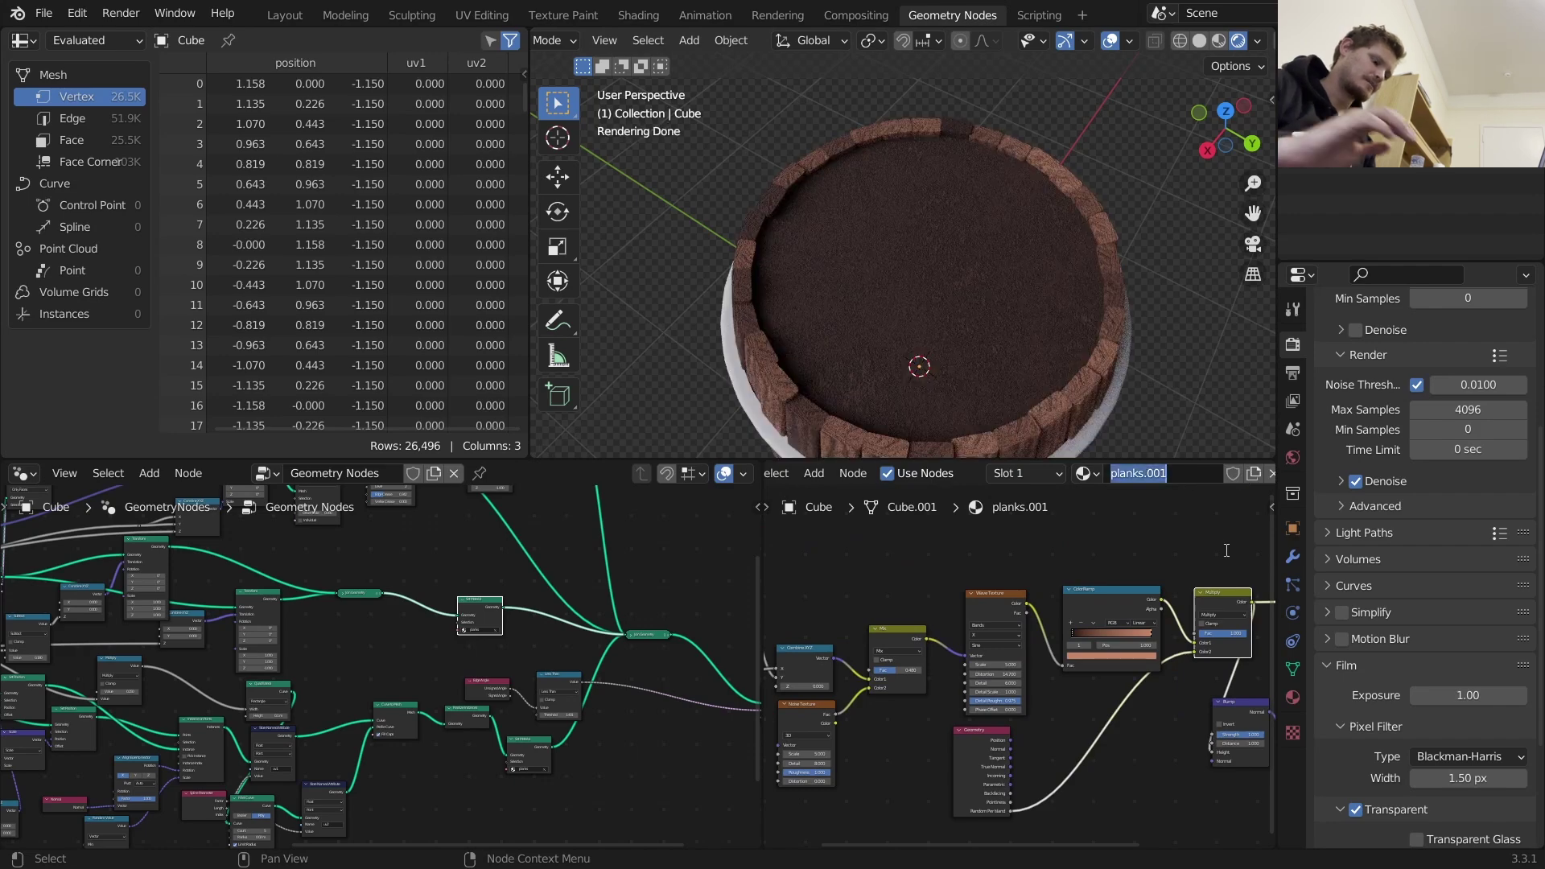
text(caps)
key(Return)
scroll(496, 645, up, 3)
click(596, 590)
click(578, 619)
Replace the caps material's two Attribute nodes and Combine XYZ with a Texture Coordinate node feeding Generated into the Mix's Color1
middle_drag(837, 669, 958, 634)
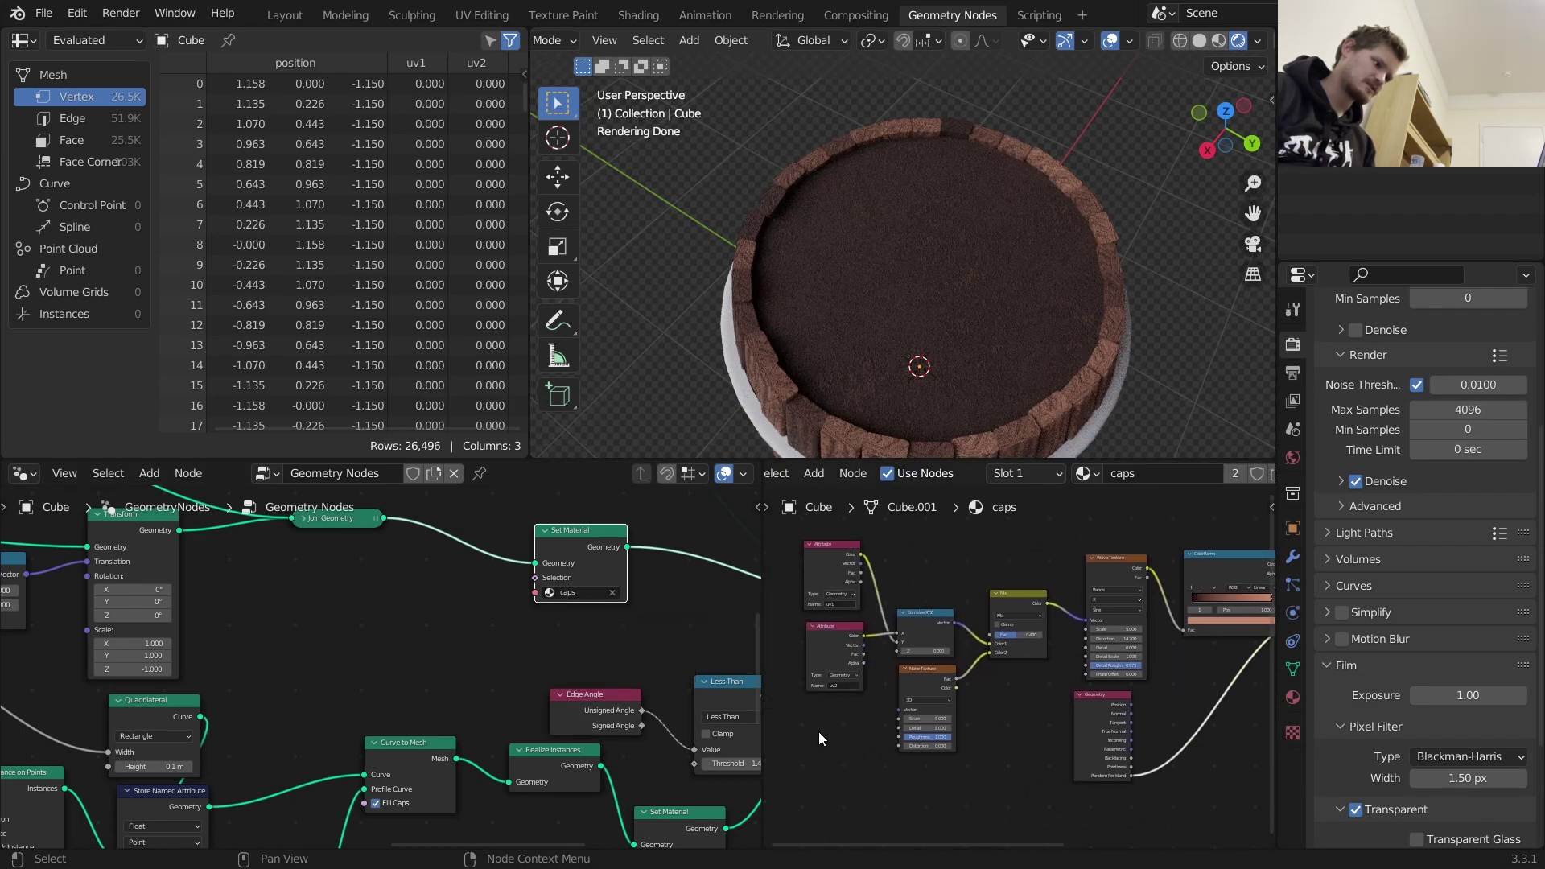
drag(819, 732, 958, 555)
key(x)
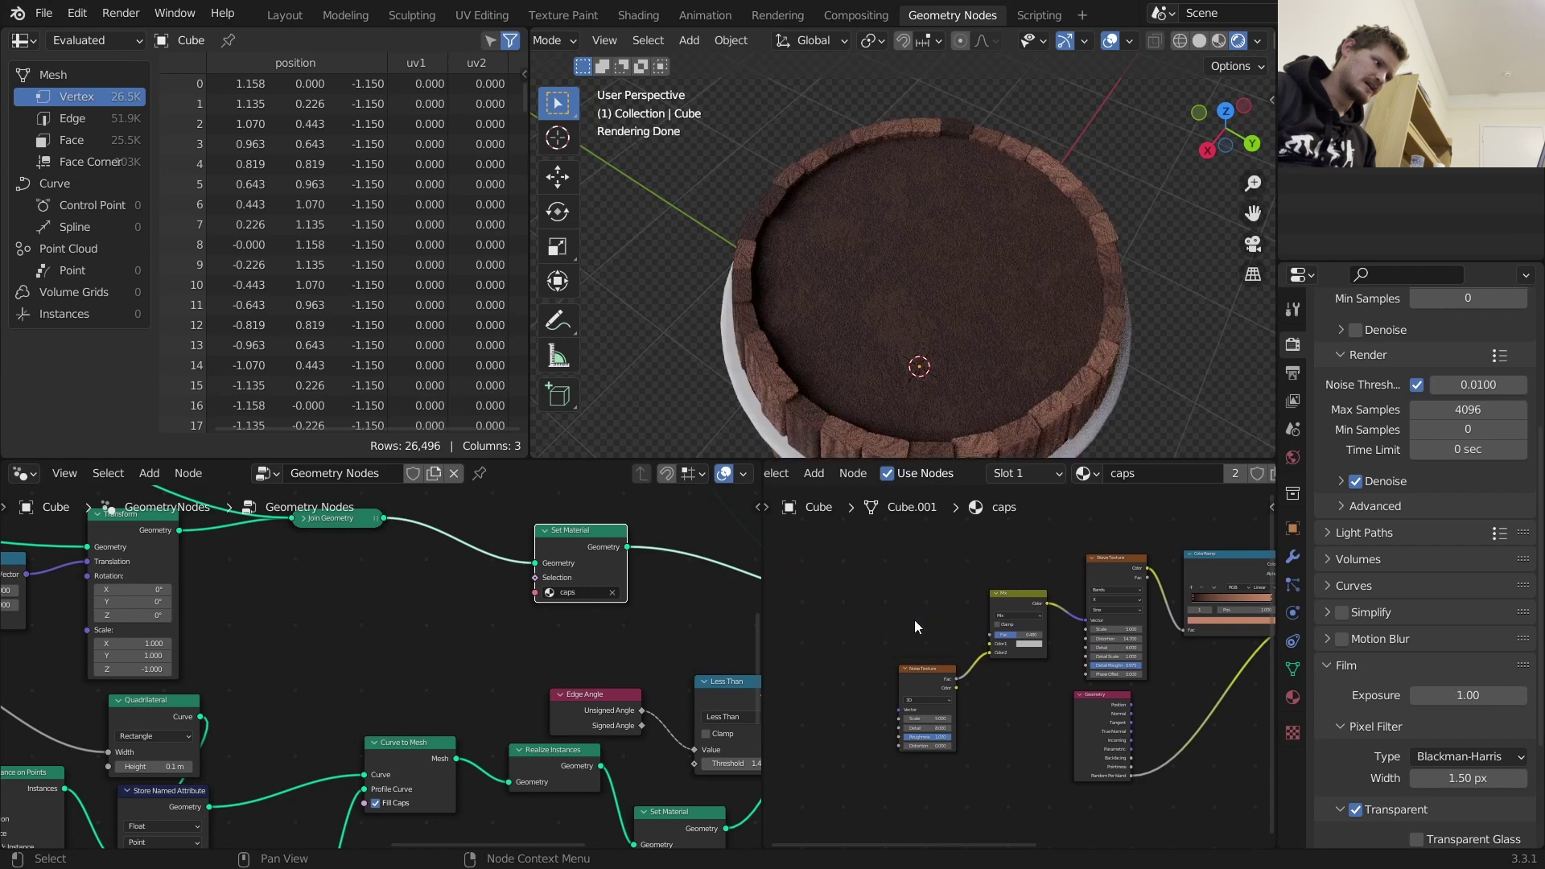
scroll(914, 620, up, 2)
drag(975, 632, 811, 660)
text(texco)
key(Return)
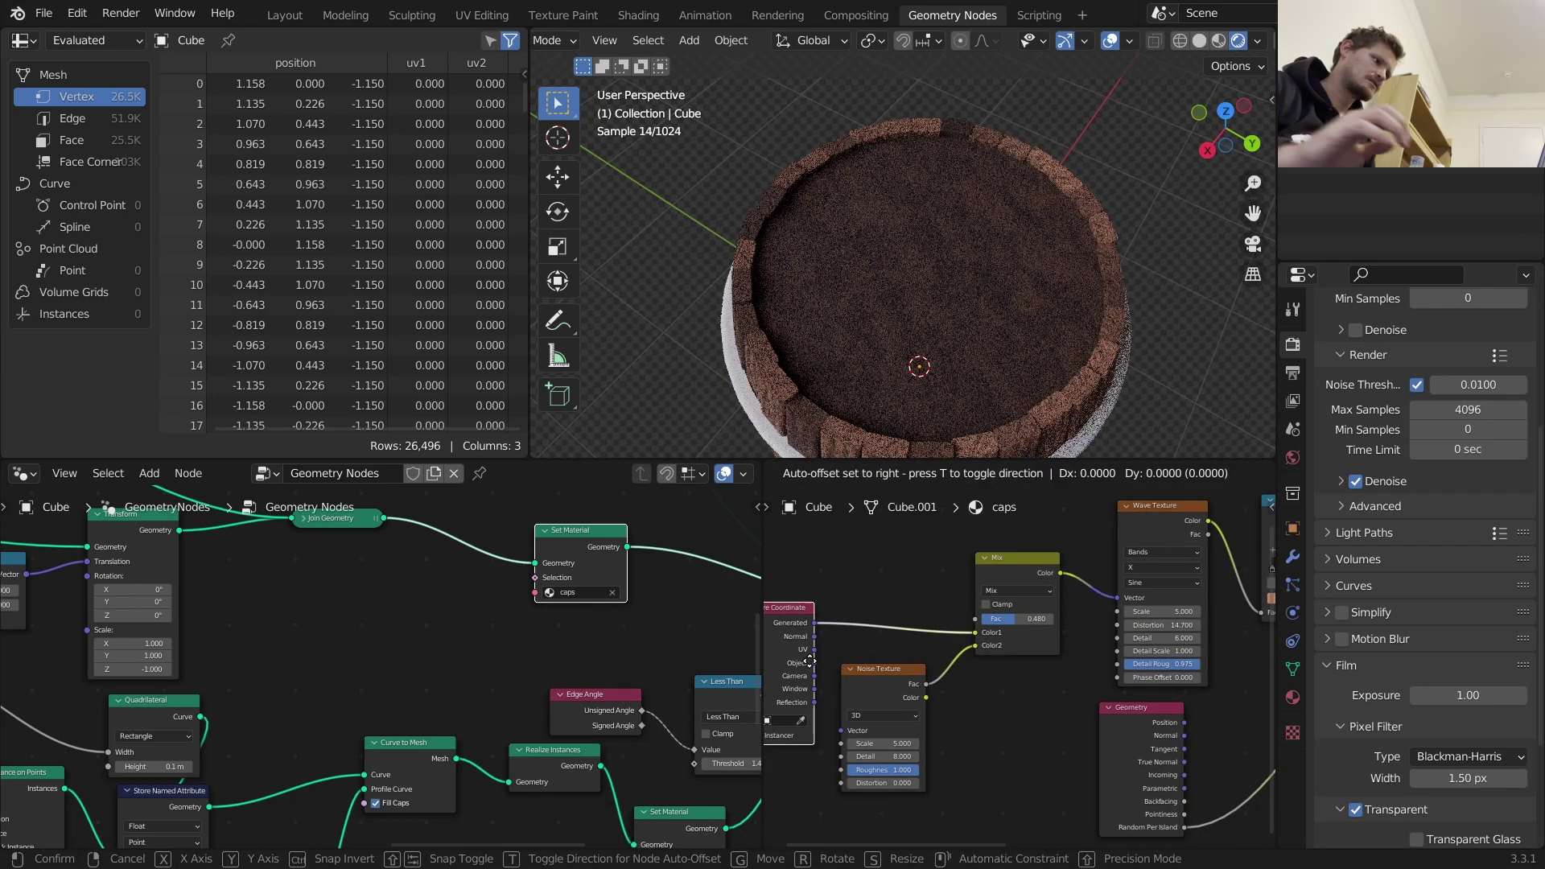
click(812, 678)
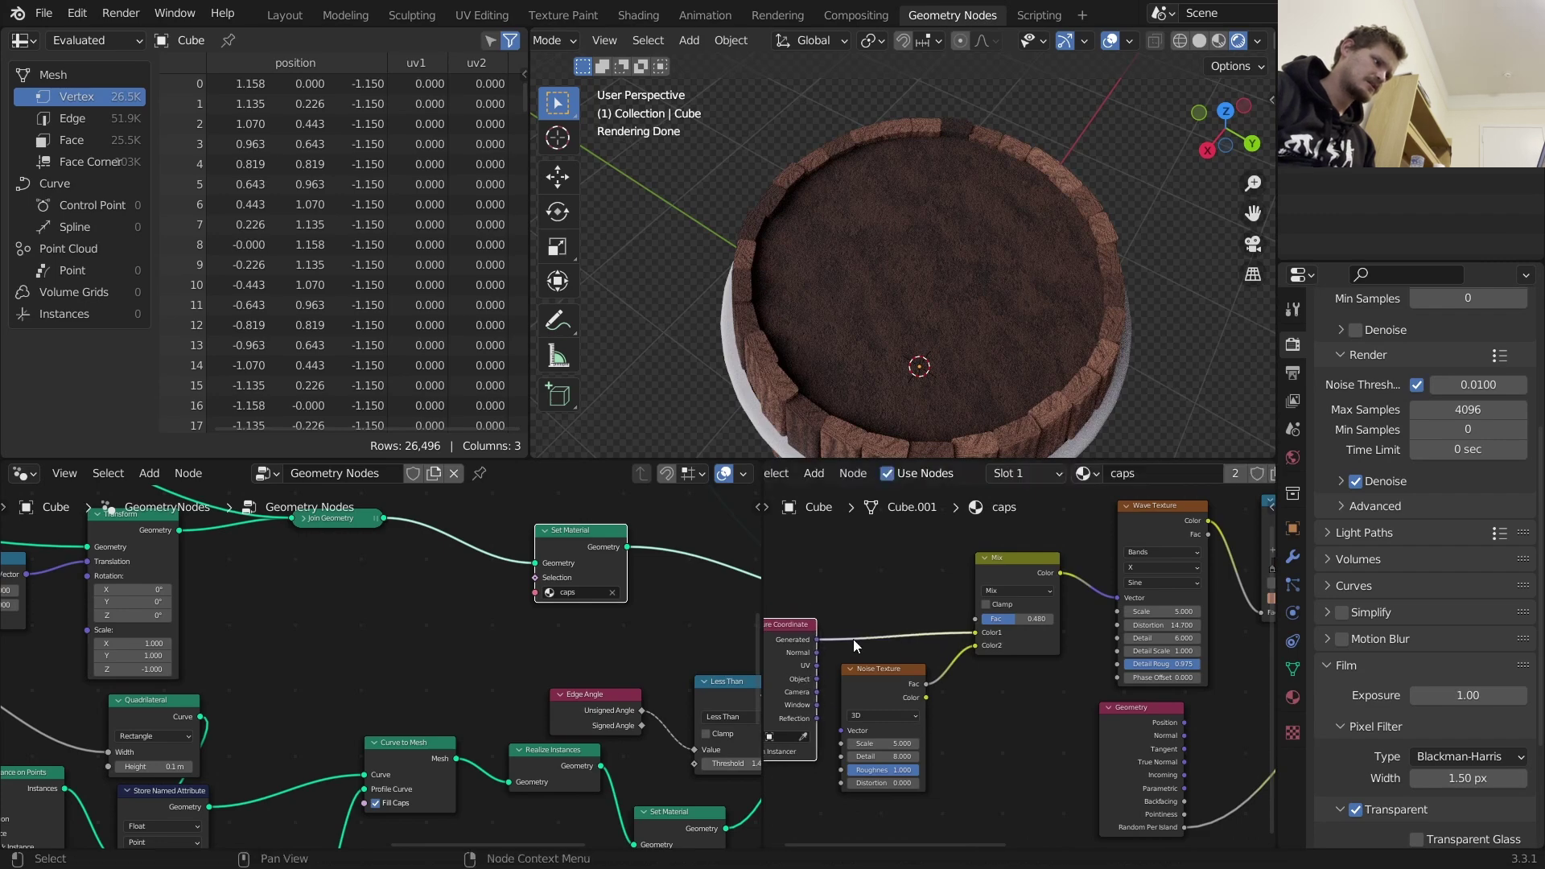
scroll(940, 394, up, 1)
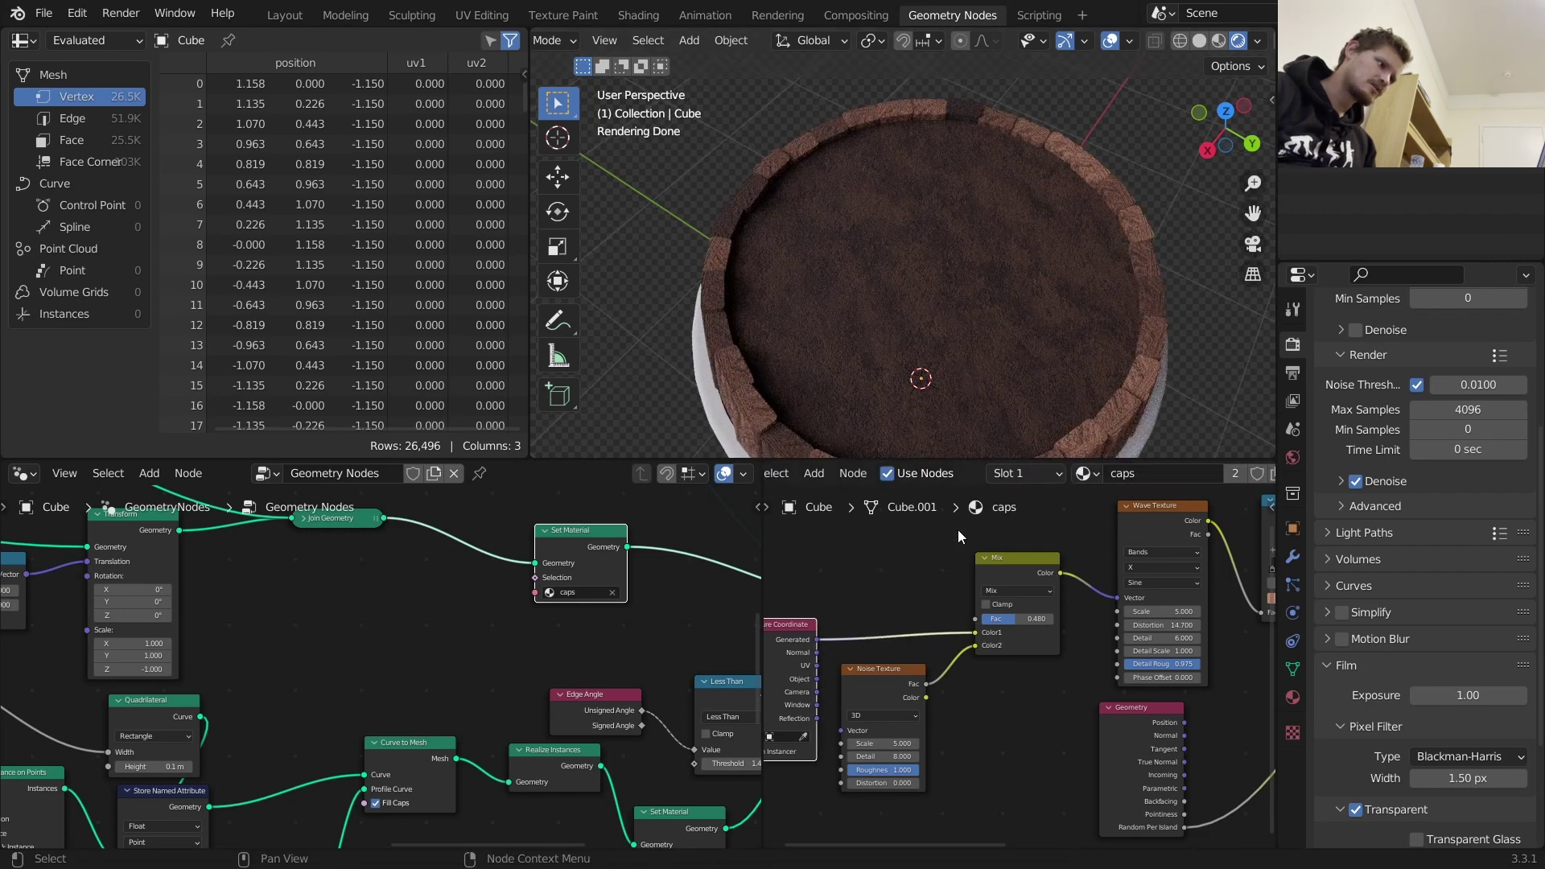
Set the caps material's Mix Fac to 0.313 and move the Texture Coordinate node further from the Mix node
mouse_move(1004, 616)
mouse_down()
mouse_move(978, 617)
mouse_move(1005, 618)
mouse_up()
middle_drag(833, 626, 983, 624)
drag(926, 624, 825, 605)
scroll(1010, 349, down, 3)
scroll(1009, 347, down, 2)
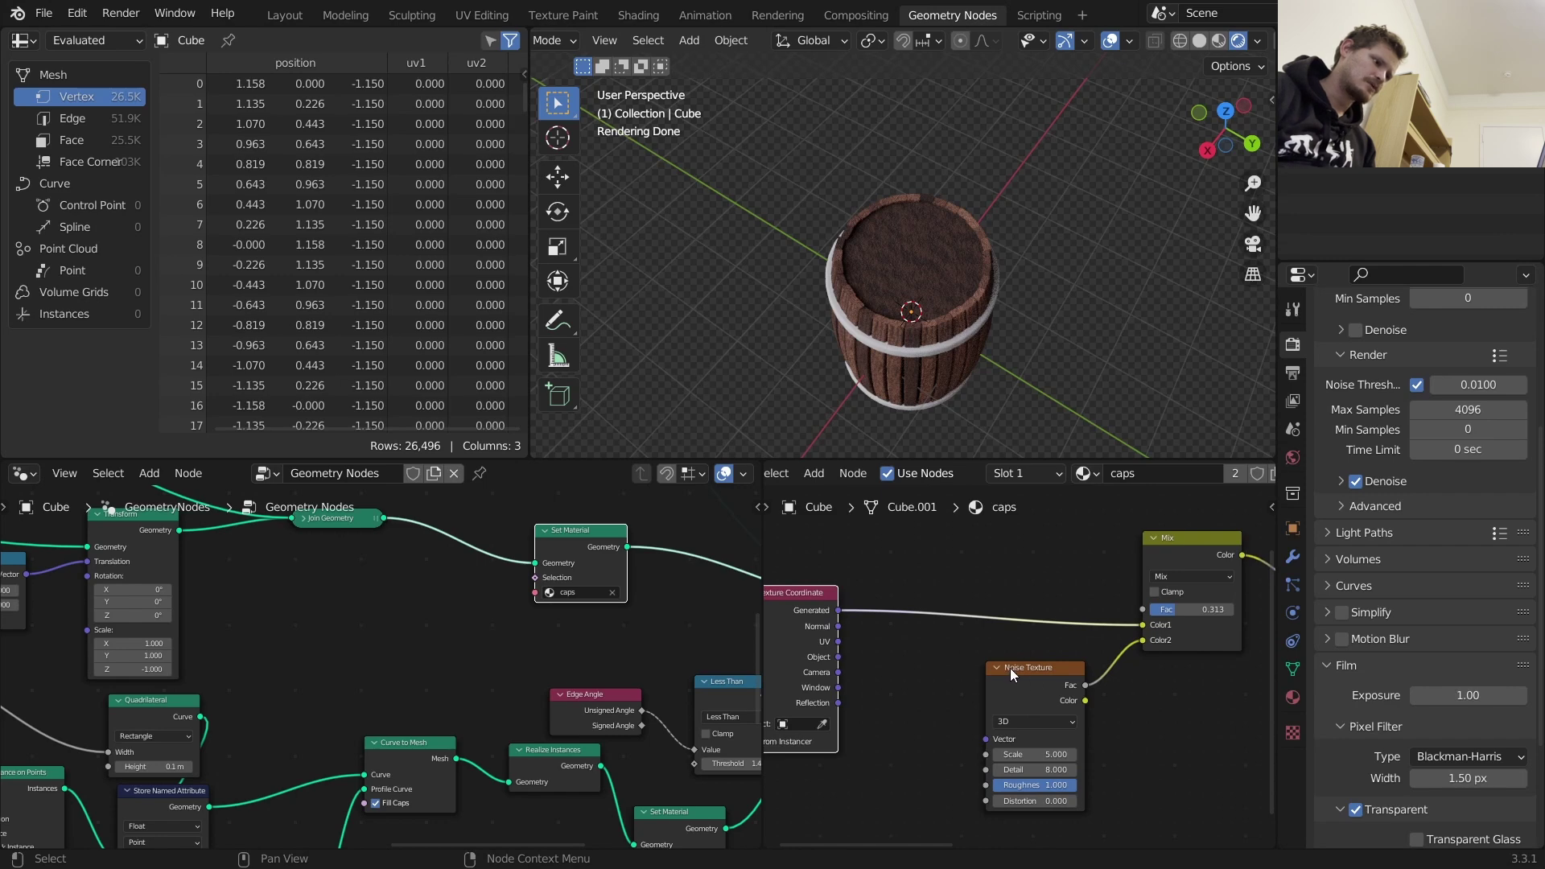
Delete the Geometry node that feeds Random Per Island into the caps material's Multiply node
scroll(1009, 668, up, 1)
middle_drag(1008, 668, 911, 630)
scroll(926, 627, down, 2)
click(1134, 678)
key(x)
Set the Multiply node's Color2 to black and its Fac to 0.567
middle_drag(1136, 678, 812, 707)
scroll(1035, 578, up, 3)
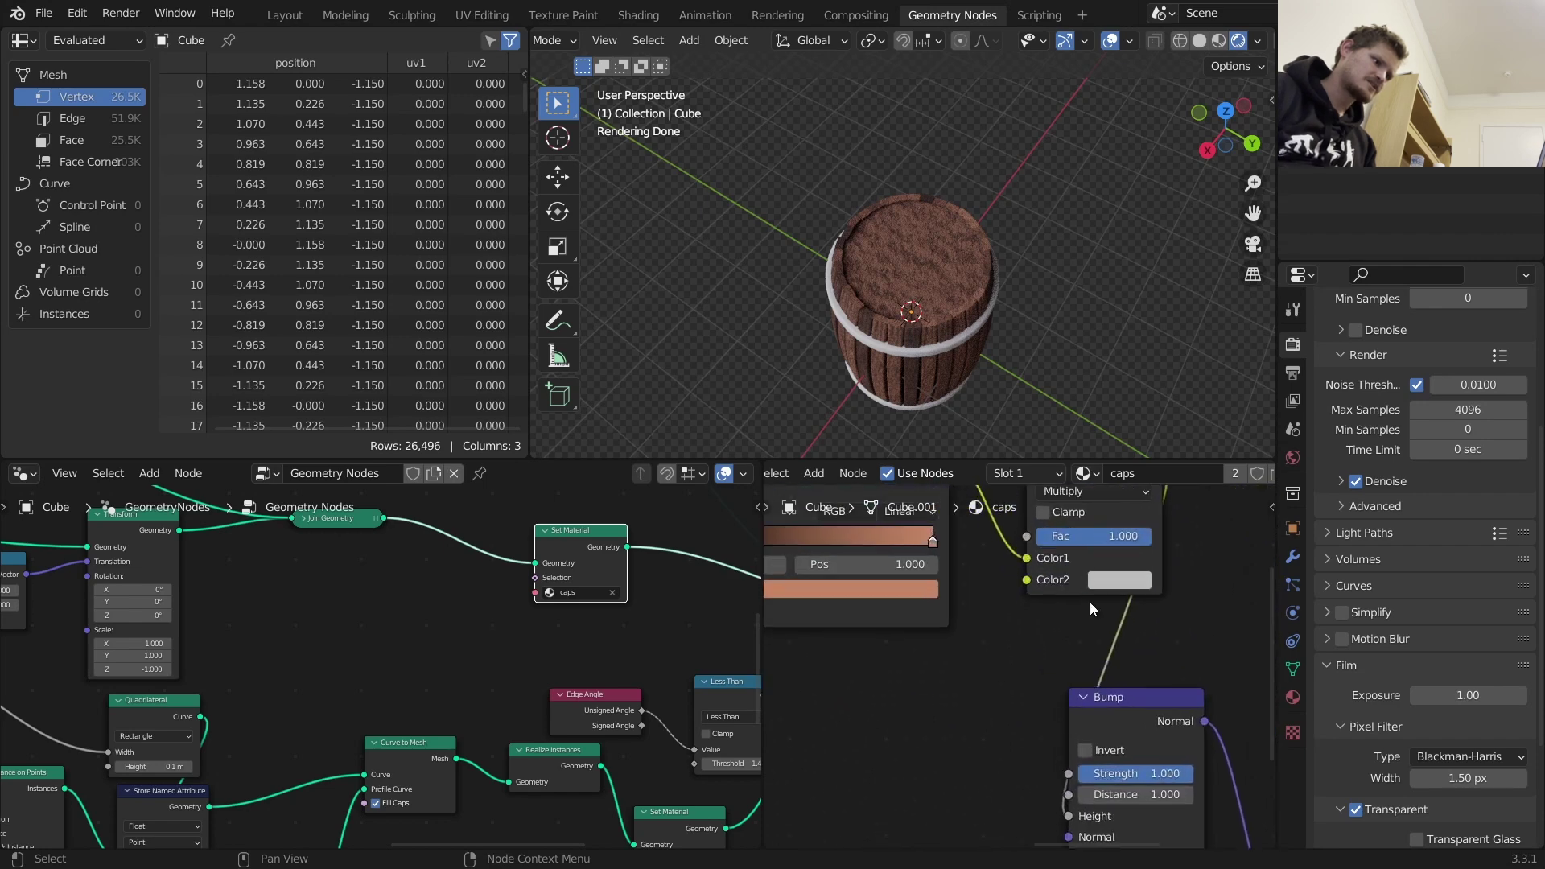
click(1105, 586)
click(1262, 447)
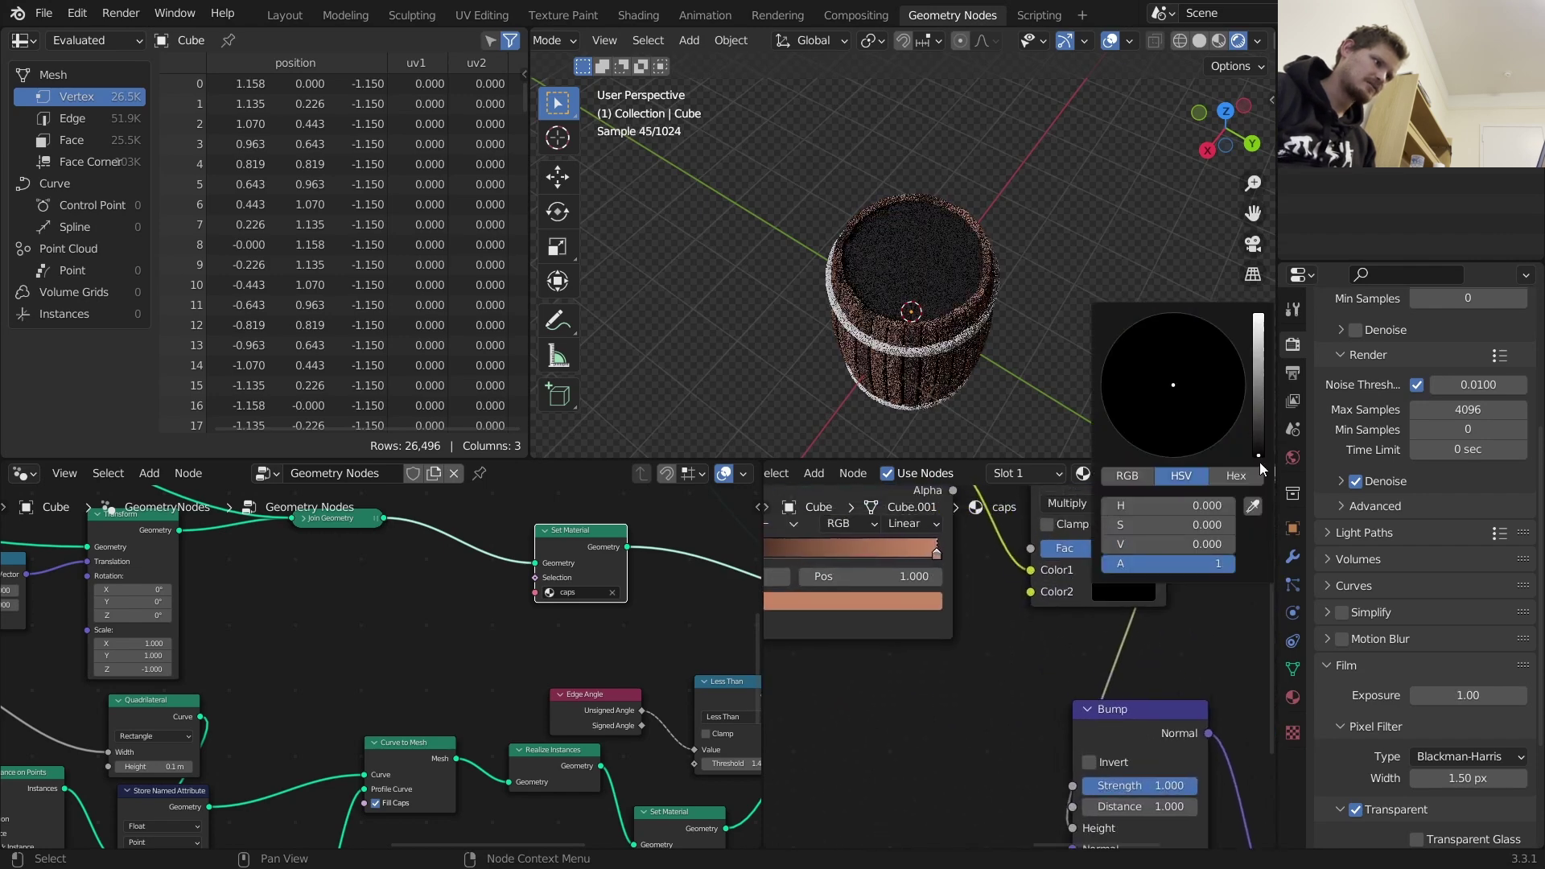
drag(1091, 549, 1106, 549)
Insert a Vector Math node set to Scale, with a value of 2.000, between Texture Coordinate and Mix
scroll(980, 605, down, 8)
middle_drag(830, 573, 850, 605)
ctrl+scroll(850, 605, left, 5)
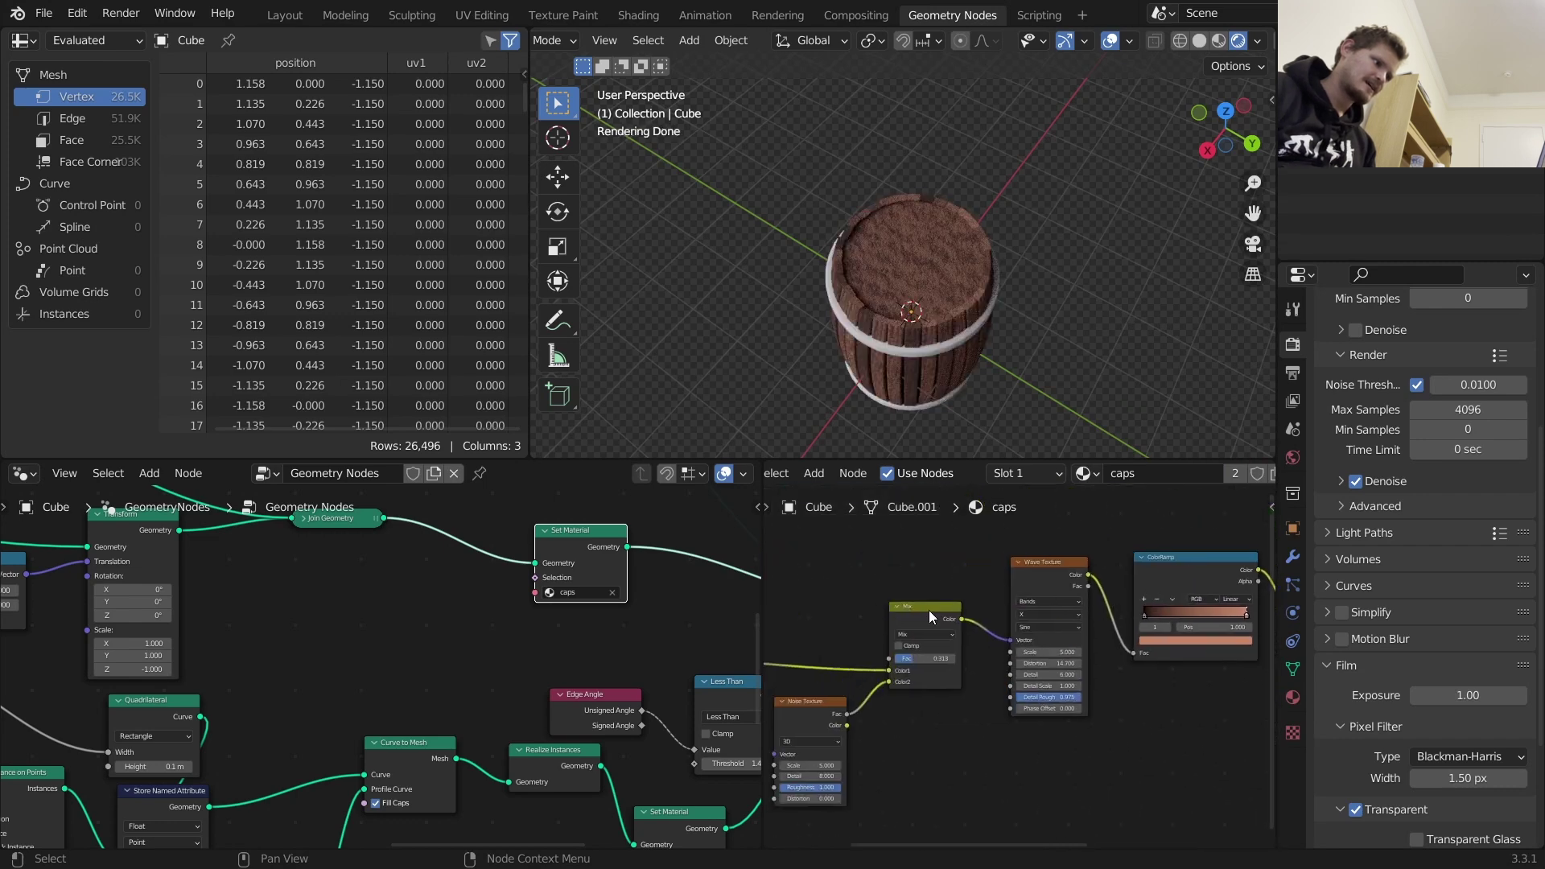
key(shift+a)
text(vec)
key(Return)
click(896, 606)
click(917, 613)
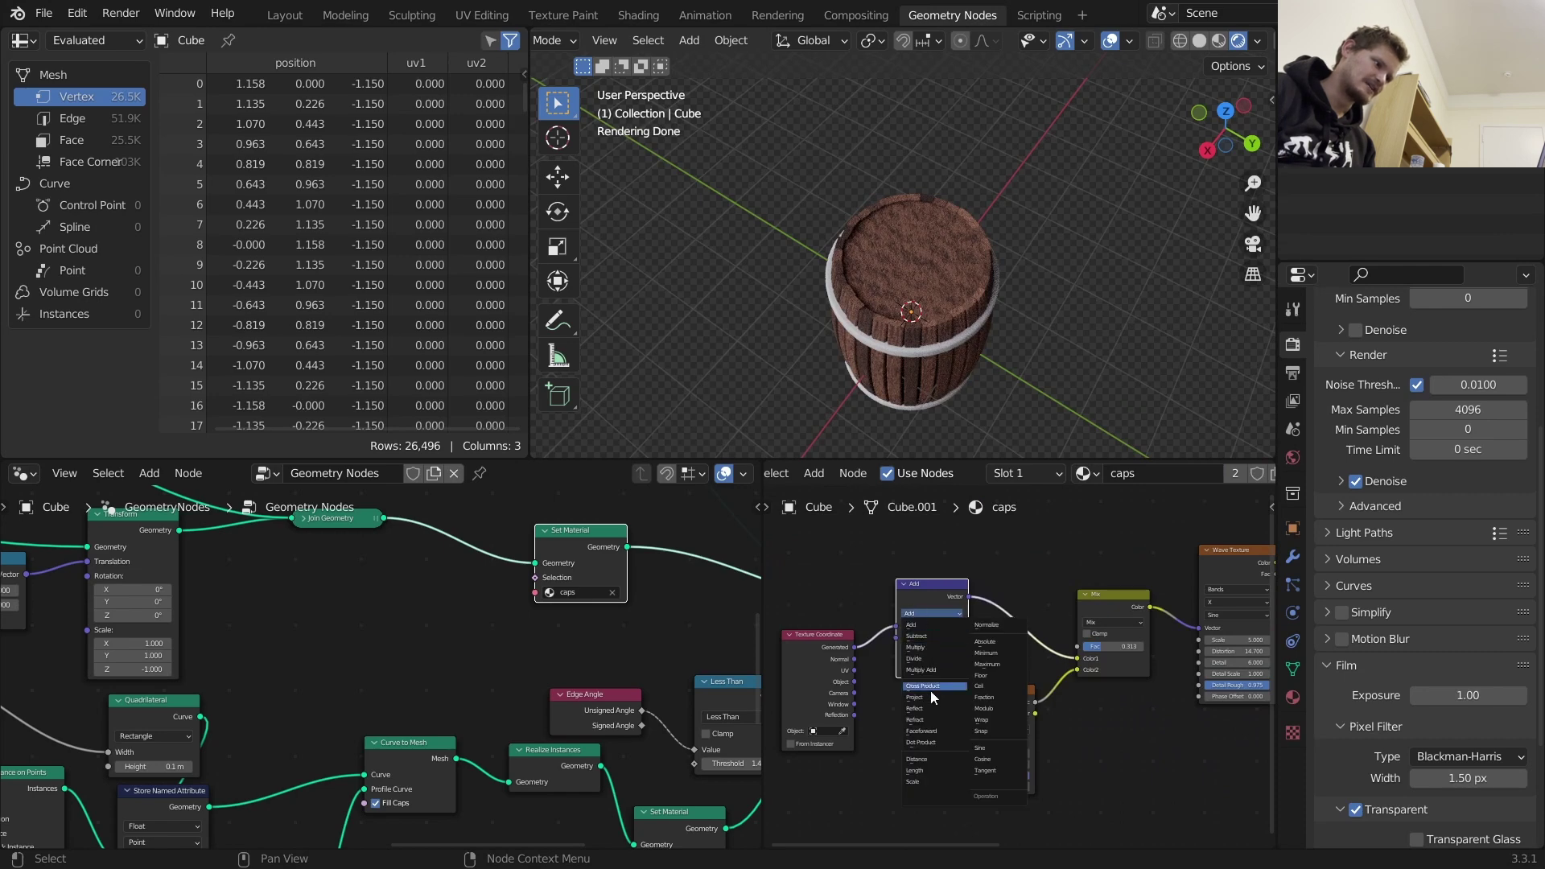
click(928, 779)
scroll(920, 631, up, 3)
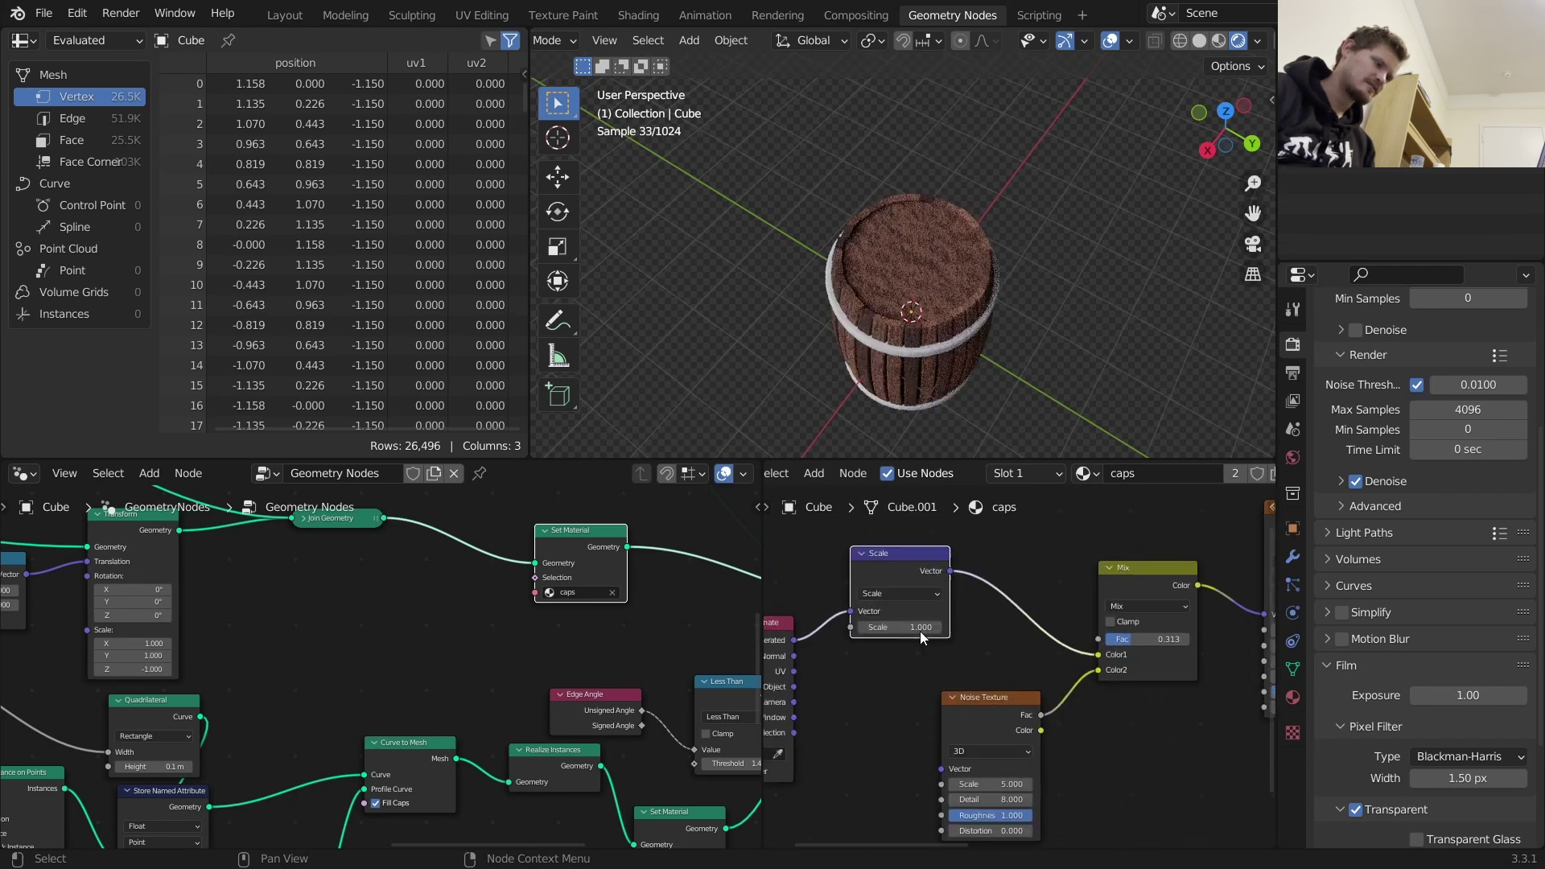
drag(885, 616, 967, 629)
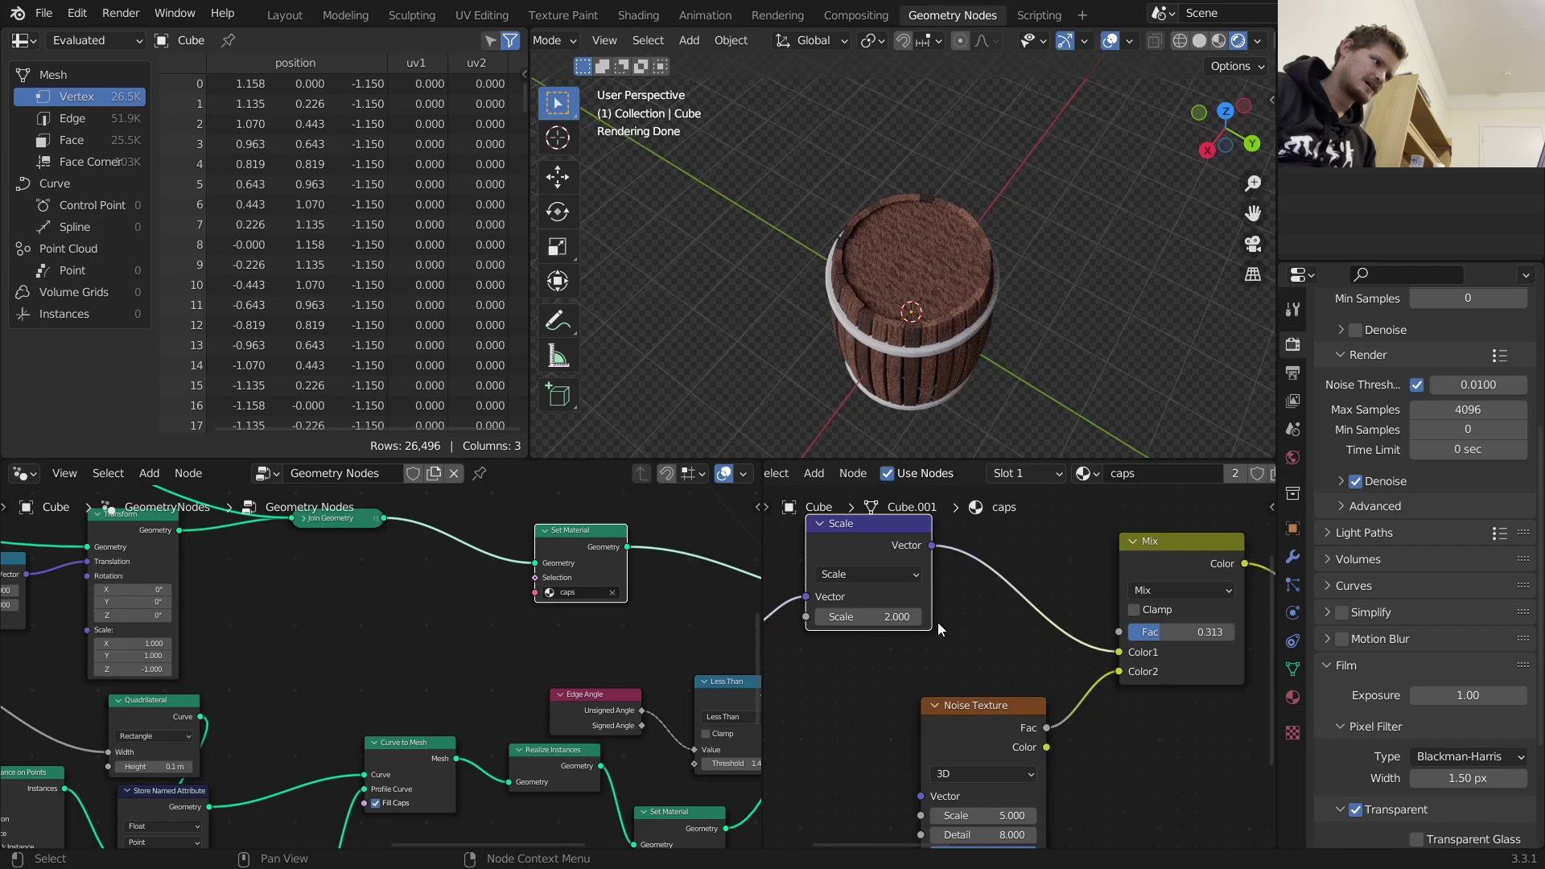
Set the Noise Texture's Scale to 18.100 and the Mix node's Fac to about 0.580
middle_drag(909, 330, 916, 260)
scroll(921, 314, up, 4)
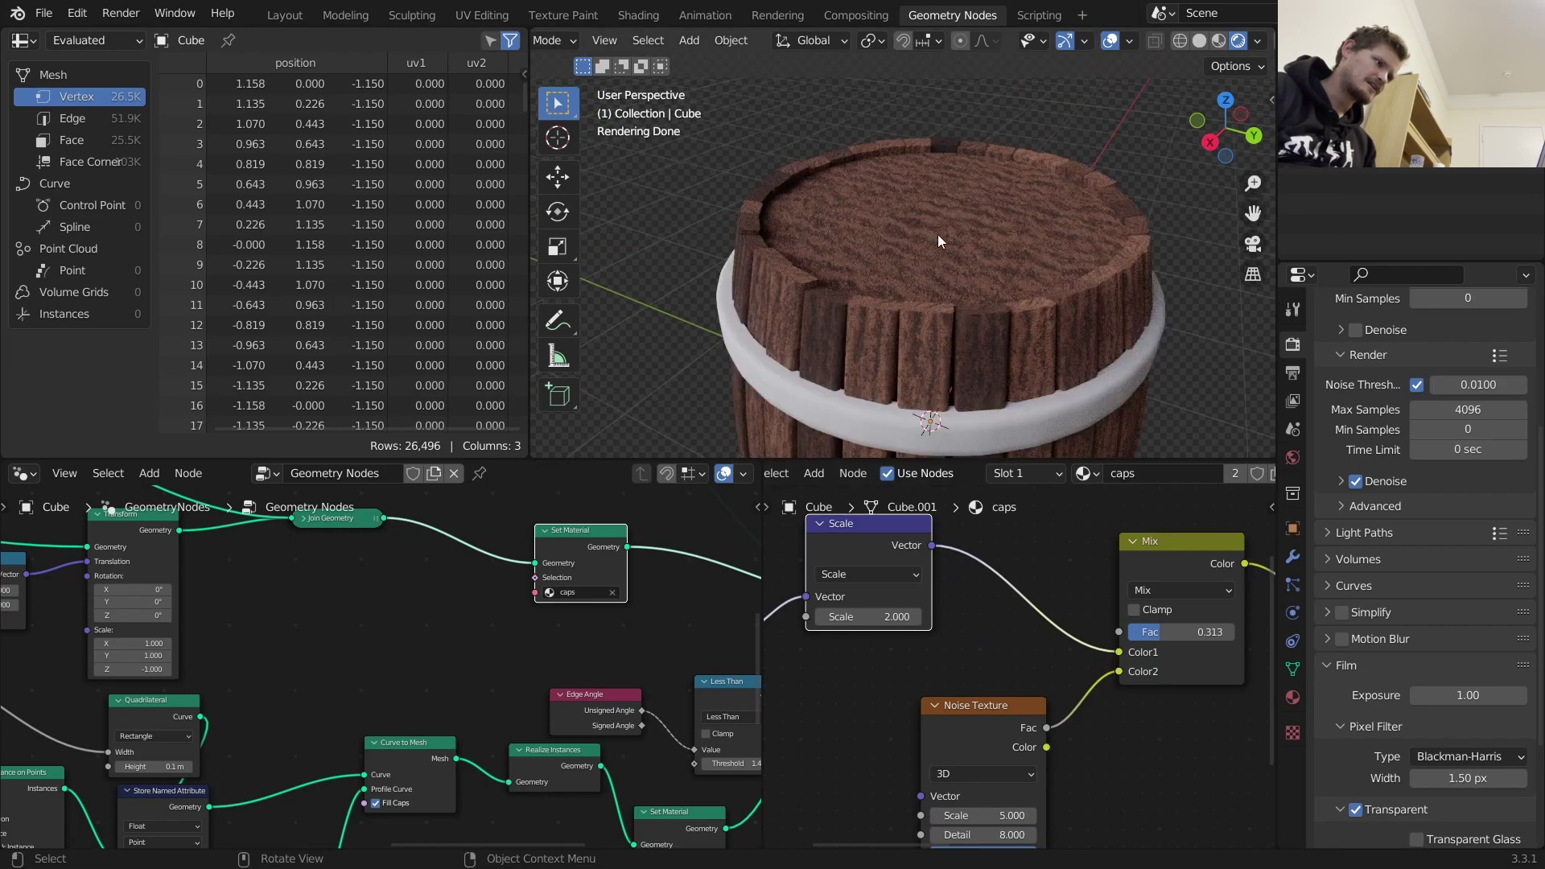
middle_drag(941, 230, 934, 288)
middle_drag(1034, 727, 981, 636)
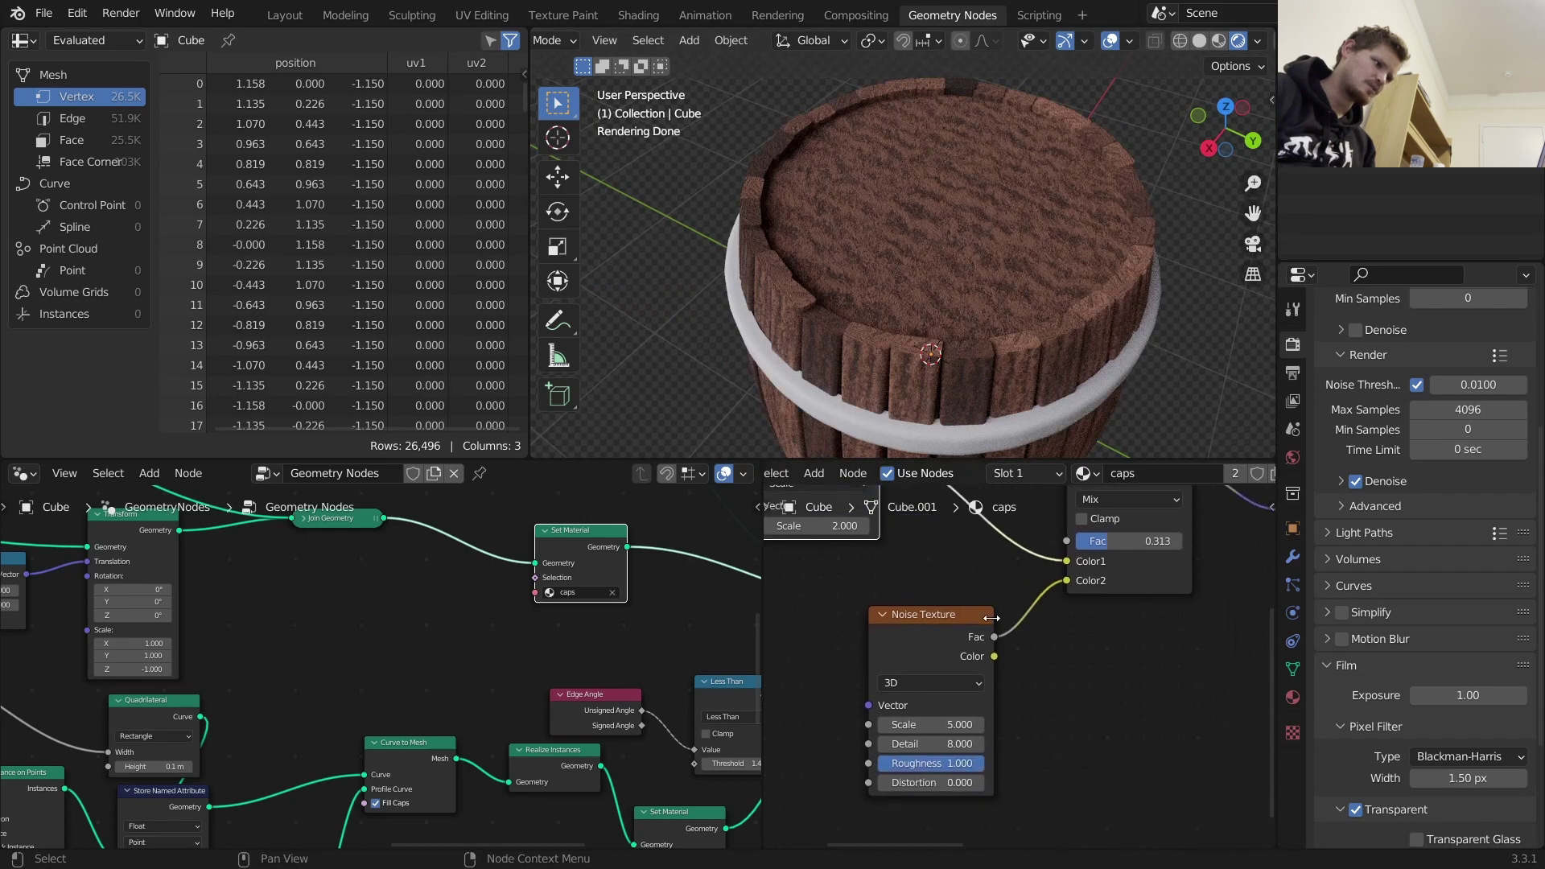
drag(933, 724, 958, 724)
middle_drag(1100, 556, 977, 643)
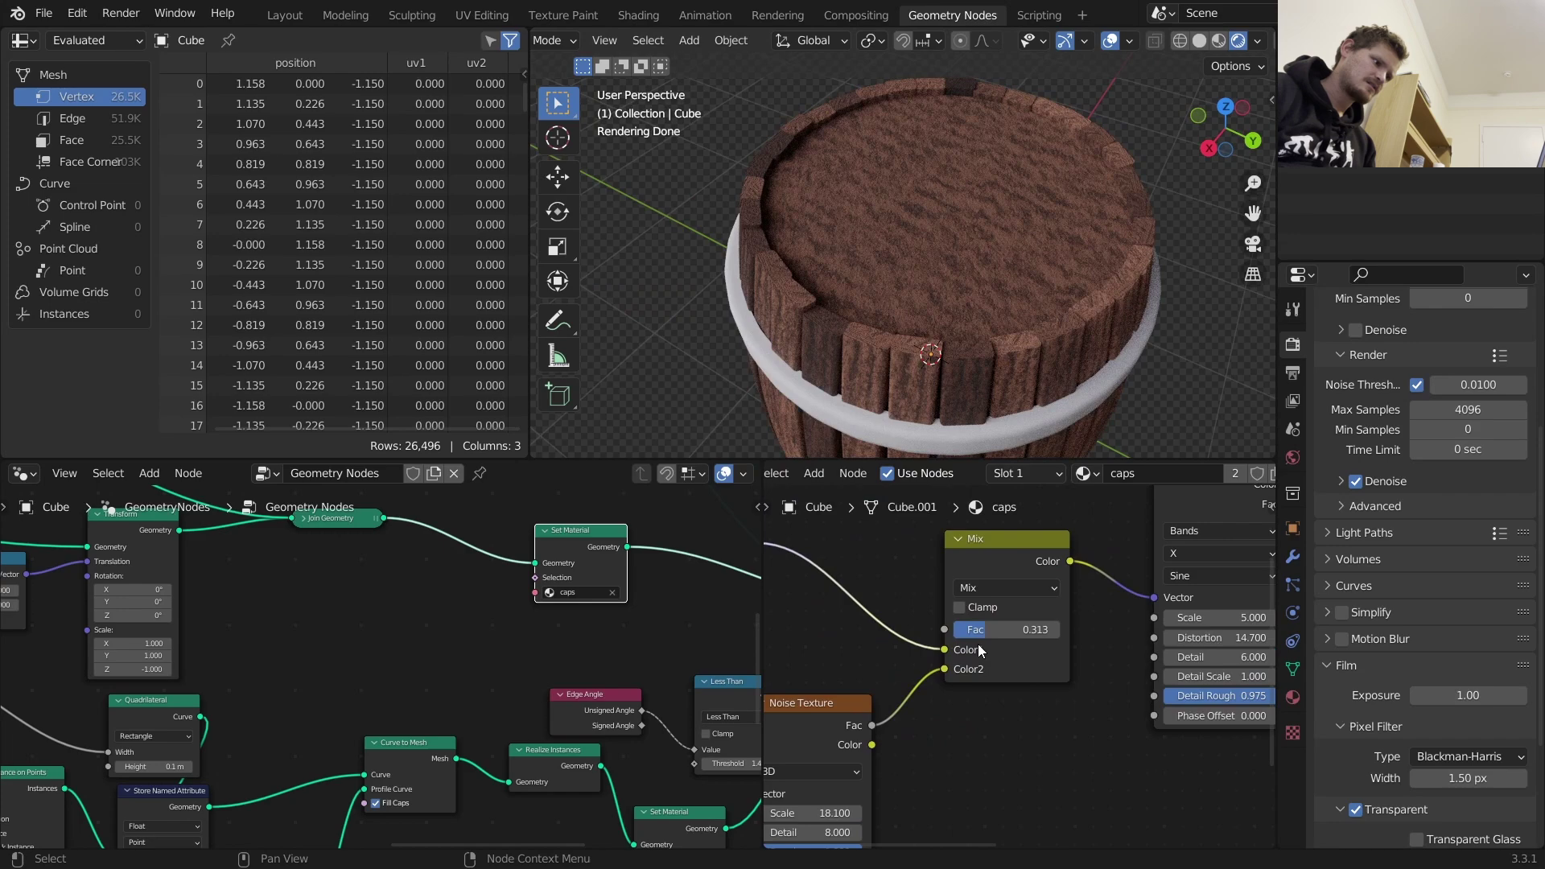
drag(978, 639, 1009, 639)
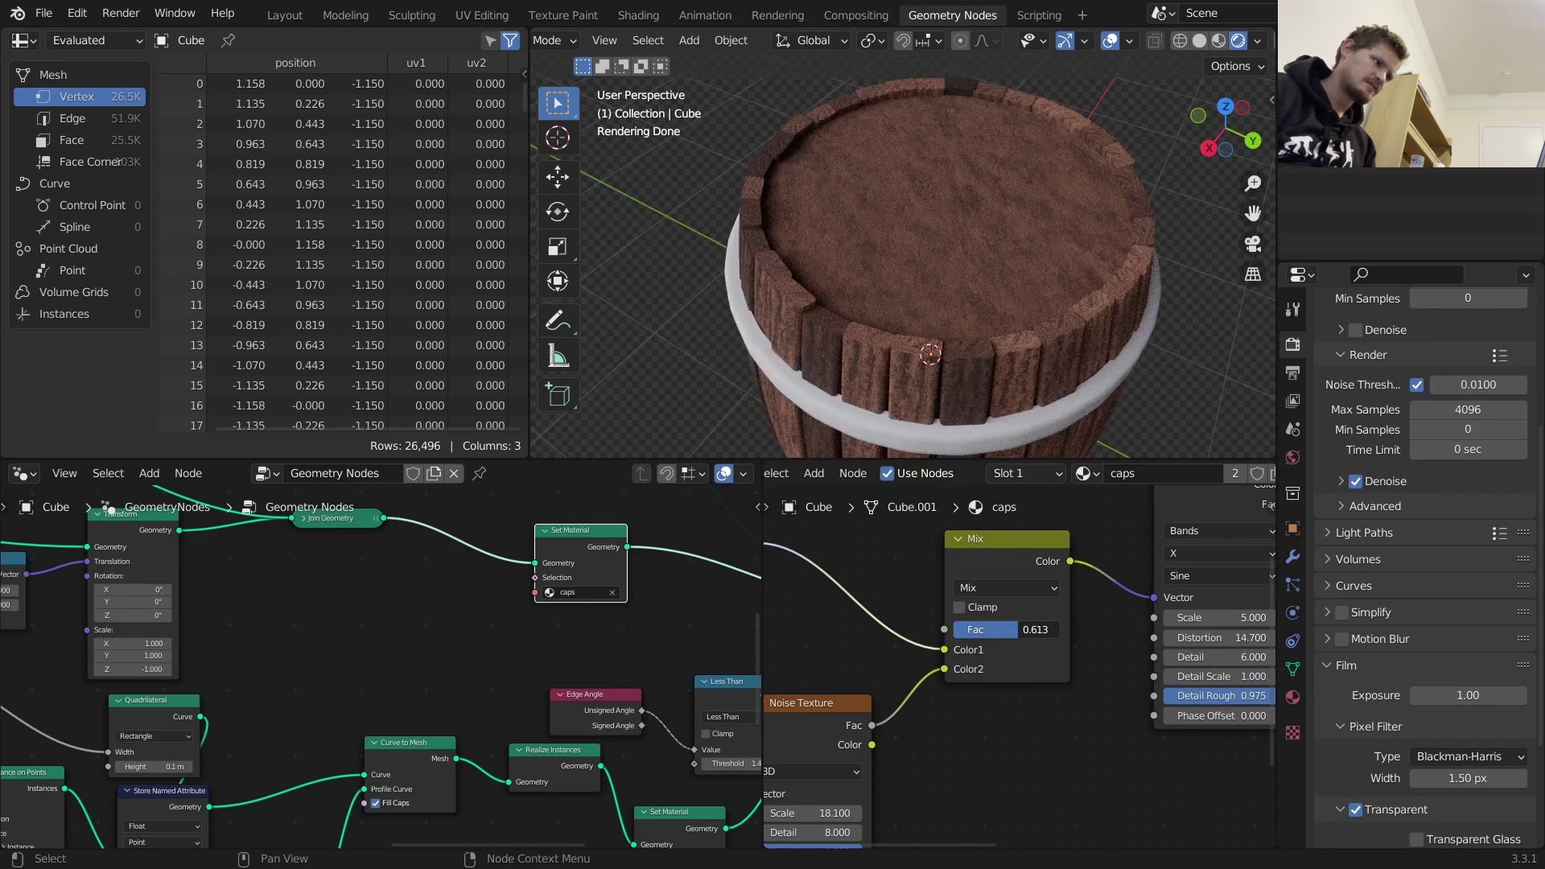
drag(1018, 630, 1014, 630)
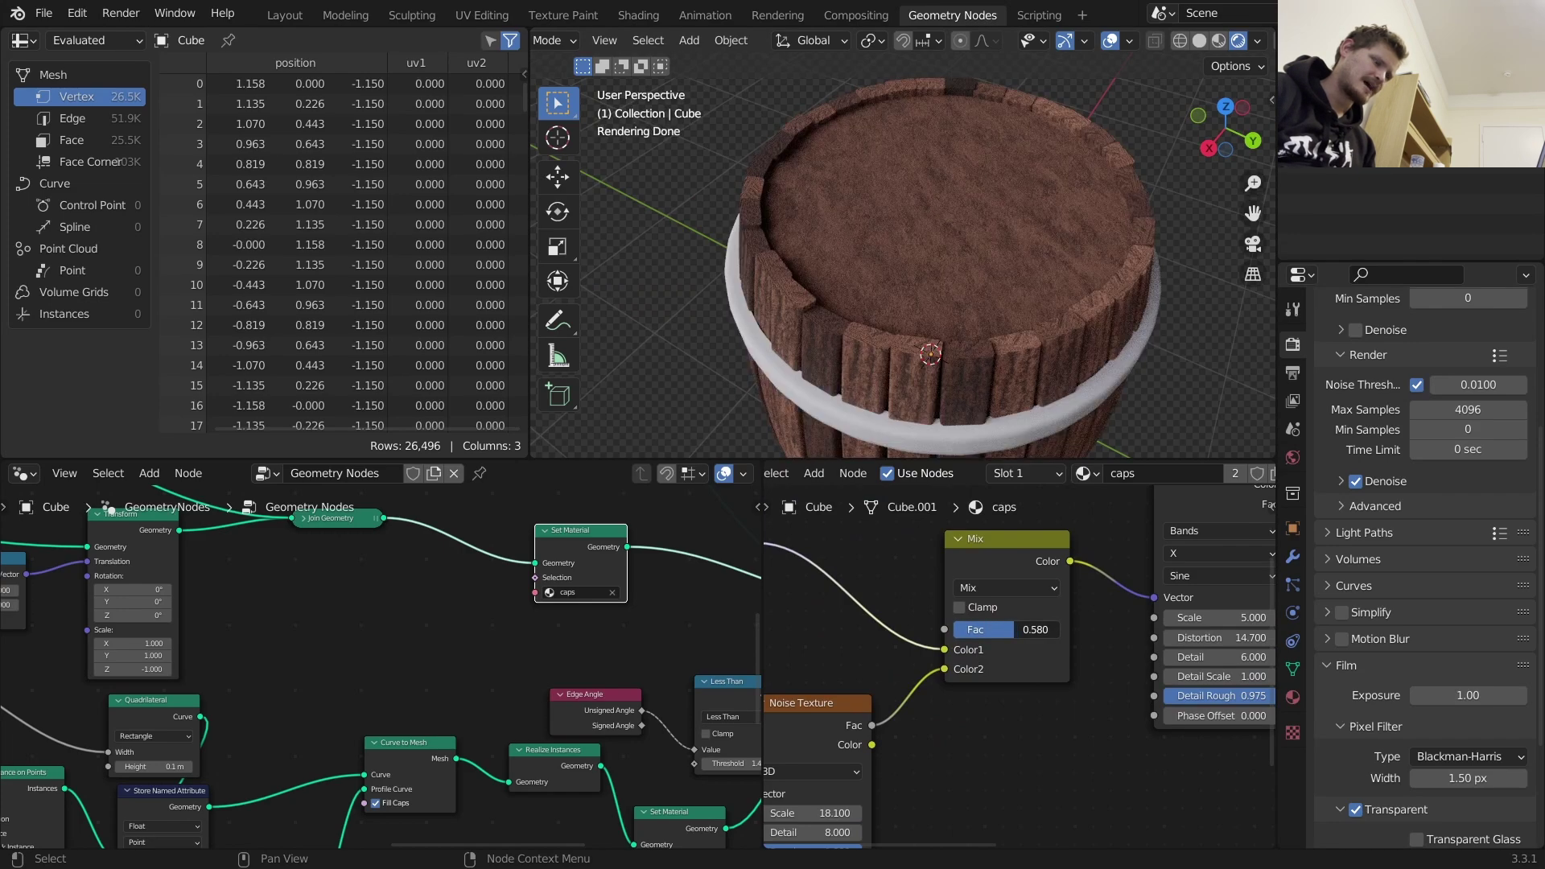
Raise the caps material's Multiply Fac to 0.740 and check the whole barrel
middle_drag(1138, 602, 761, 697)
middle_drag(1135, 669, 959, 673)
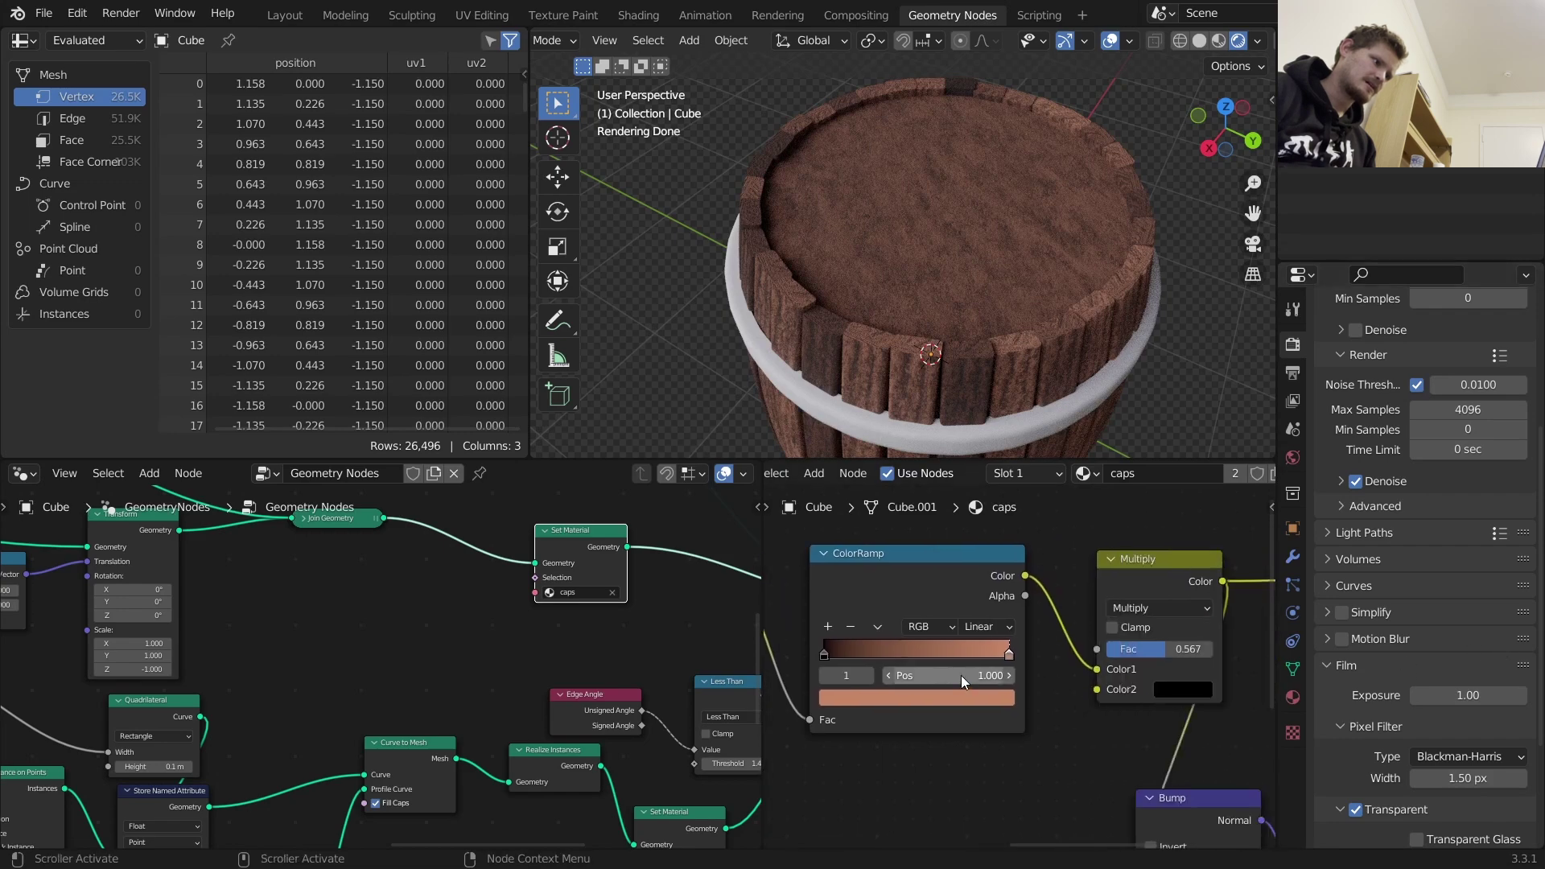
click(1184, 688)
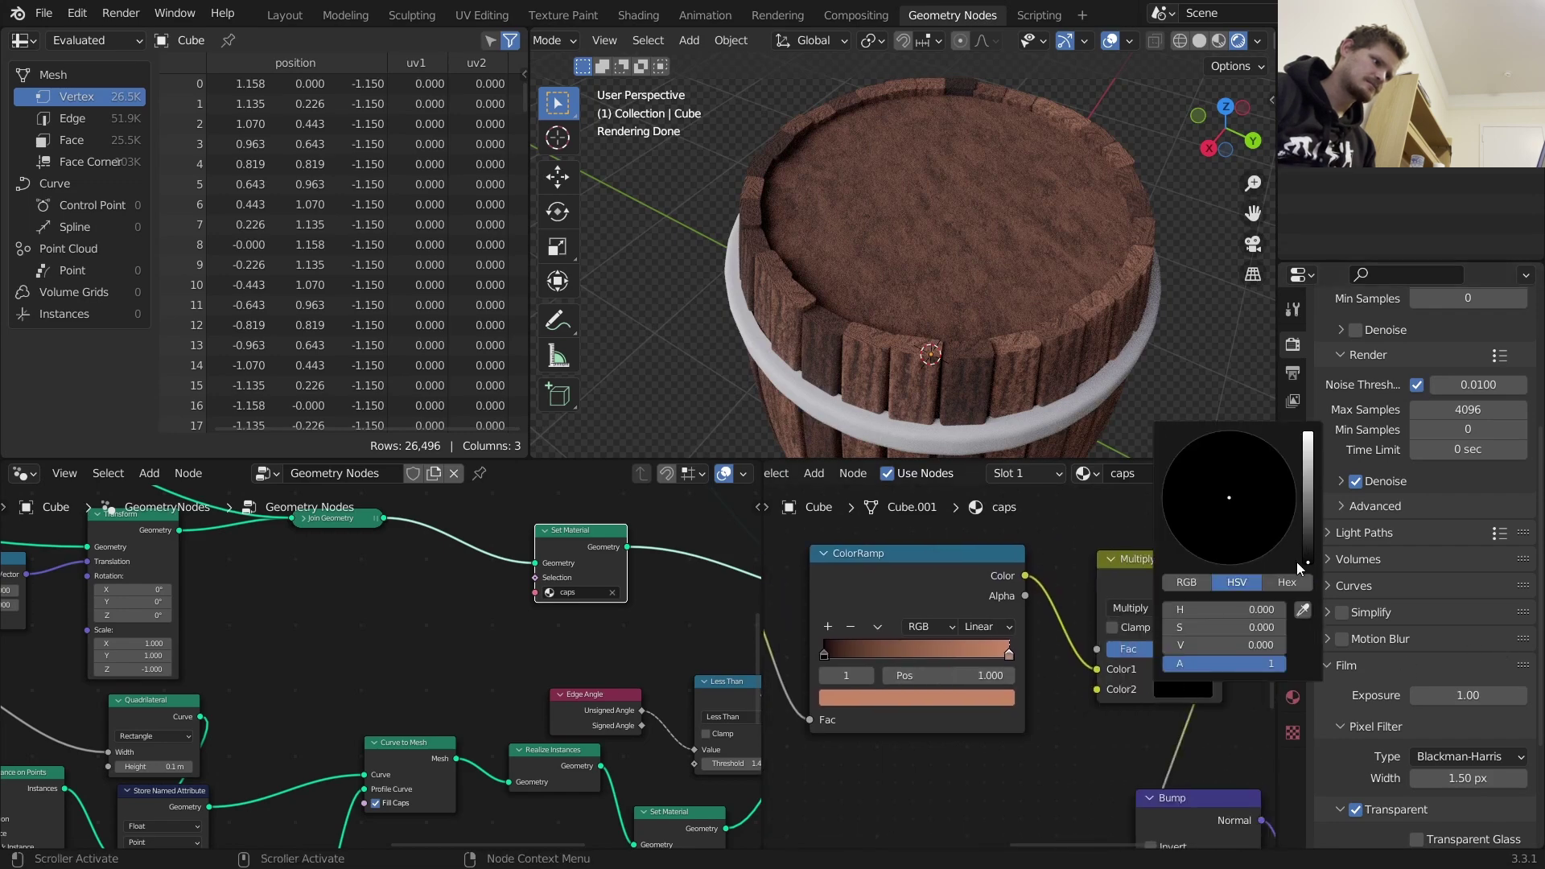
drag(1163, 650, 1185, 650)
scroll(952, 287, down, 6)
middle_drag(938, 281, 901, 336)
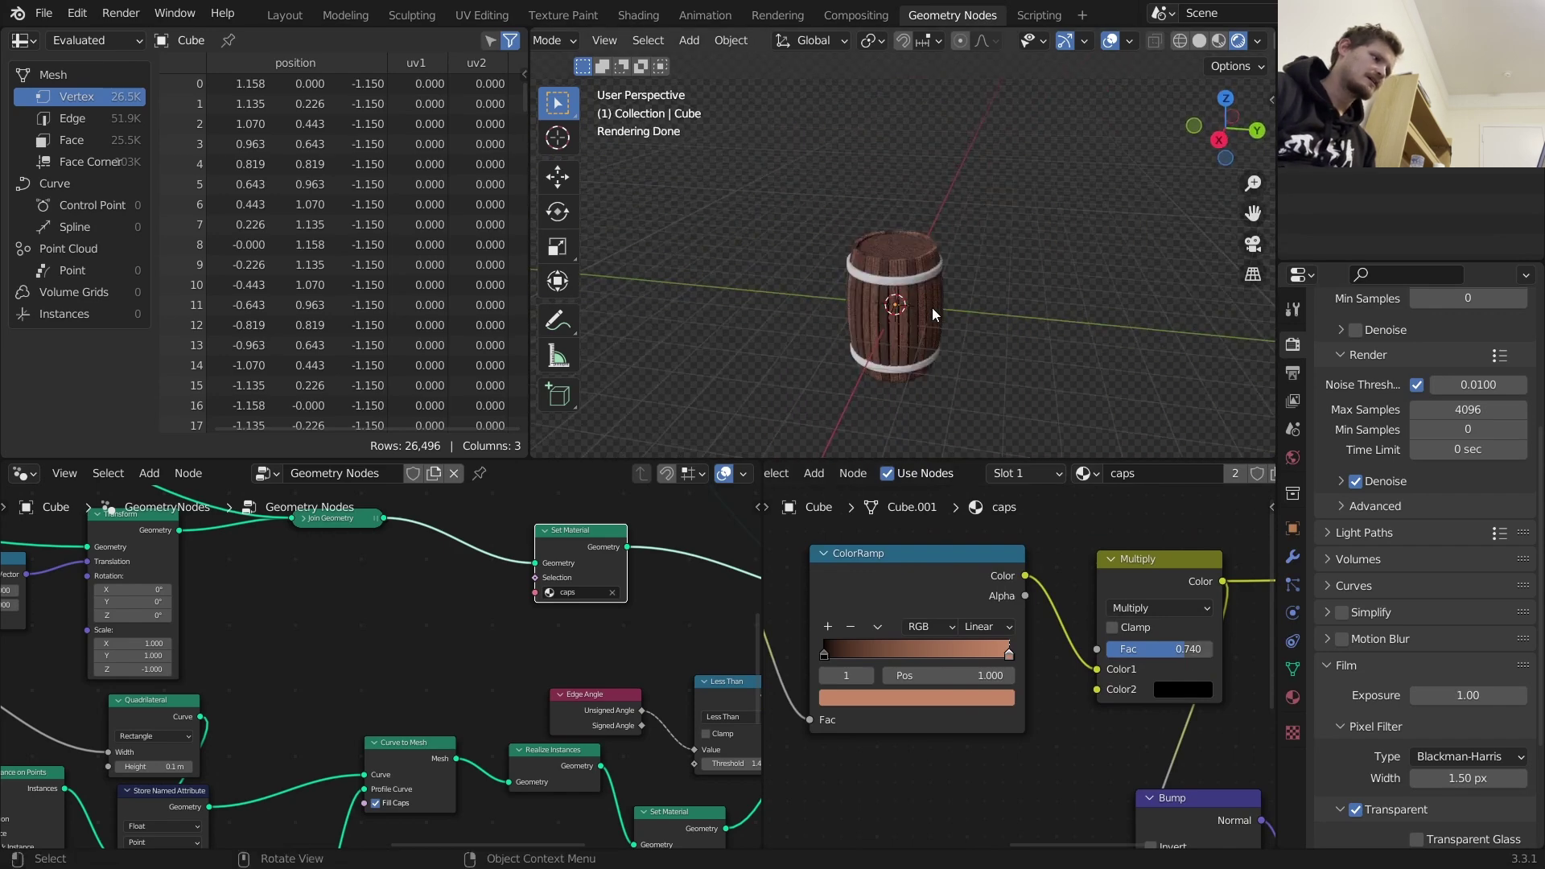
scroll(931, 308, up, 5)
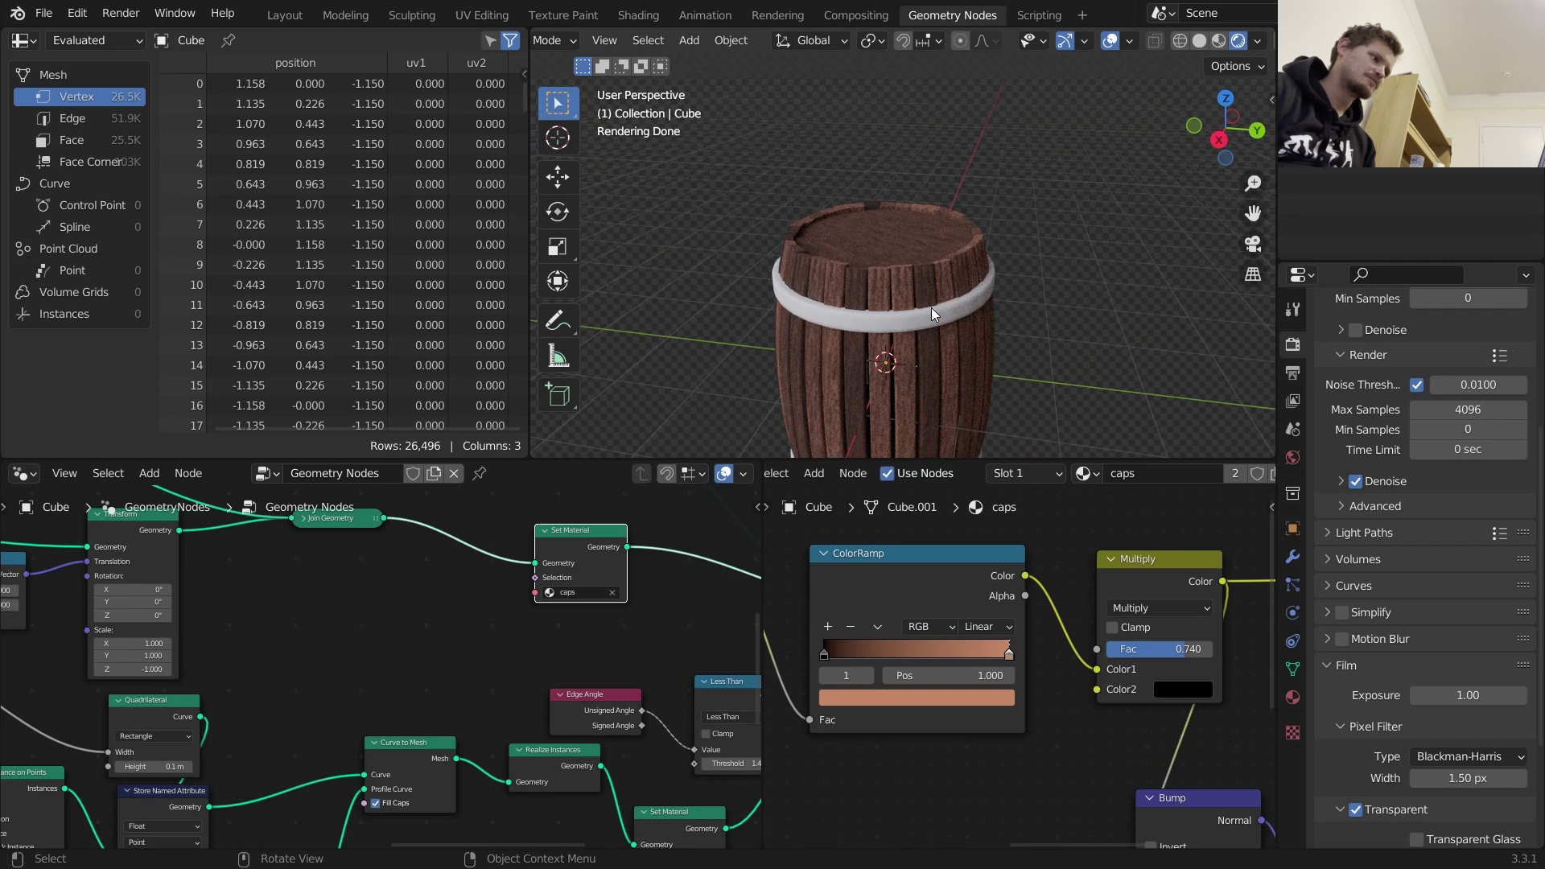
scroll(449, 606, down, 1)
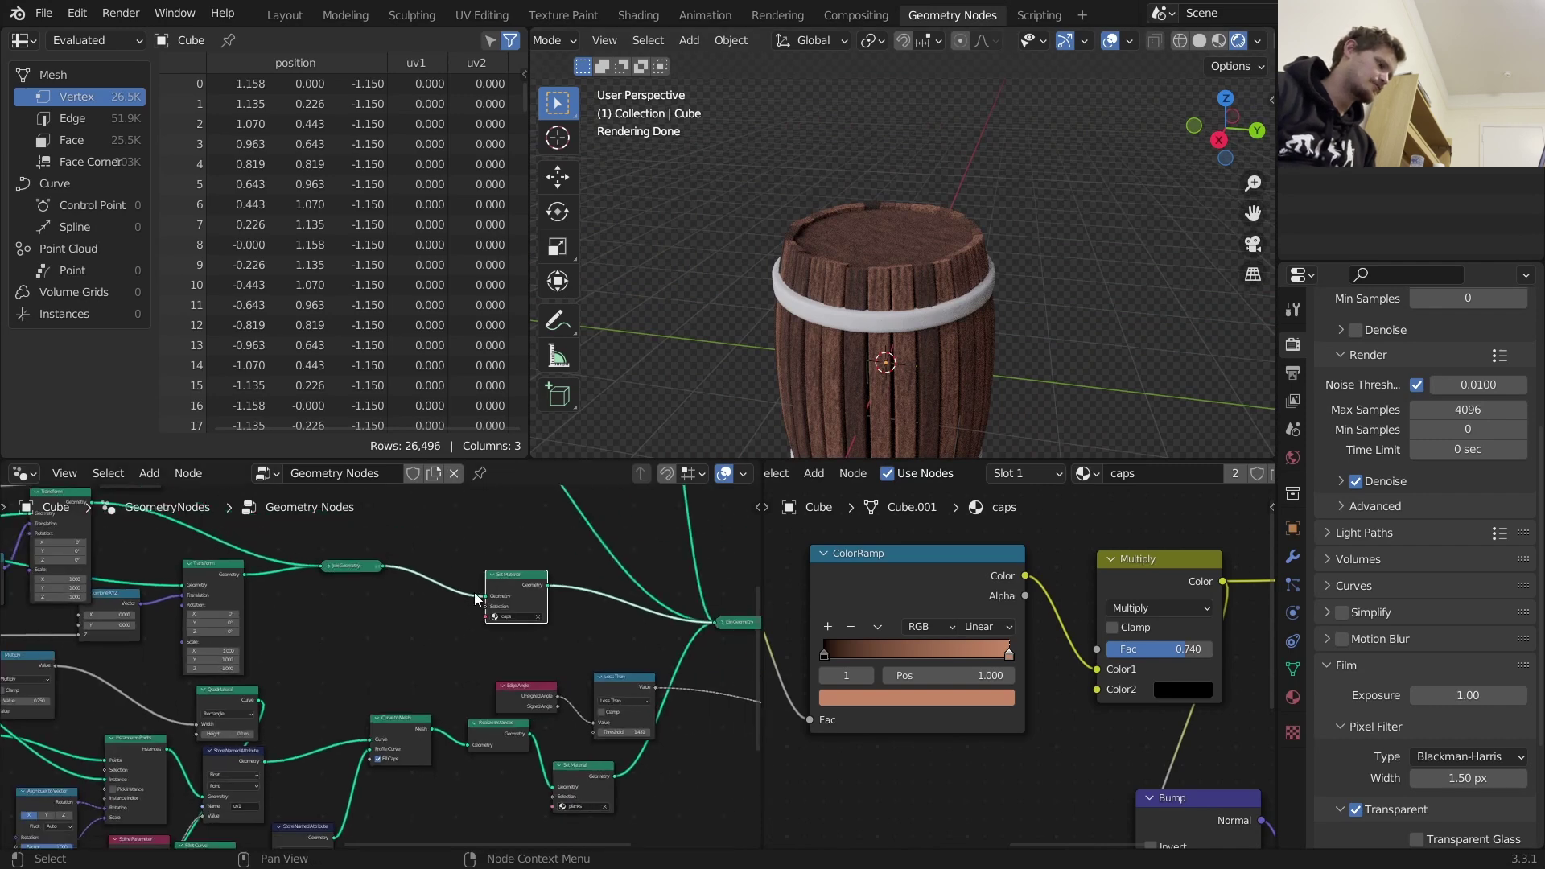
Duplicate the caps Set Material node twice and insert the copies on the two remaining geometry links into Join Geometry
scroll(569, 591, down, 2)
key(shift+d)
click(515, 618)
key(shift+d)
click(589, 582)
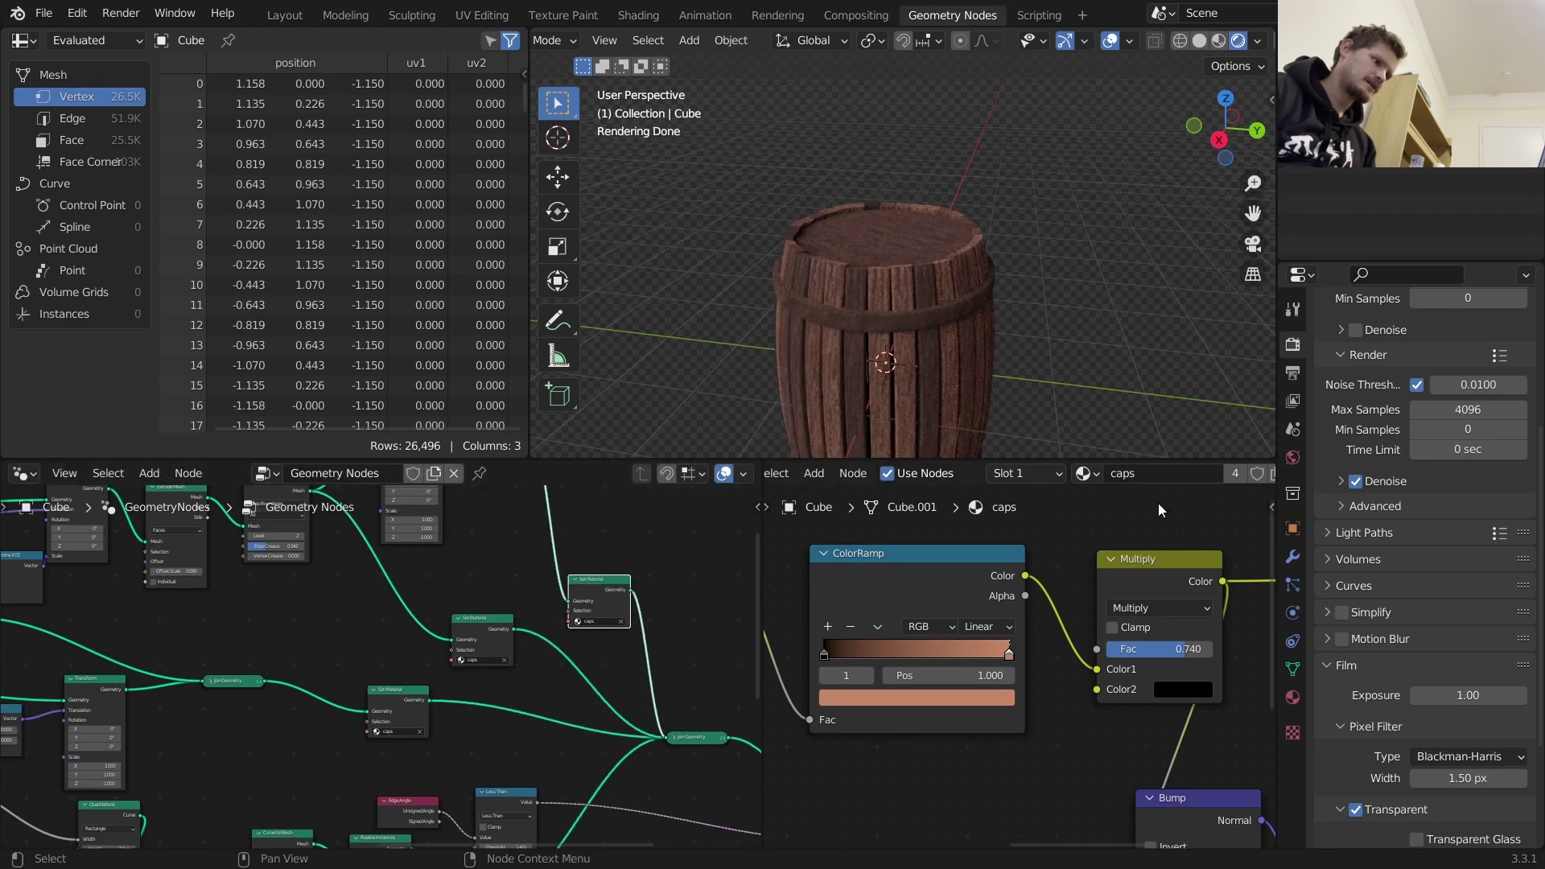
Make a single-user copy of the caps material, name it metal, and assign it in the most recently duplicated Set Material node
click(1231, 473)
double_click(1196, 481)
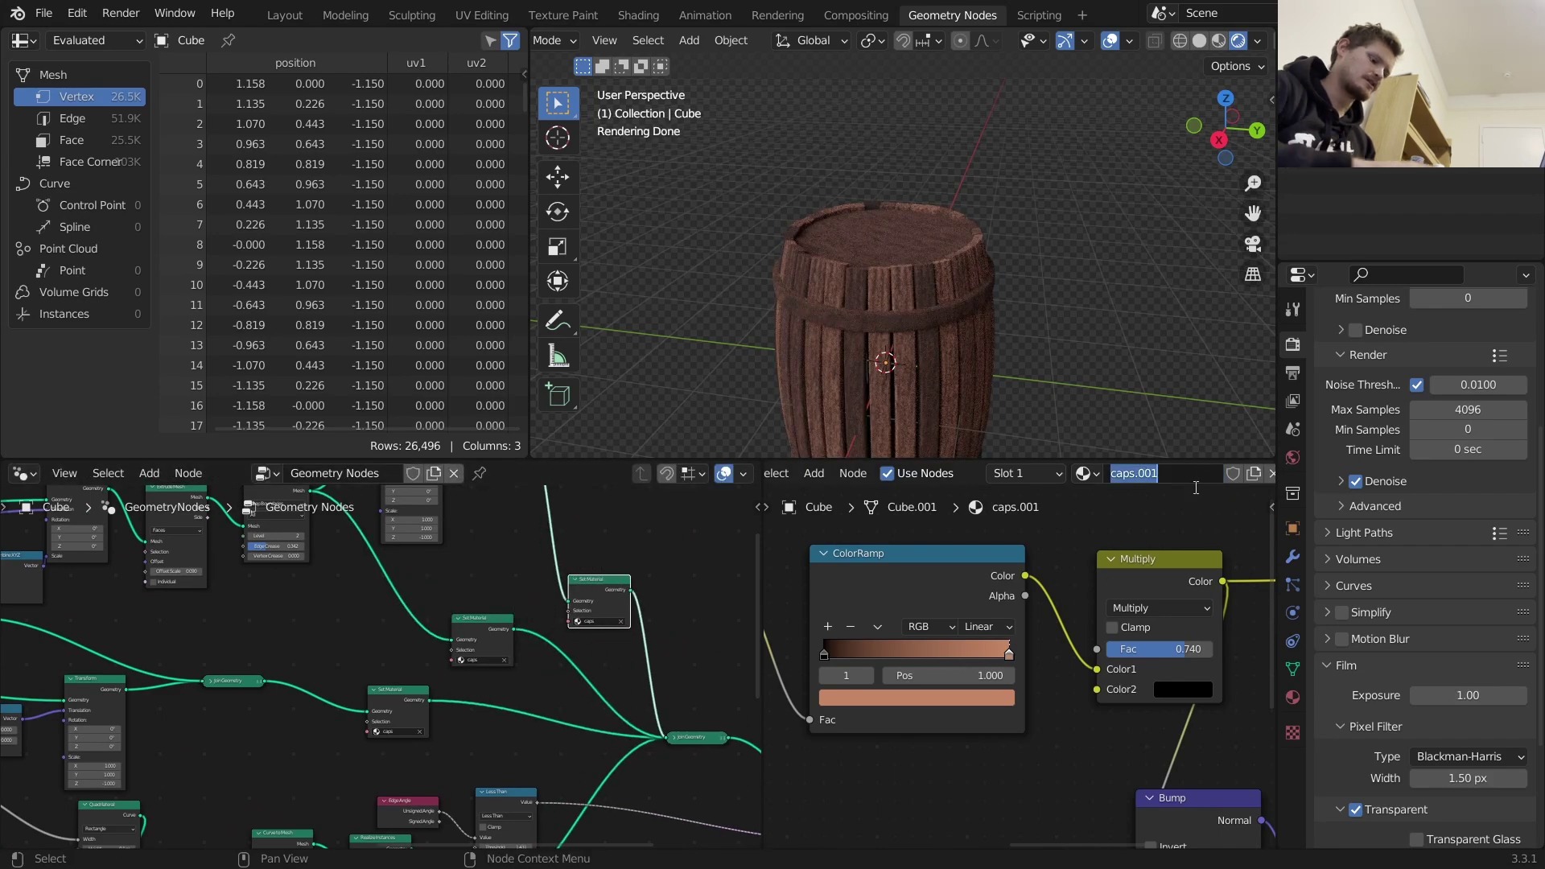
text(metal)
key(Return)
scroll(631, 615, up, 3)
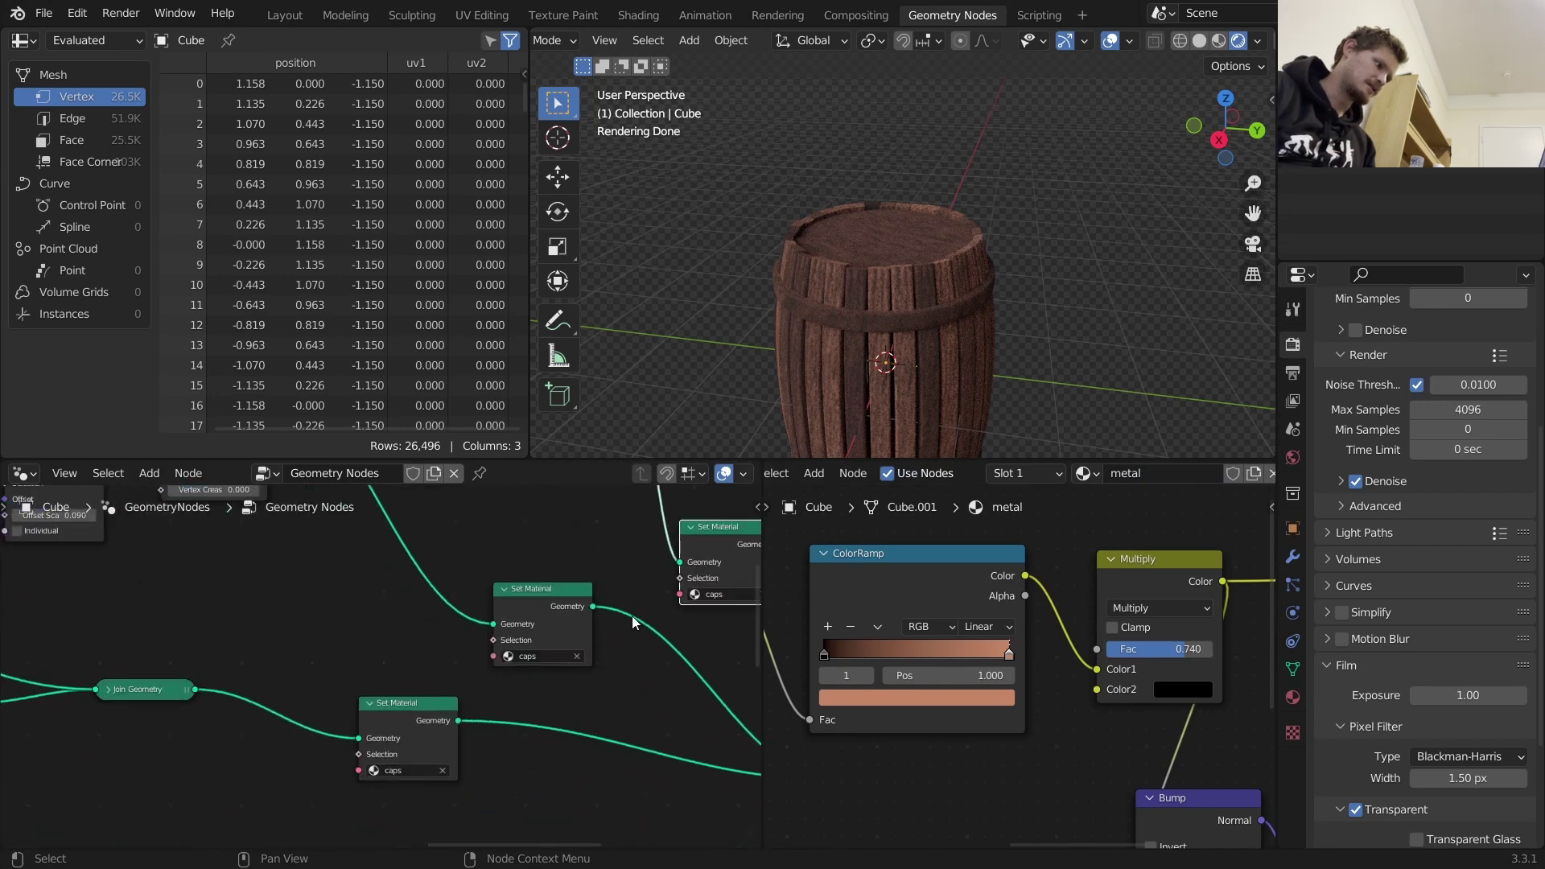
click(724, 588)
click(773, 642)
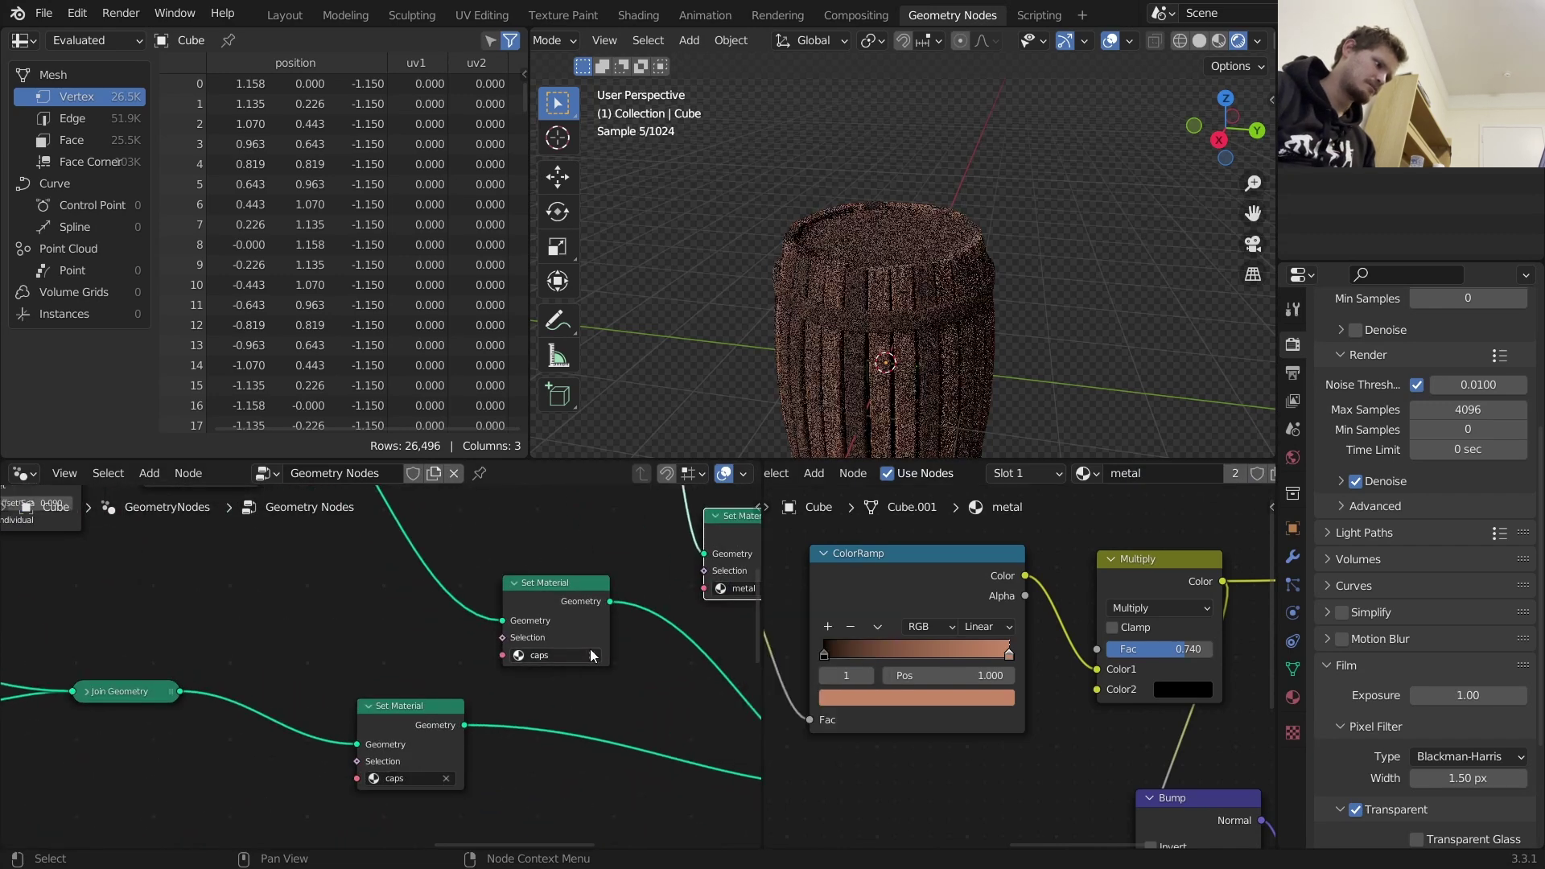
Assign the metal material in the remaining hoop Set Material node and delete its wood texture nodes, keeping the Principled BSDF and Material Output
click(547, 709)
scroll(1016, 692, down, 6)
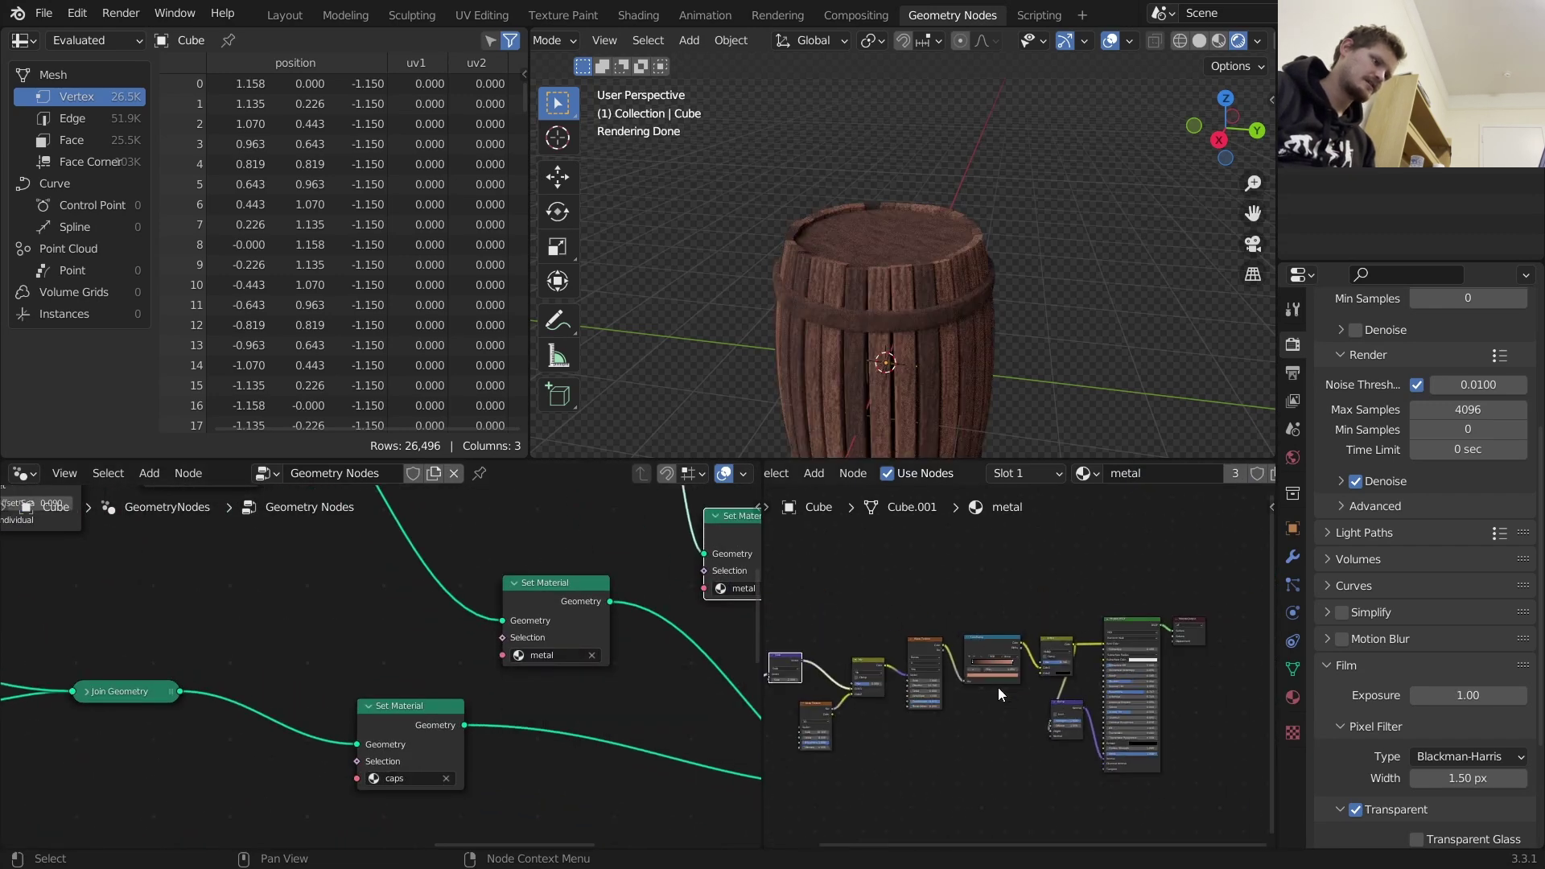
drag(1035, 742, 809, 600)
key(x)
scroll(1046, 684, up, 3)
scroll(931, 379, down, 3)
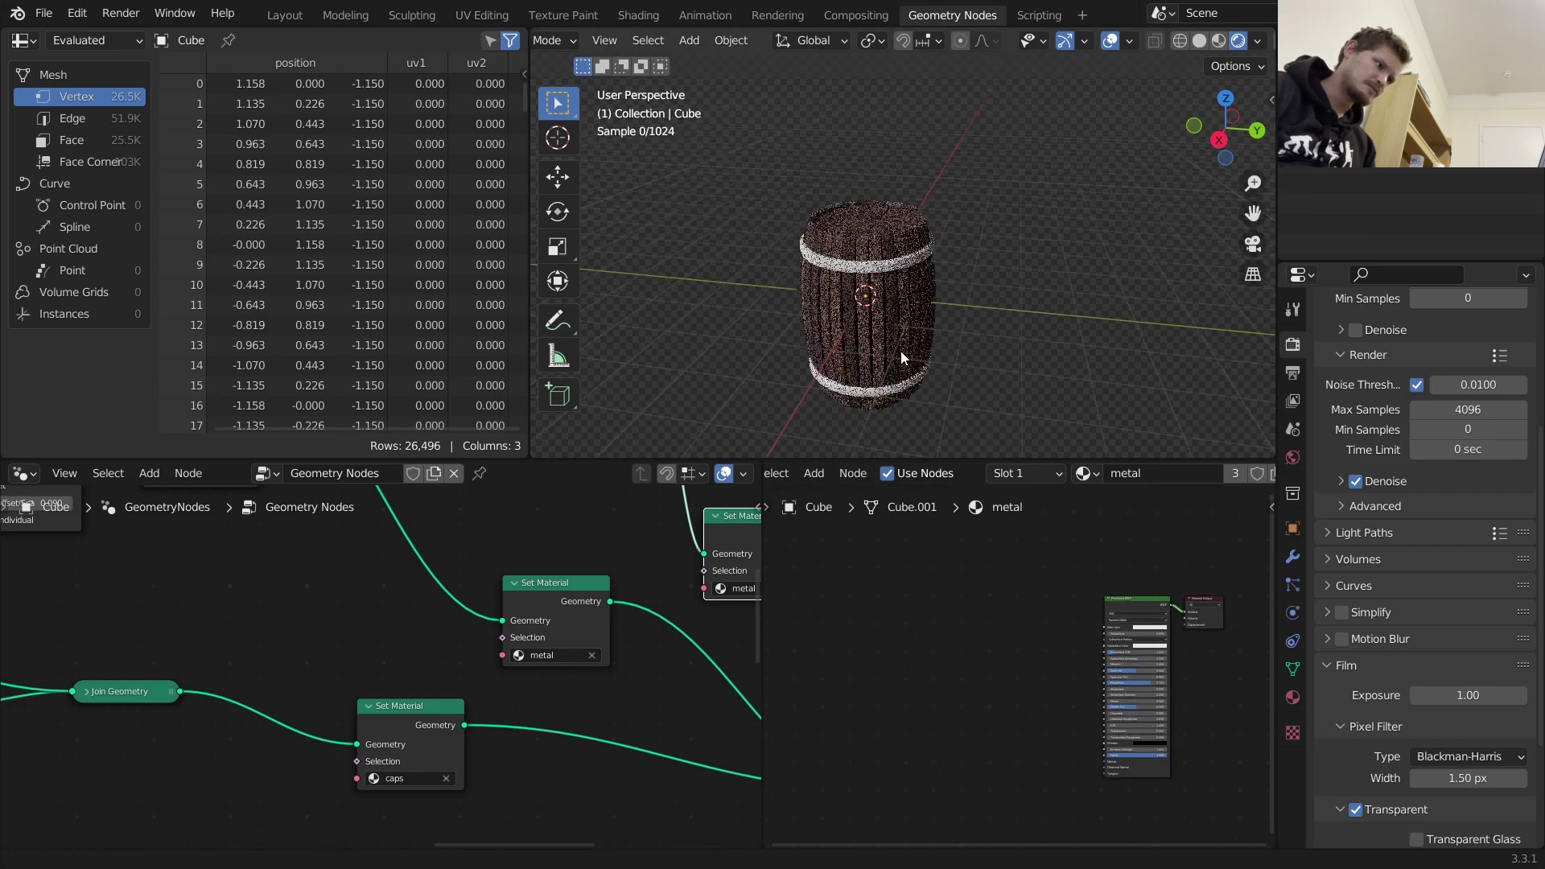
Set the metal material's Principled BSDF to Metallic 1.000 and Roughness 0.300
scroll(1136, 666, up, 2)
middle_drag(1136, 666, 940, 653)
scroll(987, 640, up, 3)
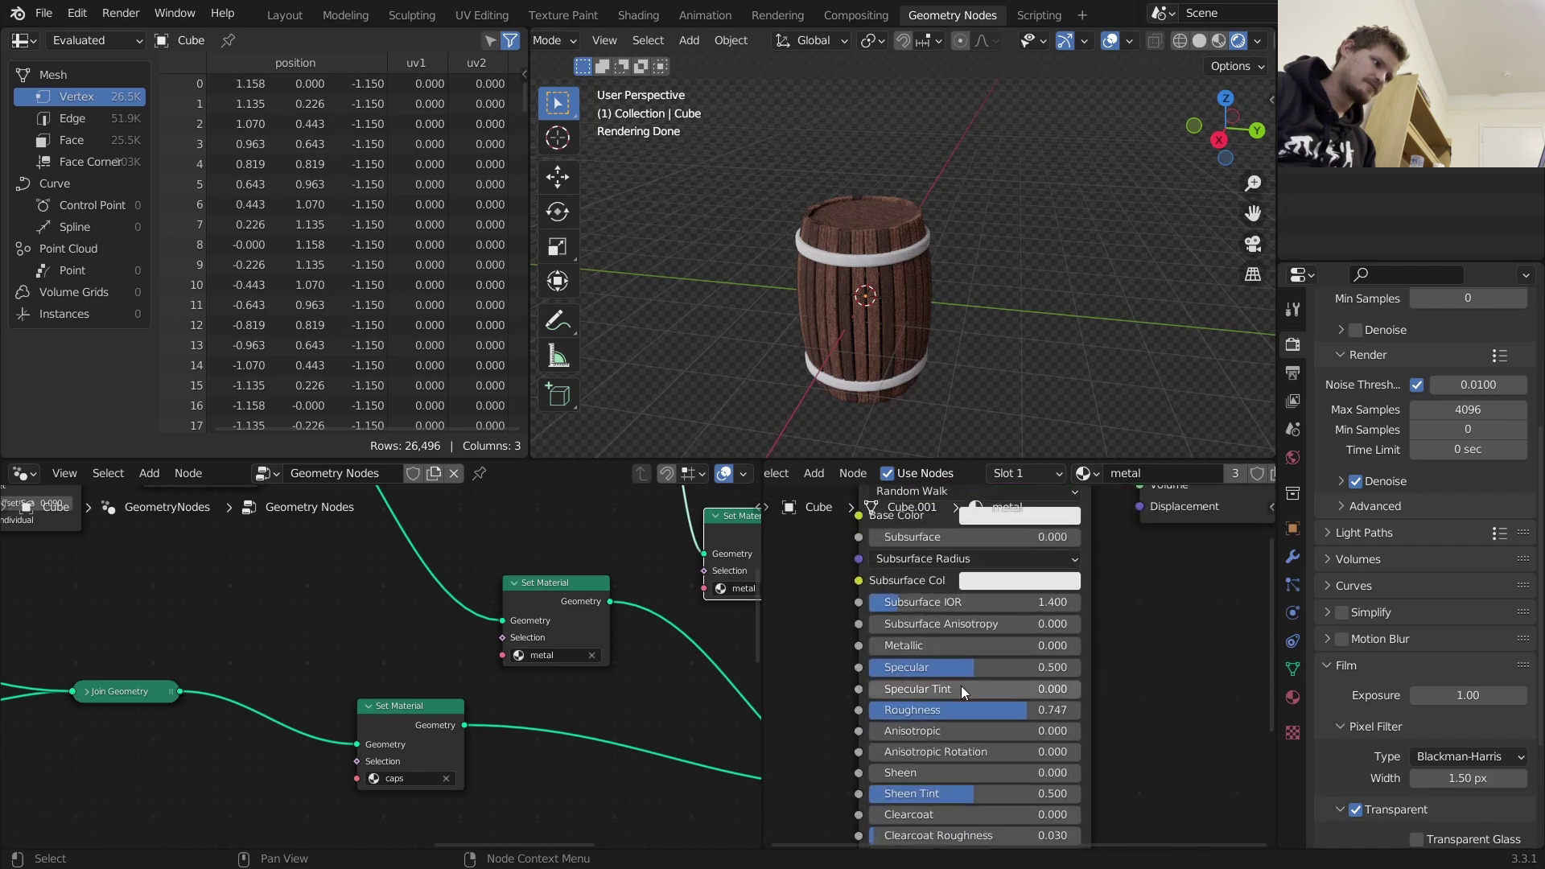
drag(970, 645, 1175, 645)
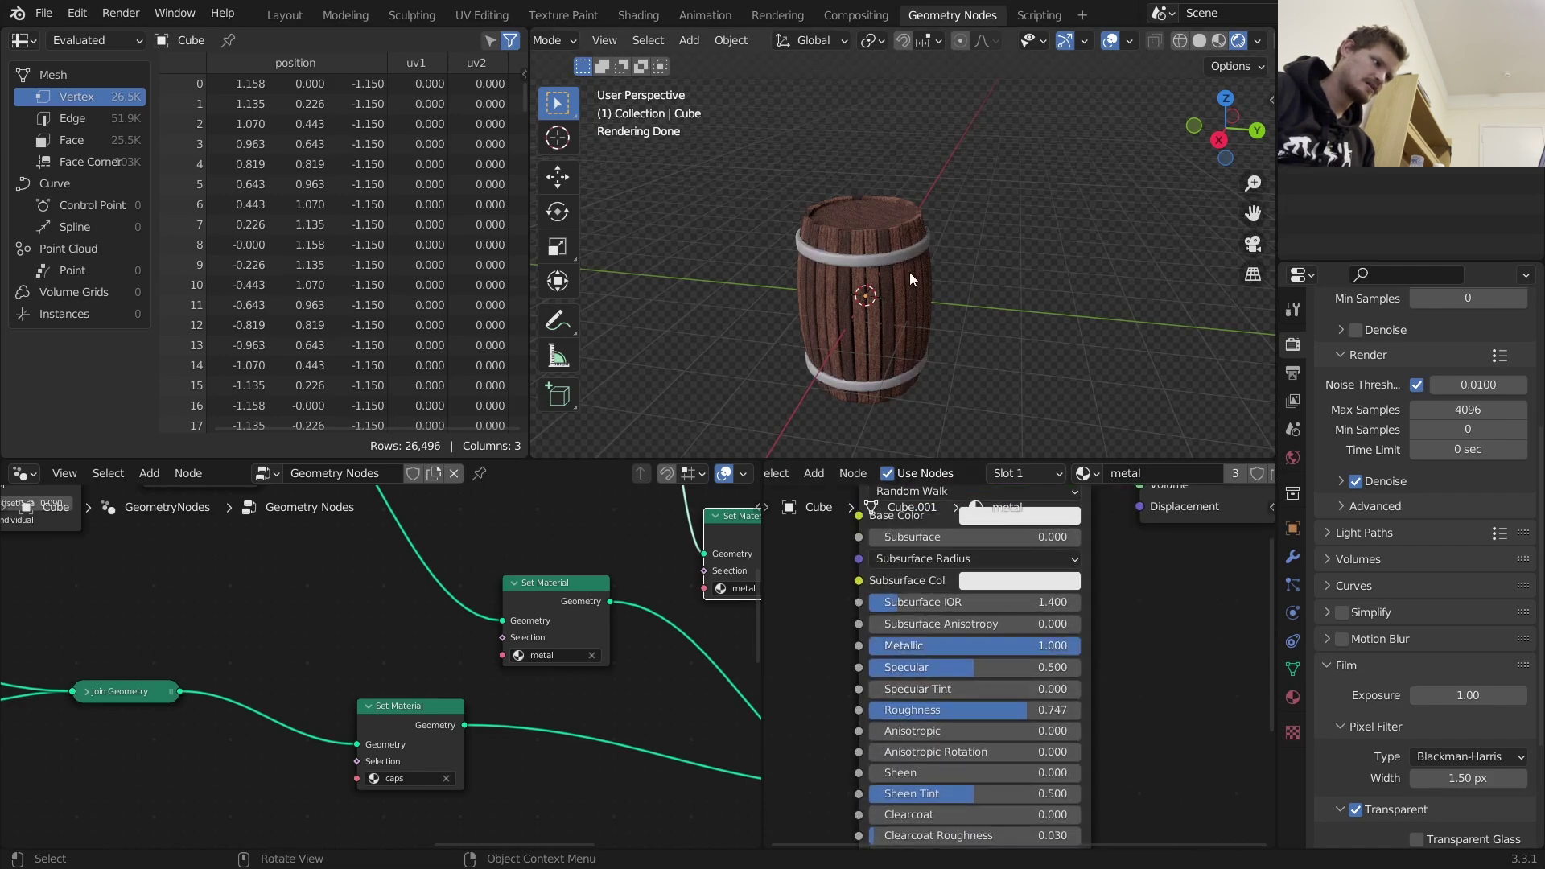
scroll(881, 258, up, 4)
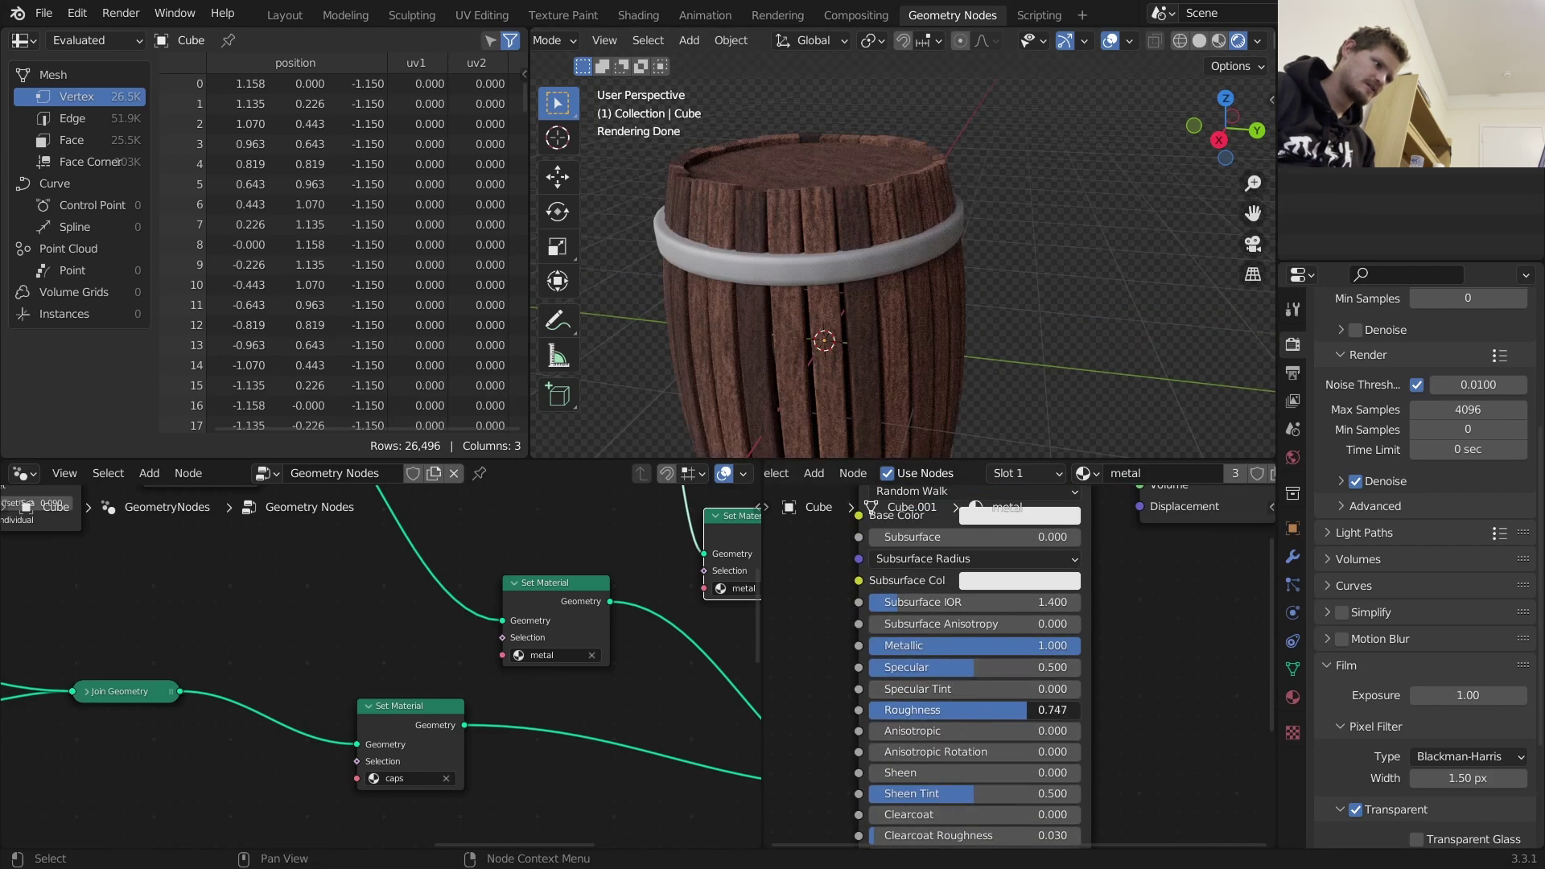
drag(1026, 709, 933, 709)
scroll(881, 366, down, 3)
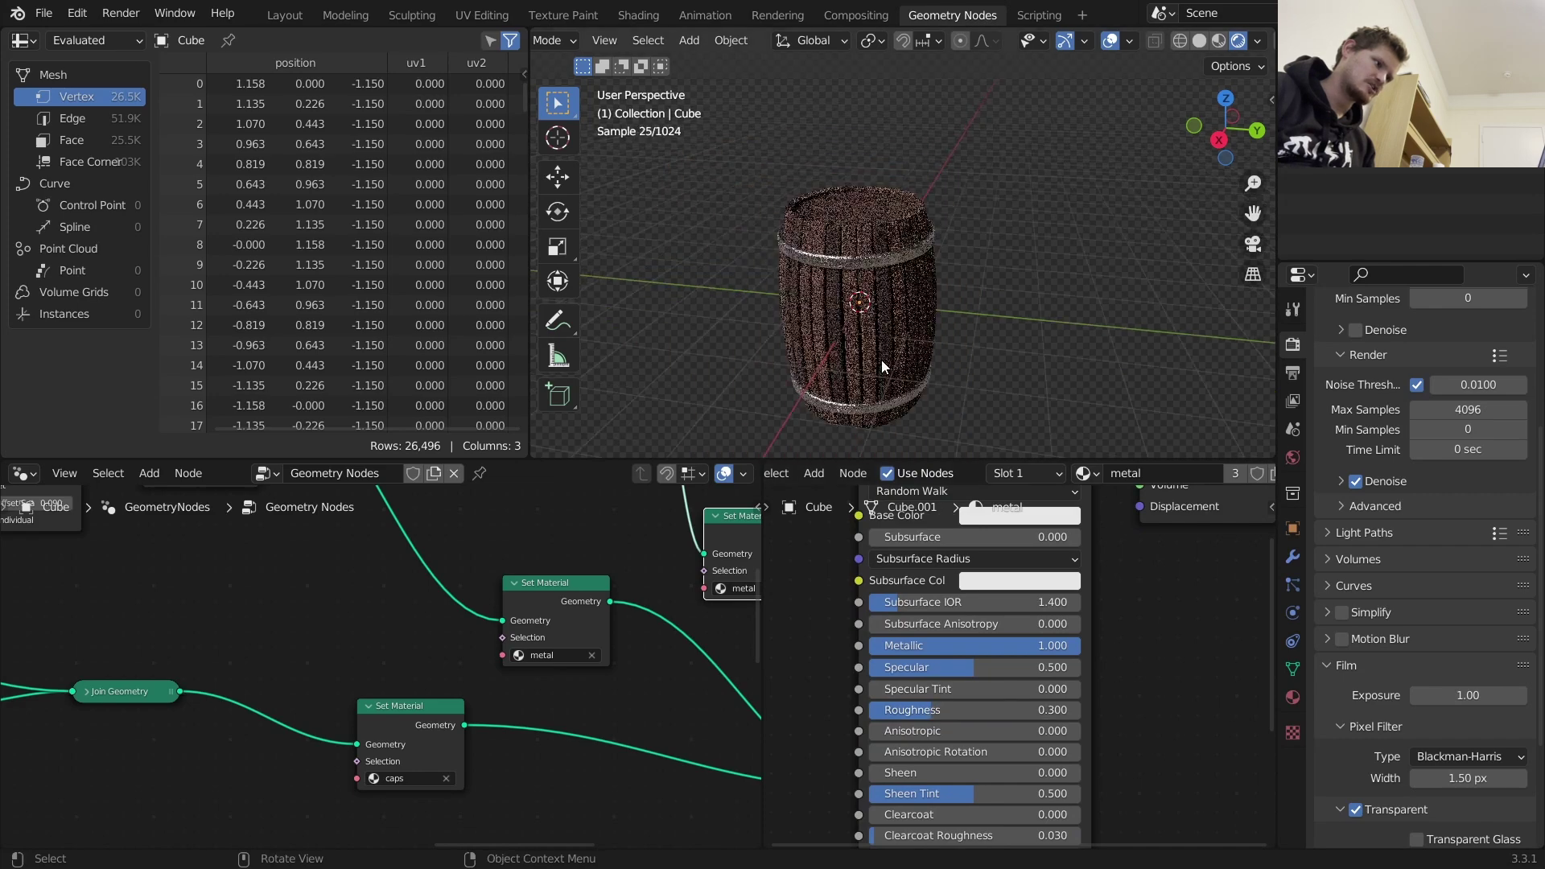
Add a Noise Texture node in front of the metal material's Principled BSDF and preview it on the hoops
middle_drag(880, 359, 880, 291)
middle_drag(913, 622, 1109, 612)
key(shift+a)
click(914, 578)
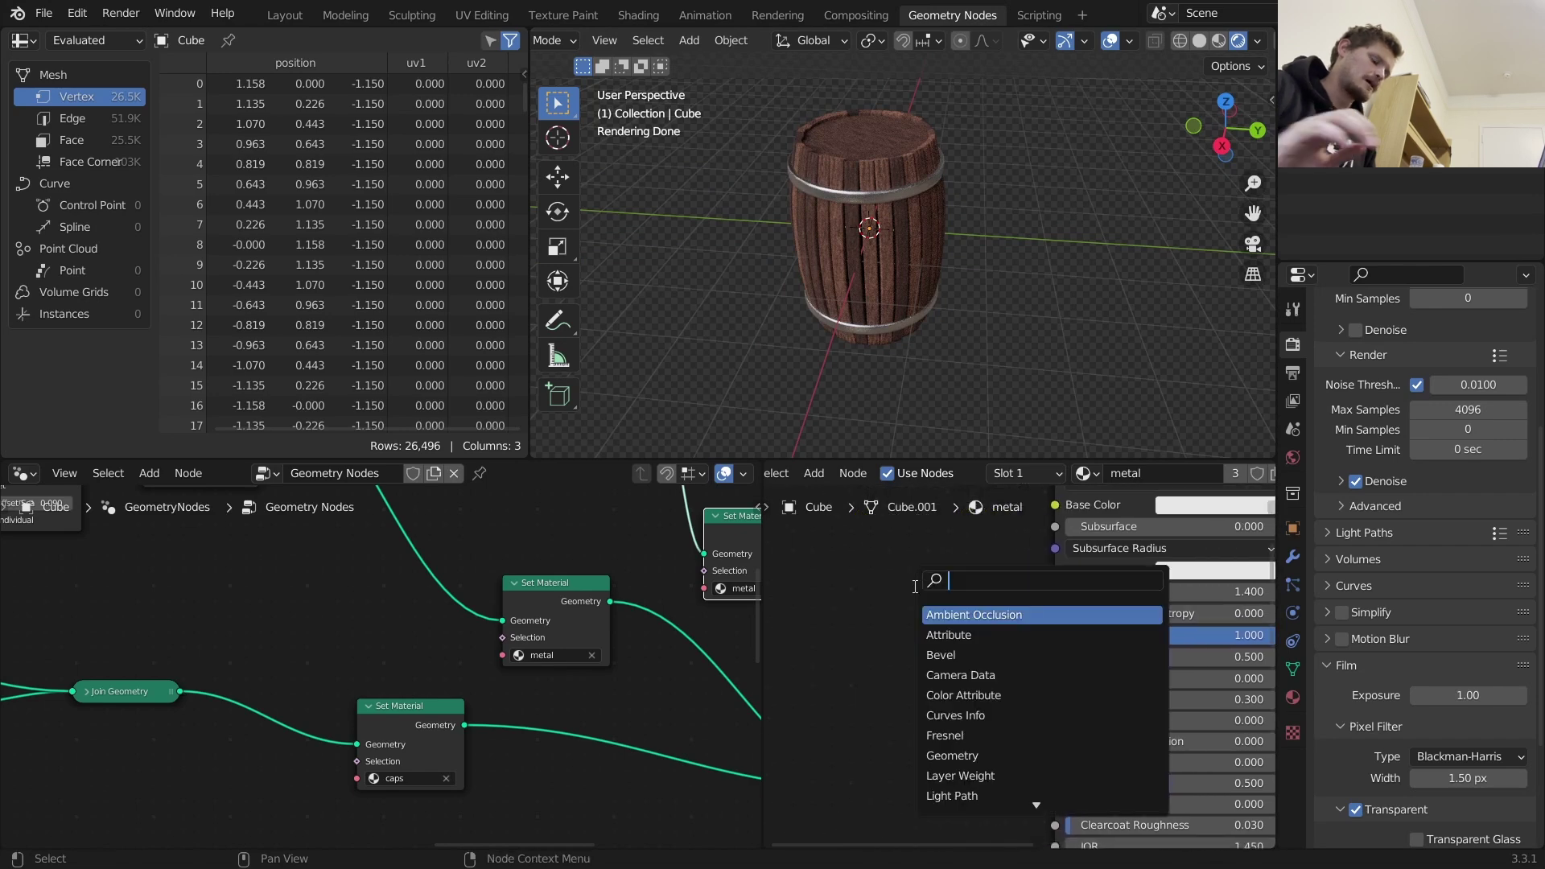
text(noise)
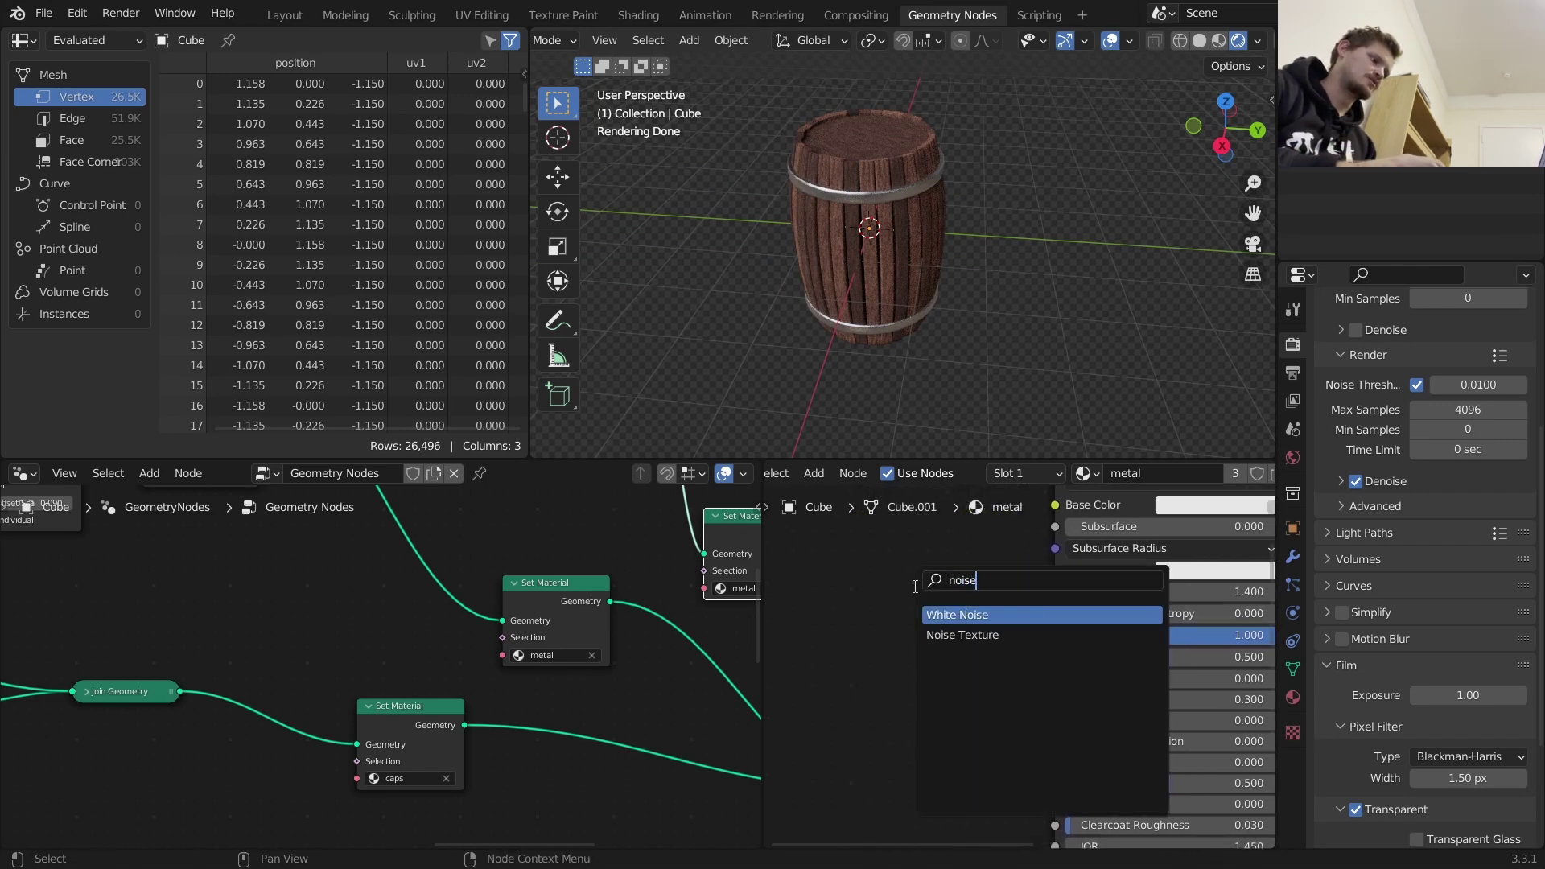
click(962, 634)
click(790, 592)
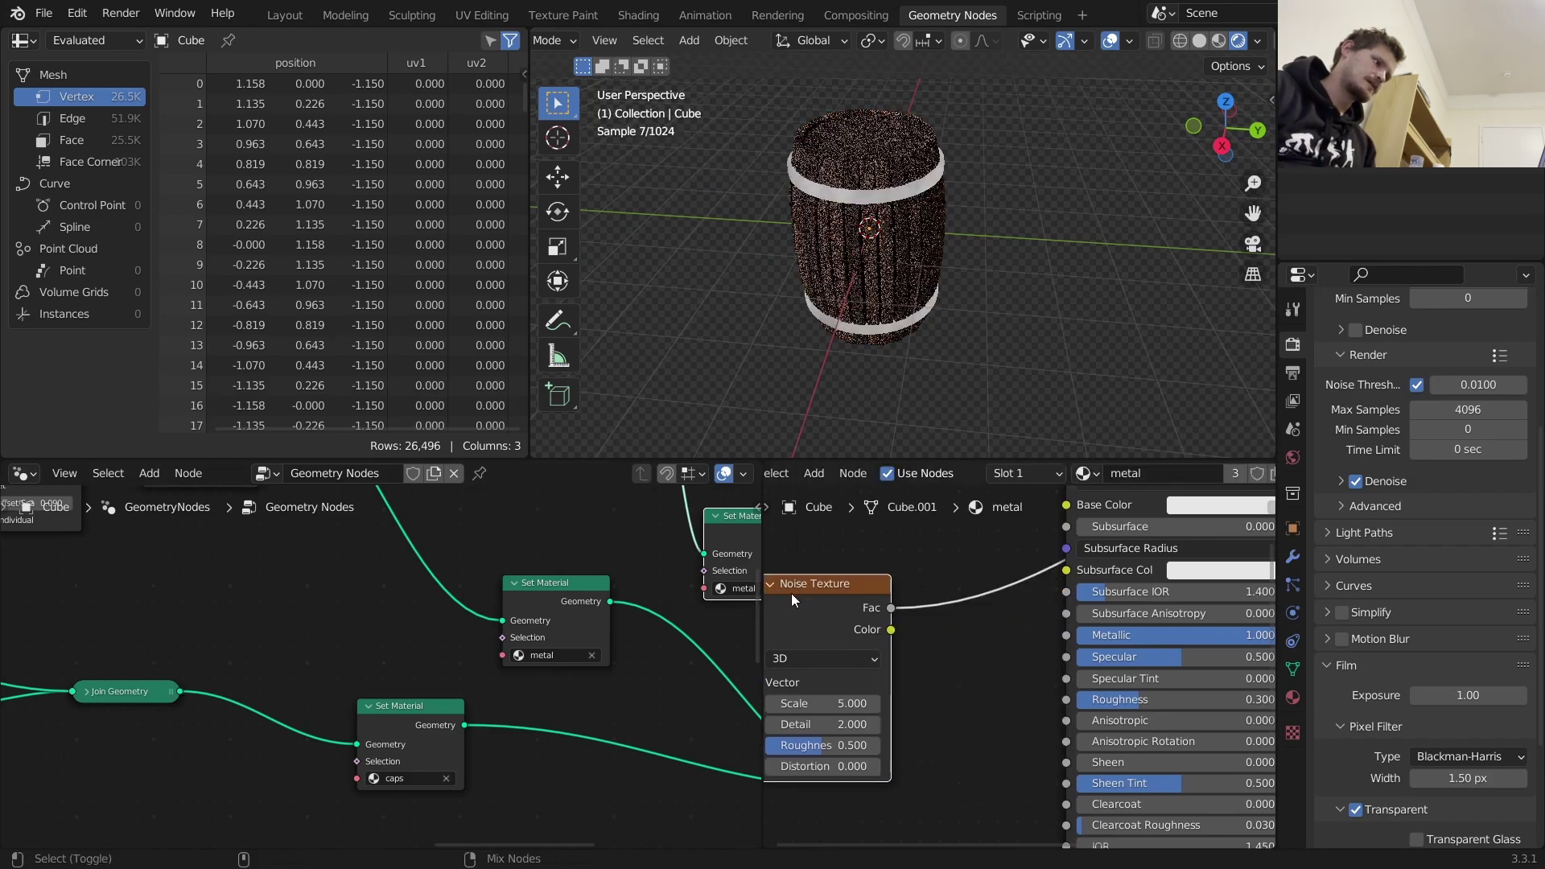
Inspect the noise on the upper hoop and connect the Noise Texture's Fac to the Principled BSDF's Roughness
scroll(877, 143, up, 5)
middle_drag(829, 142, 935, 322)
drag(871, 596, 792, 607)
click(813, 578)
middle_drag(912, 564, 1006, 555)
drag(950, 598, 855, 613)
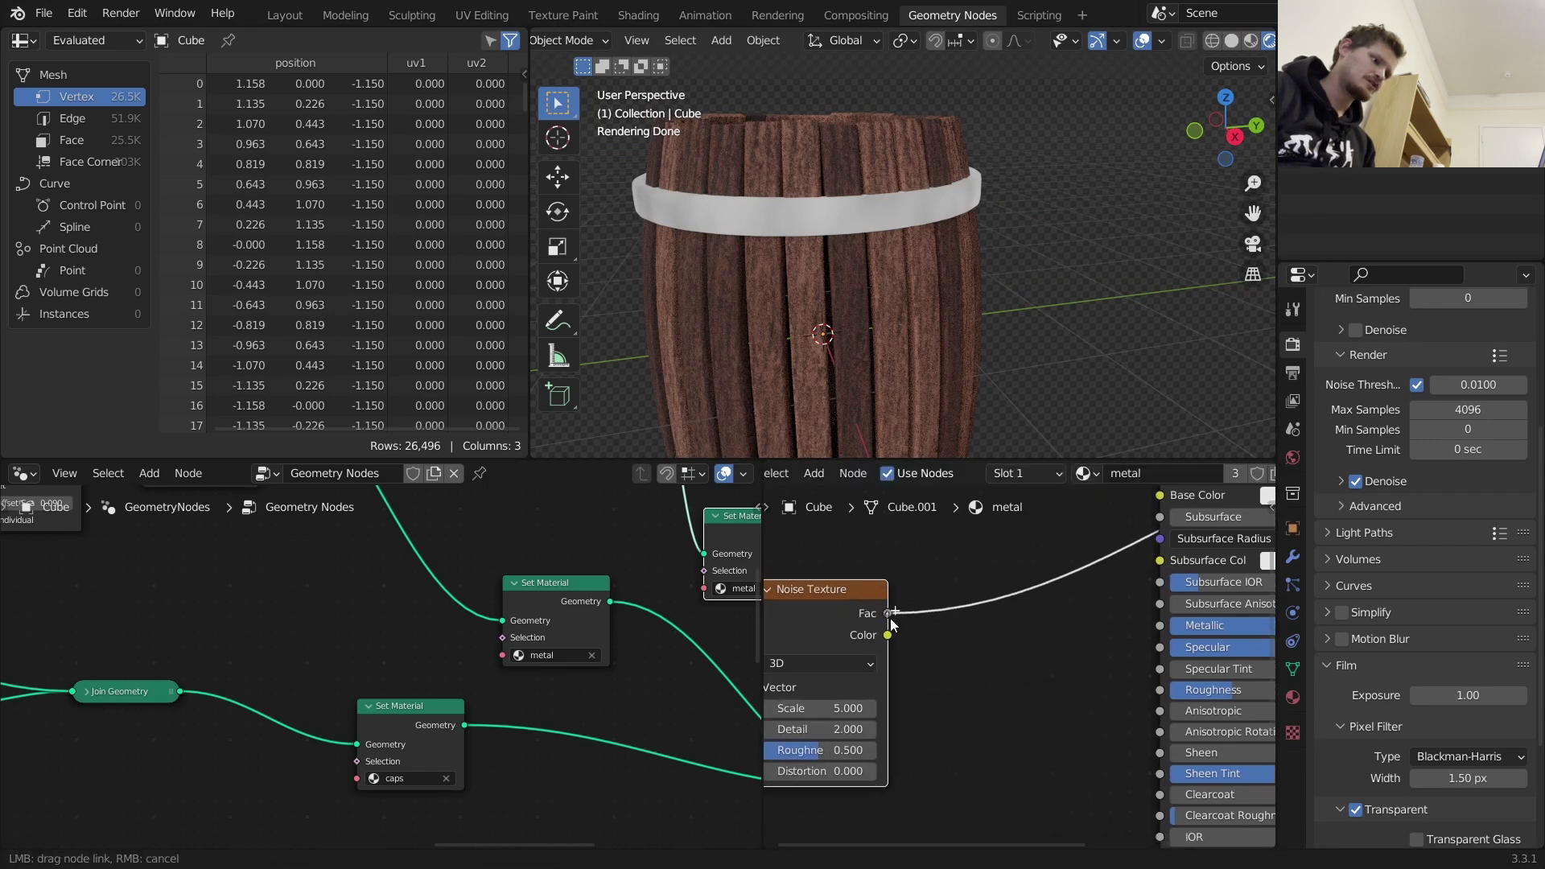
drag(1174, 704, 1169, 695)
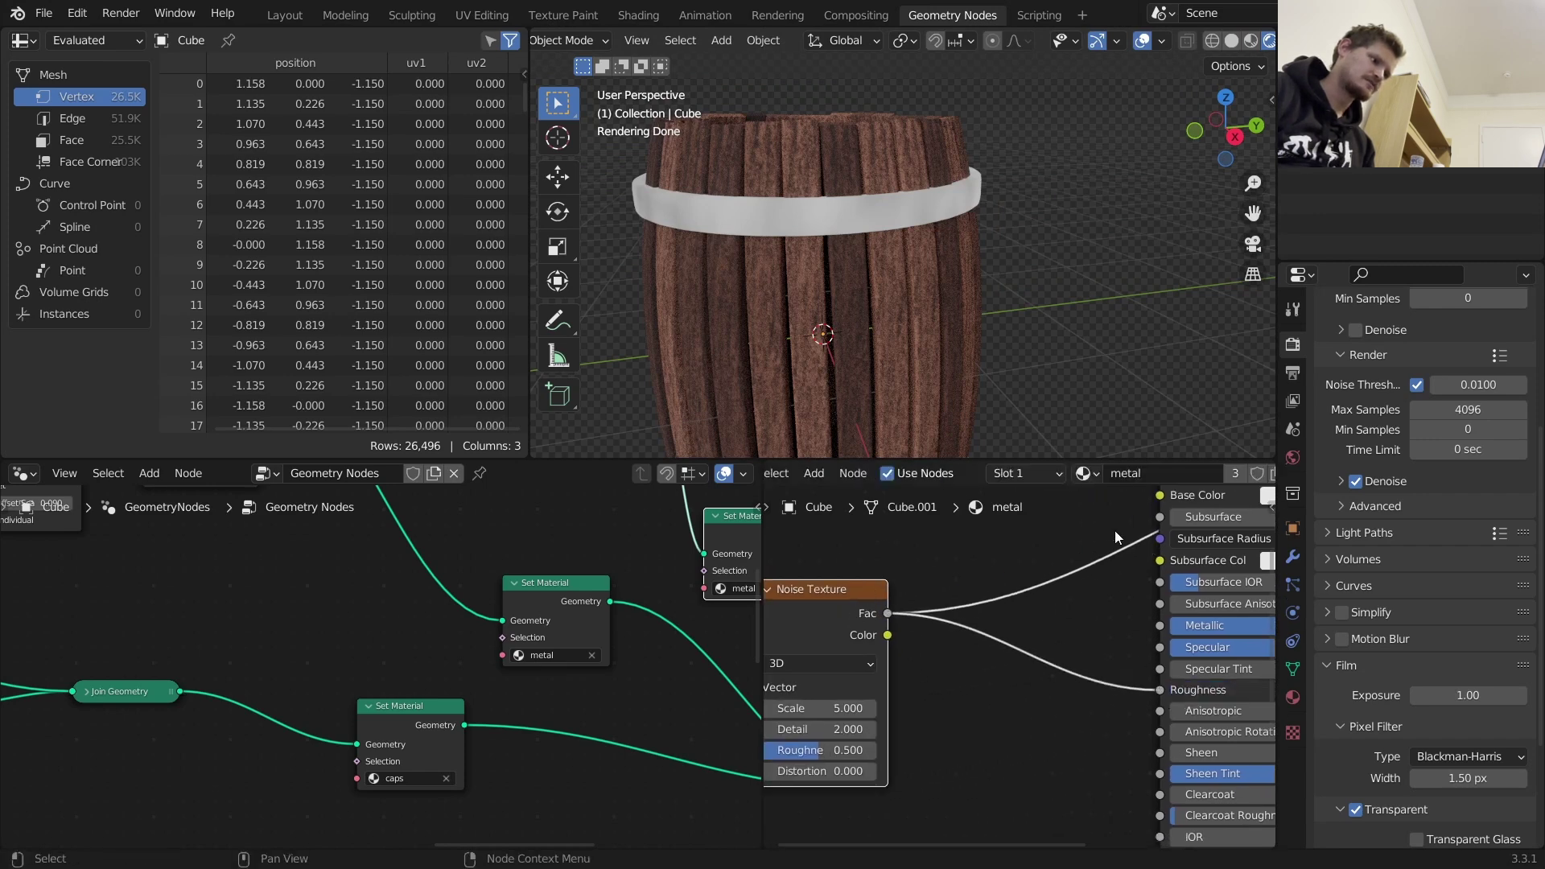
Switch the preview back to the Principled BSDF and set the Noise Texture's Detail to 8.000
middle_drag(1115, 533, 921, 650)
ctrl+shift+click(1035, 520)
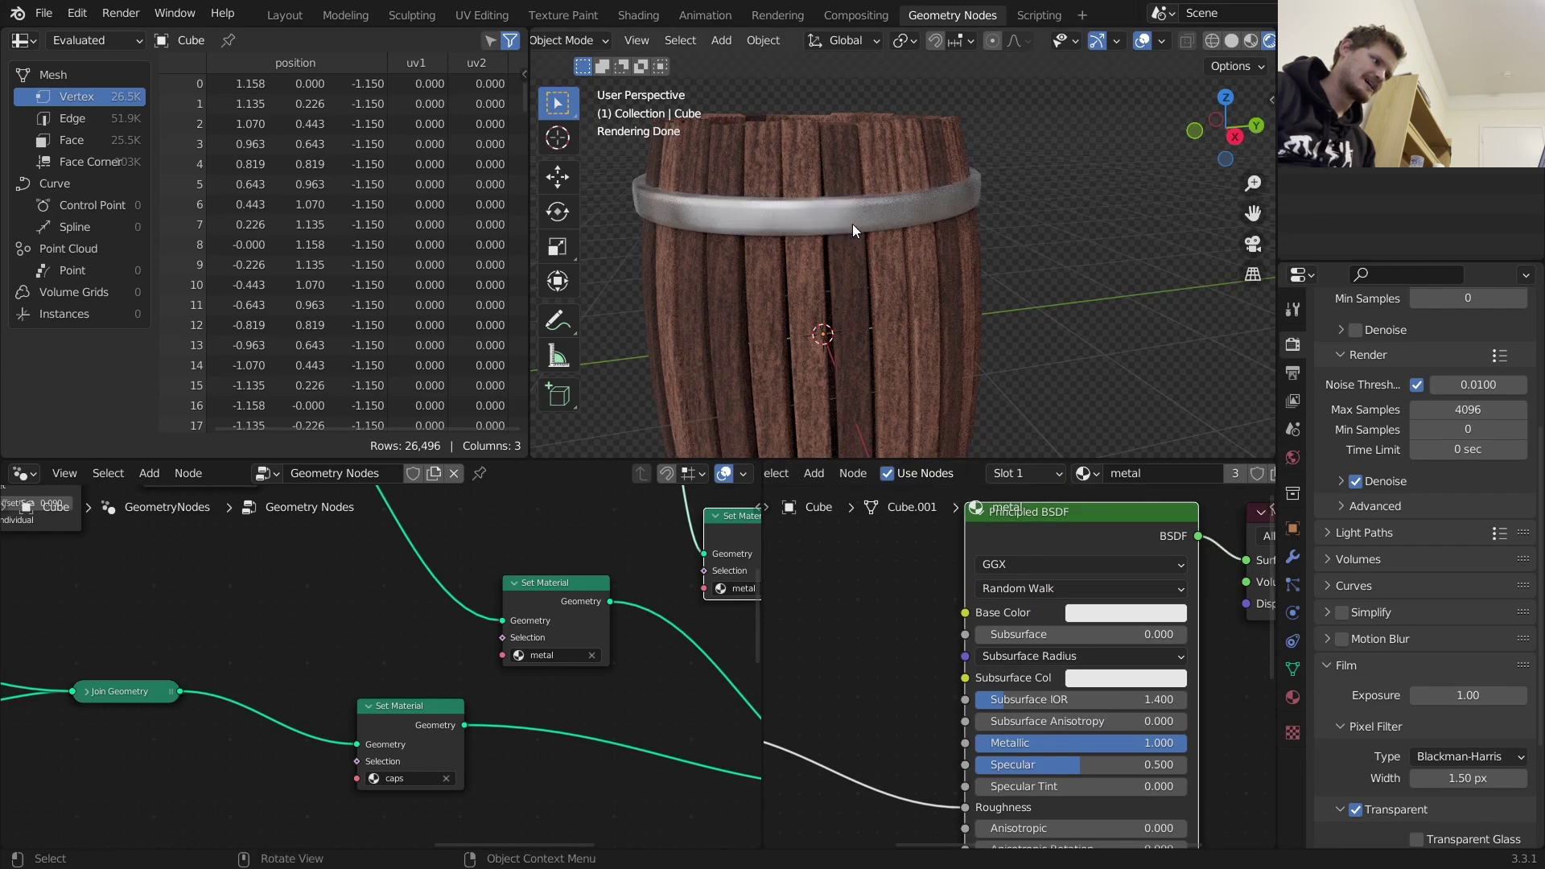
middle_drag(808, 691, 1065, 617)
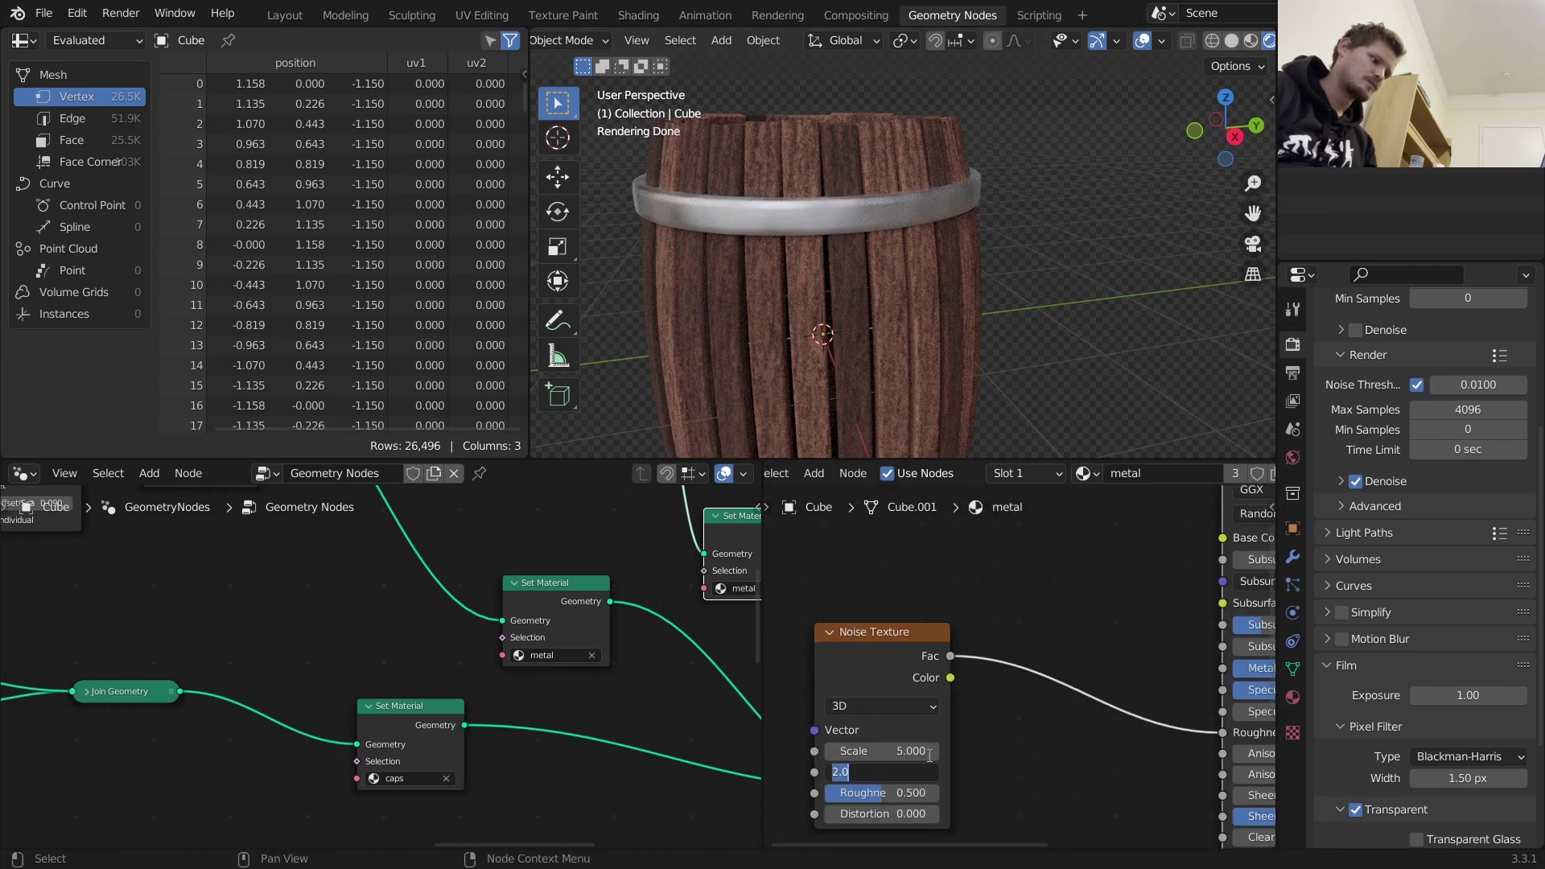
Insert a ColorRamp node between the Noise Texture's Fac and the Principled BSDF's Roughness
key(shift+a)
click(1043, 621)
text(colo)
click(1073, 654)
click(1073, 654)
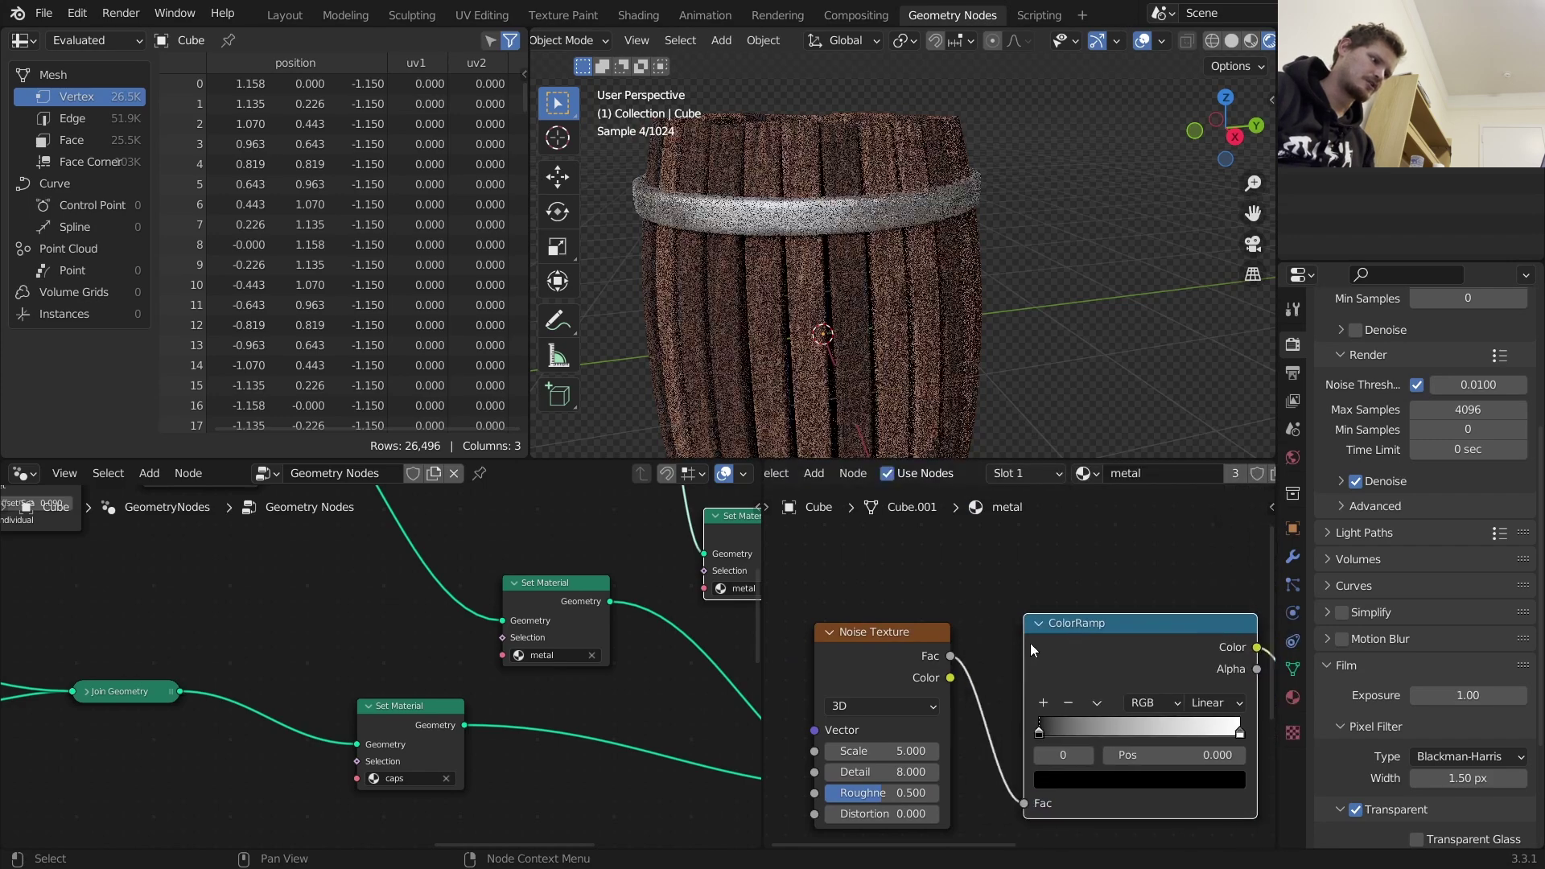
Move the ColorRamp's black stop to 0.446 and white stop to 0.717, and preview the Principled BSDF on the hoops
mouse_move(1109, 753)
mouse_down()
mouse_move(1171, 753)
mouse_move(1085, 769)
mouse_move(1141, 753)
mouse_move(1099, 753)
mouse_up()
click(1090, 754)
scroll(1145, 674, down, 3)
scroll(1146, 672, down, 1)
middle_drag(1166, 603, 1045, 635)
ctrl+shift+click(1114, 595)
middle_drag(832, 198, 722, 196)
scroll(940, 756, up, 2)
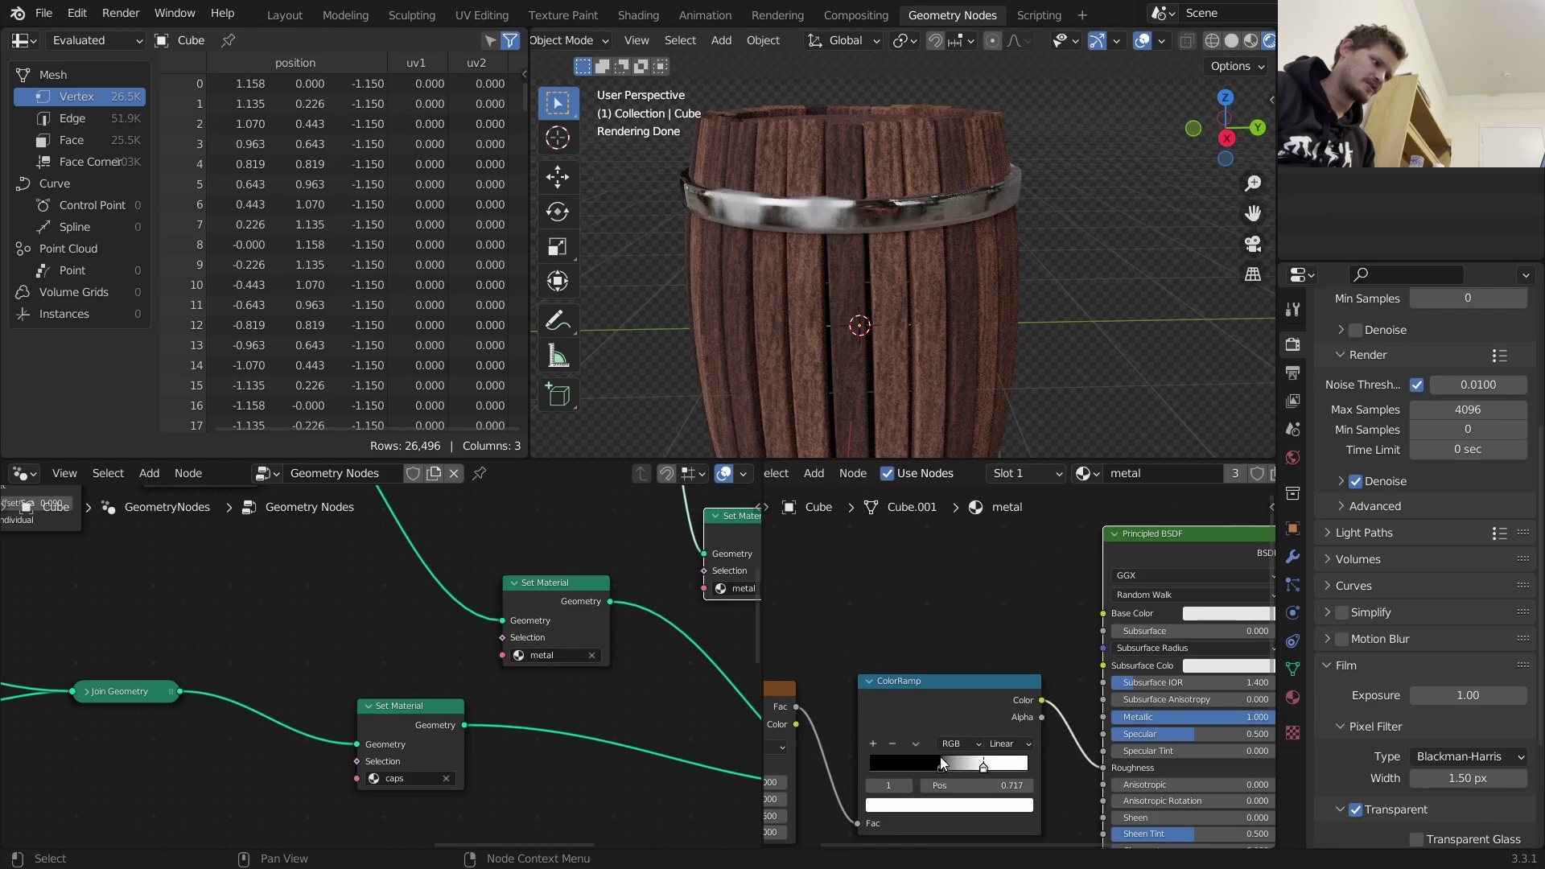
Lighten the ColorRamp's black stop to a dark grey and check the whole barrel
scroll(940, 756, up, 3)
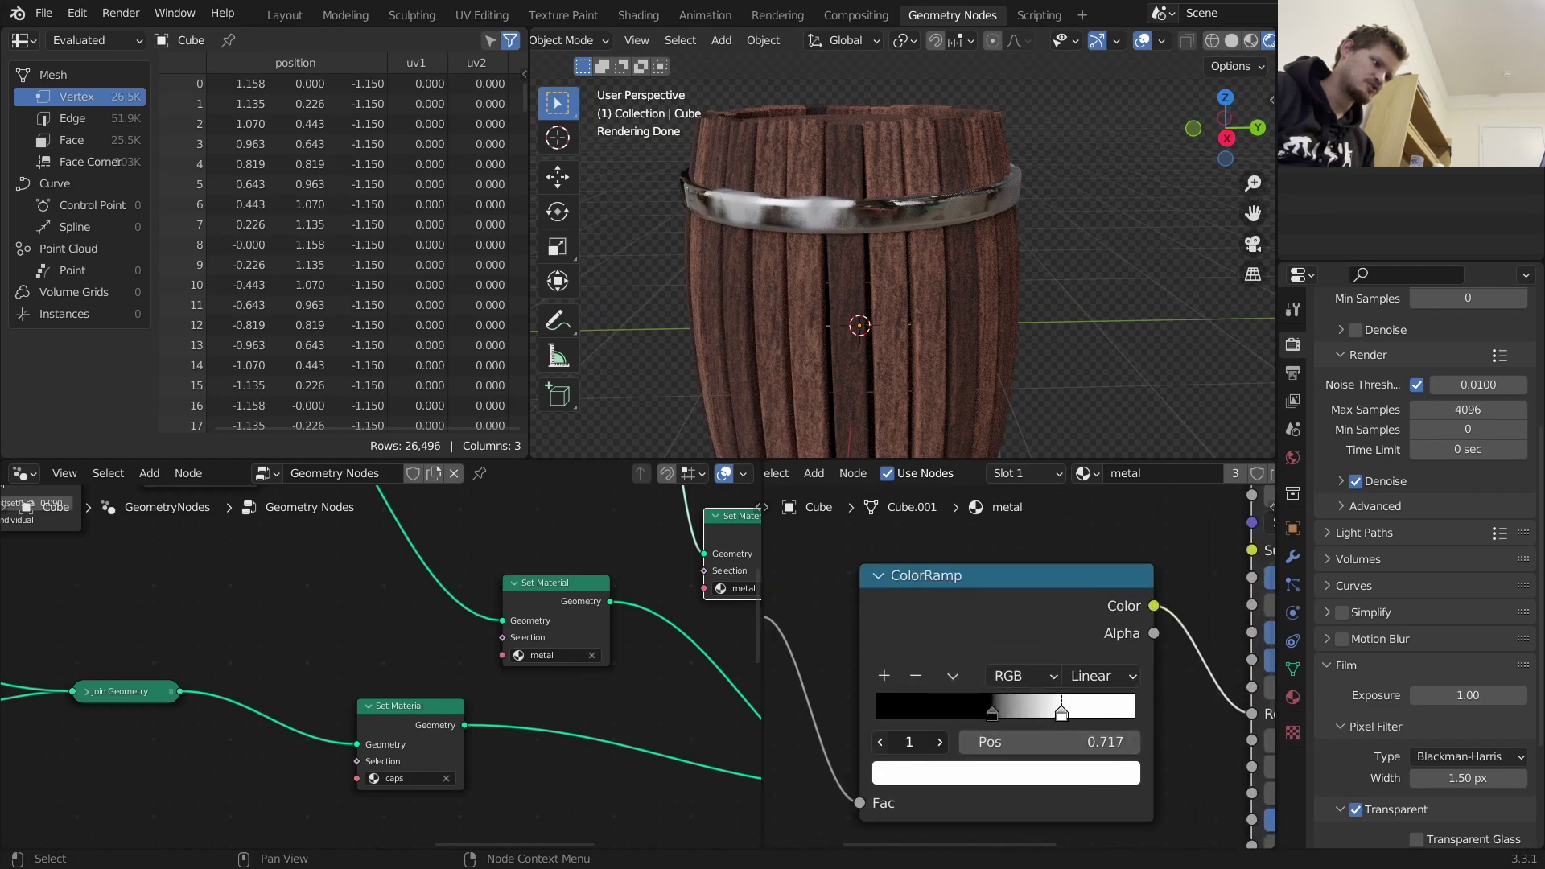
click(880, 742)
click(961, 773)
drag(1082, 578, 1082, 545)
scroll(901, 265, down, 5)
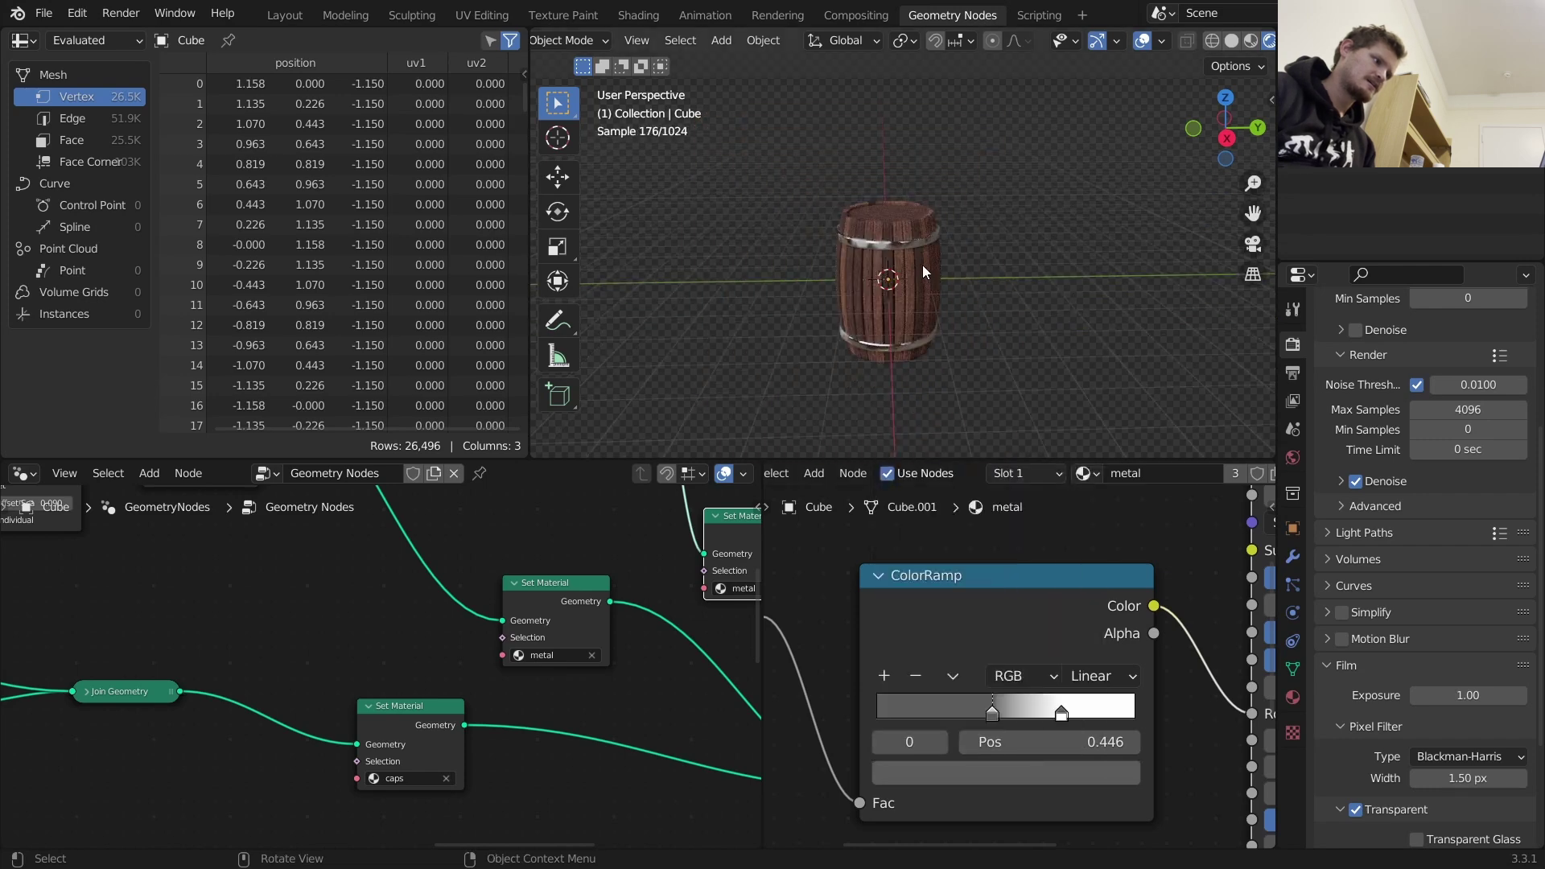
Darken the ColorRamp's white stop to a grey with a Value of about 0.299 and inspect the hoops
click(942, 744)
click(955, 768)
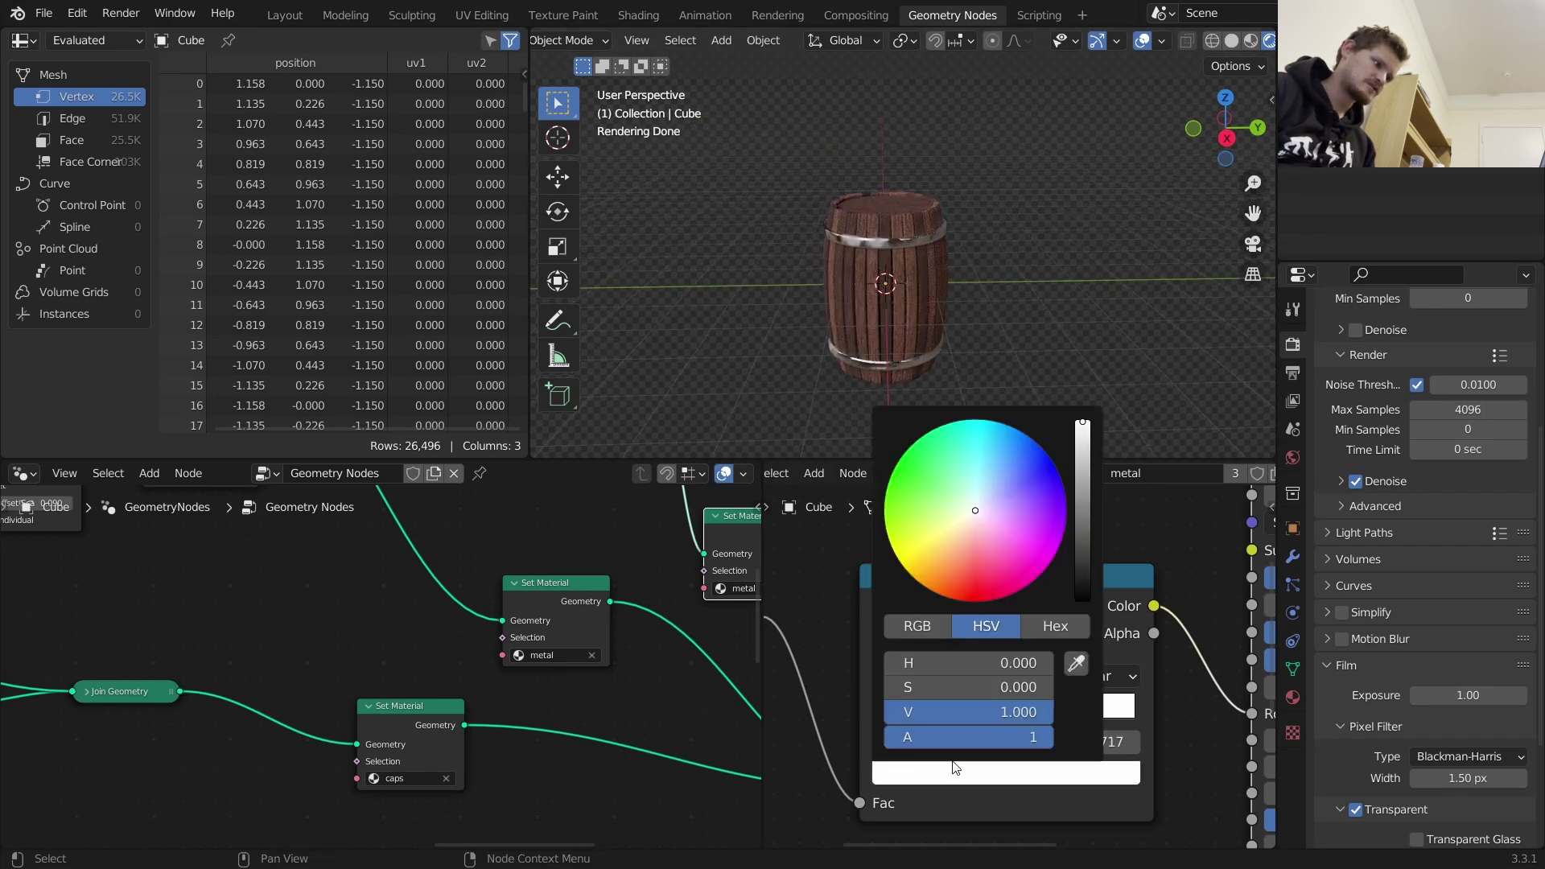
drag(1075, 446, 1082, 499)
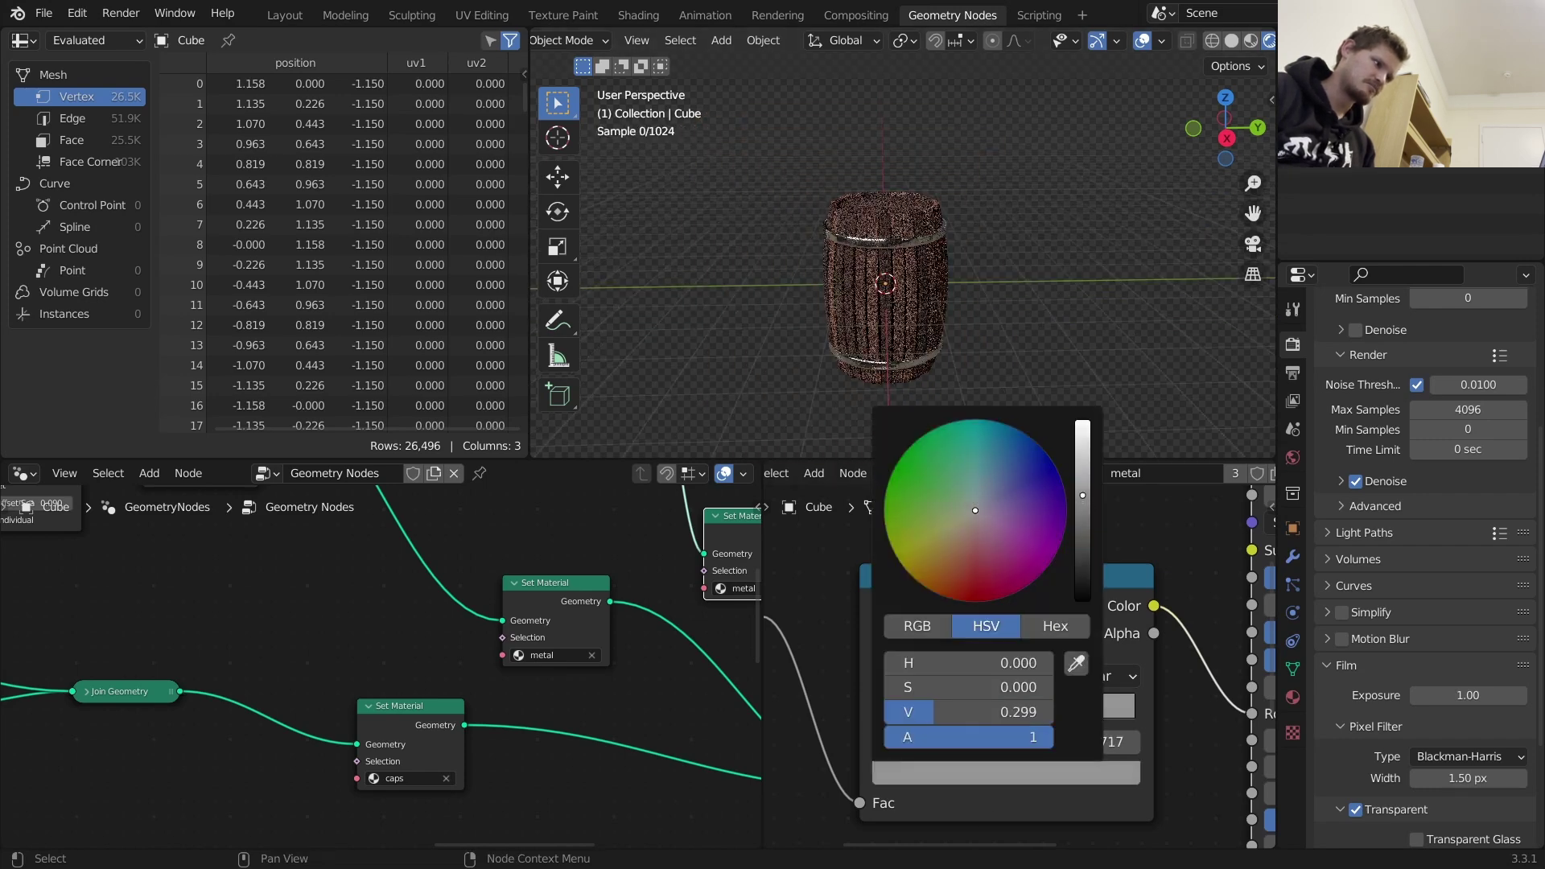
scroll(1001, 253, up, 3)
middle_drag(944, 287, 864, 321)
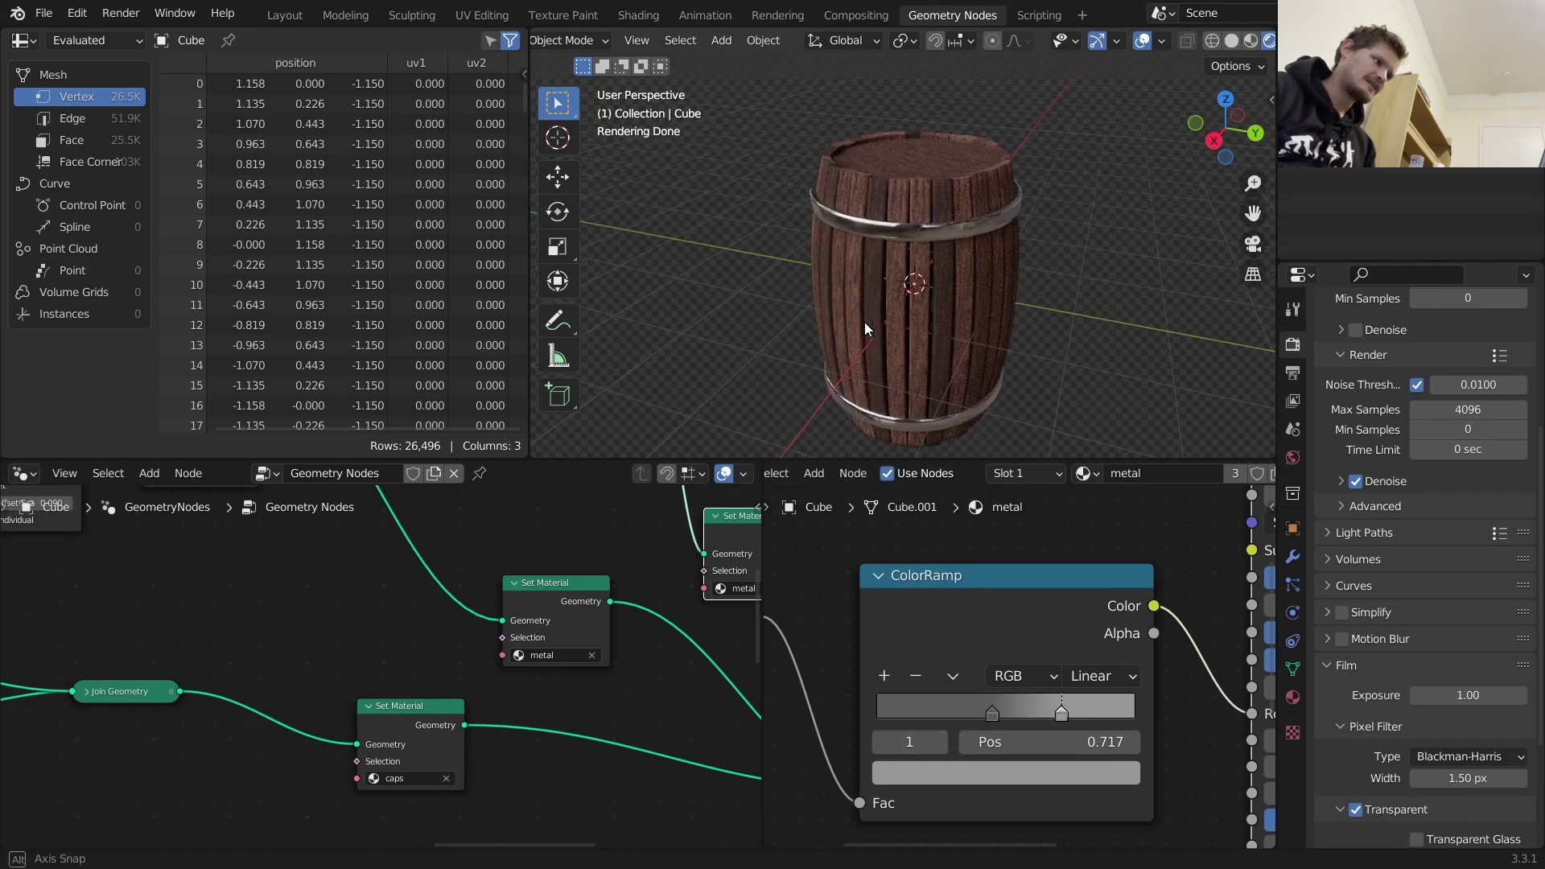
Insert a Math node set to Floor on the output of the 0.000 Value node in the geometry node tree
scroll(374, 674, down, 10)
scroll(354, 677, down, 6)
middle_drag(144, 600, 522, 594)
scroll(388, 703, up, 8)
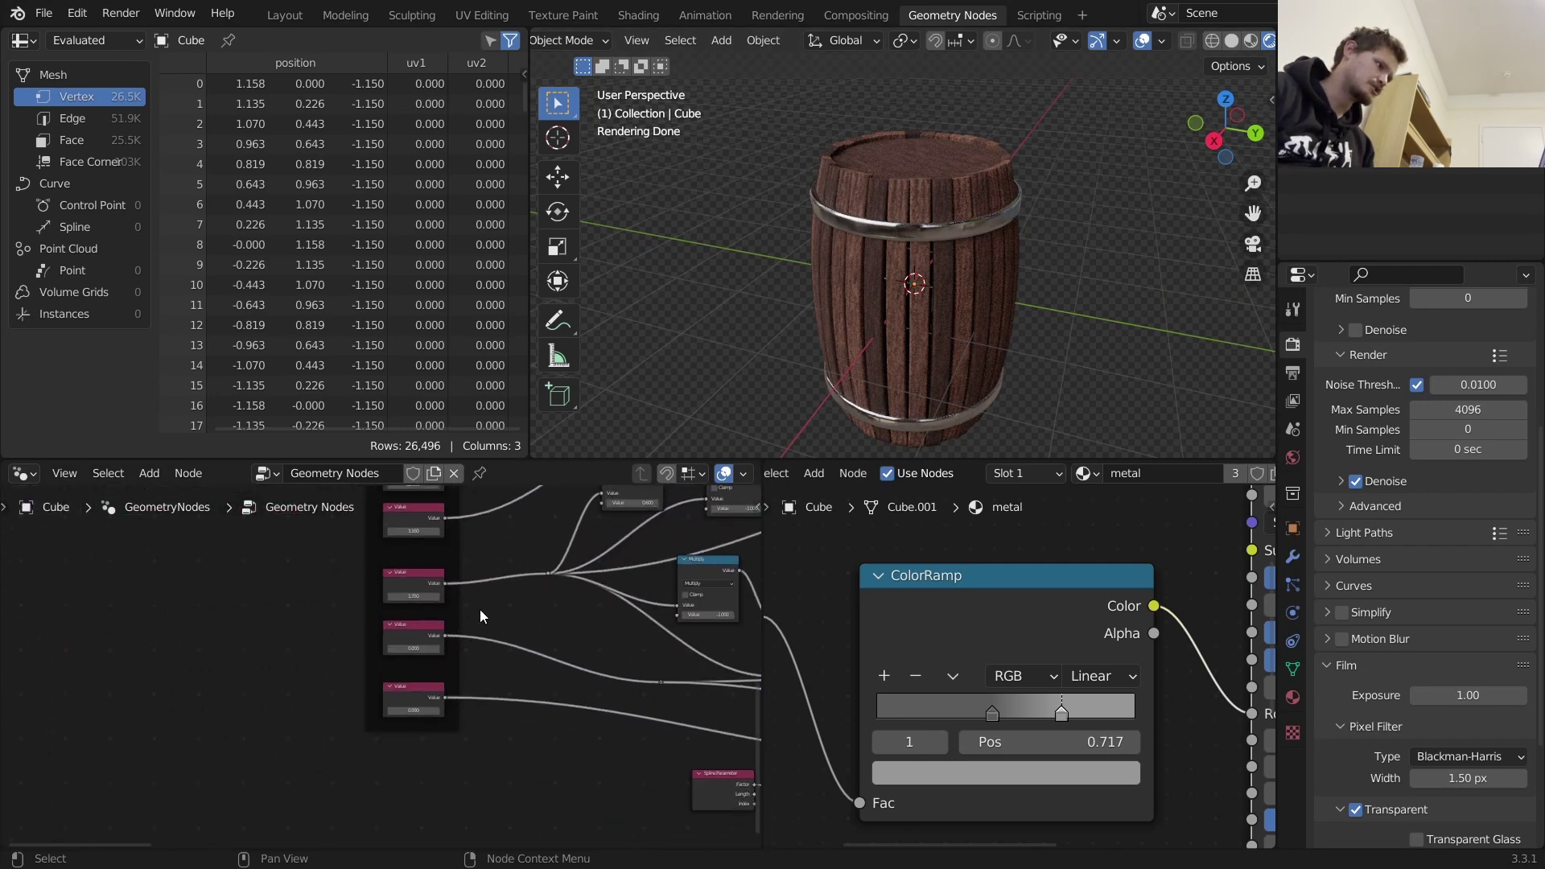
drag(464, 620, 563, 620)
key(ctrl+z)
middle_drag(631, 618, 464, 614)
key(shift+a)
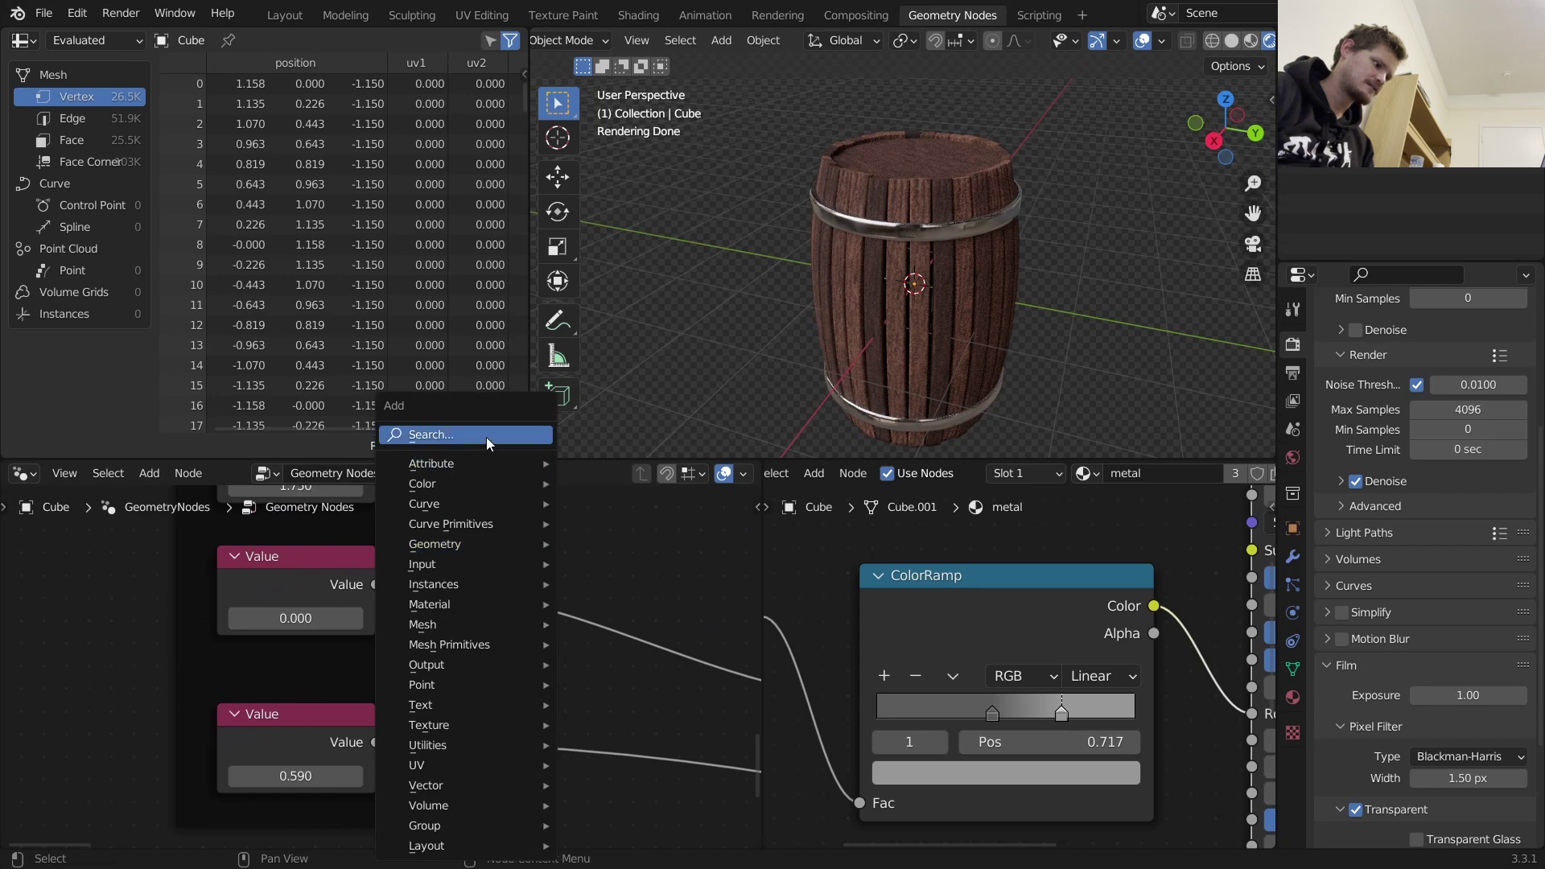
click(486, 436)
text(maath)
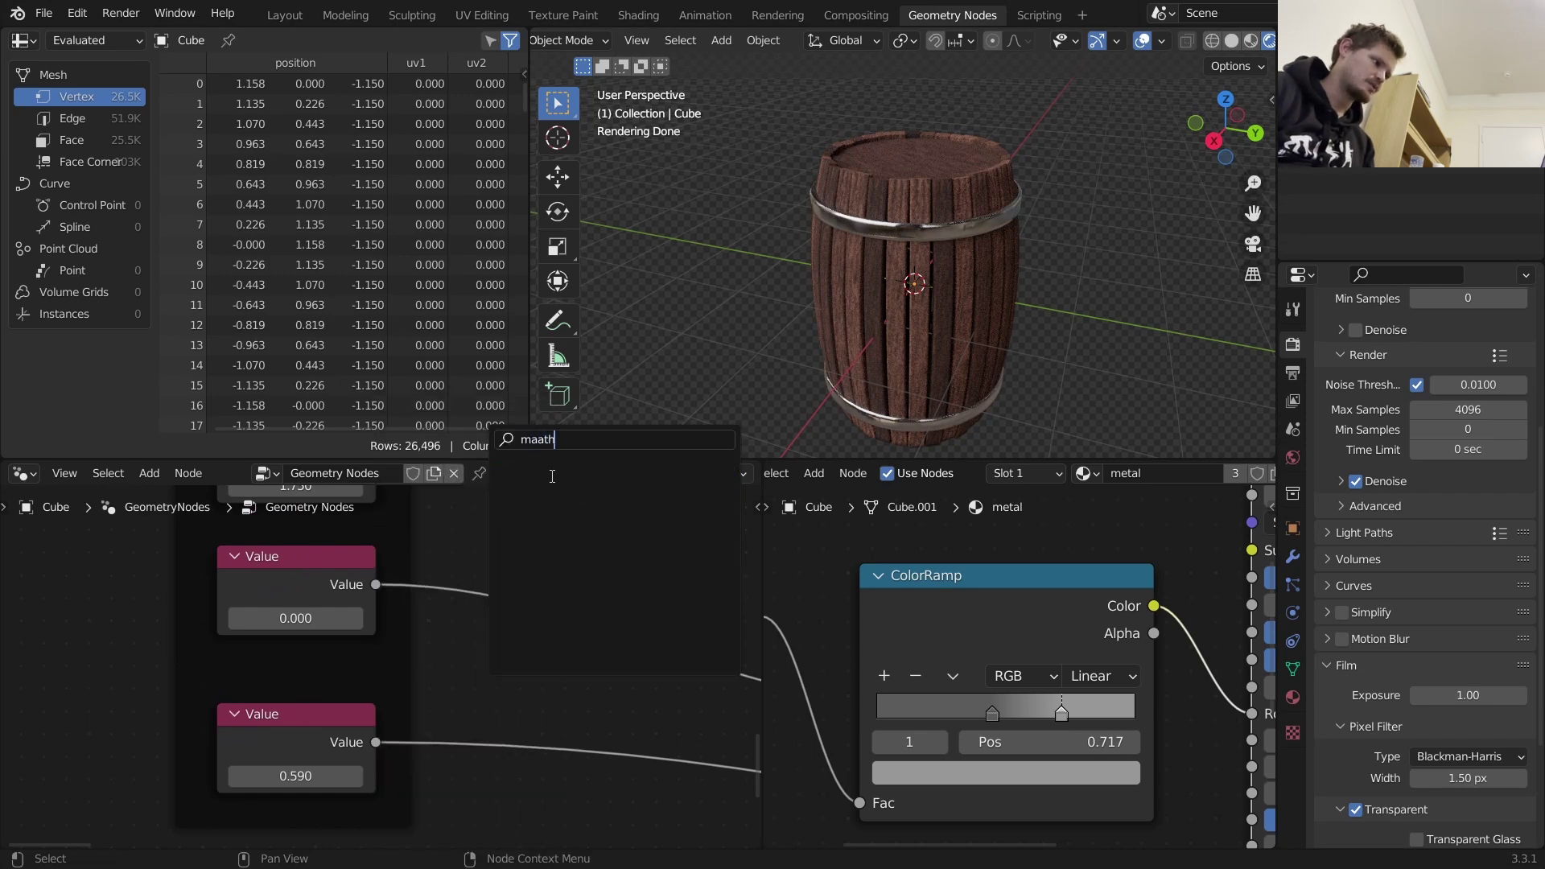
text(m)
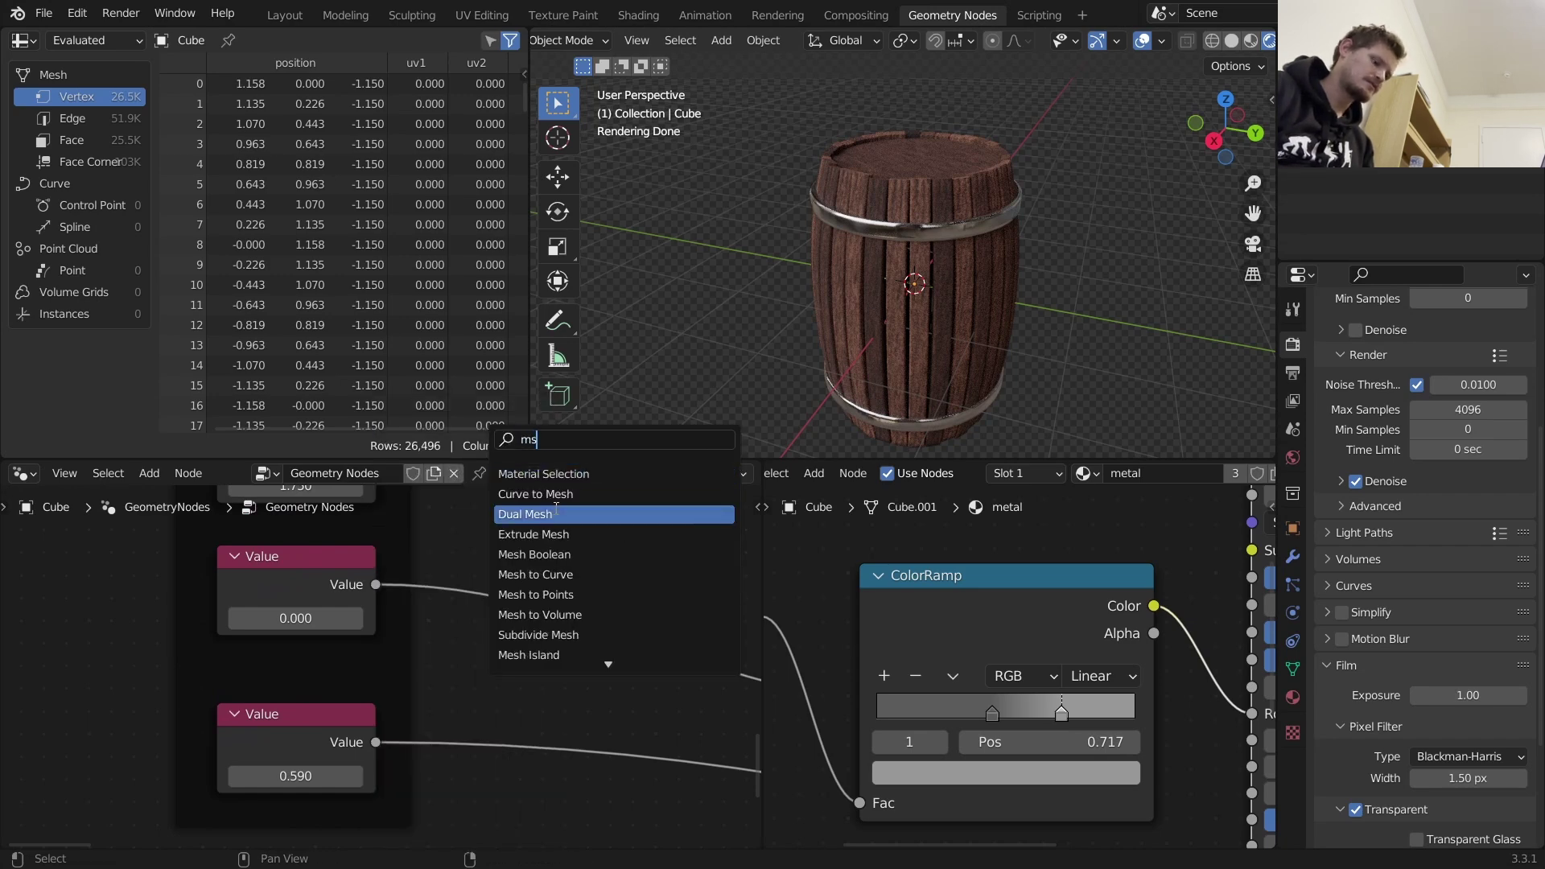
text(ath)
key(Return)
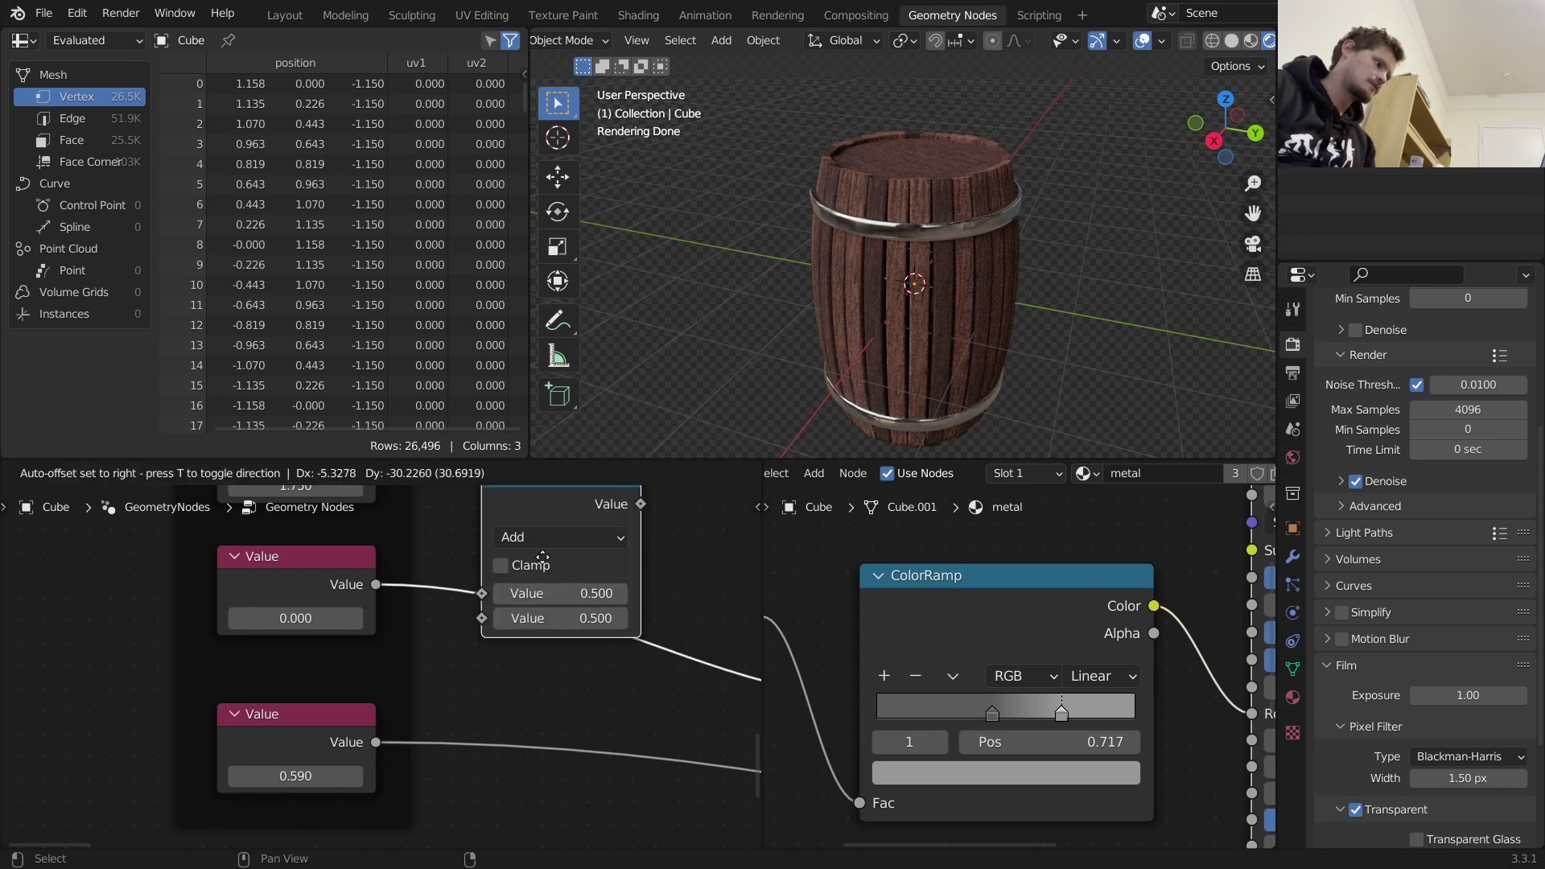
click(489, 605)
click(489, 606)
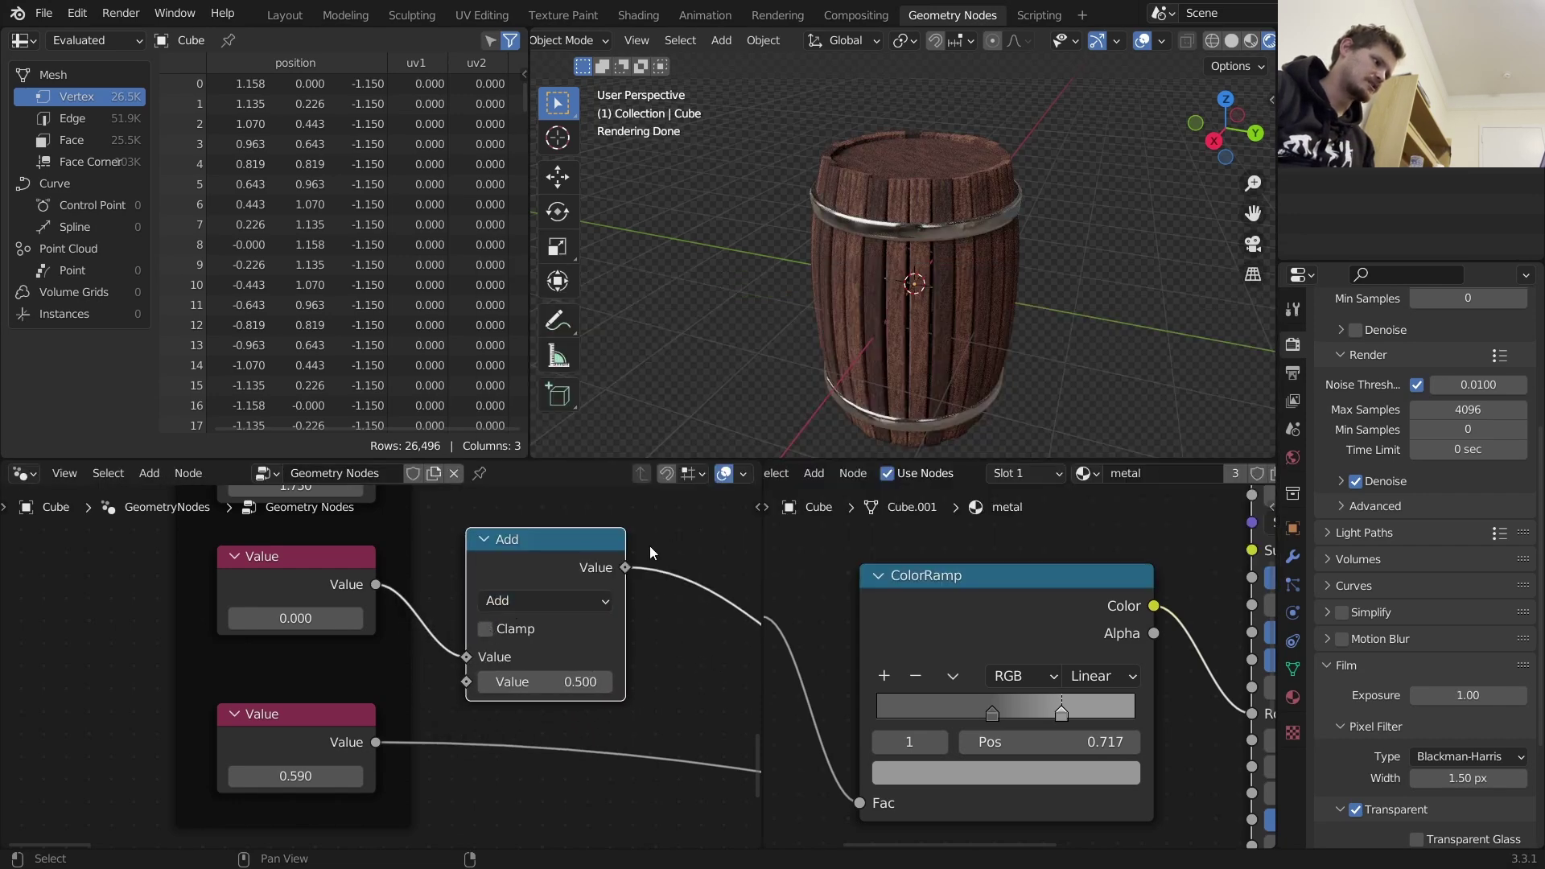
click(558, 602)
click(877, 341)
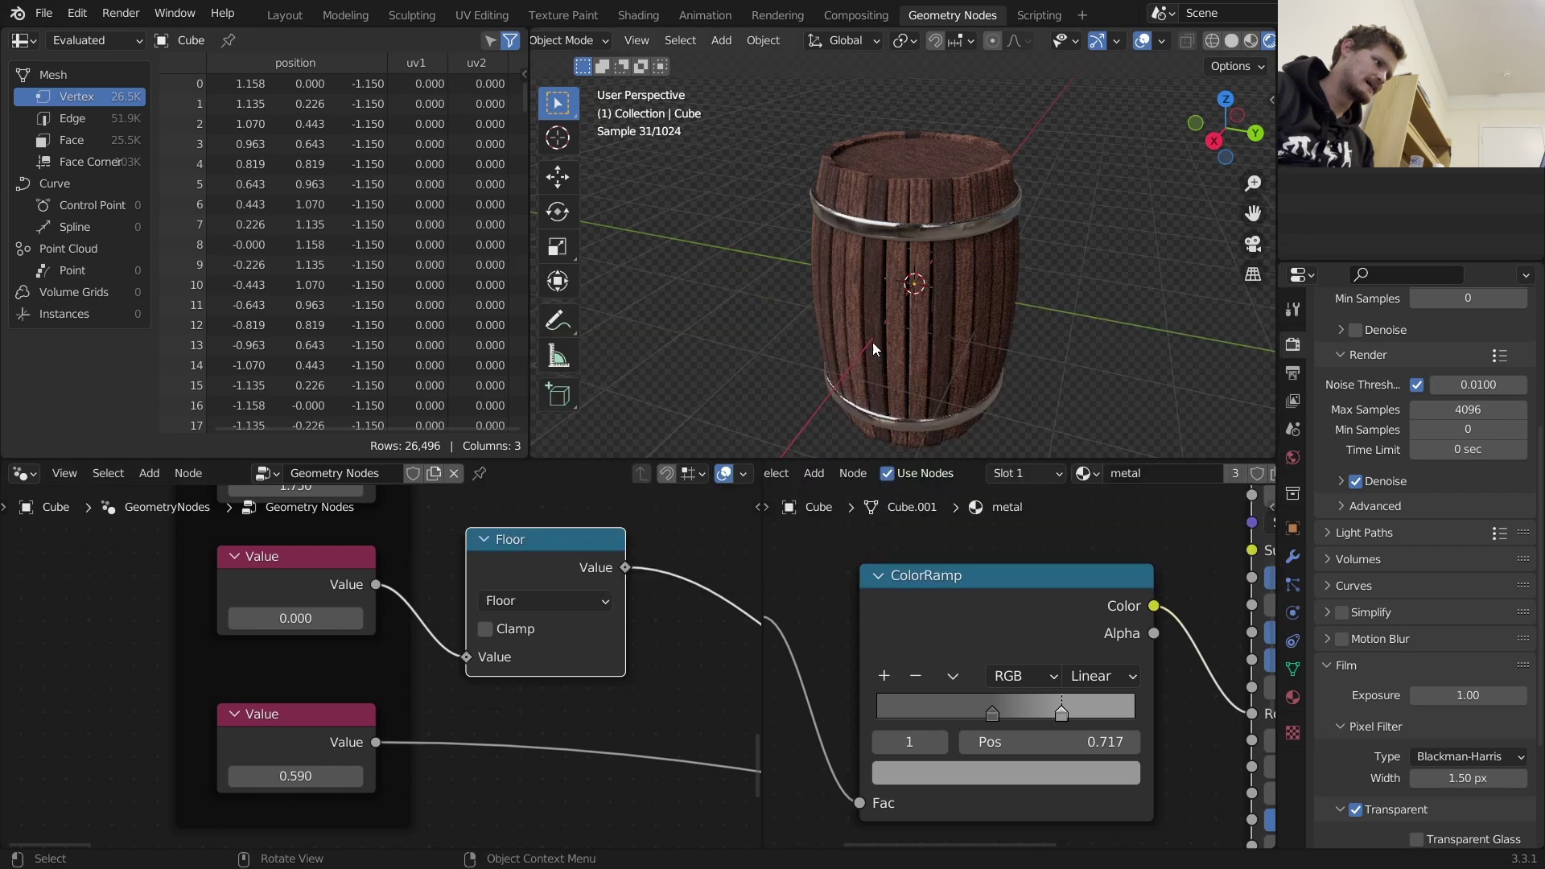
Add a Store Named Attribute node between Set Shade Smooth and Group Output
middle_drag(632, 605, 424, 640)
key(shift+a)
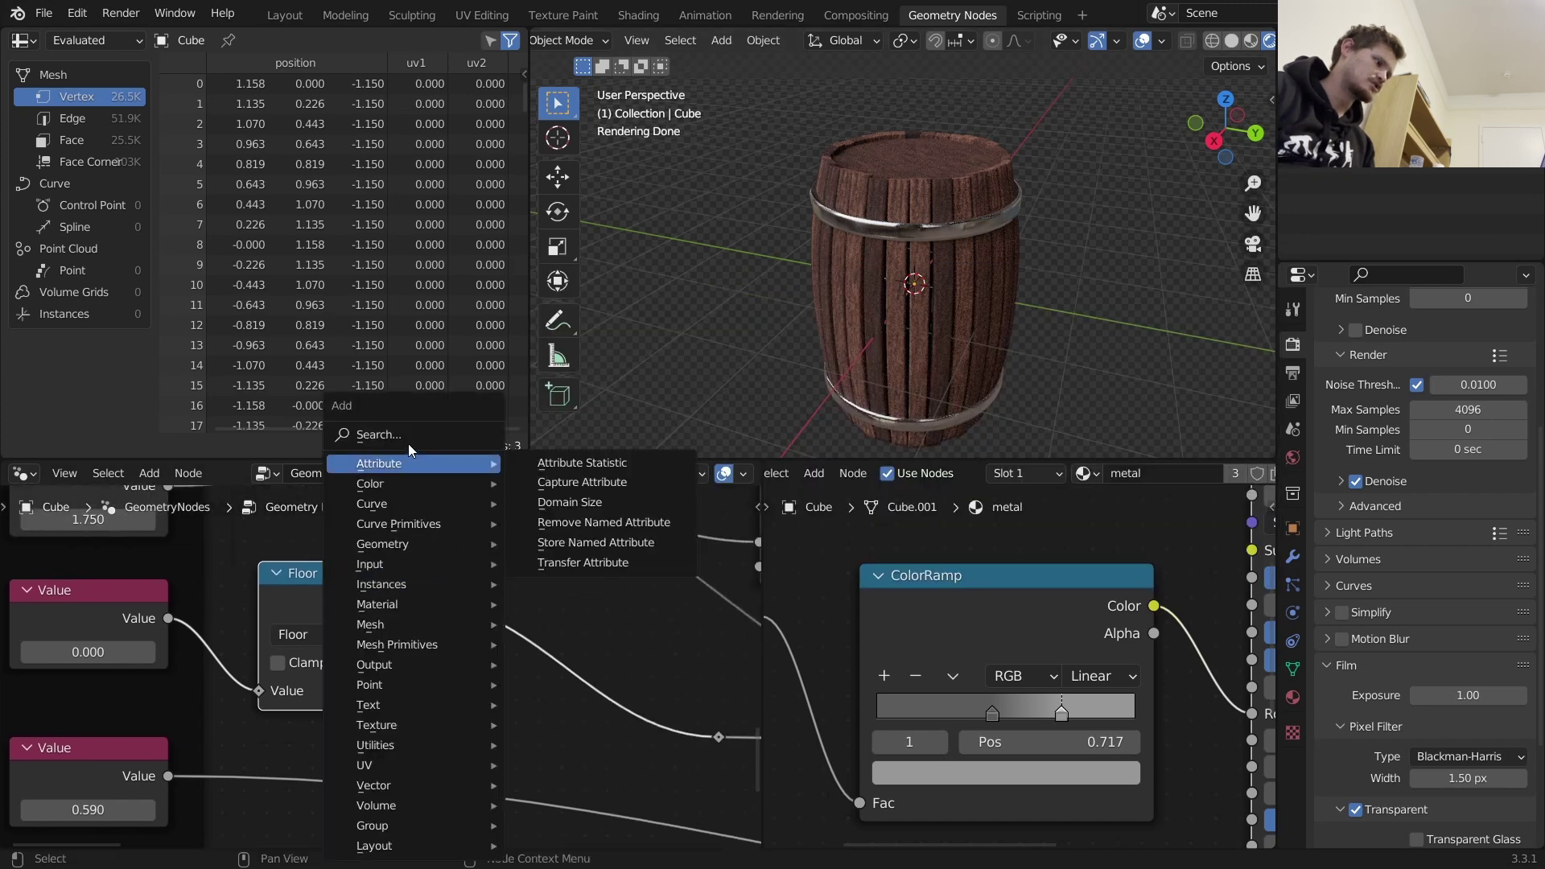
click(410, 440)
text(st)
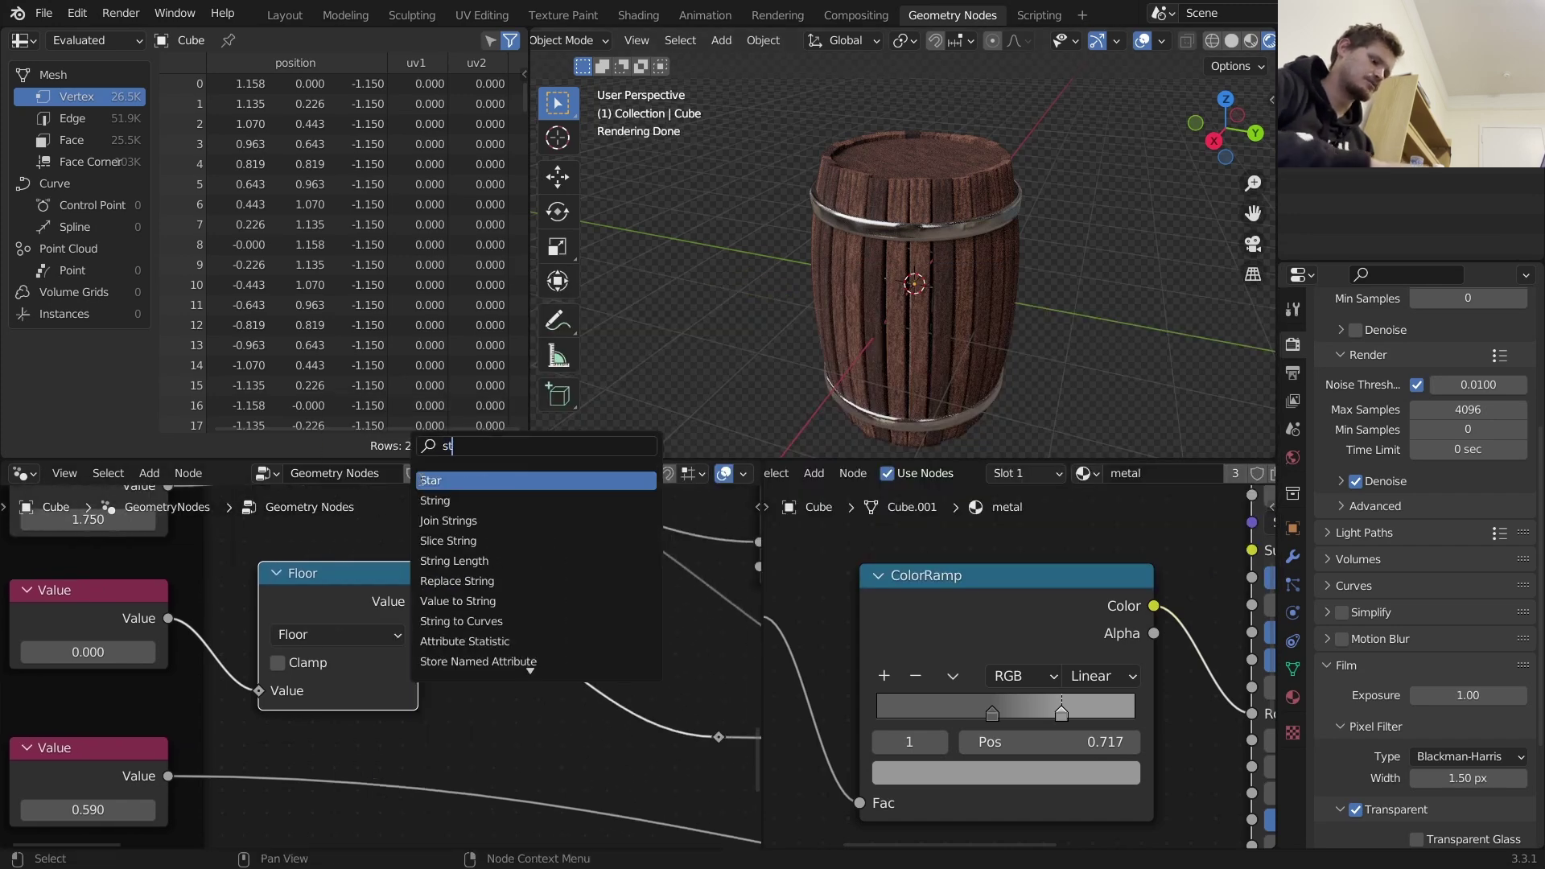
text(ore n)
key(Return)
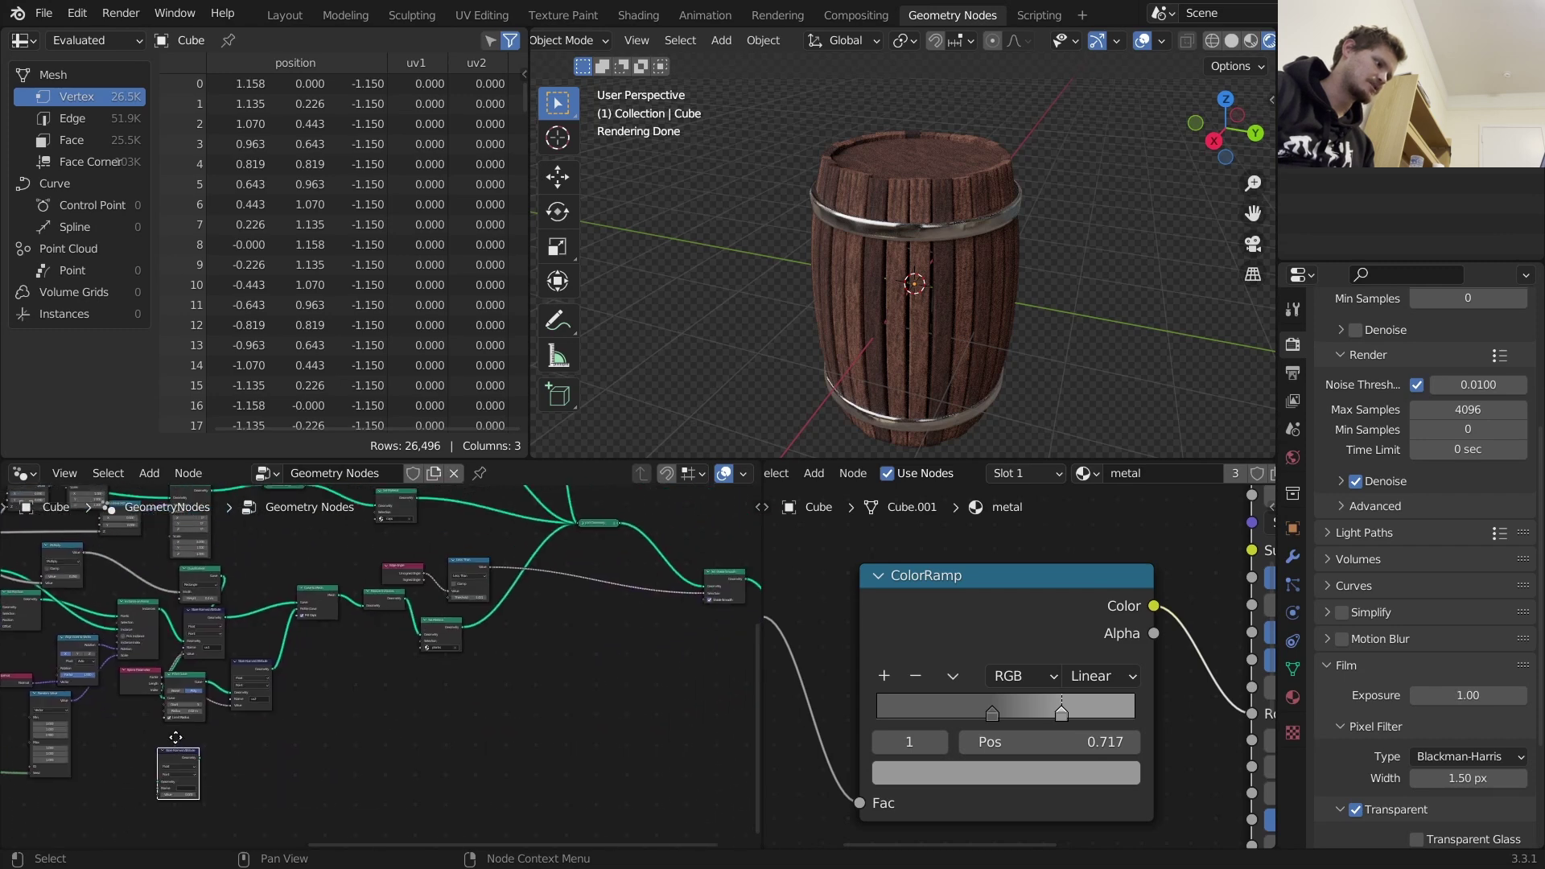
click(396, 635)
scroll(383, 664, up, 4)
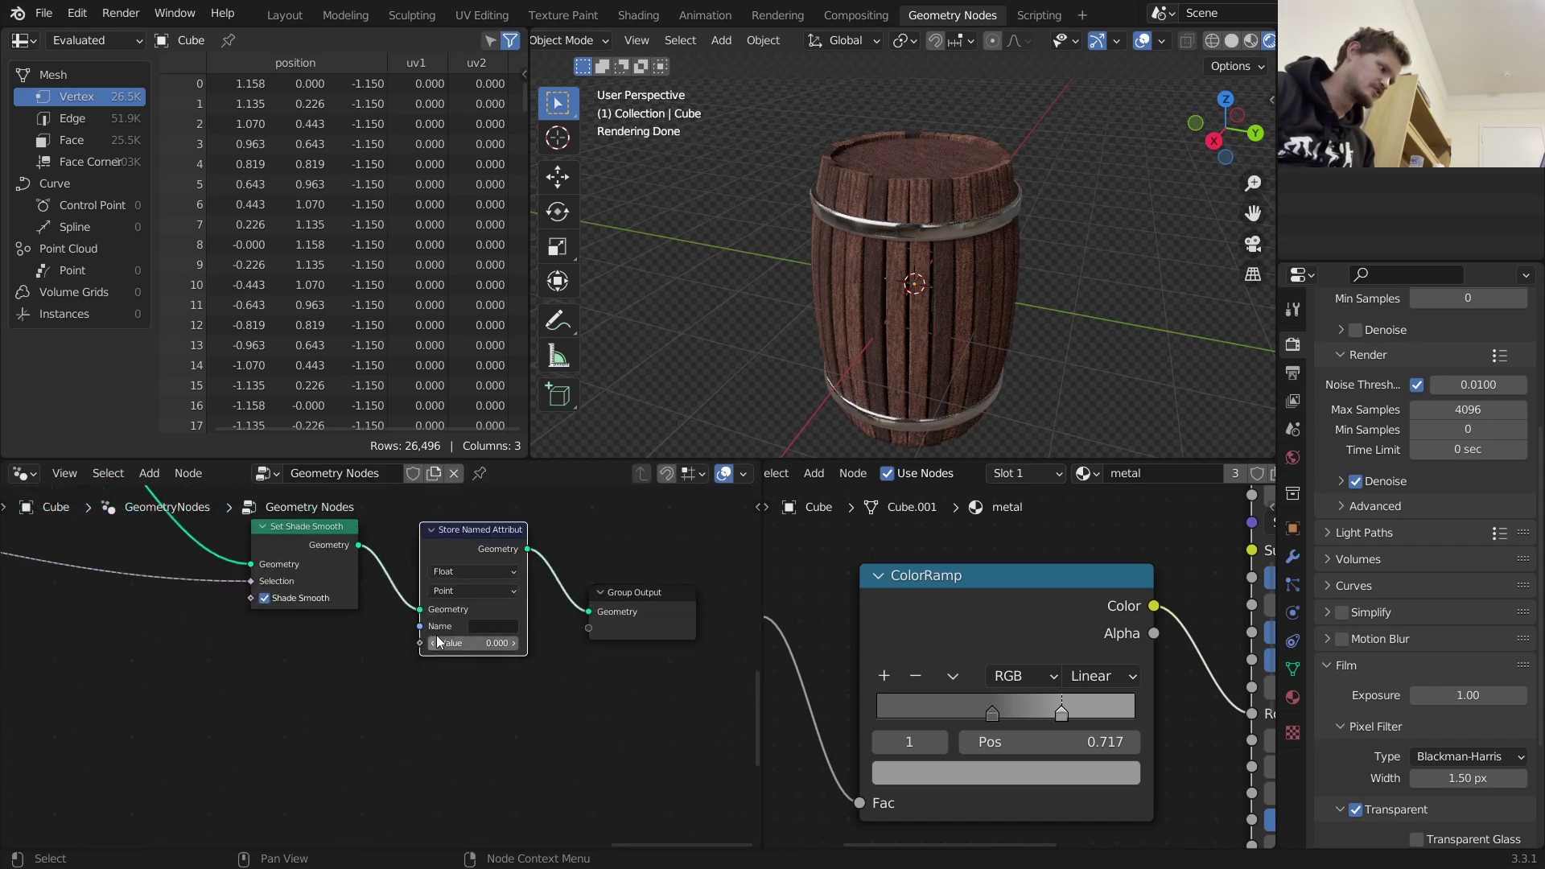
Name the attribute in the Store Named Attribute node seed
click(504, 627)
text(seed)
key(Escape)
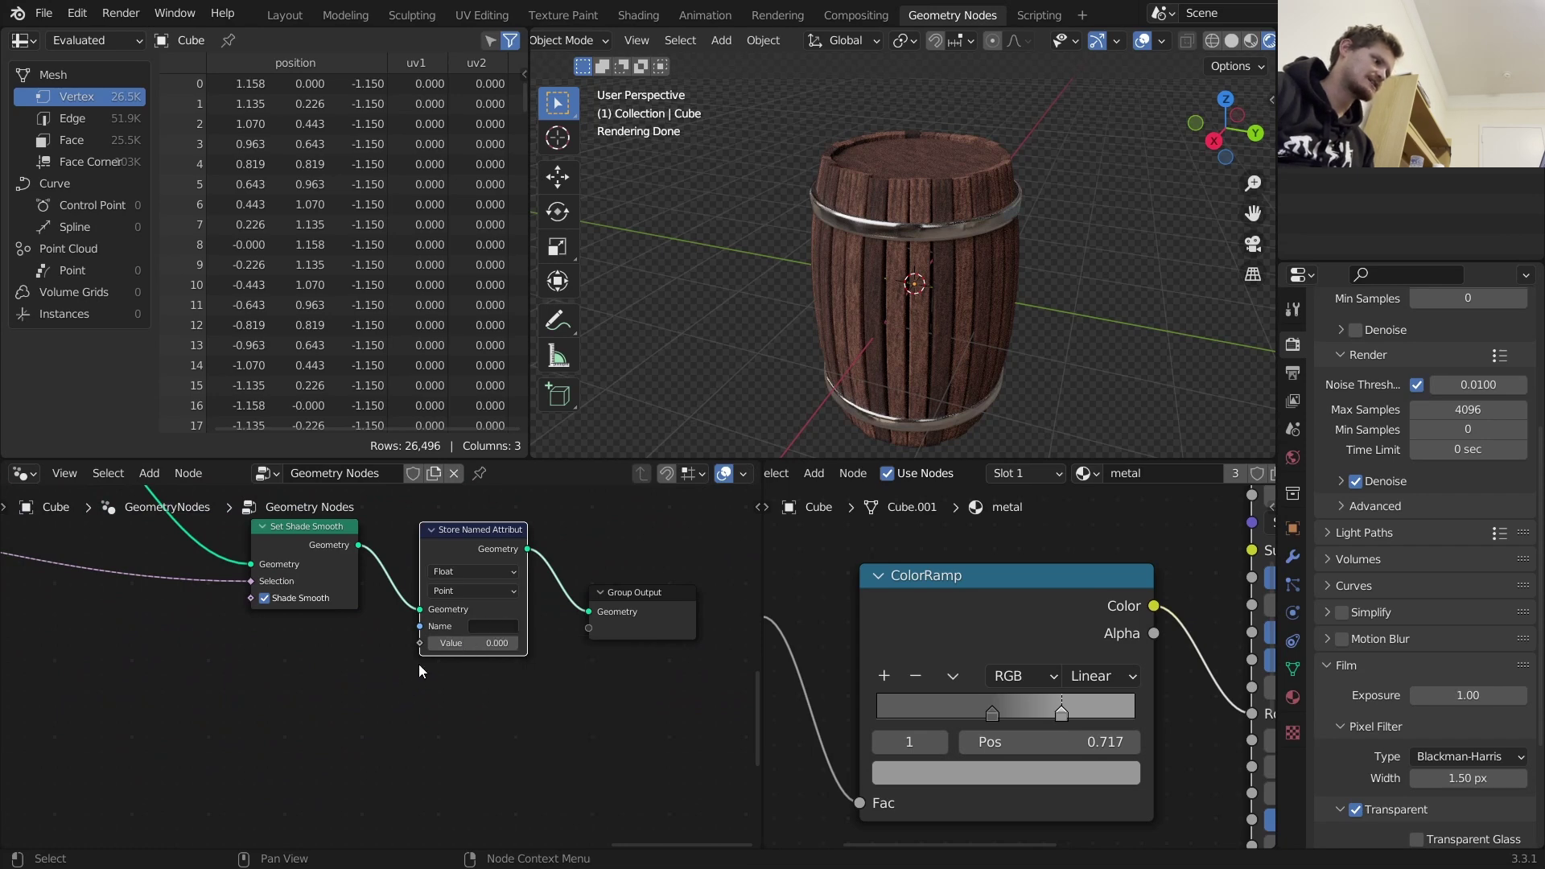
click(505, 626)
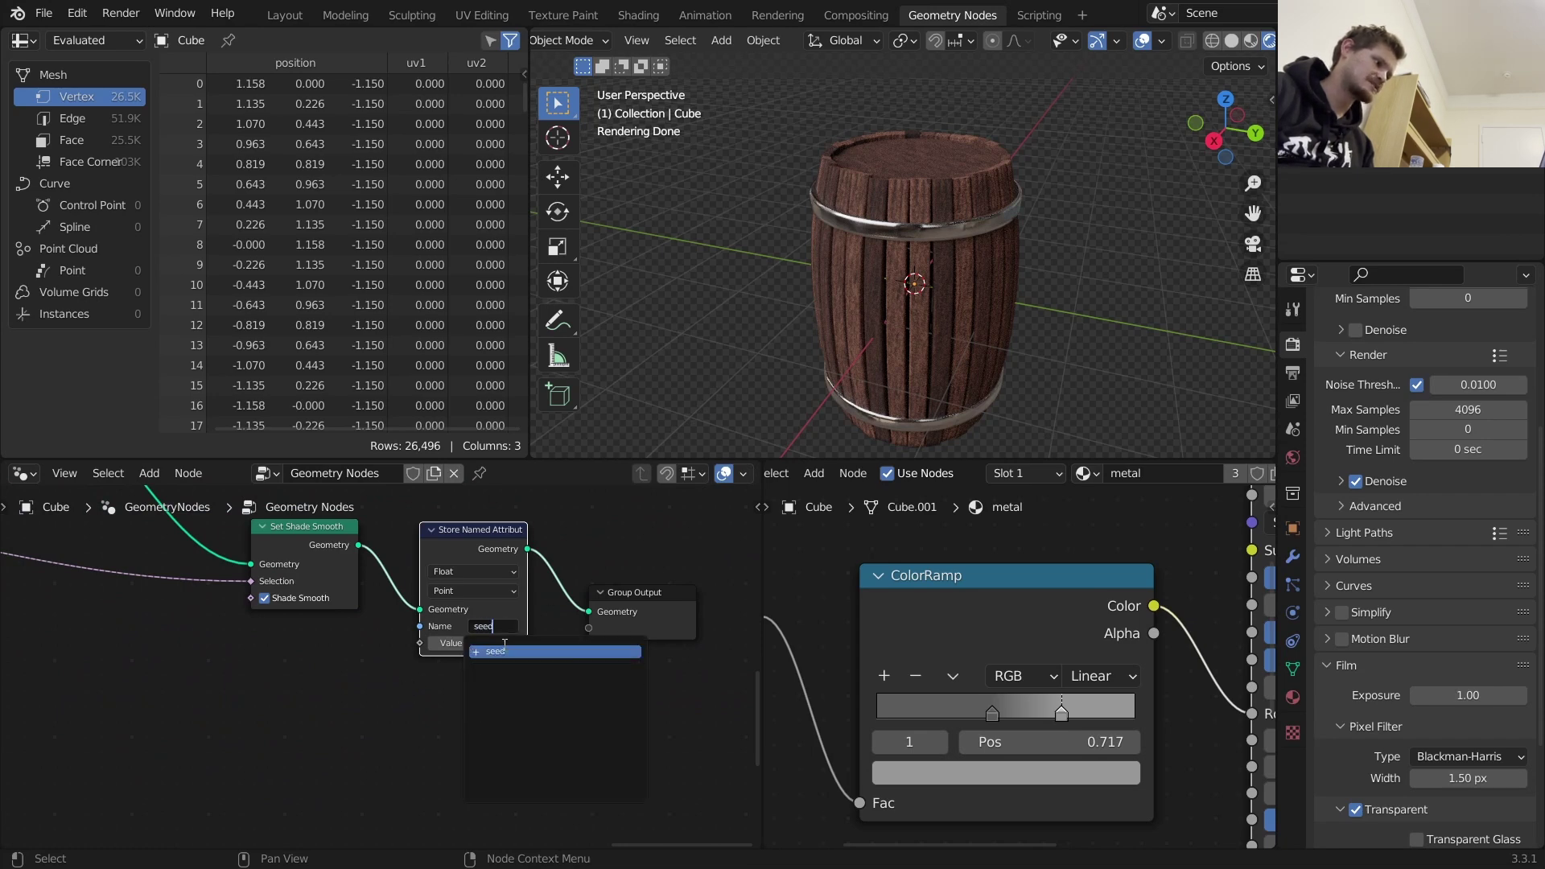
text(seed)
click(504, 652)
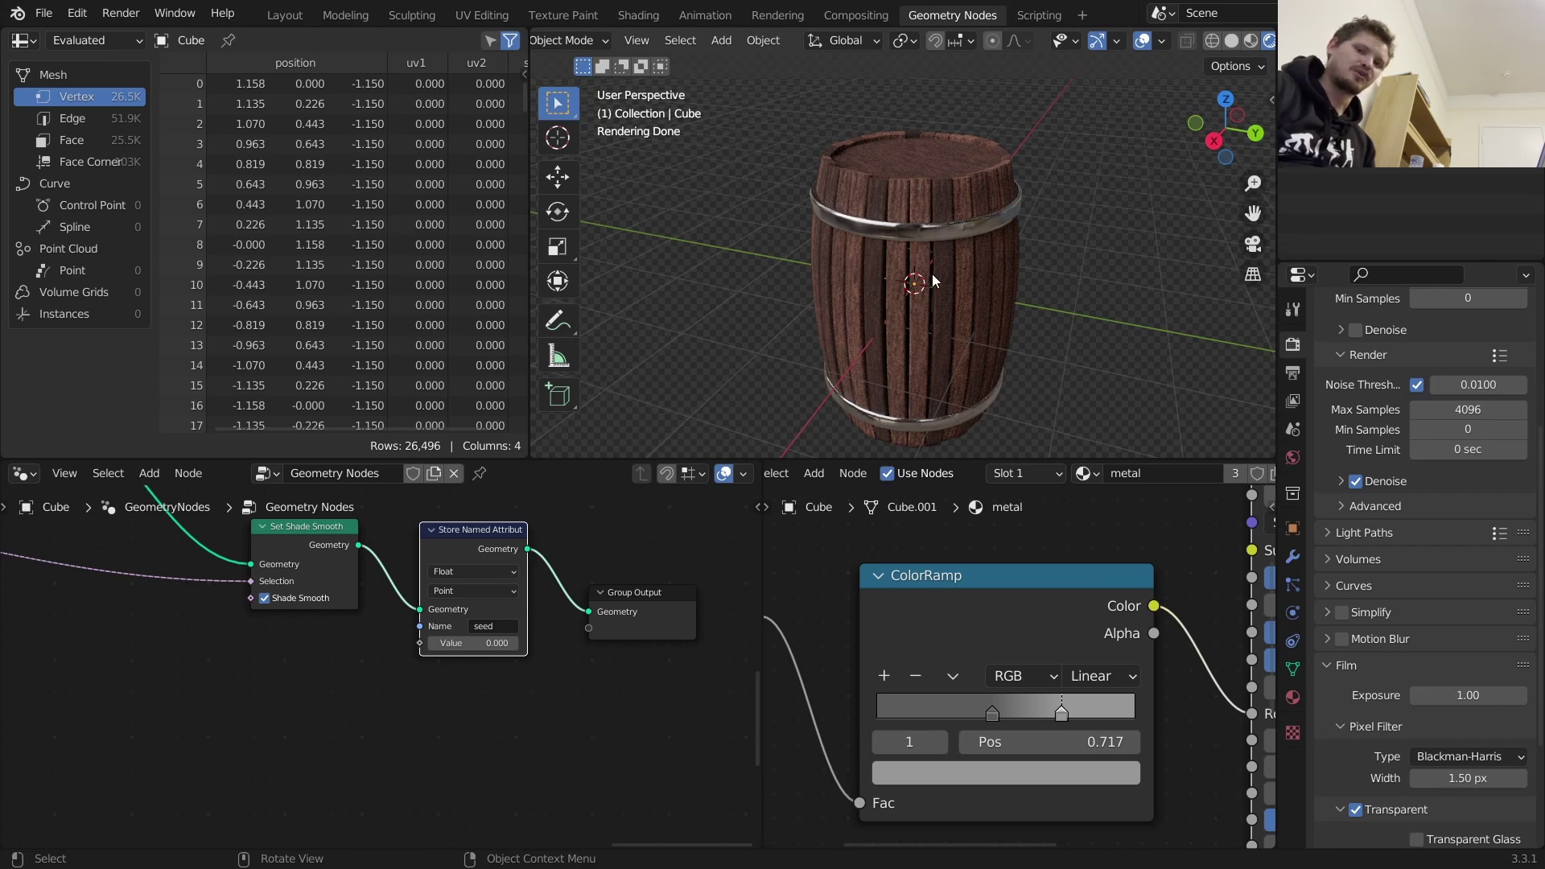
scroll(476, 632, down, 7)
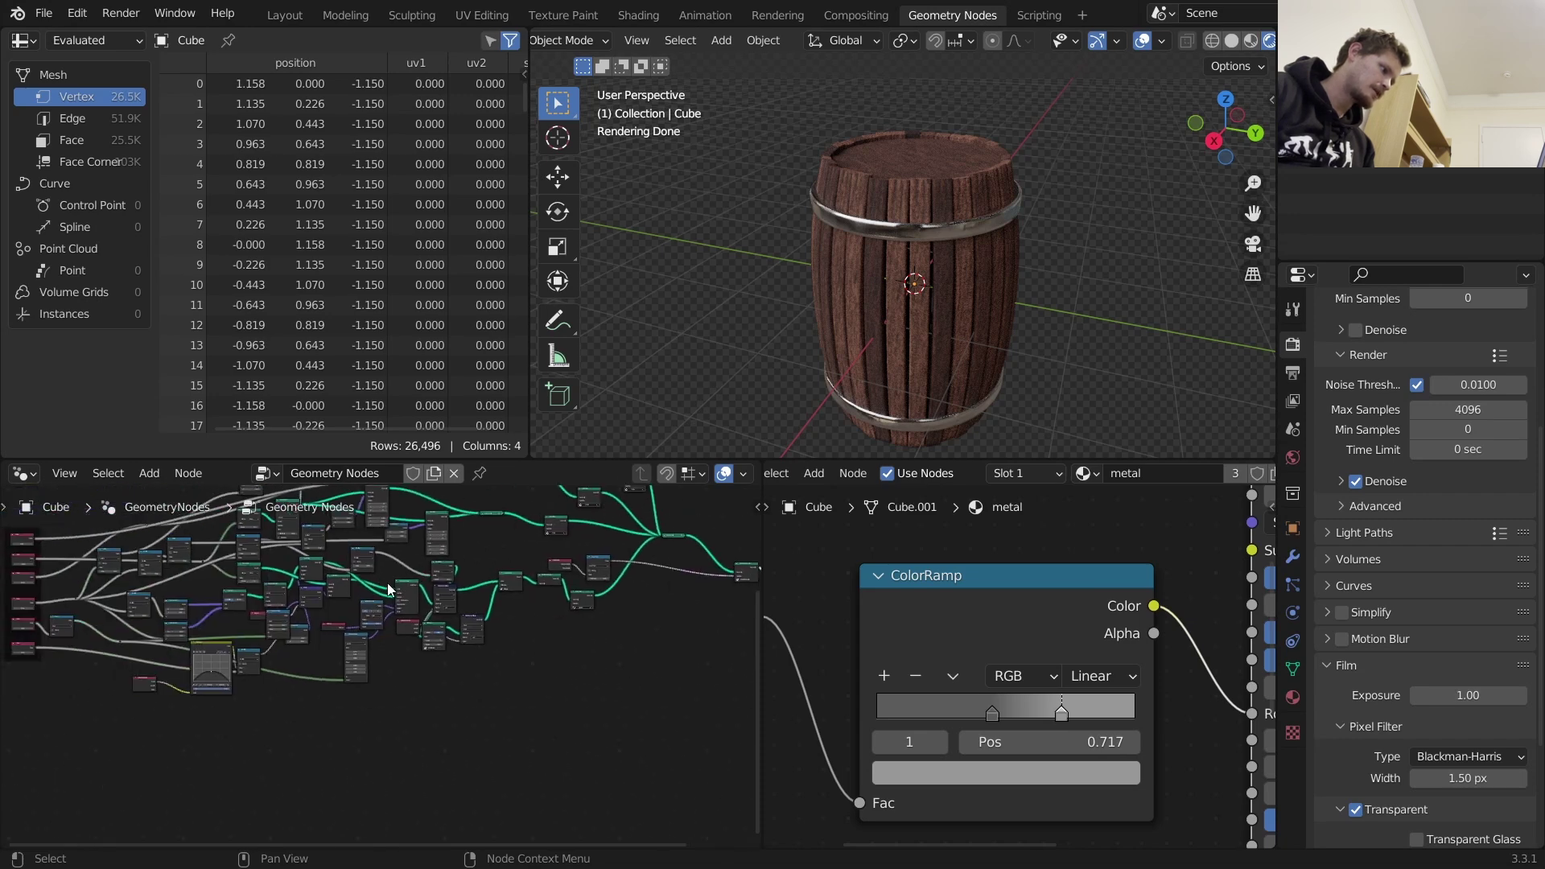
Connect the Floor node's output to the Value input of the Store Named Attribute node named seed
key(ctrl+space)
scroll(403, 586, up, 5)
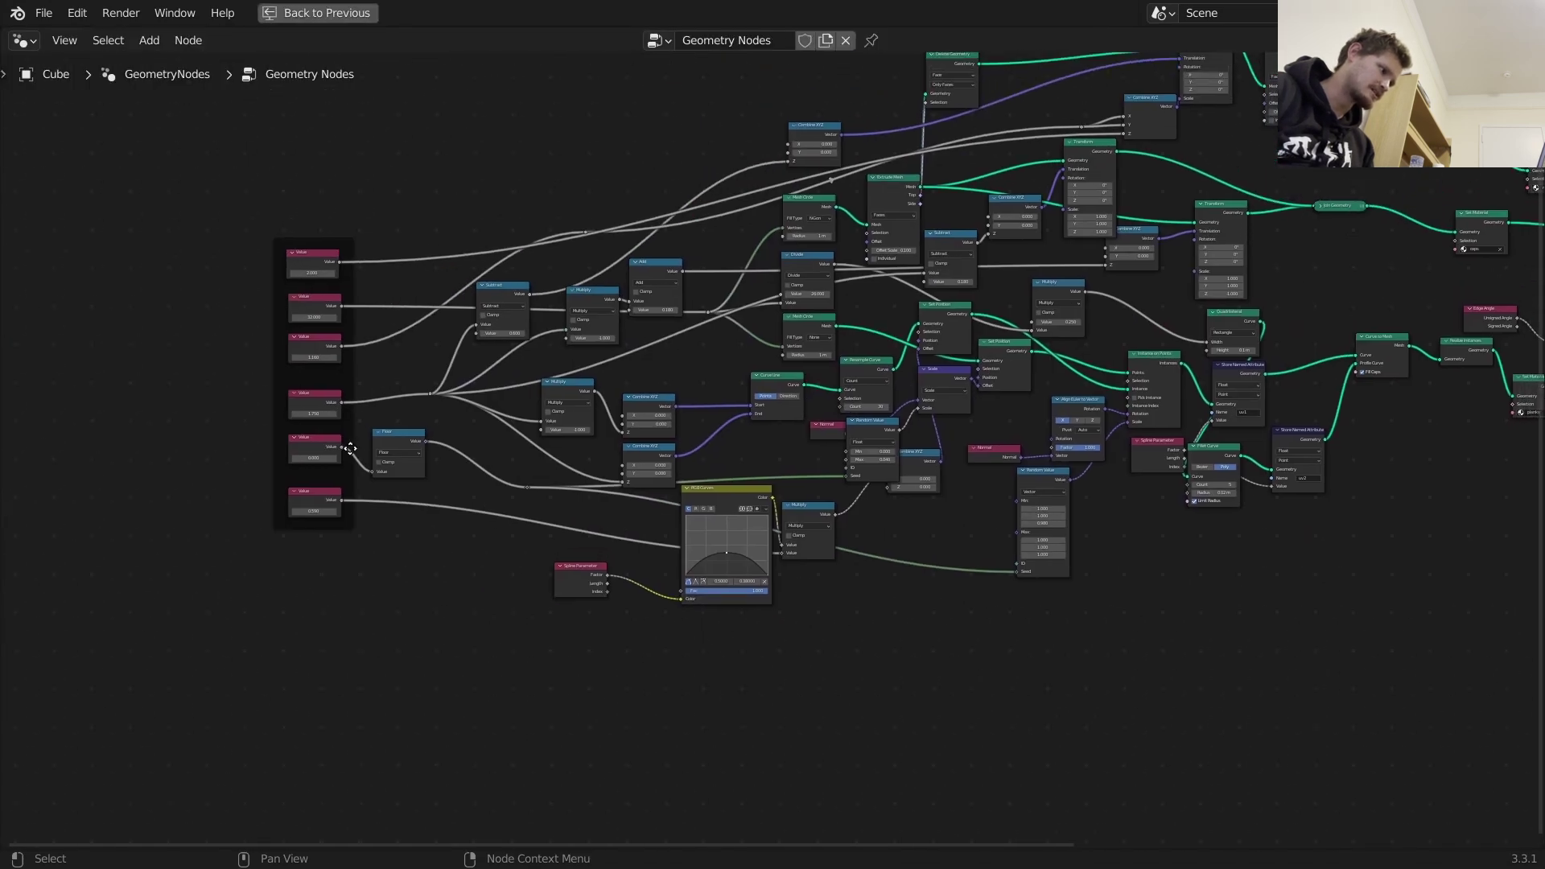
drag(419, 441, 1342, 375)
key(ctrl+space)
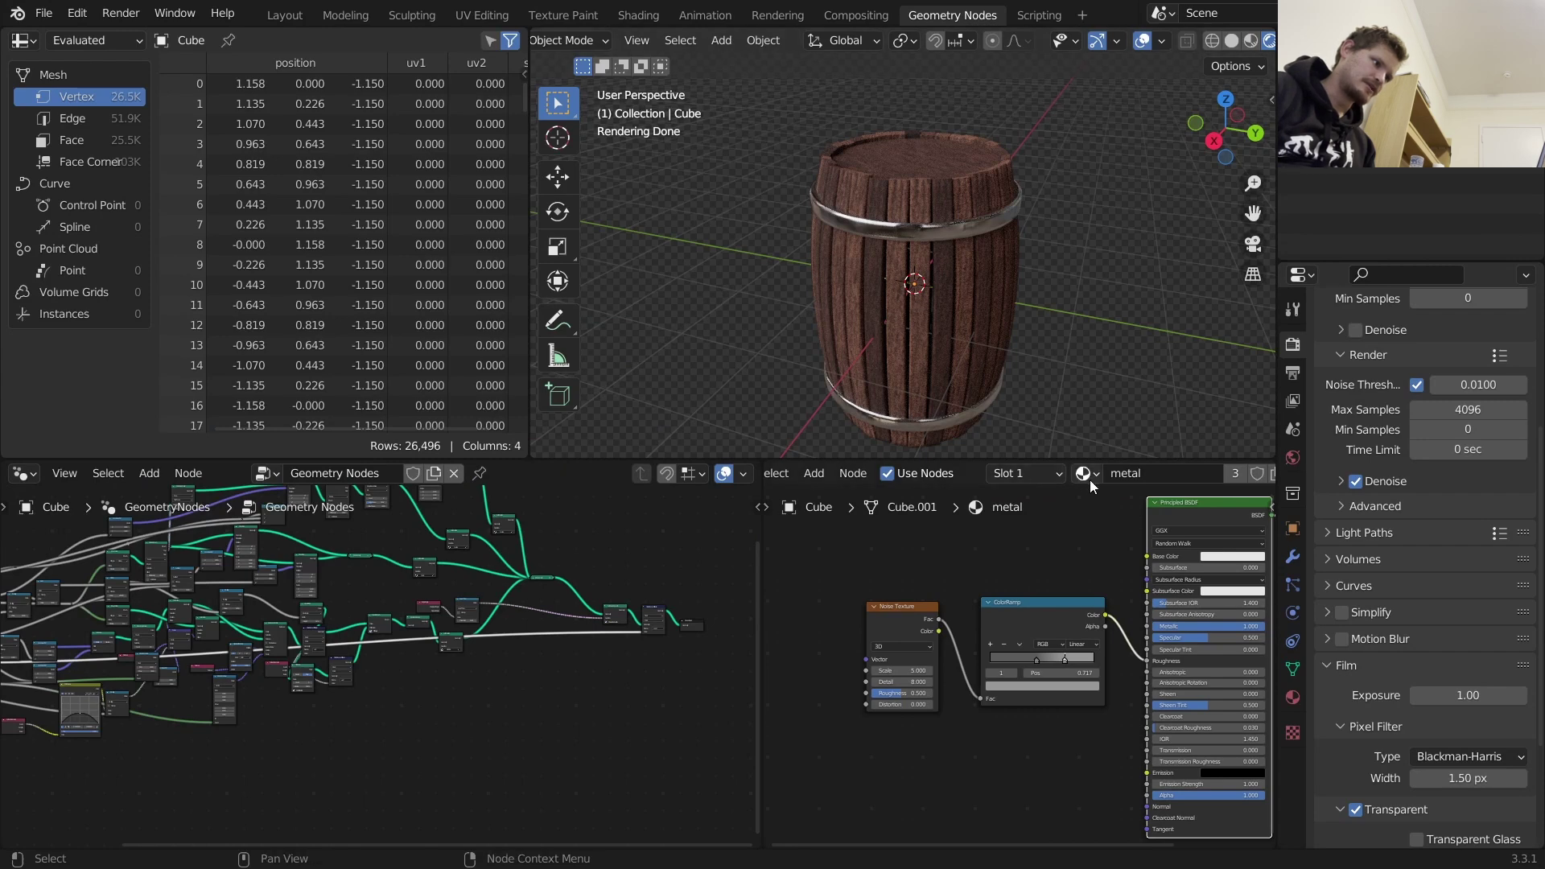
Open the planks material and insert a White Noise Texture node on the link from the Geometry node's Random Per Island output
click(1091, 480)
click(1128, 563)
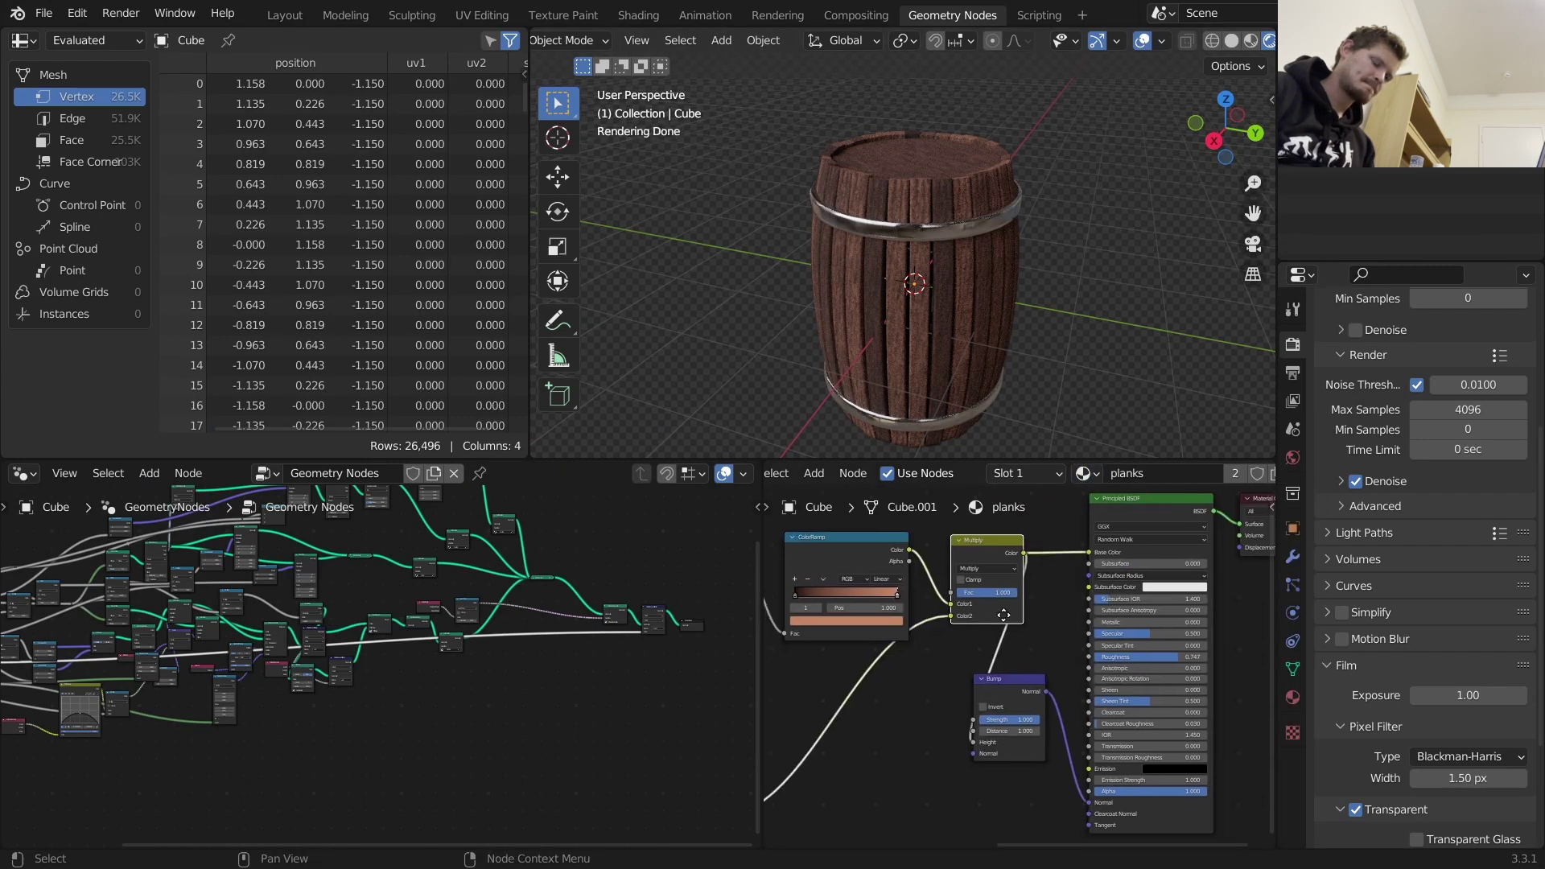
middle_drag(1017, 603, 1218, 516)
key(shift+a)
text(wh)
key(Return)
click(1027, 644)
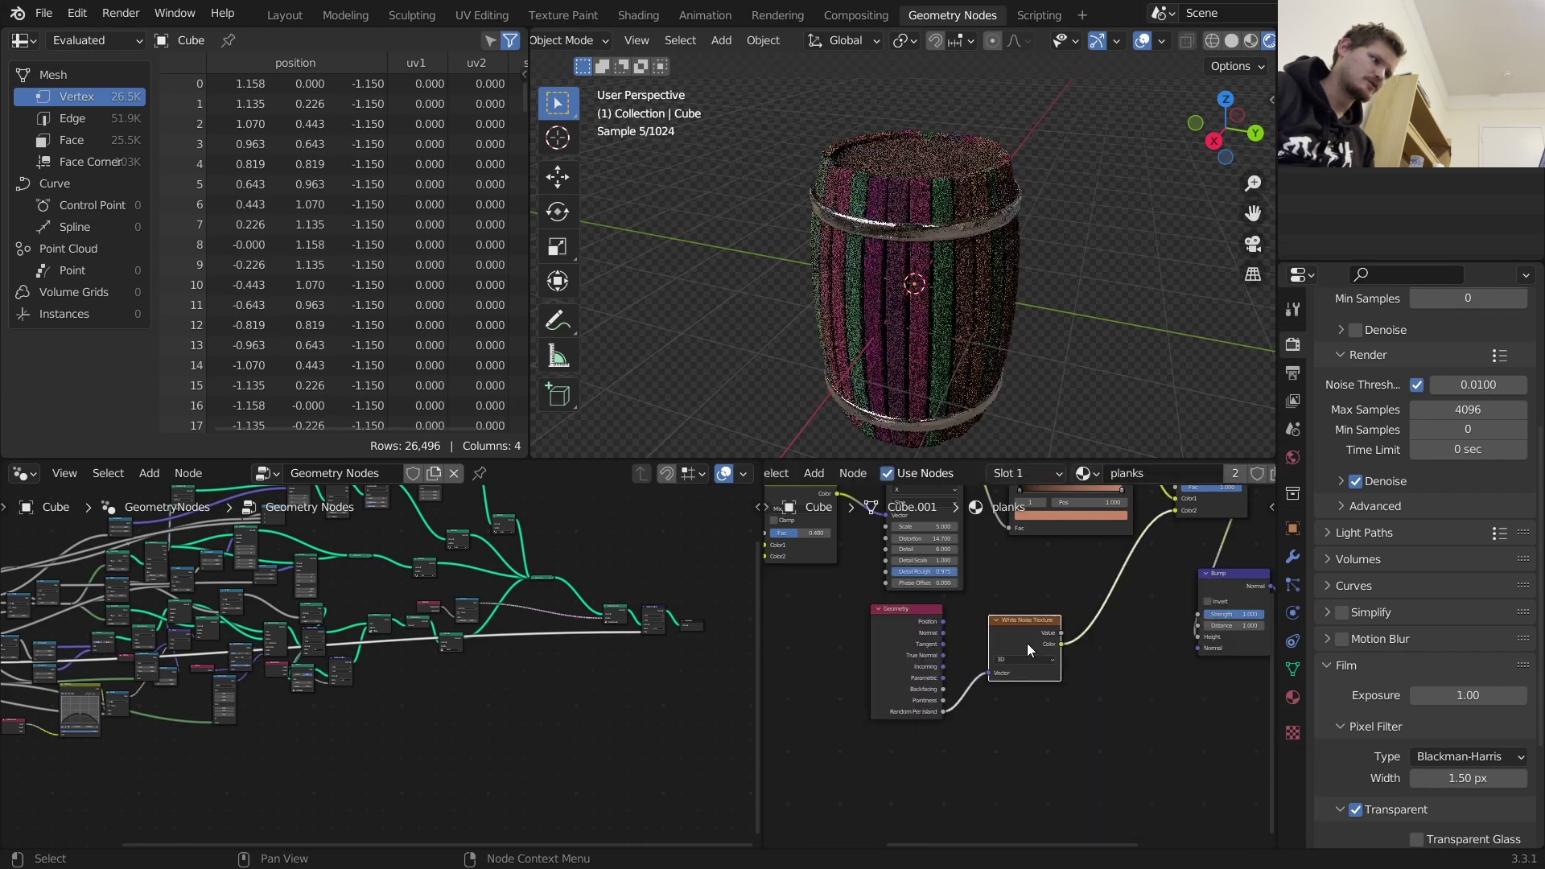
Inspect the coloured planks and feed the Multiply node from the White Noise Texture's Value output through a reroute
middle_drag(958, 301, 877, 292)
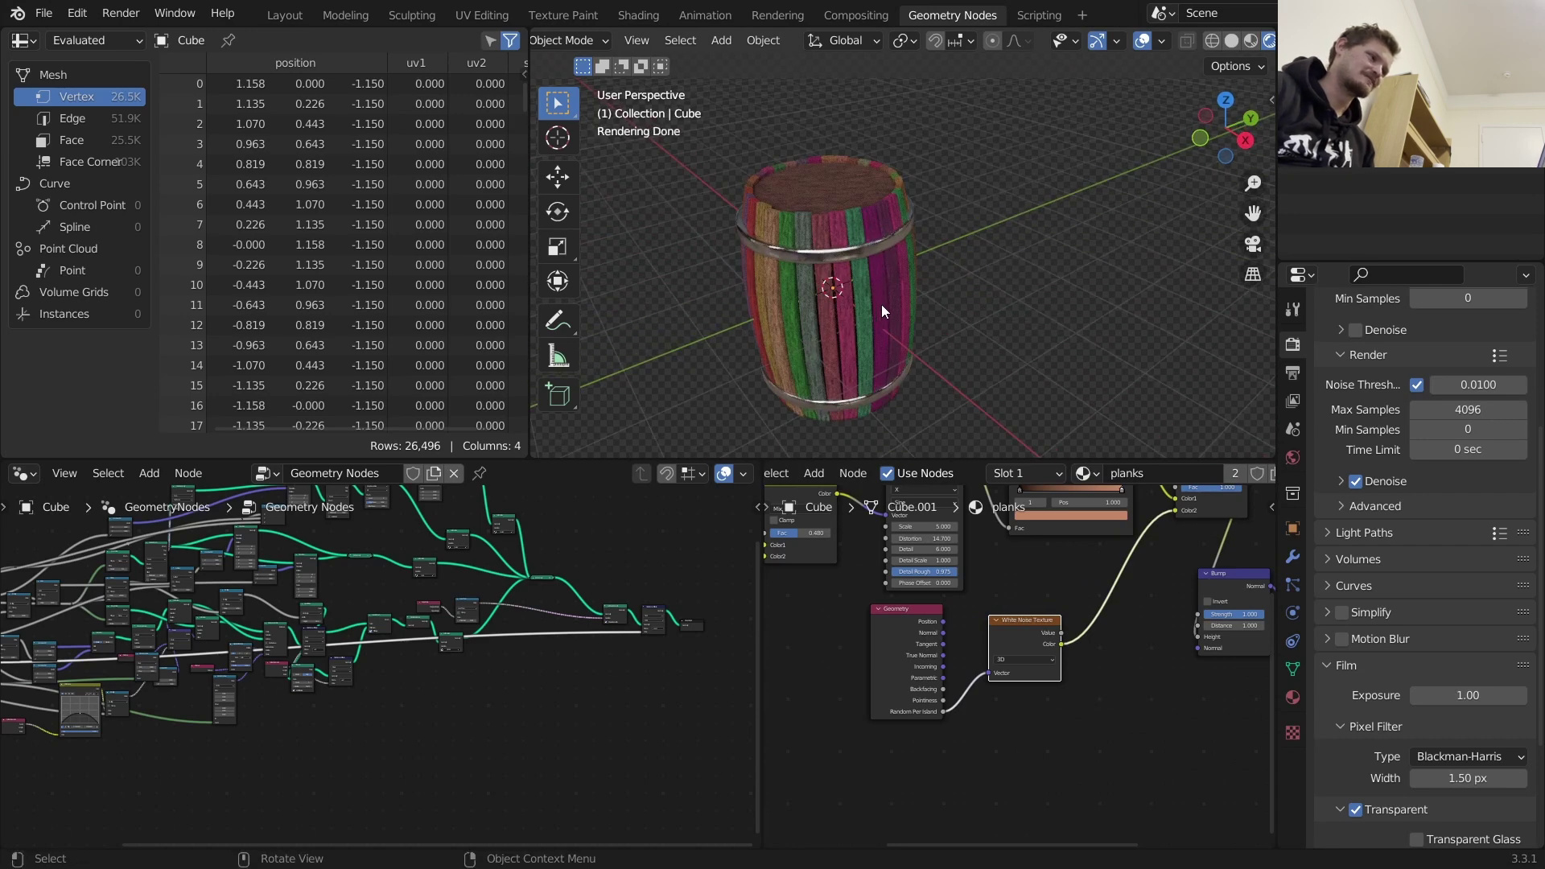
scroll(1023, 660, up, 3)
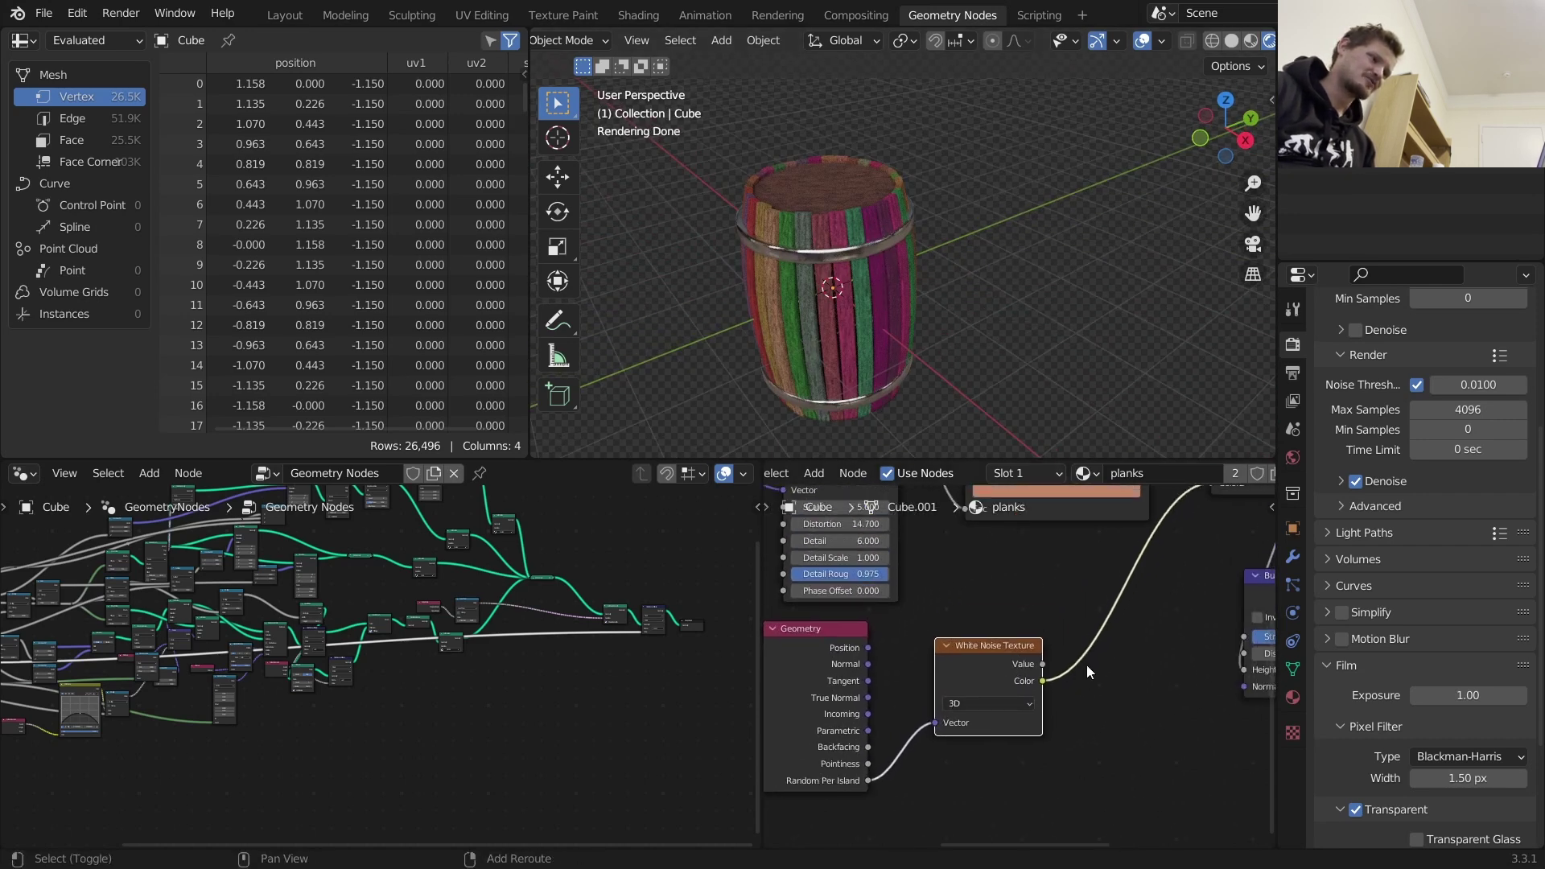
drag(1087, 647, 1089, 645)
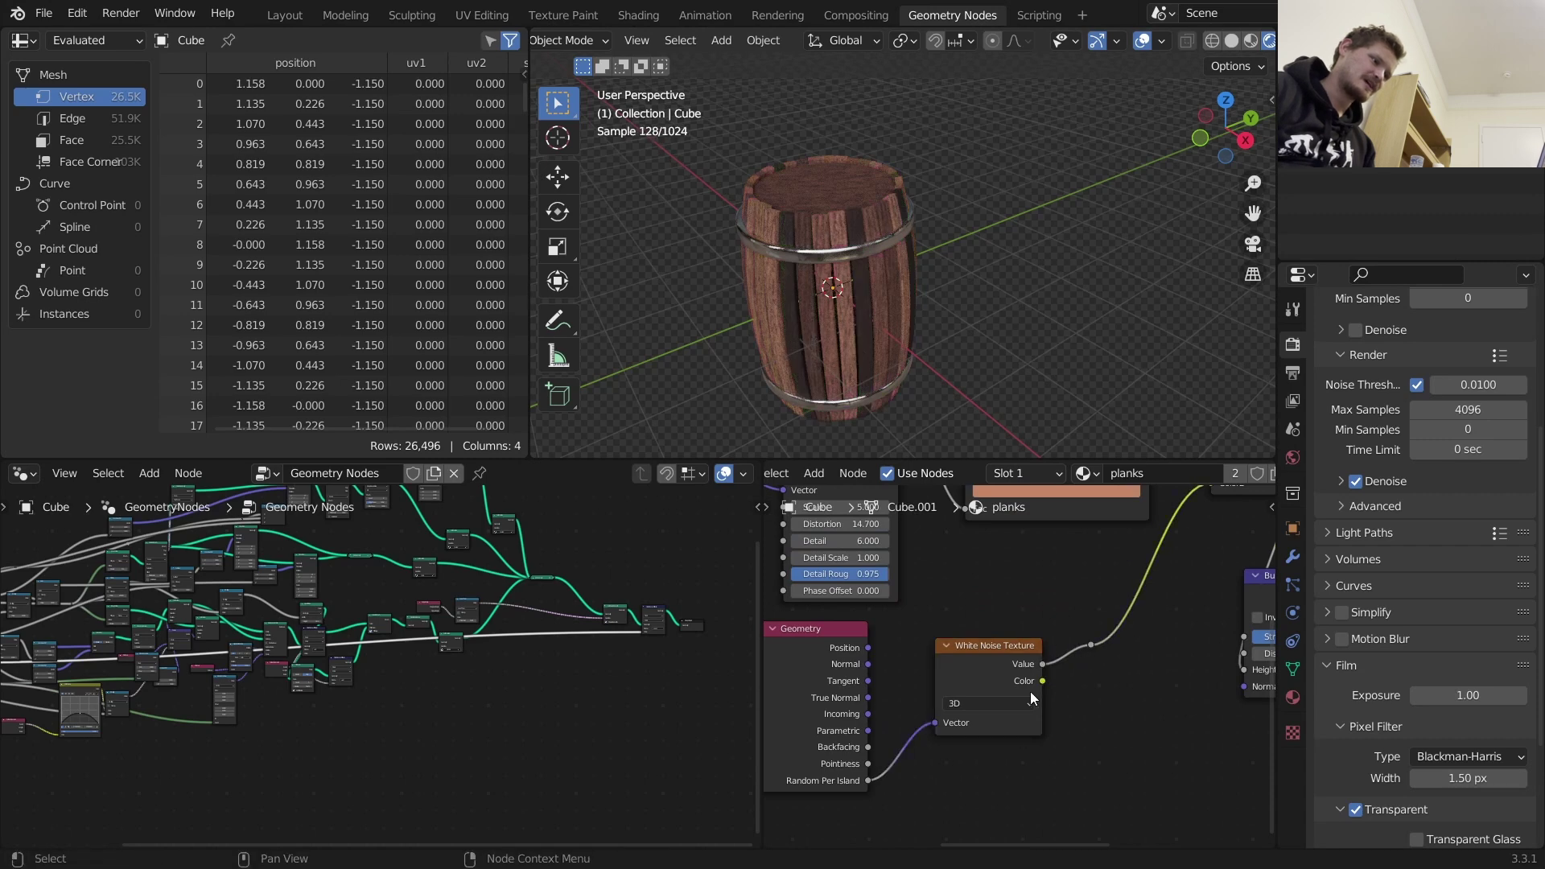
Switch the White Noise Texture to 4D and connect a new Attribute node named seed to its W input
click(965, 771)
middle_drag(959, 774, 1115, 701)
drag(988, 608, 900, 617)
middle_drag(1095, 666, 1077, 644)
drag(1083, 642, 997, 719)
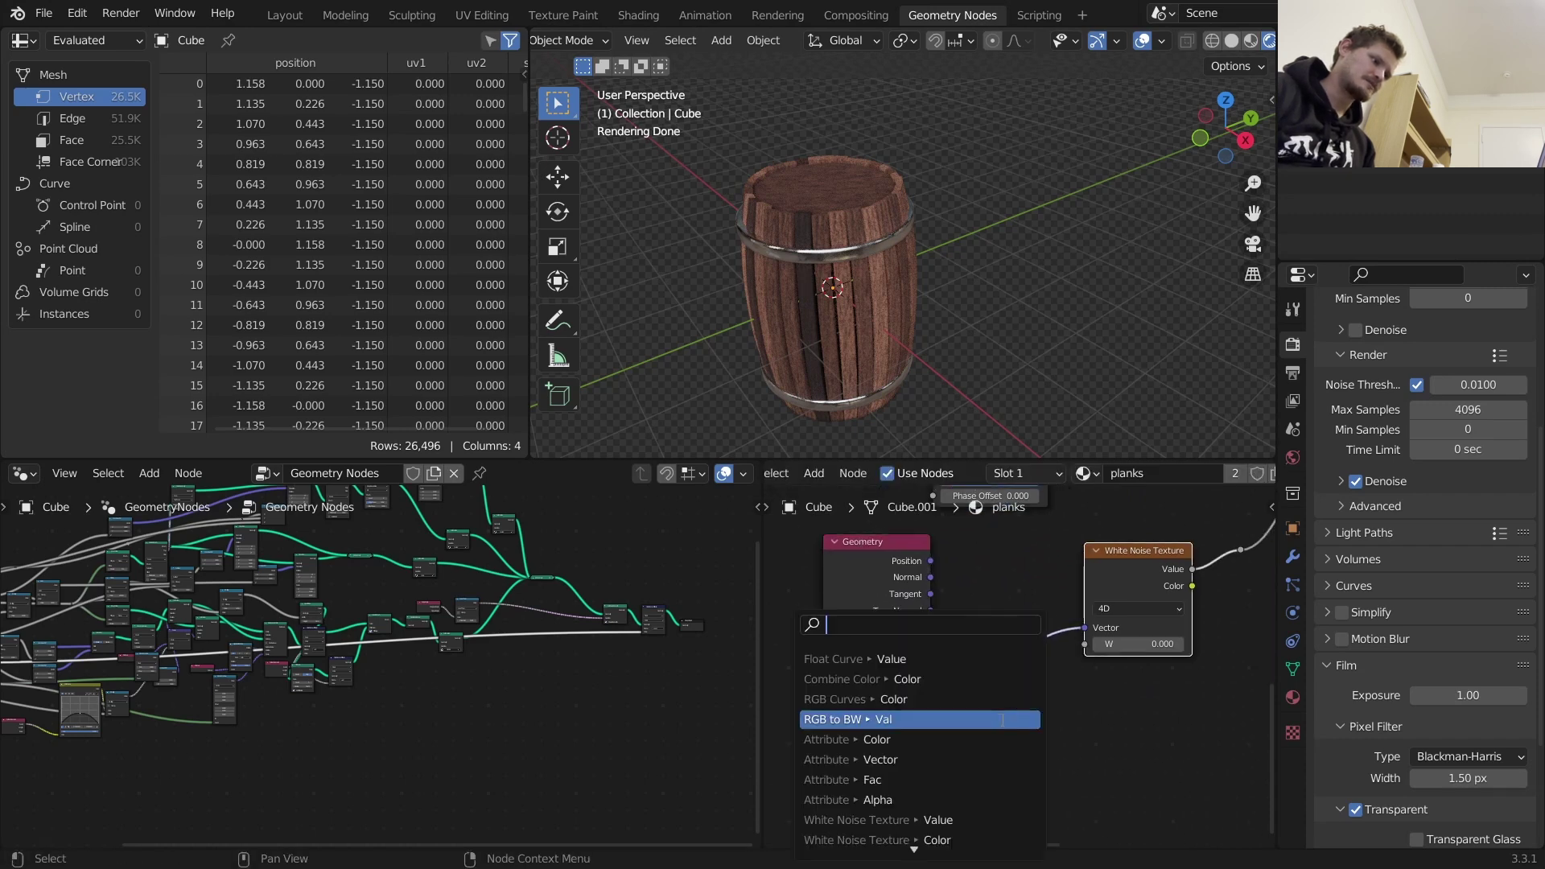
text(att)
key(Return)
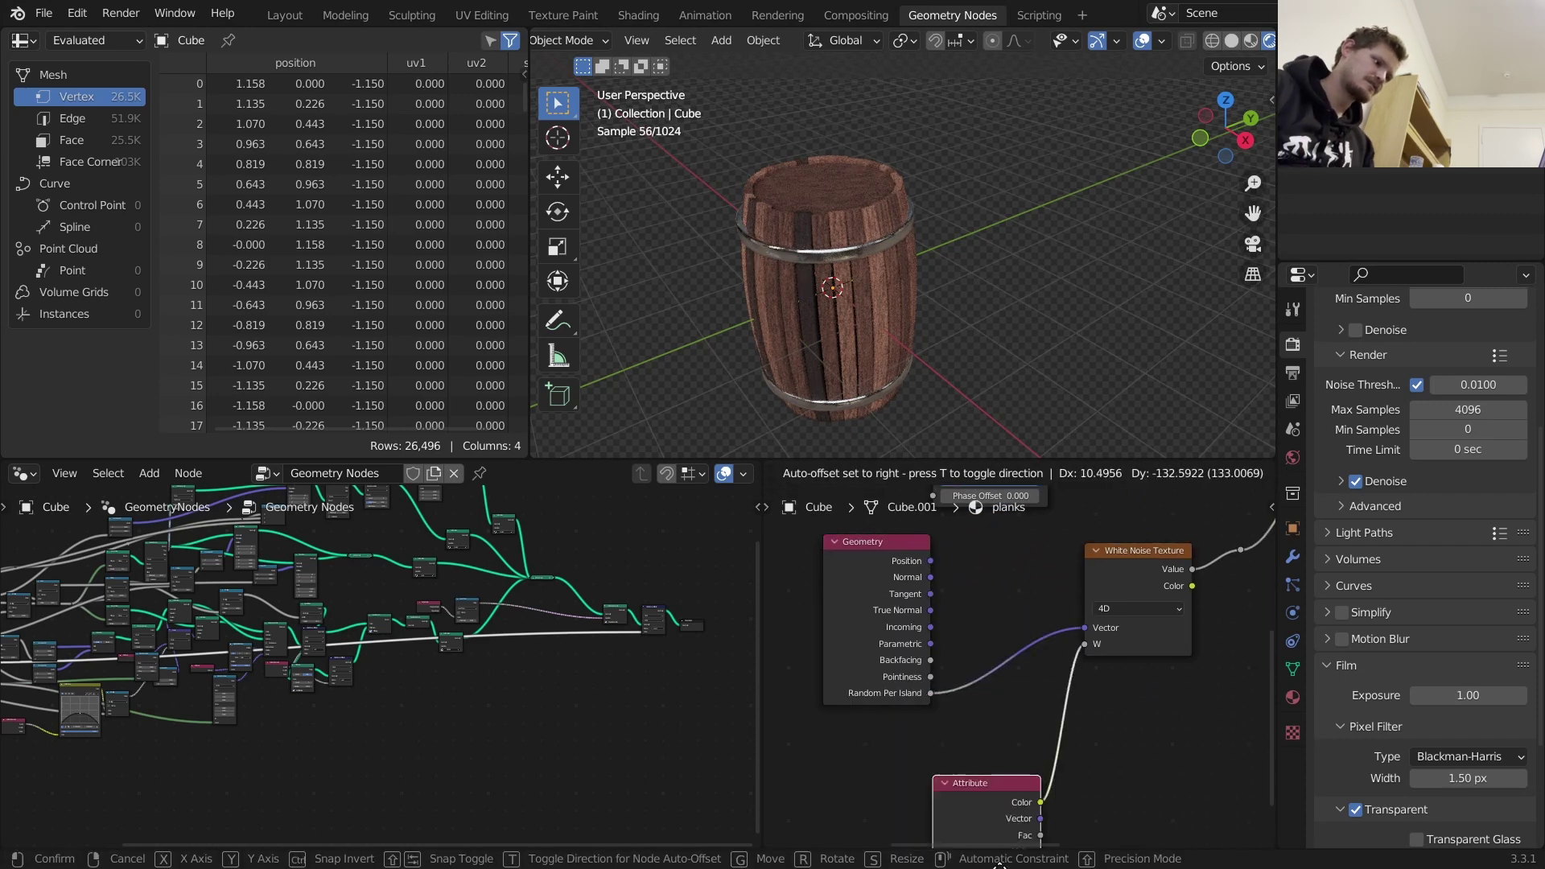
click(892, 762)
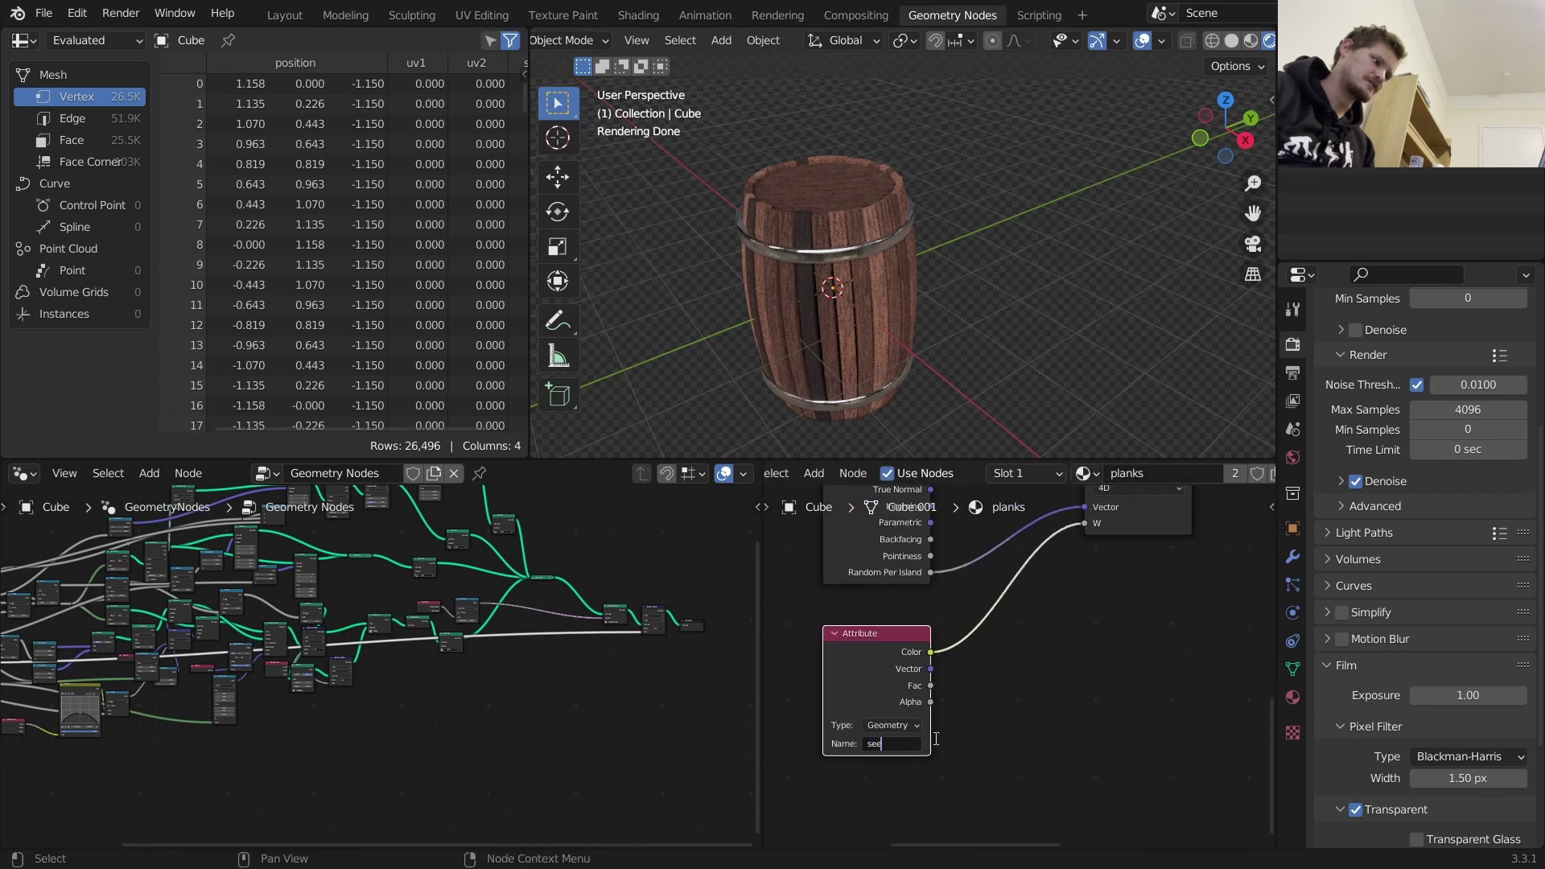
key(Return)
Set the Value node feeding the Floor node to 2 and check the plank variation around the barrel
middle_drag(213, 700, 22, 677)
scroll(494, 645, up, 5)
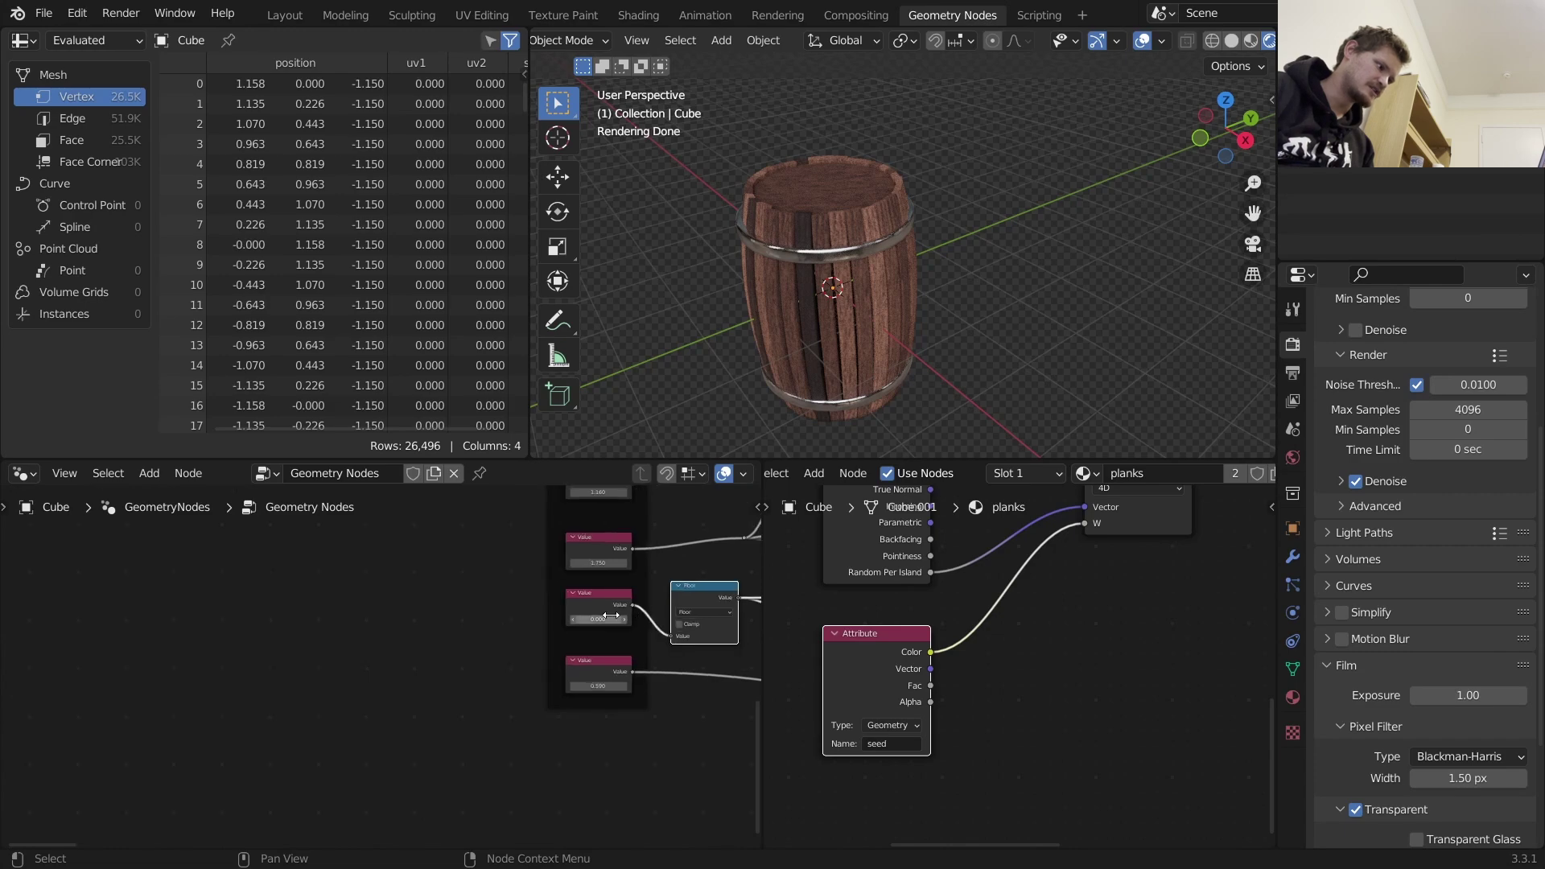
click(610, 616)
key(Return)
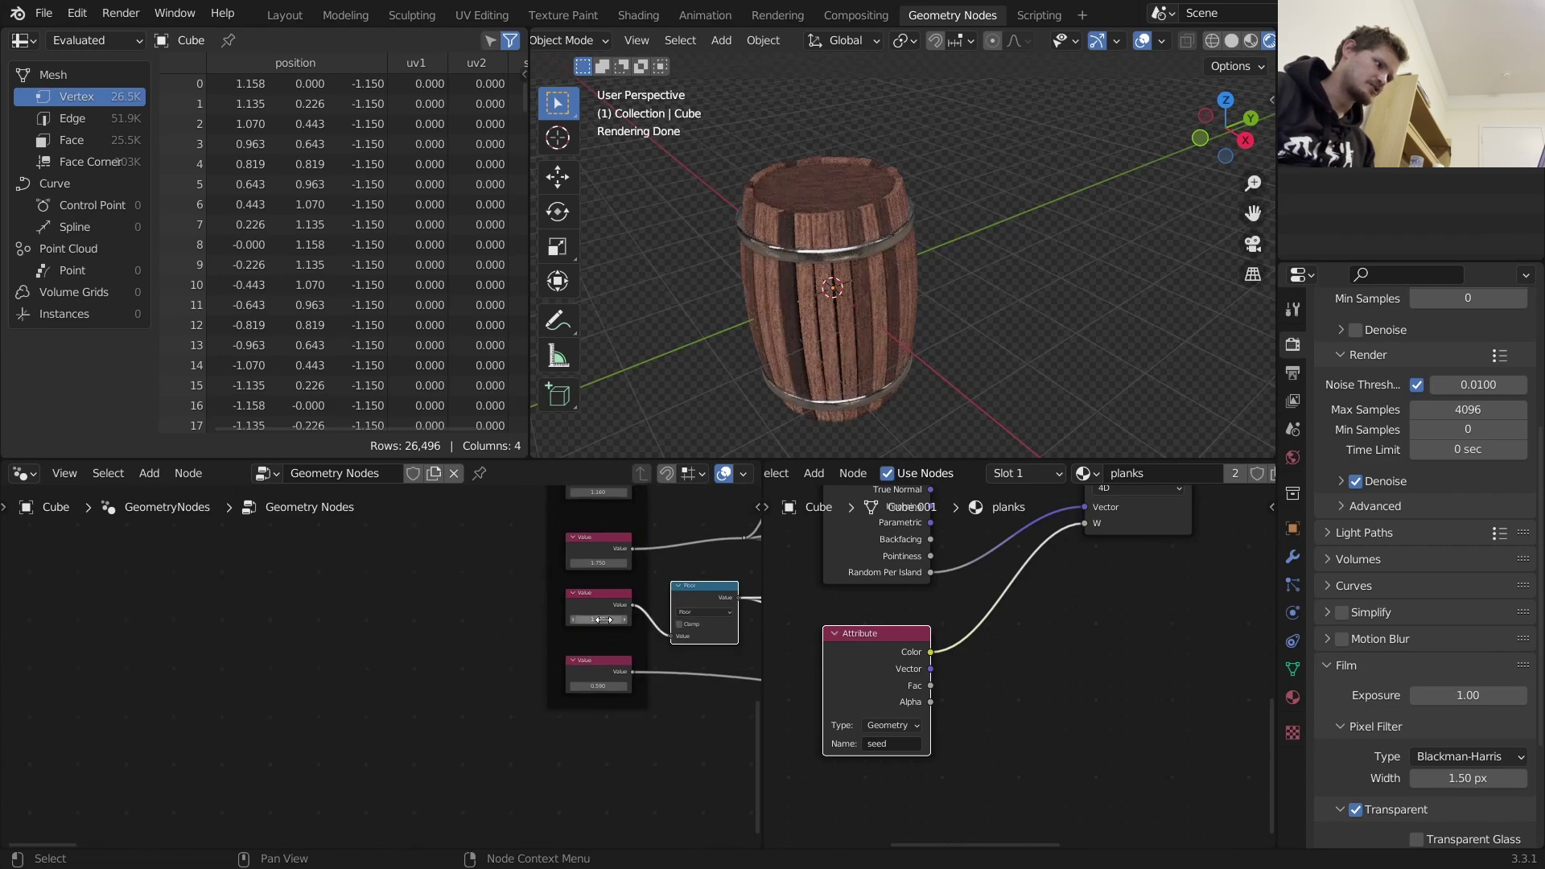
click(605, 620)
text(2)
key(Return)
middle_drag(1020, 146, 772, 286)
scroll(1140, 613, down, 4)
Insert a ColorRamp node after the White Noise Texture's Value output in the planks material
middle_drag(1165, 568, 1021, 636)
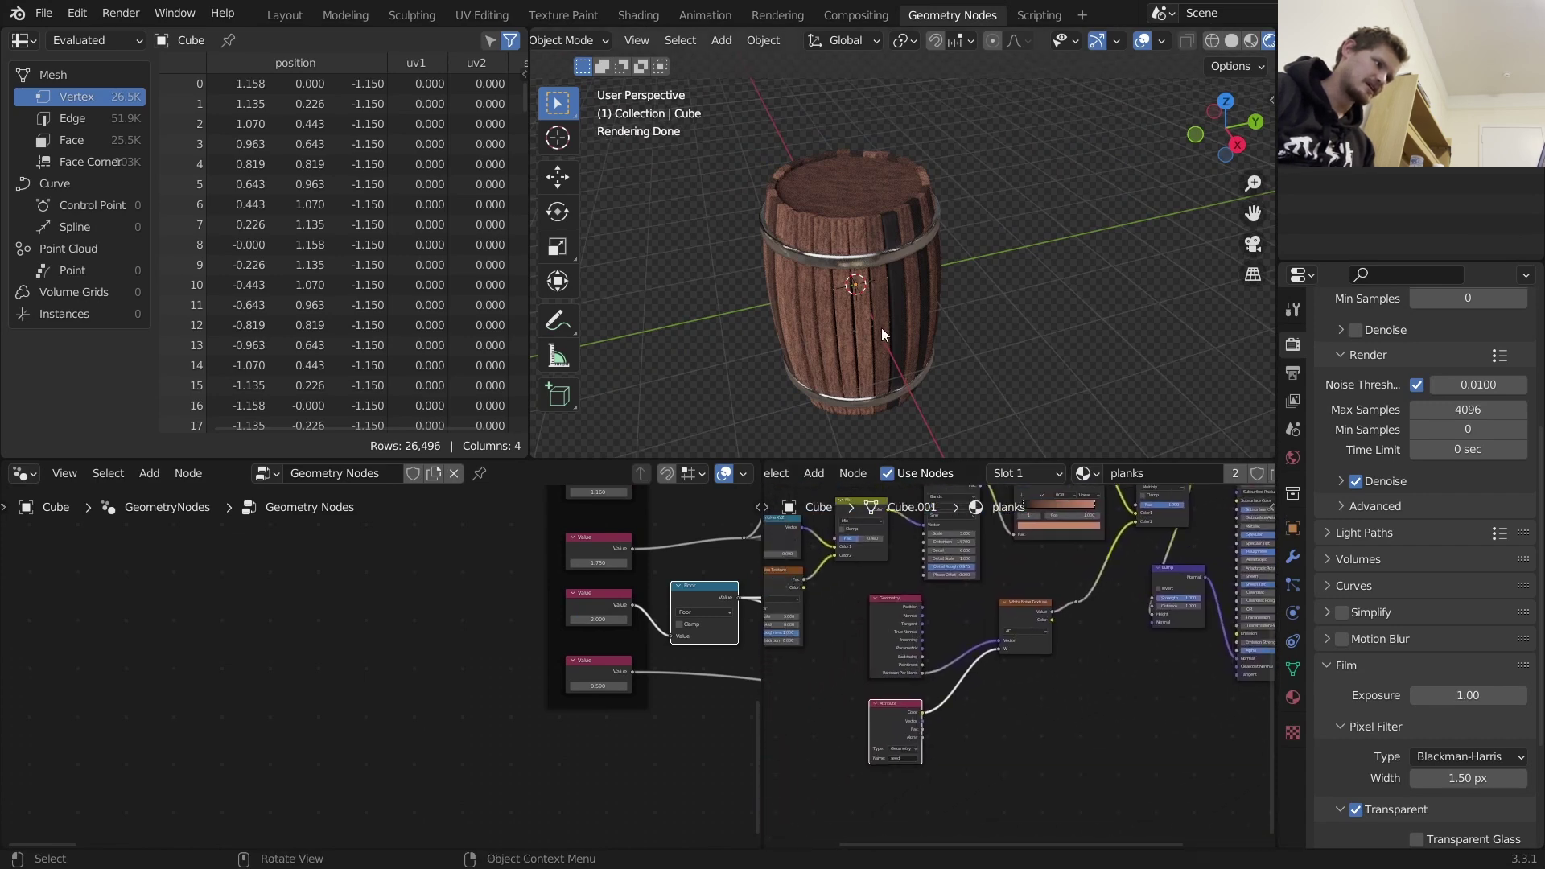
scroll(877, 259, up, 2)
scroll(1017, 679, up, 3)
middle_drag(973, 694, 1090, 635)
key(shift+a)
text(collo)
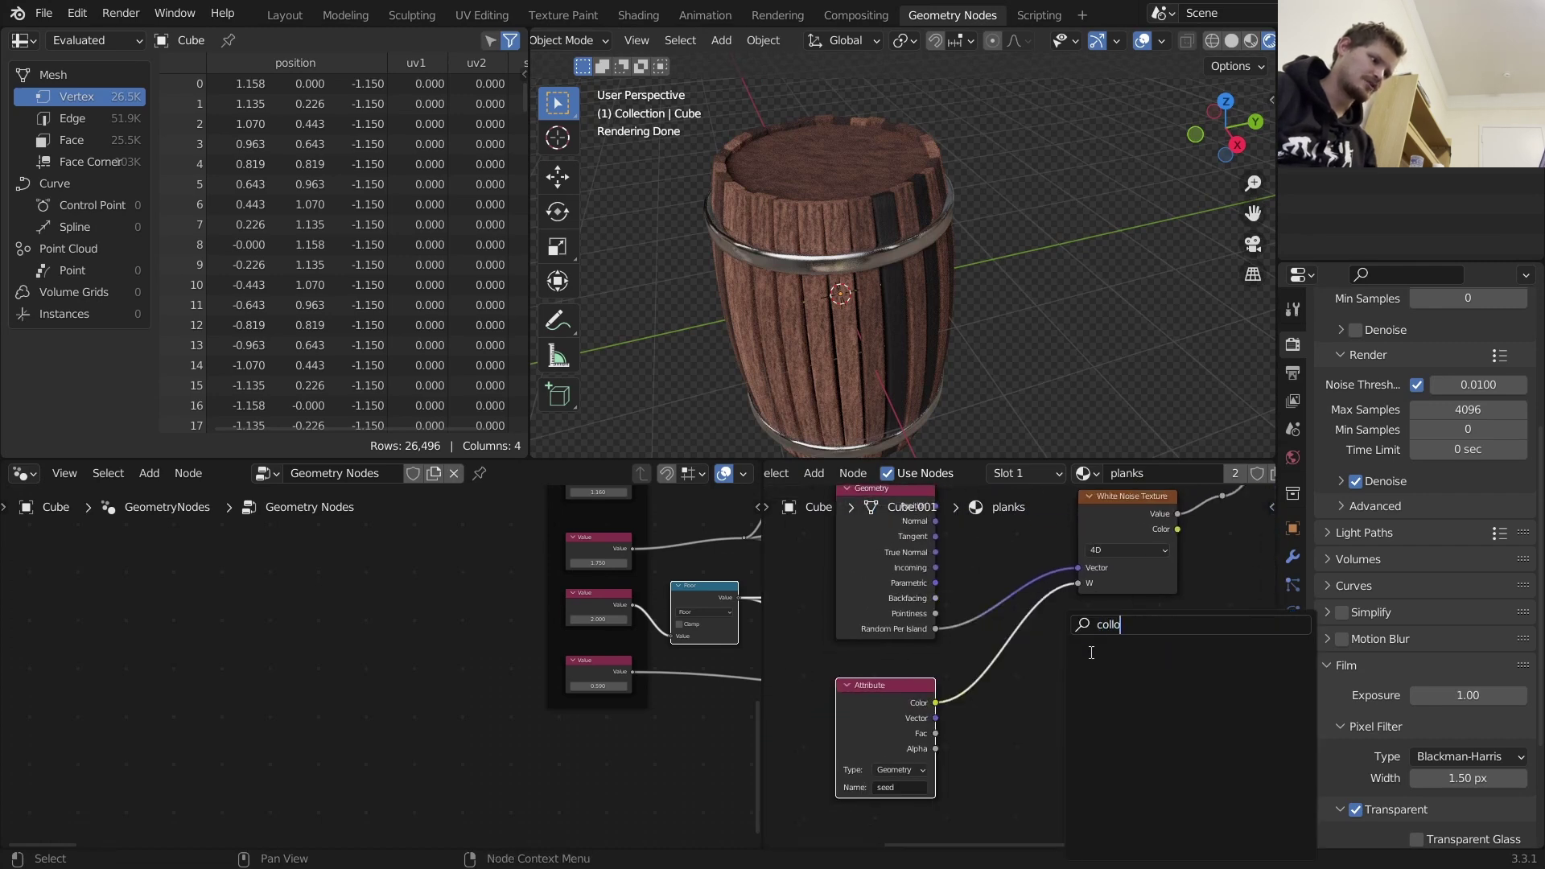
text(colo)
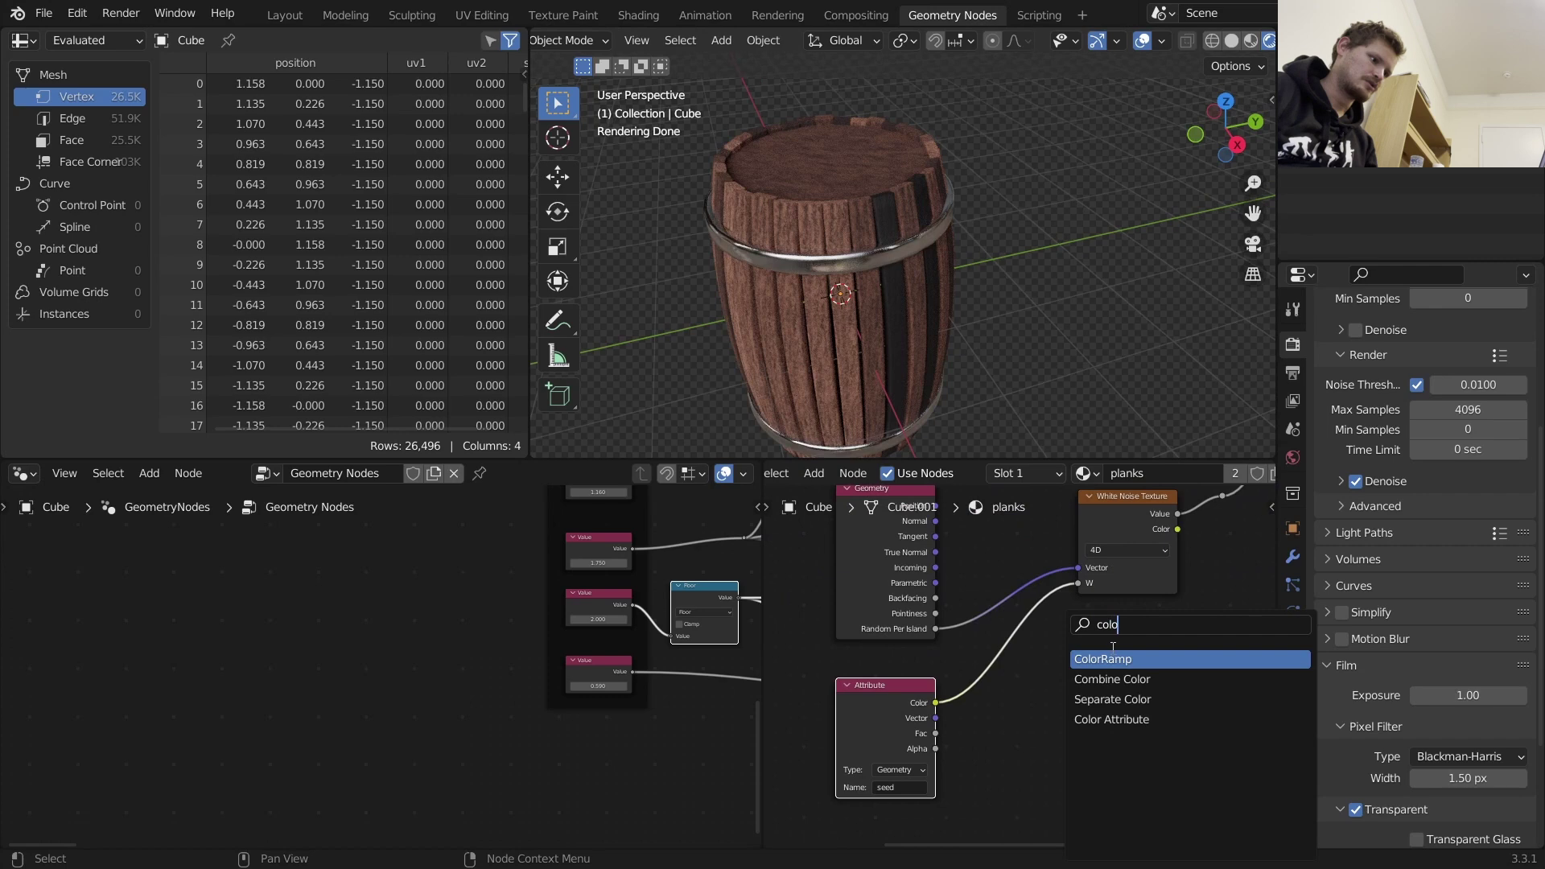
key(Return)
click(1115, 553)
drag(1109, 520, 1013, 575)
drag(1138, 646, 1192, 547)
Lighten the new ColorRamp's black stop to a grey with a Value of about 0.160 and inspect the barrel
scroll(1157, 632, up, 3)
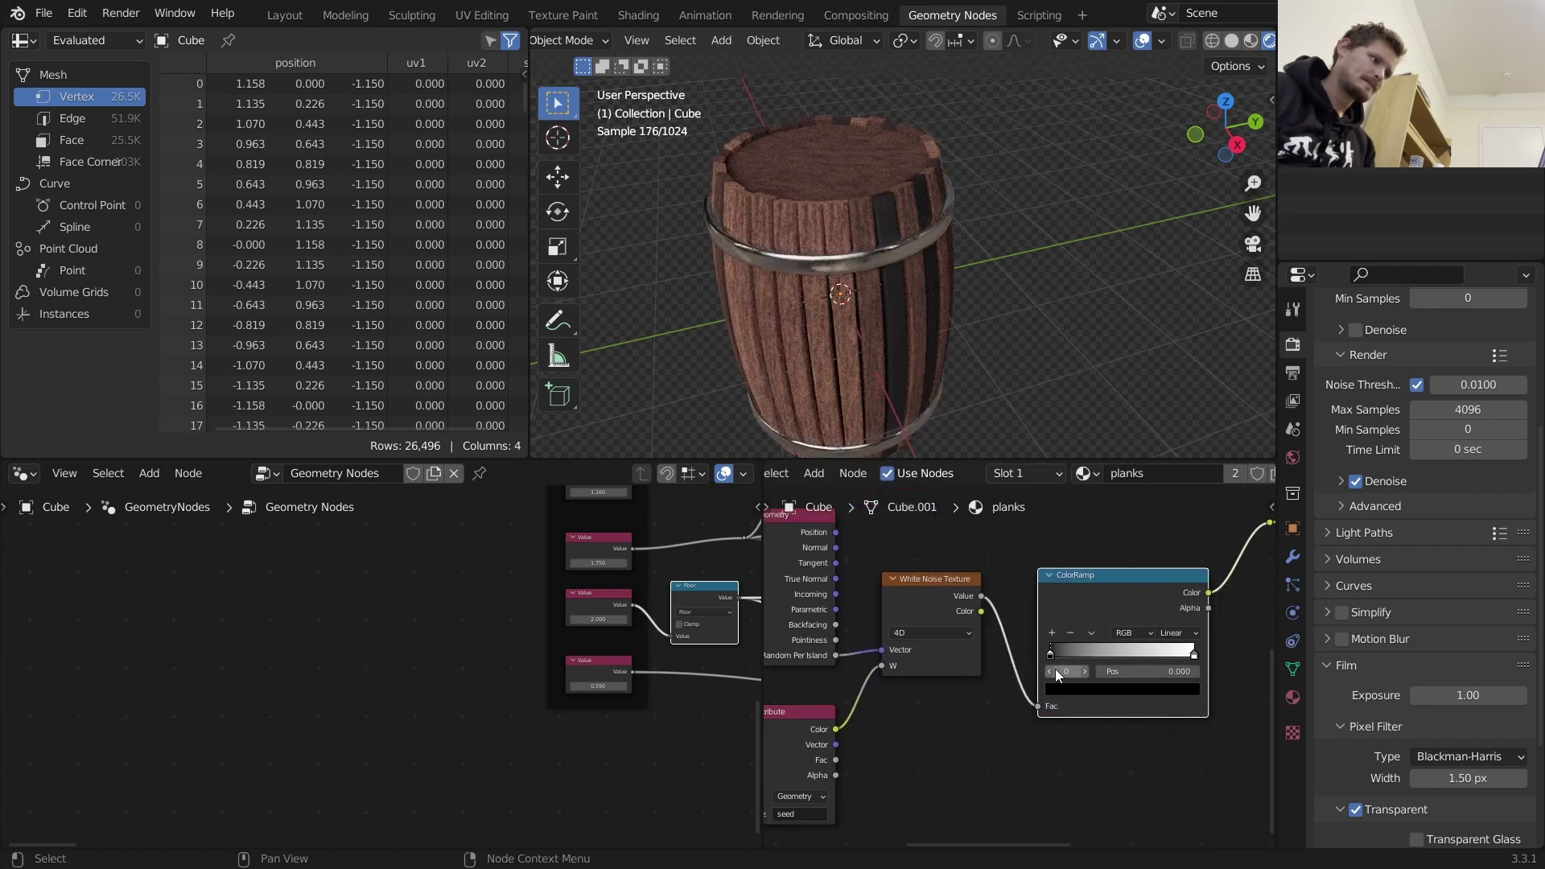
click(1174, 710)
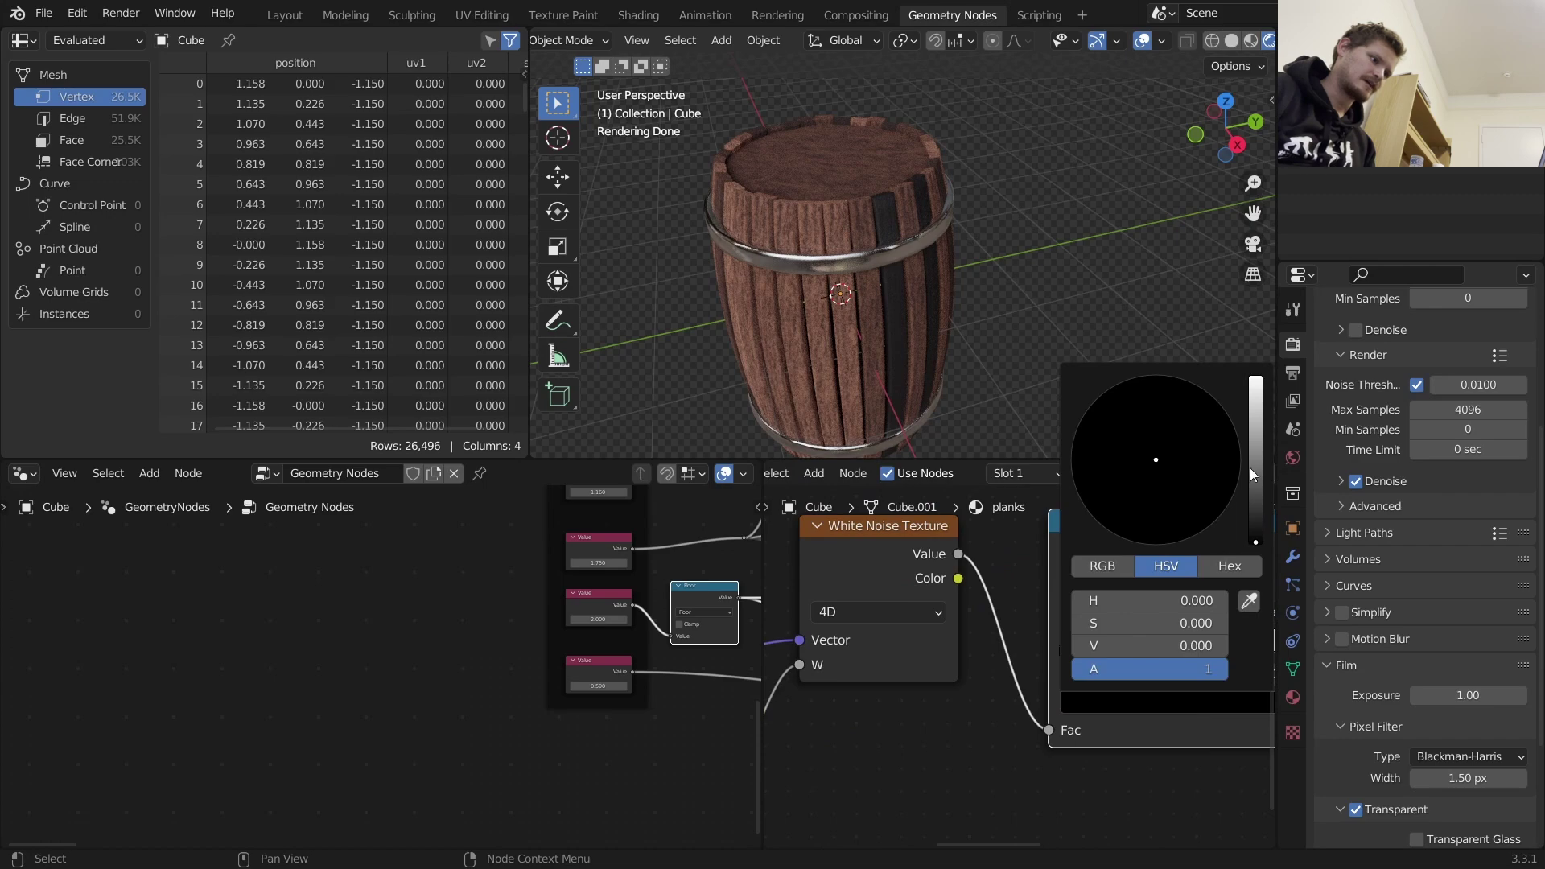
drag(1251, 475, 1253, 471)
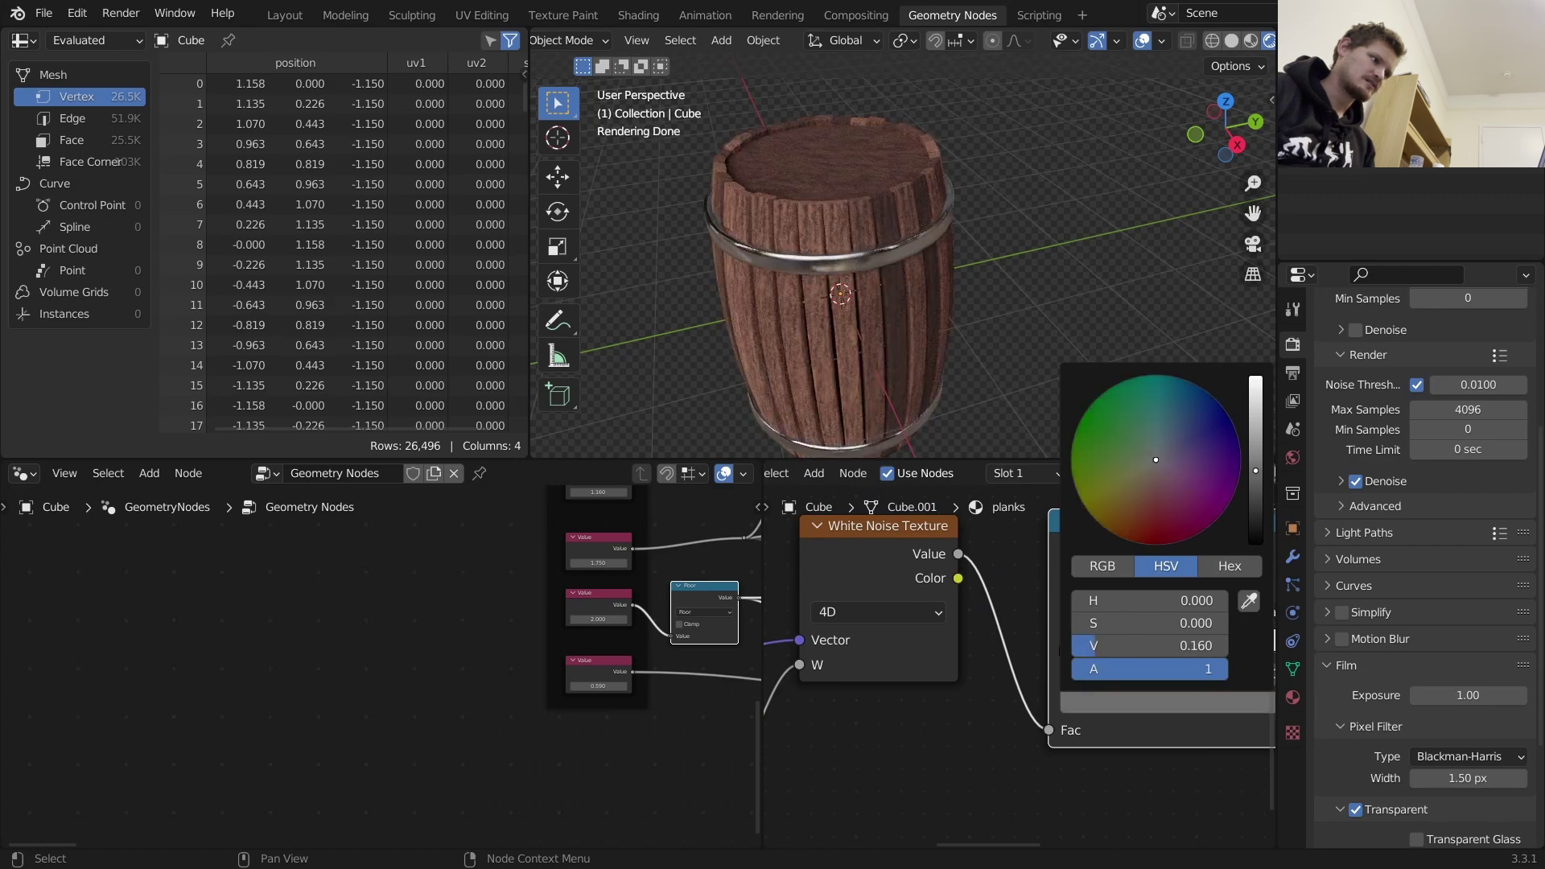
scroll(814, 304, down, 4)
middle_drag(897, 263, 914, 256)
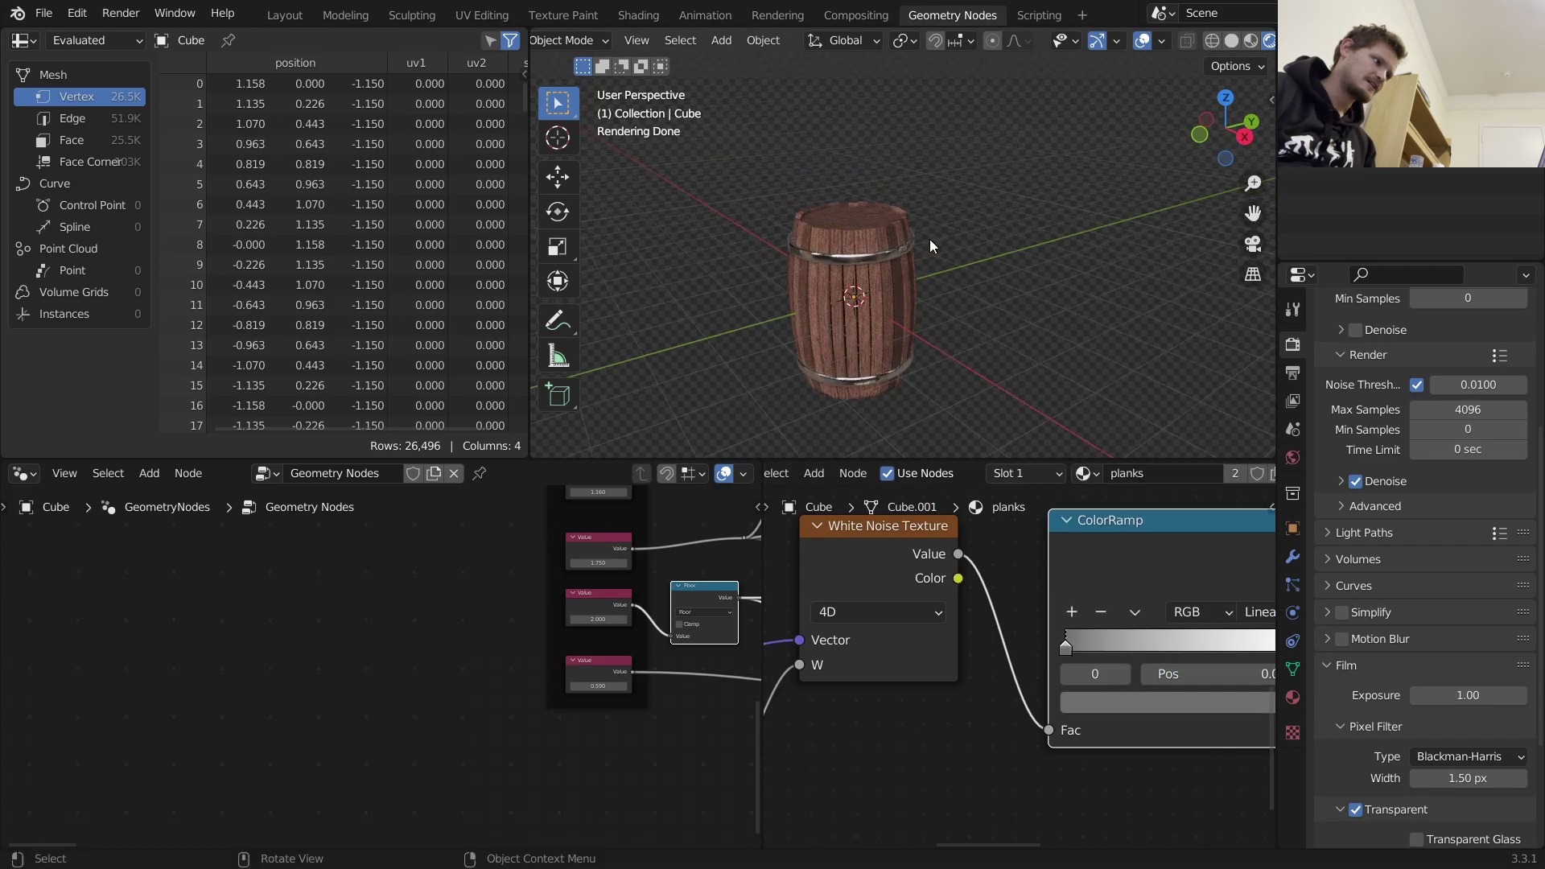
Select the barrel and raise the Value node feeding the Floor node to vary the plank shading
click(870, 291)
middle_drag(518, 632, 516, 672)
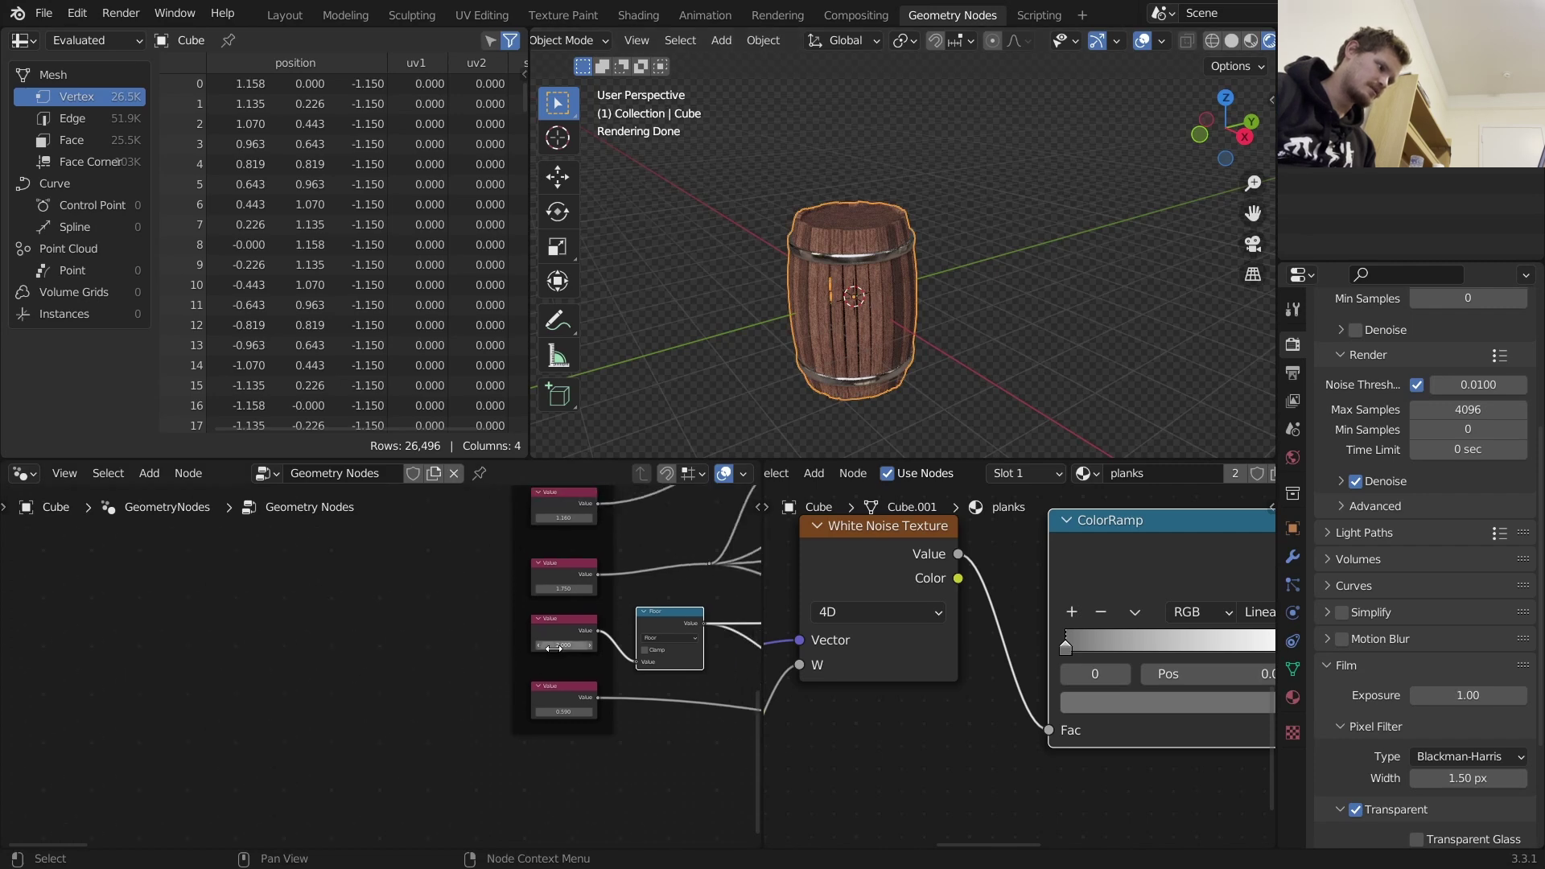
drag(554, 648, 626, 648)
Try raising the 32.000 Value node to about 41.4 to test the barrel with a different setting
scroll(871, 292, up, 2)
middle_drag(591, 491, 591, 655)
scroll(592, 655, up, 3)
drag(675, 650, 692, 650)
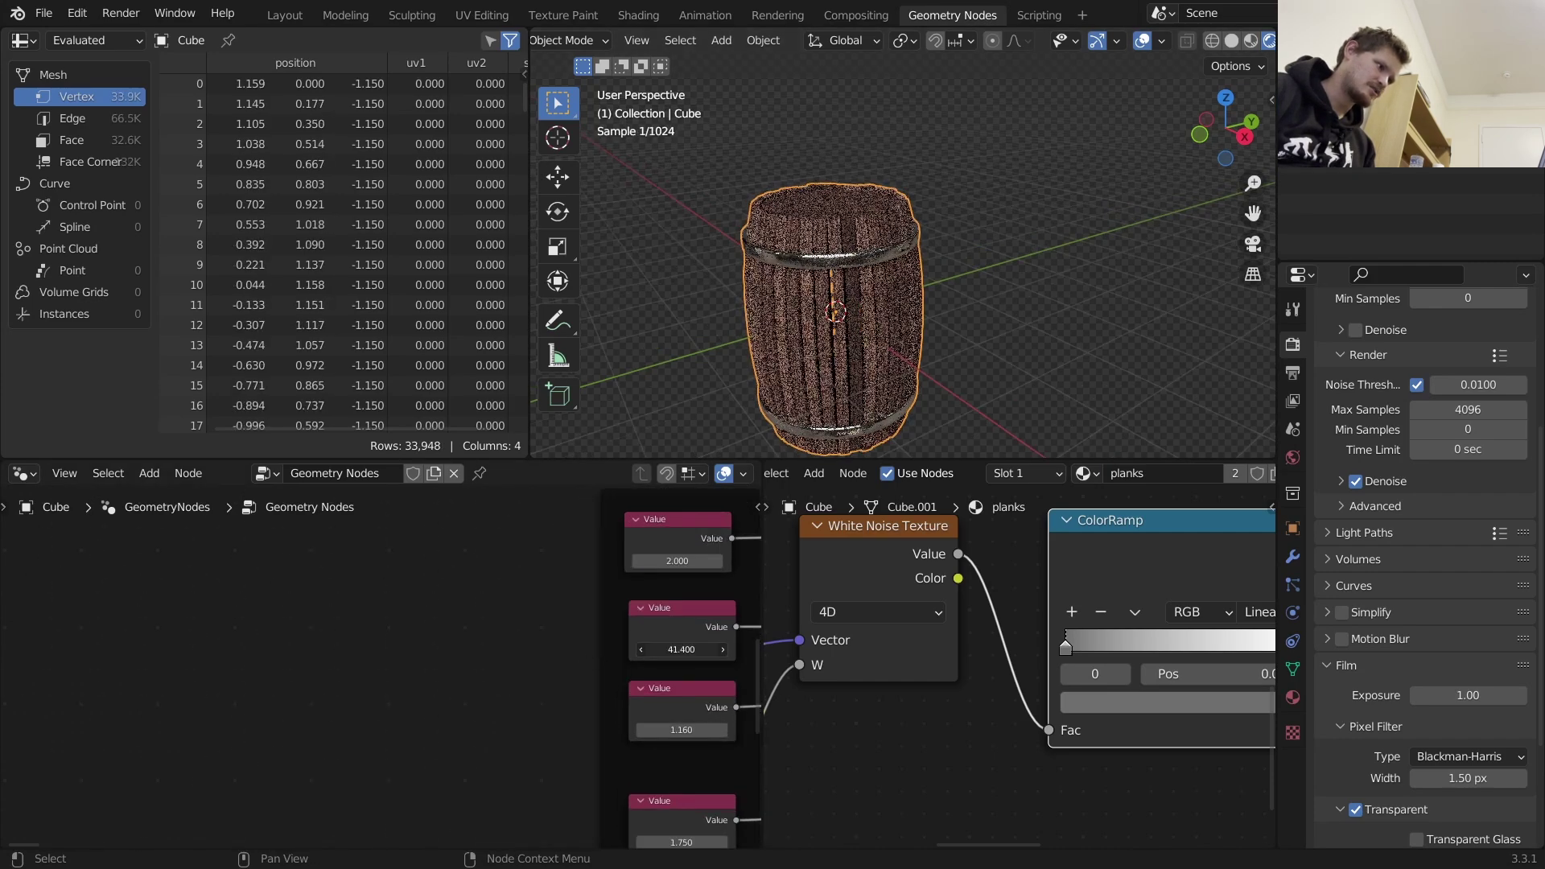
key(Escape)
Save the barrel.blend file
key(ctrl+s)
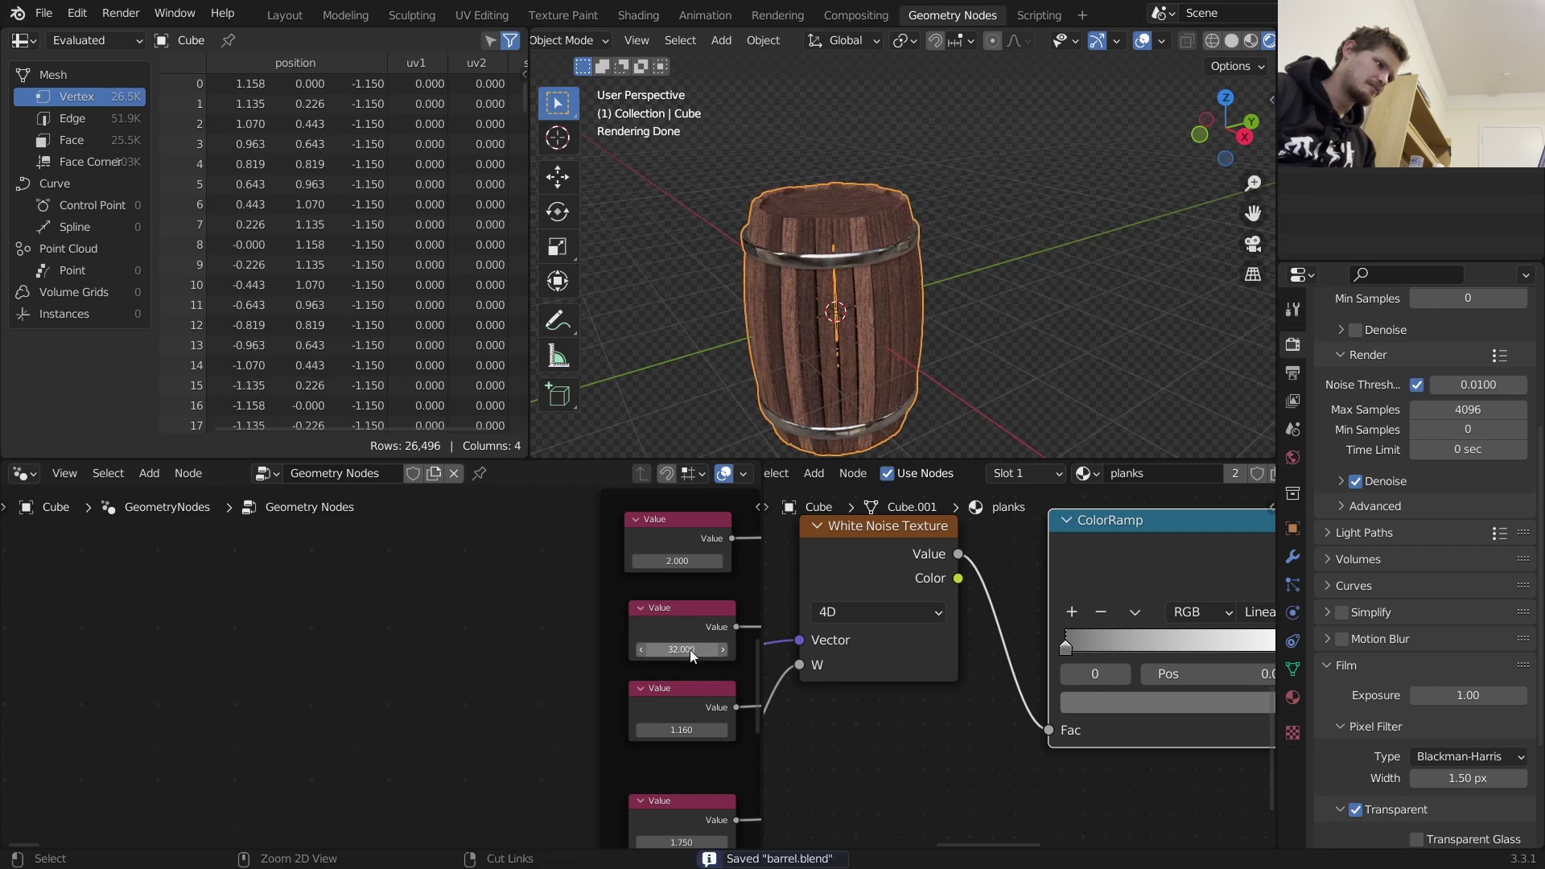